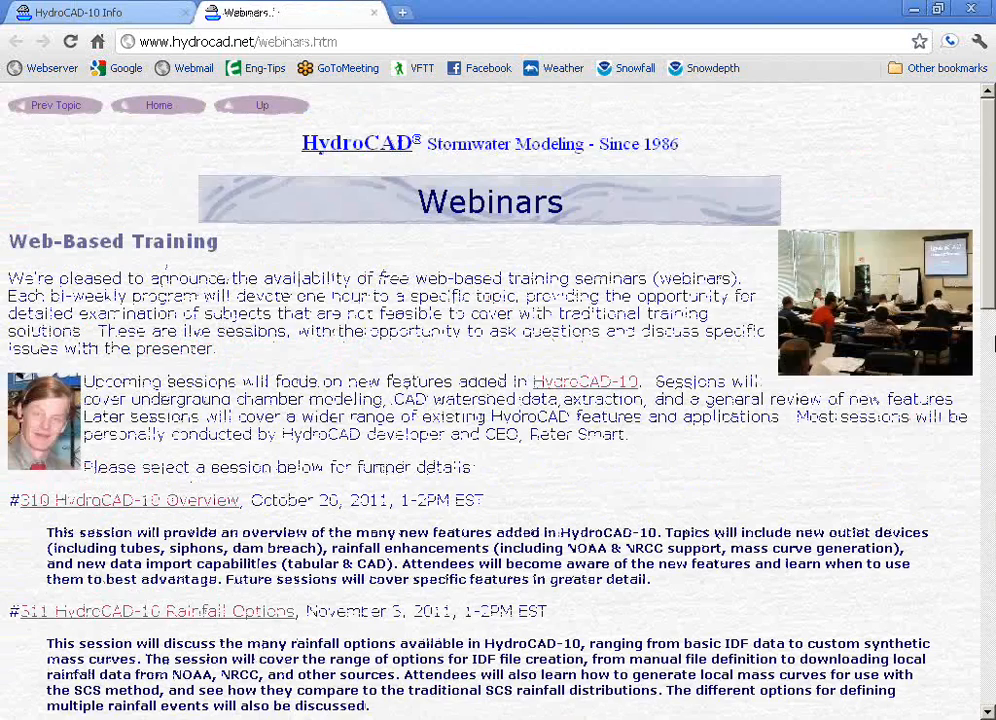
# Step: Scroll through the HydroCAD webinars page, then close the browser
pyautogui.scroll(-1, 773, 432)
pyautogui.scroll(-2, 773, 432)
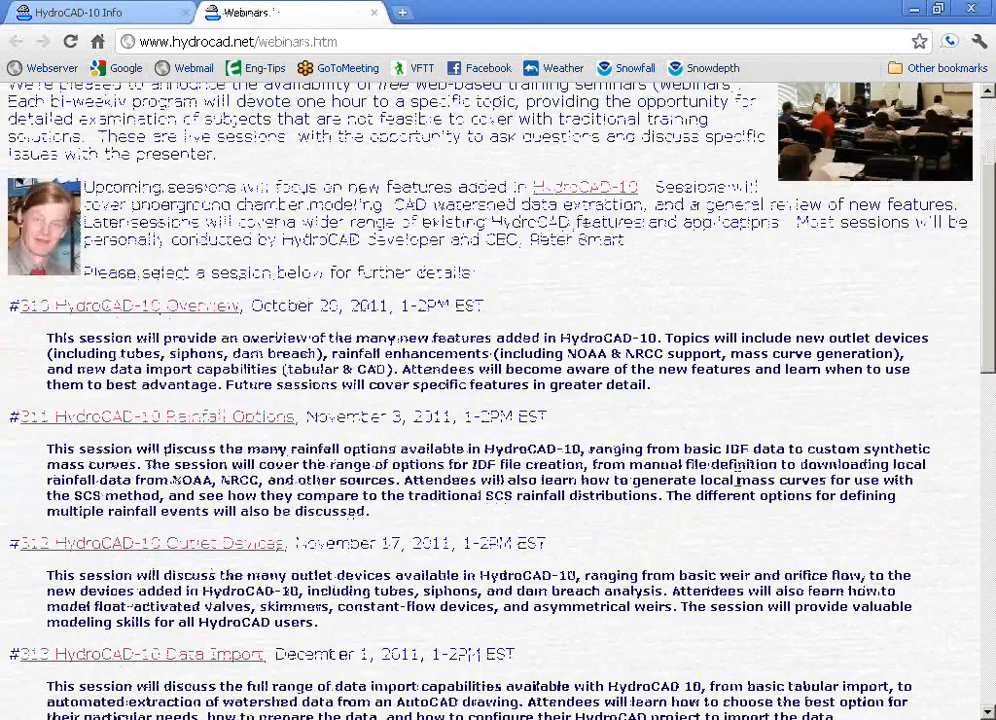
pyautogui.scroll(-2, 737, 481)
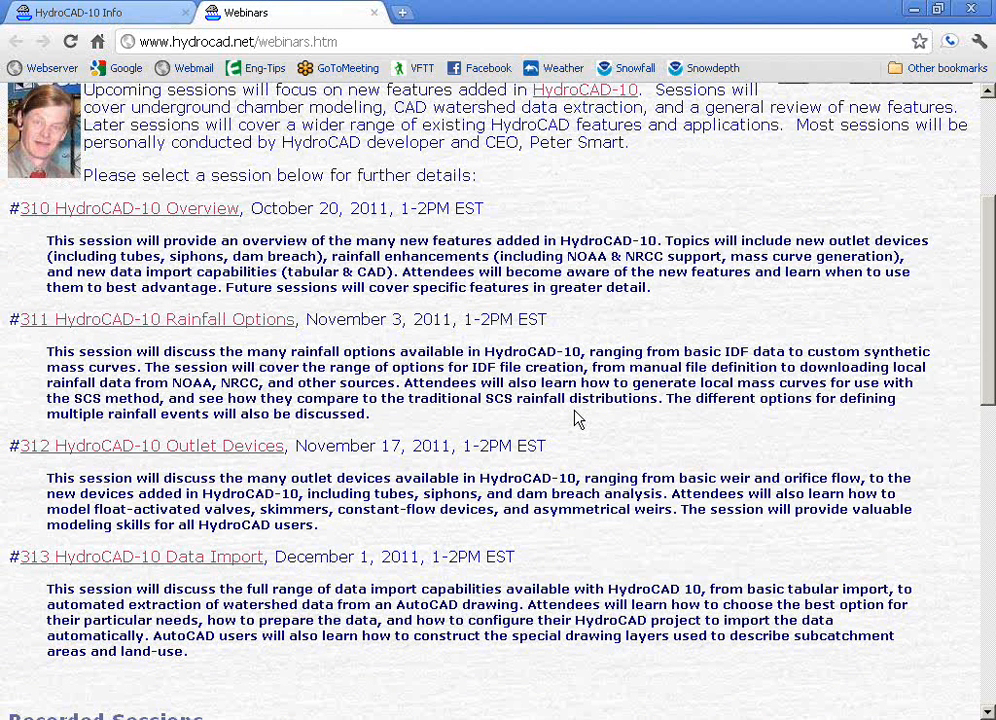
pyautogui.click(374, 13)
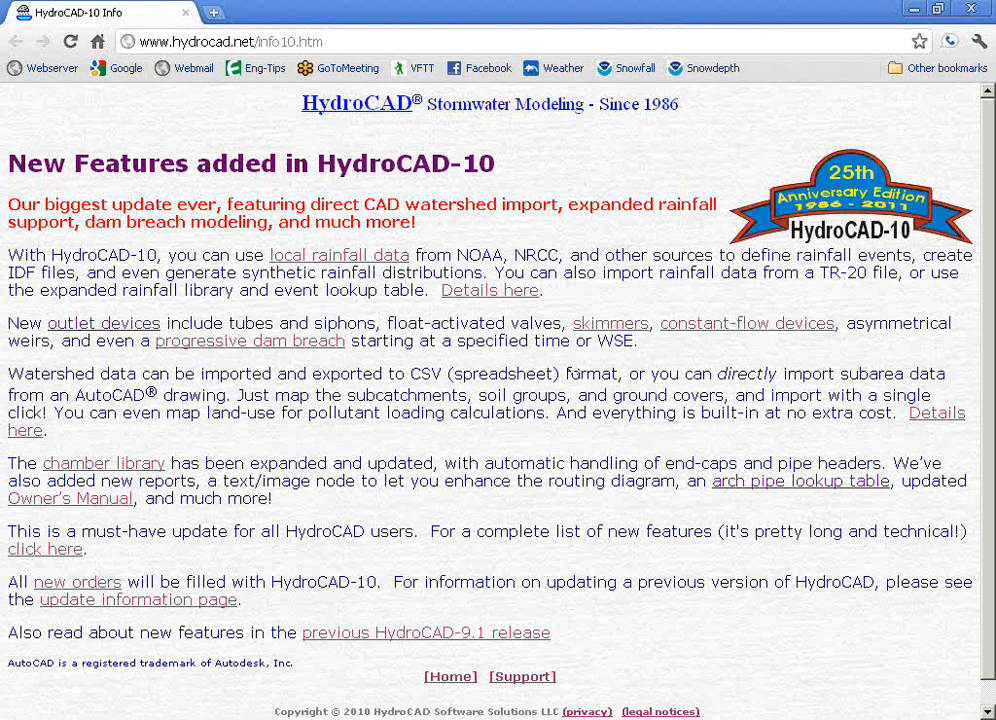
pyautogui.click(972, 10)
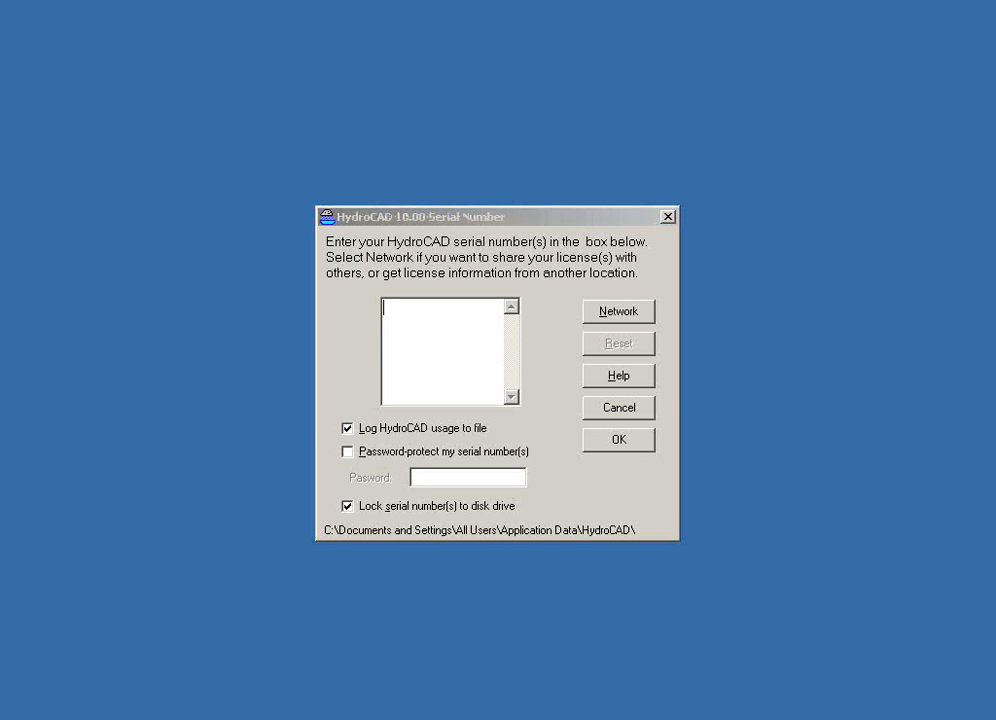
# Step: Review the HydroCAD usage log file in Notepad, then close Notepad
pyautogui.moveTo(338, 420)
pyautogui.mouseDown()
pyautogui.moveTo(487, 414)
pyautogui.moveTo(345, 425)
pyautogui.mouseUp()
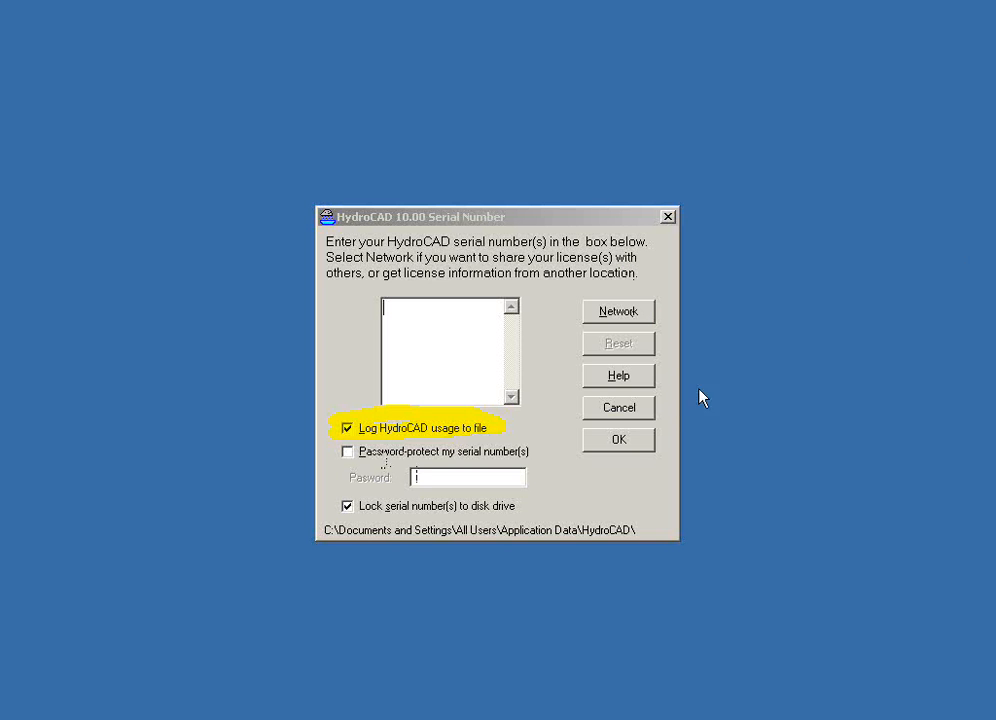
pyautogui.click(620, 410)
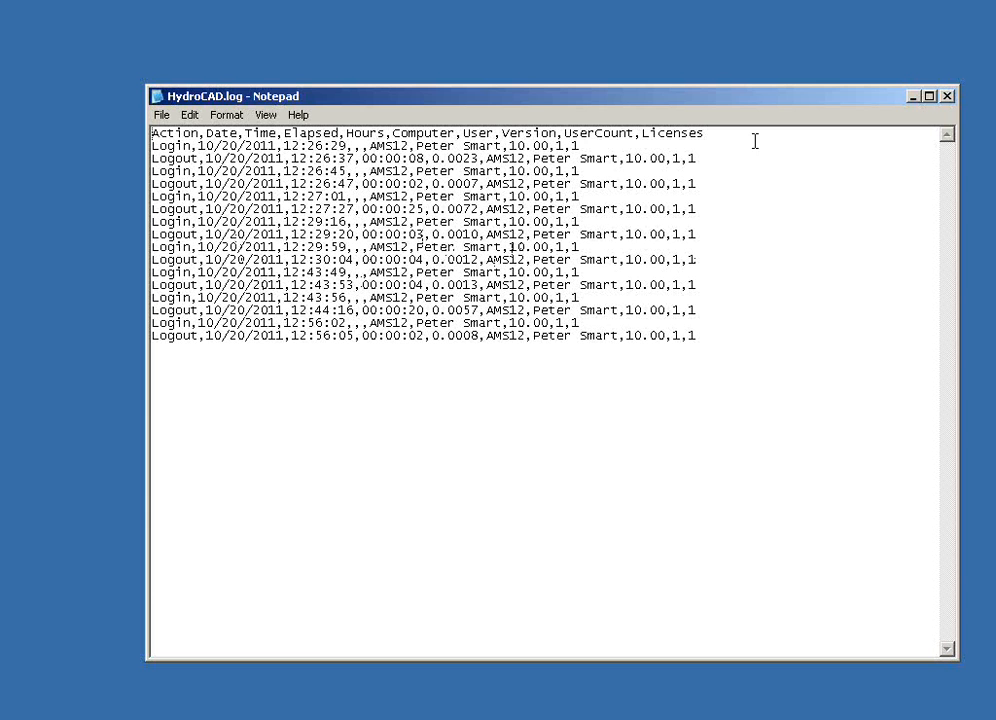
pyautogui.click(947, 96)
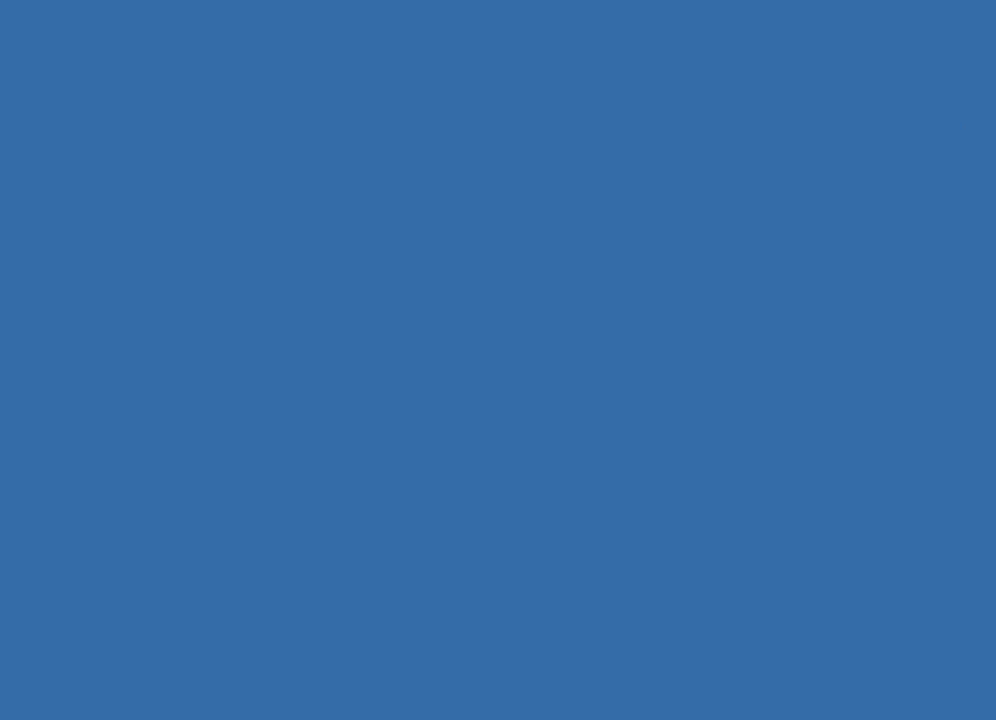
# Step: Rename the HydroCAD.log file to HydroCAD.csv
pyautogui.moveTo(522, 367); pyautogui.dragTo(518, 293)
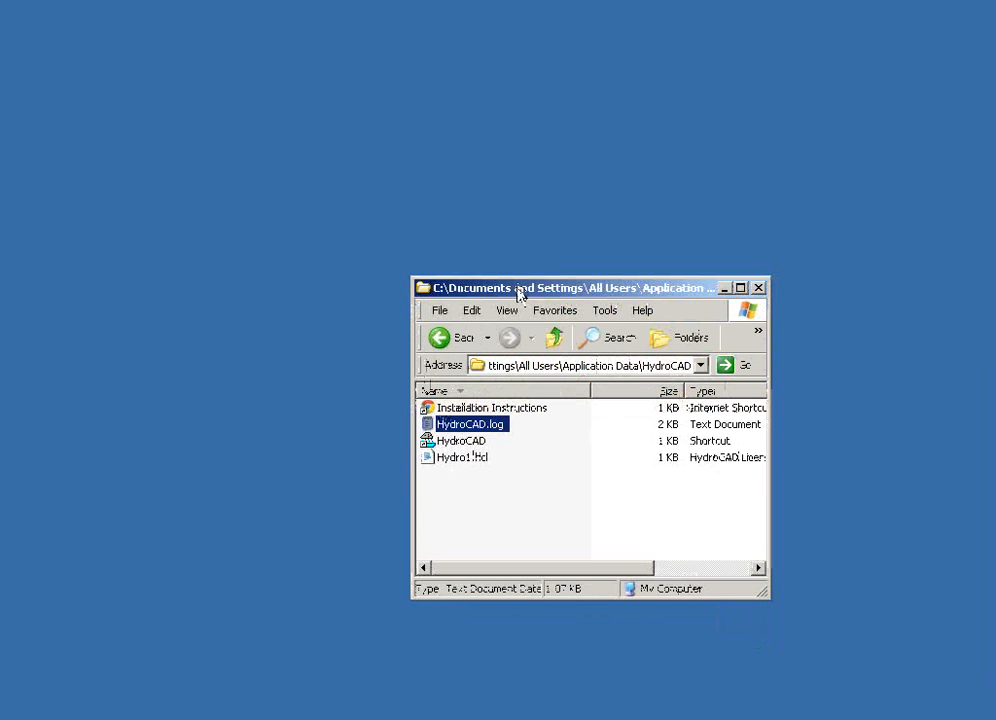
pyautogui.press('F2')
pyautogui.press('End')
pyautogui.press('BackSpace')
pyautogui.press('BackSpace')
pyautogui.press('BackSpace')
pyautogui.write('txt')
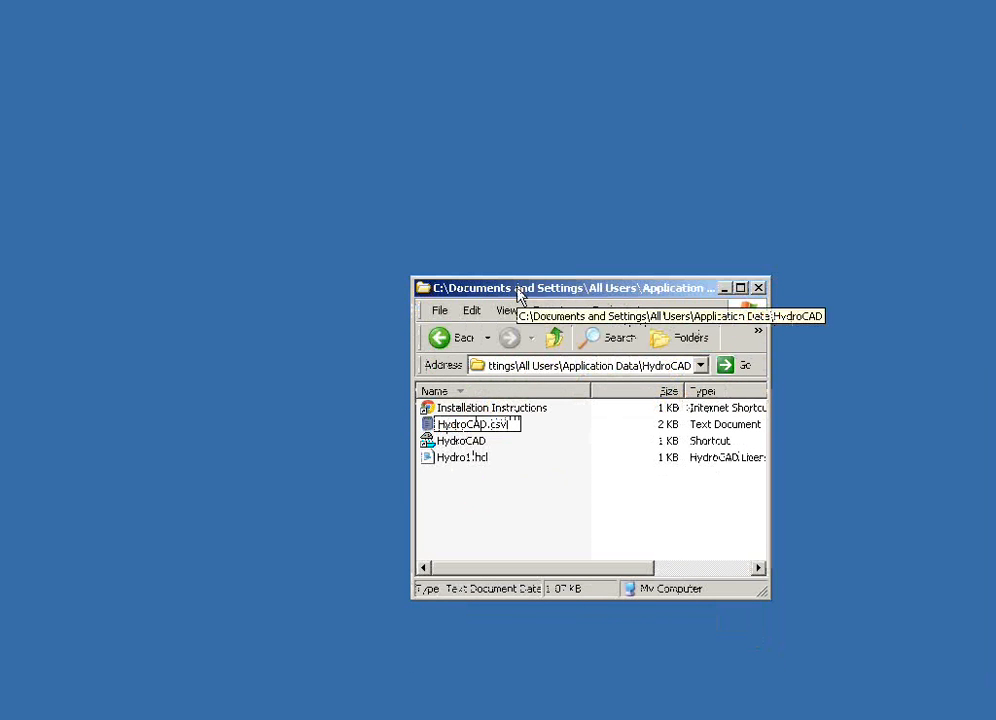
pyautogui.press('Return')
# Step: Open HydroCAD.csv in Excel, widen the Date column, and close the workbook without saving
pyautogui.press('Return')
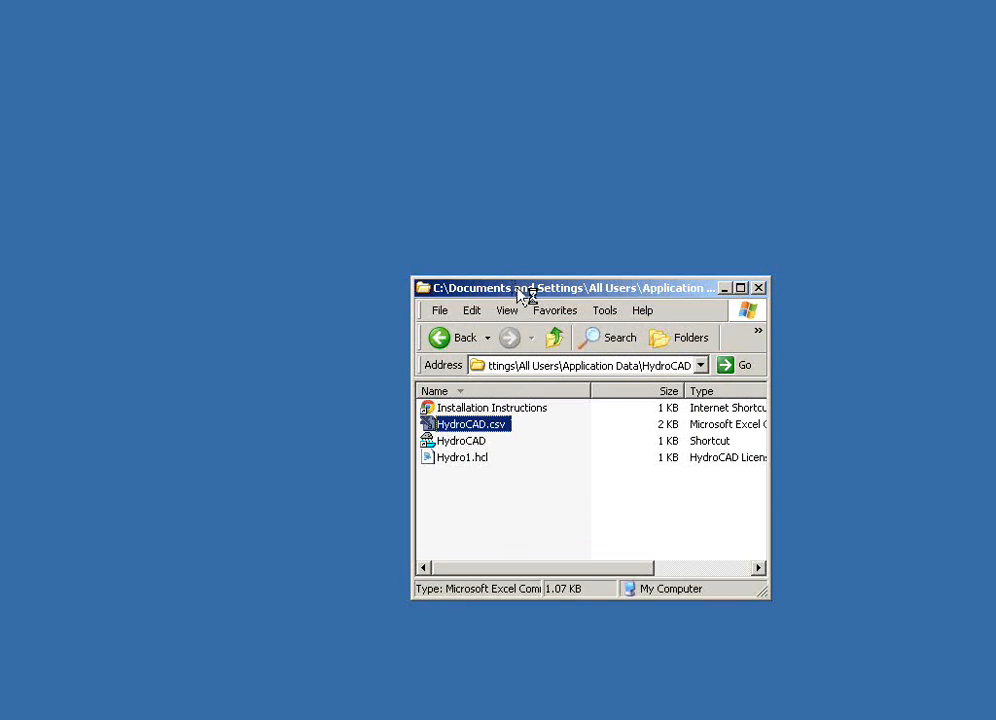
pyautogui.press('Return')
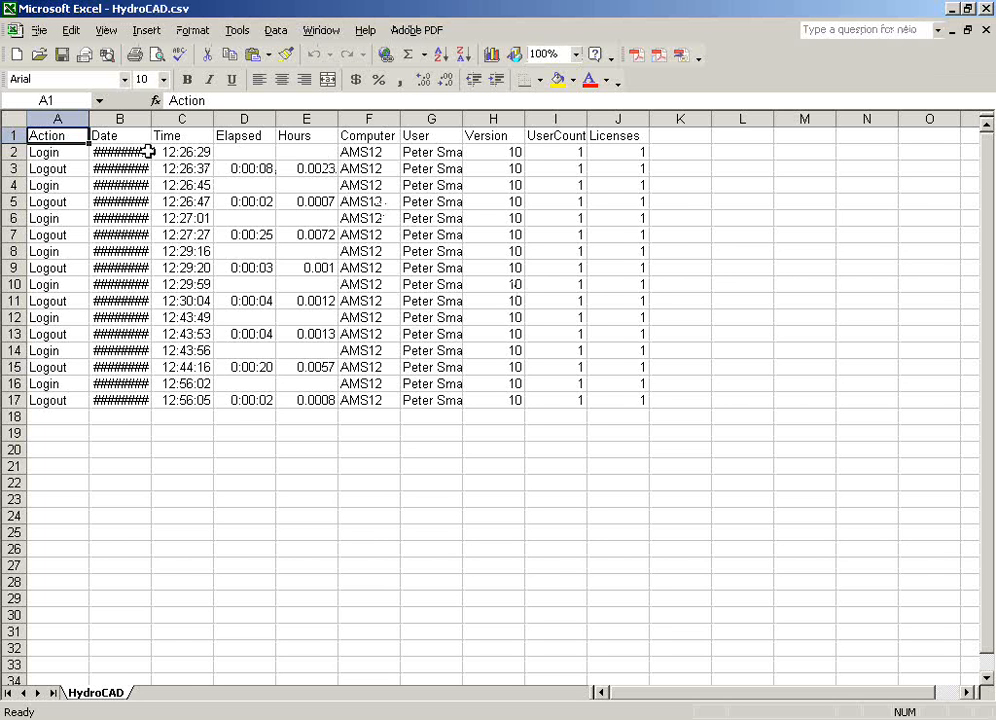
pyautogui.moveTo(151, 118); pyautogui.dragTo(204, 117)
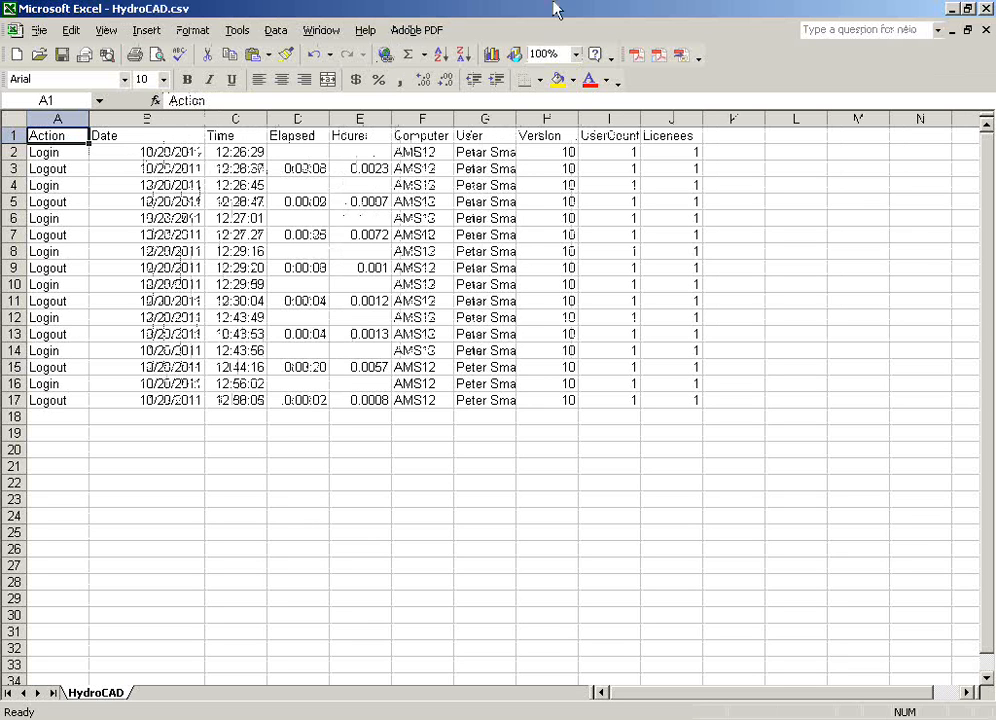
pyautogui.click(986, 8)
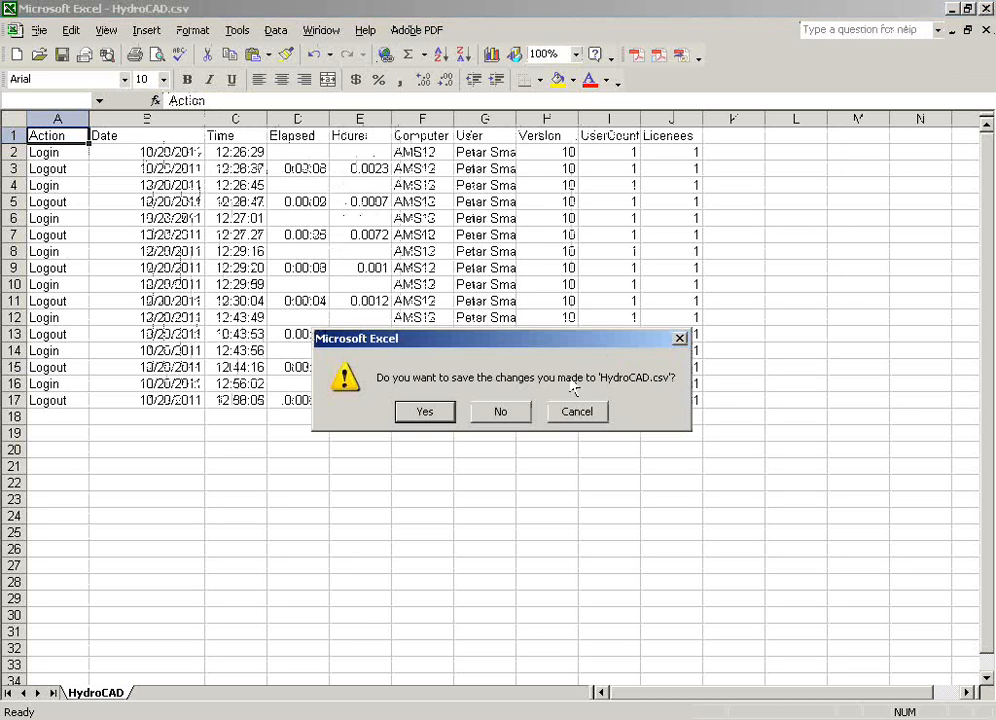
pyautogui.click(500, 411)
pyautogui.click(495, 408)
# Step: Browse to the Projects folder under Shared Documents > HydroCAD and open the Mountain View Housing Complex project
pyautogui.moveTo(648, 285); pyautogui.dragTo(995, 360)
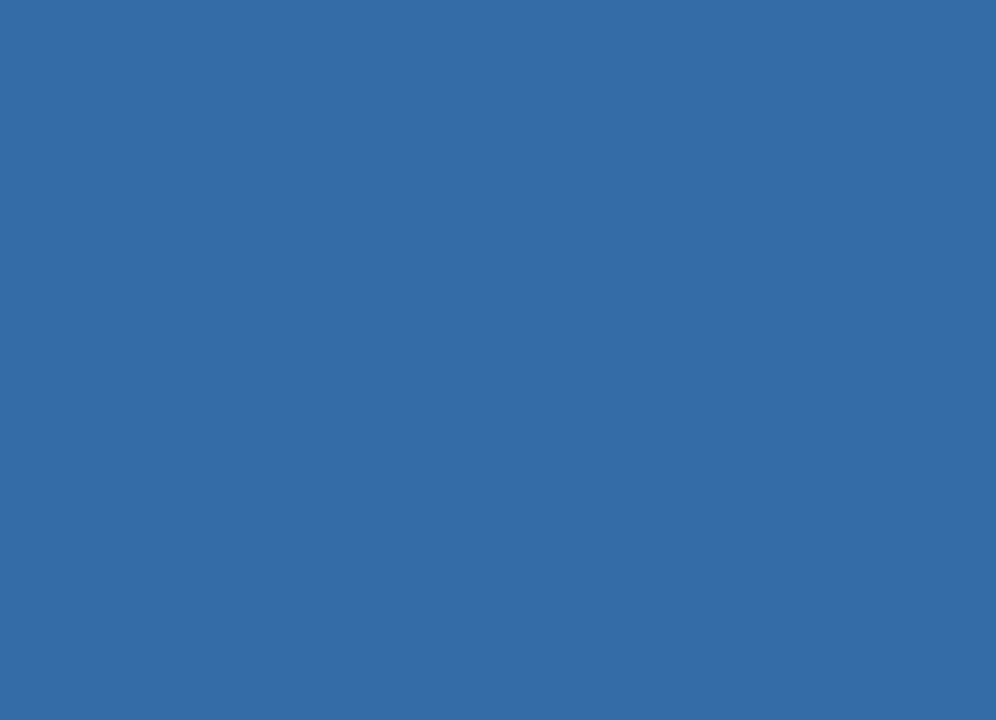
pyautogui.moveTo(834, 67); pyautogui.dragTo(596, 73)
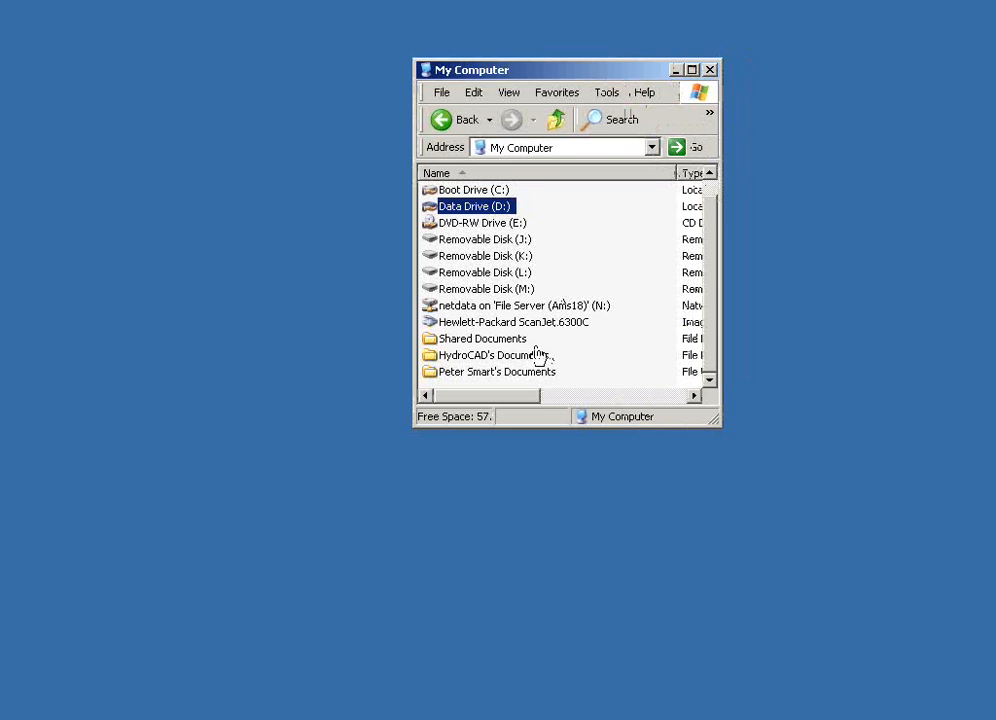
pyautogui.click(503, 342)
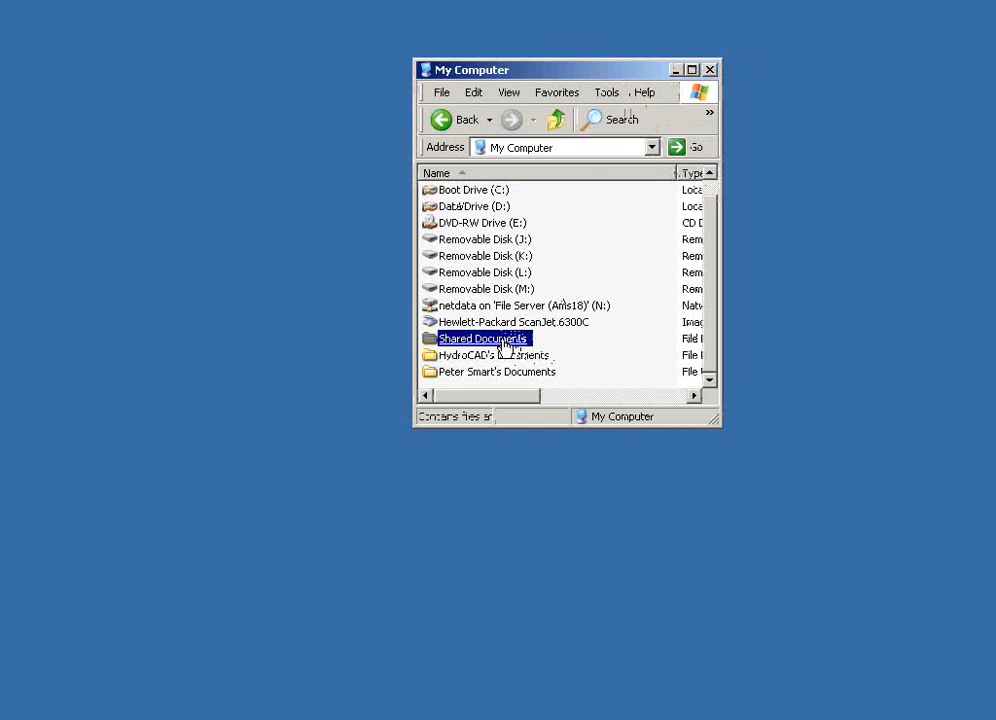
pyautogui.click(503, 342)
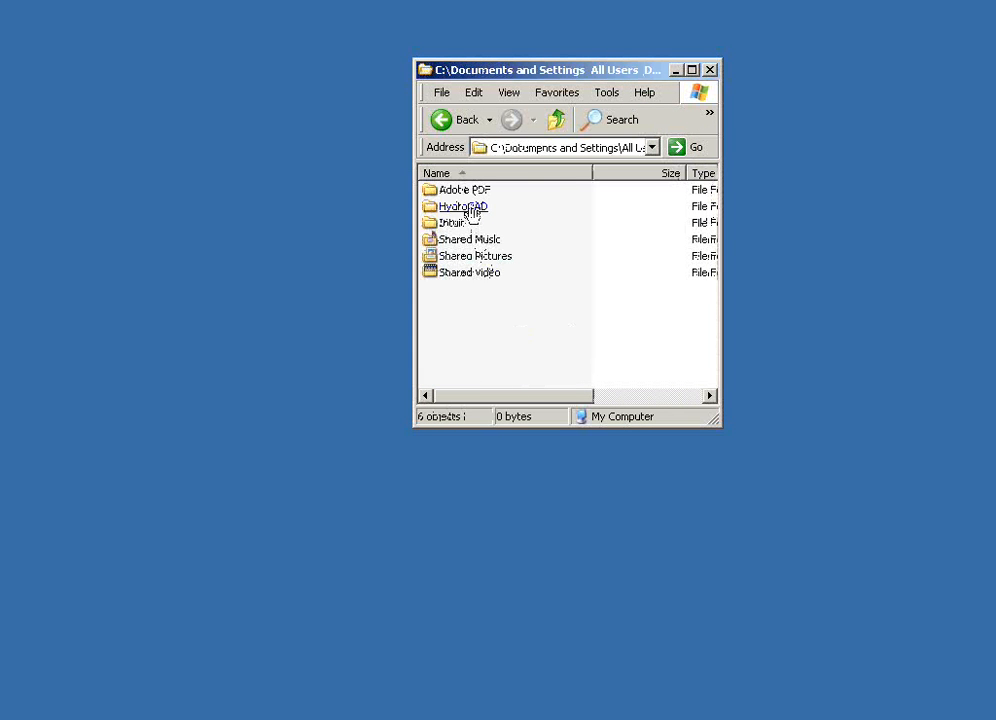
pyautogui.moveTo(471, 215)
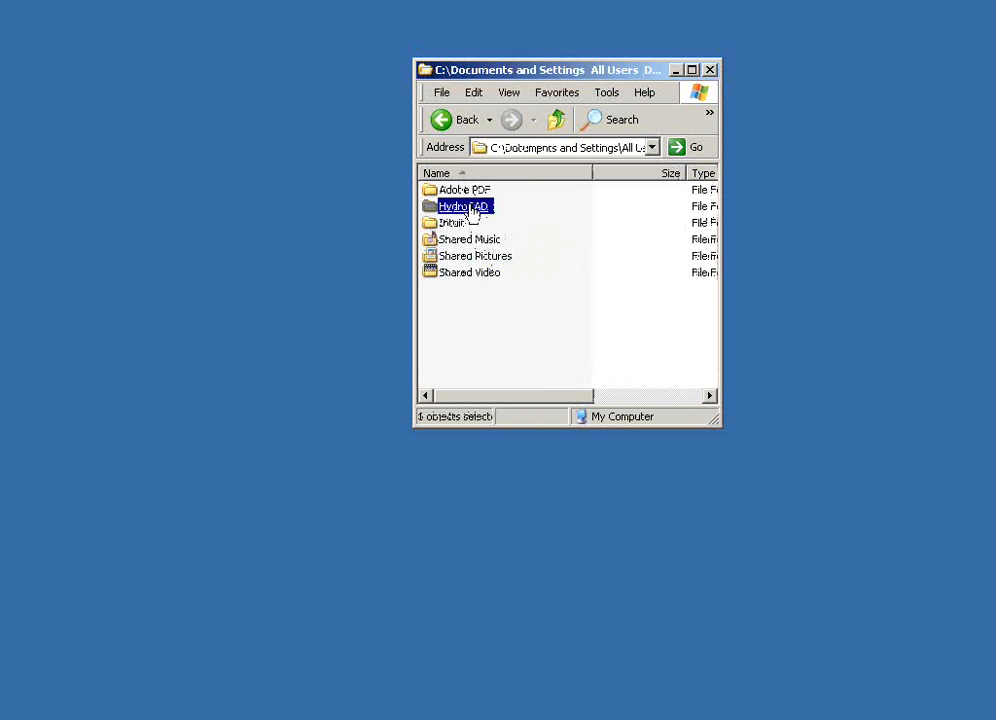
pyautogui.click(469, 210)
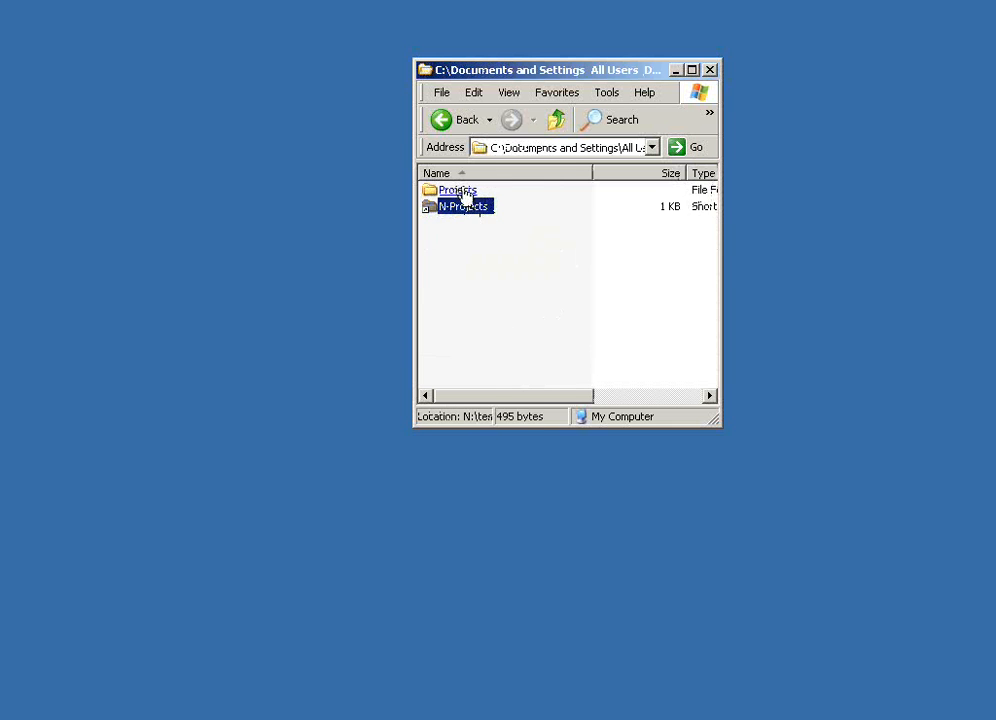
pyautogui.moveTo(463, 195)
pyautogui.click(463, 194)
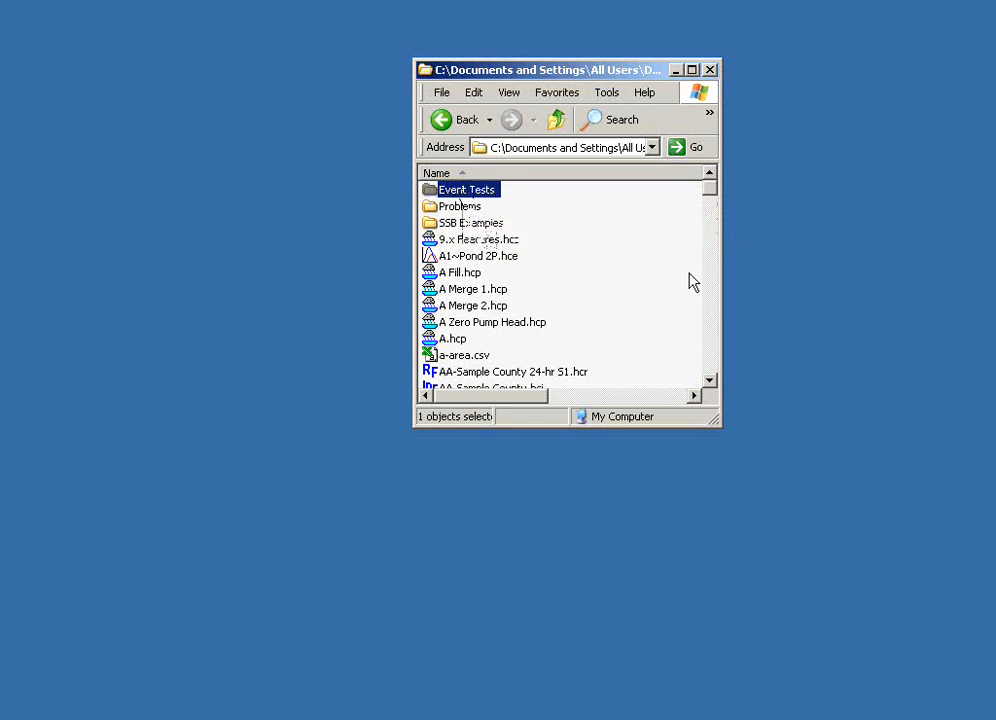
pyautogui.click(645, 318)
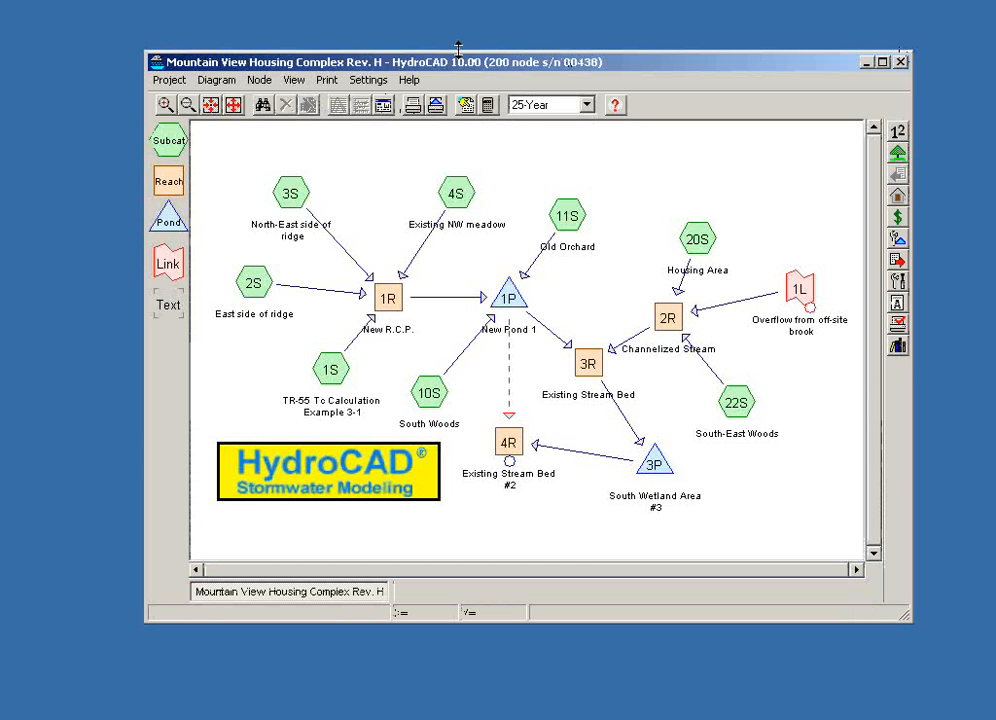
# Step: Open the project reports and view the Ground Covers, Soil Listing and Area Listing reports
pyautogui.click(384, 106)
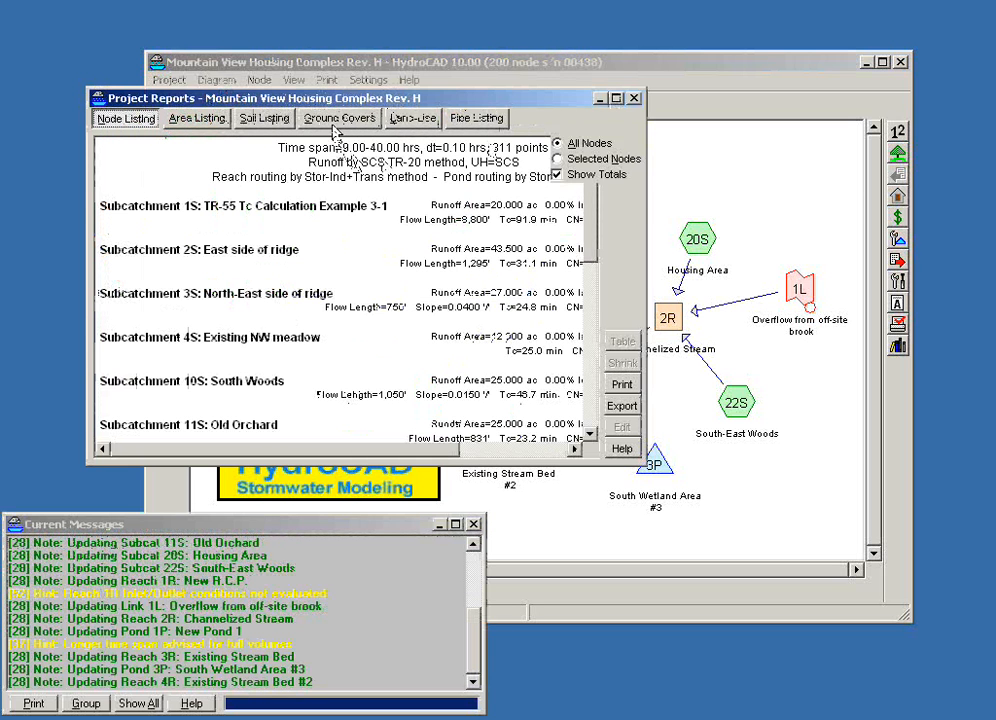
pyautogui.click(338, 119)
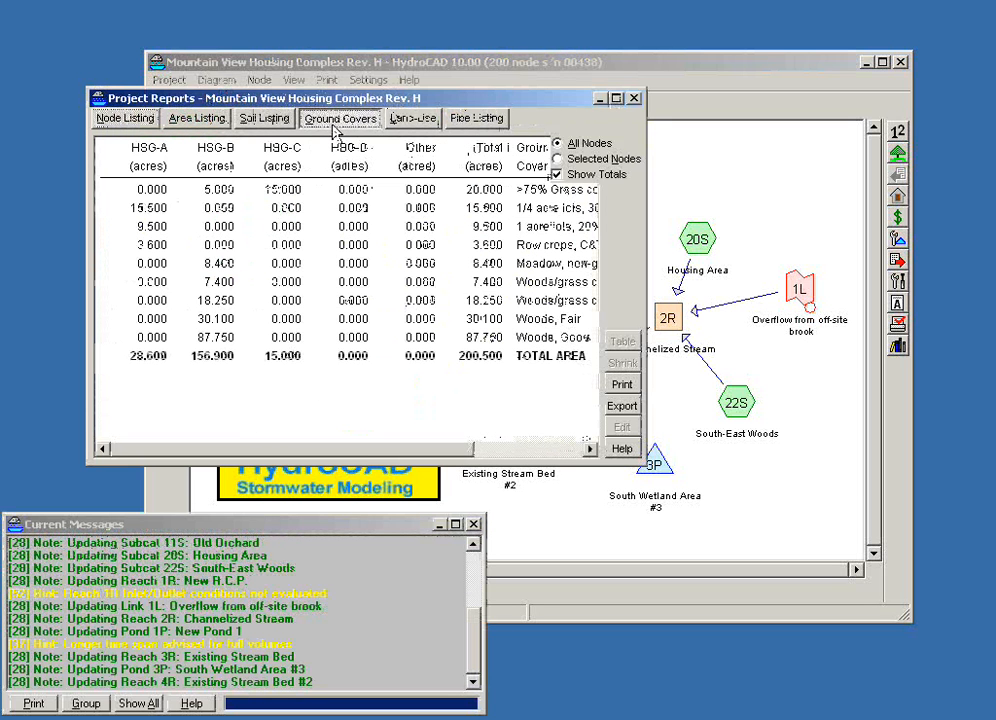
pyautogui.moveTo(644, 462); pyautogui.dragTo(826, 538)
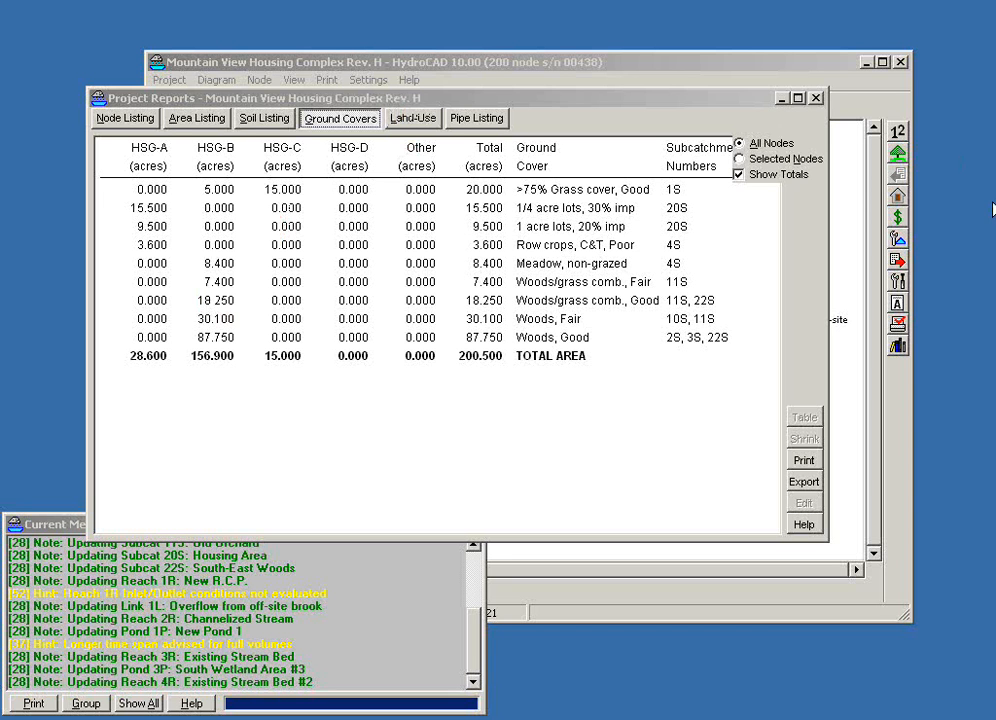
pyautogui.click(265, 120)
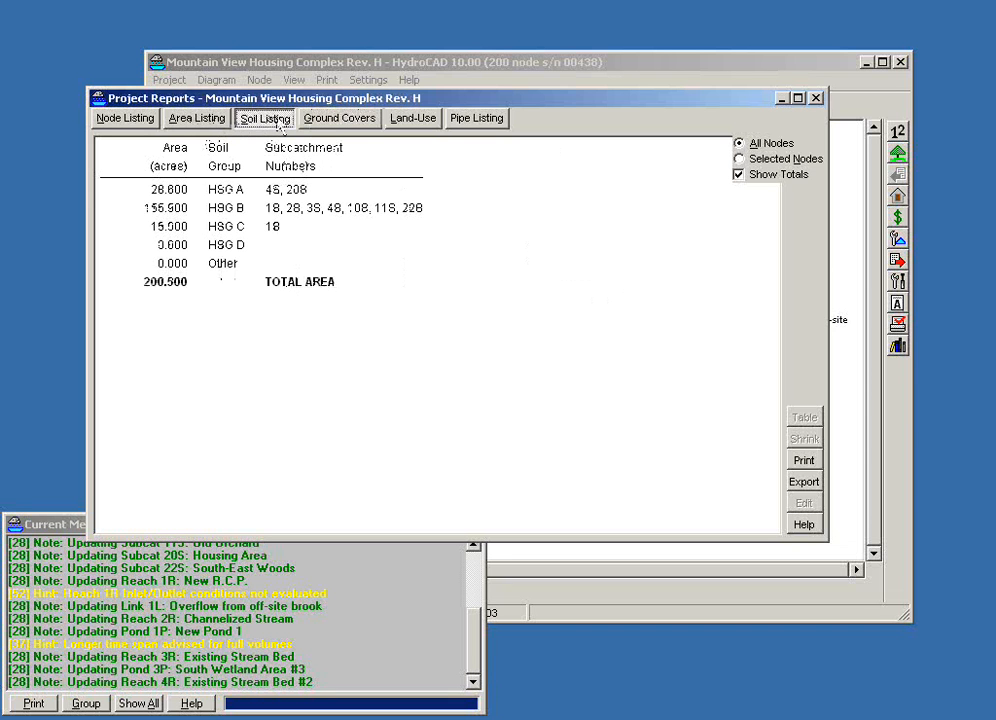
pyautogui.click(214, 124)
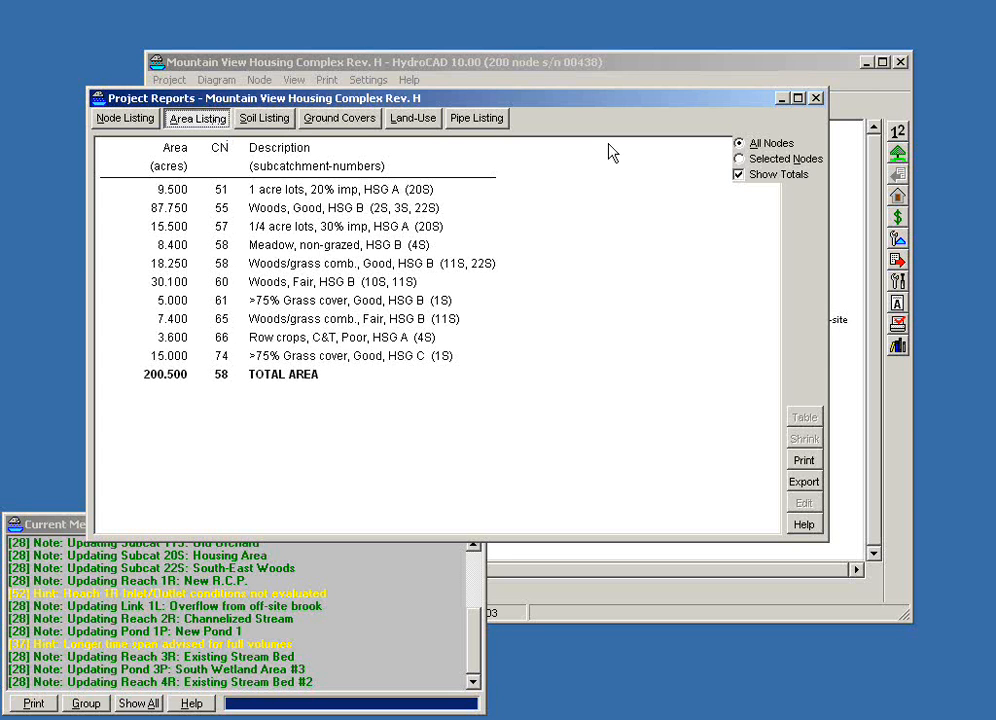
pyautogui.click(322, 128)
pyautogui.moveTo(315, 104); pyautogui.dragTo(278, 241)
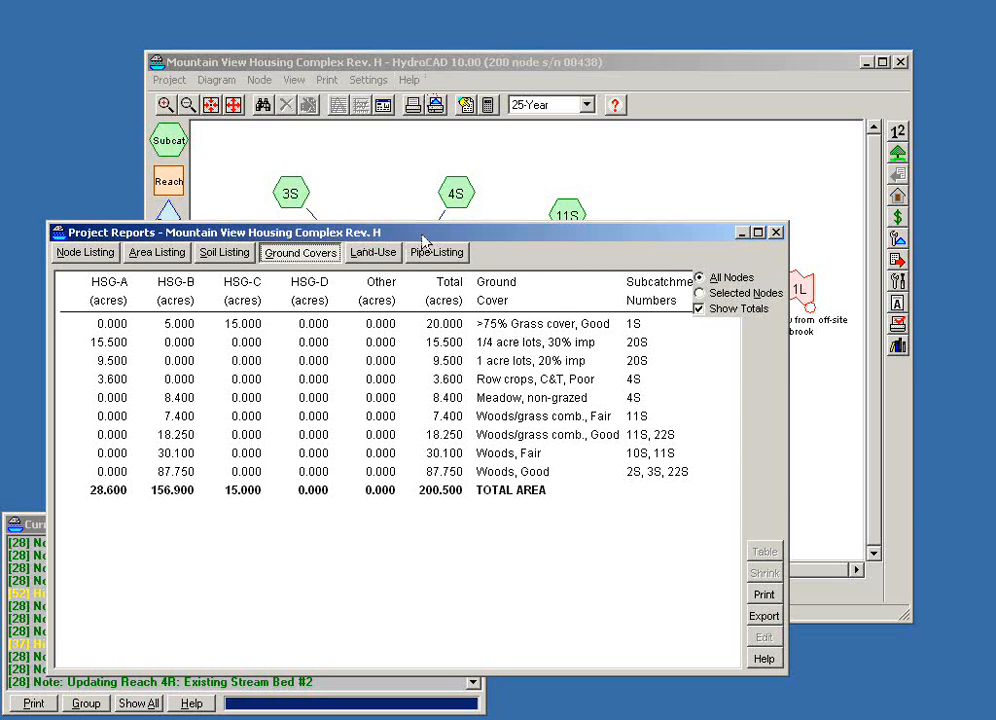
# Step: Edit subcatchment 3S and set its area to 55 acres
pyautogui.click(437, 66)
pyautogui.moveTo(437, 66); pyautogui.dragTo(514, 25)
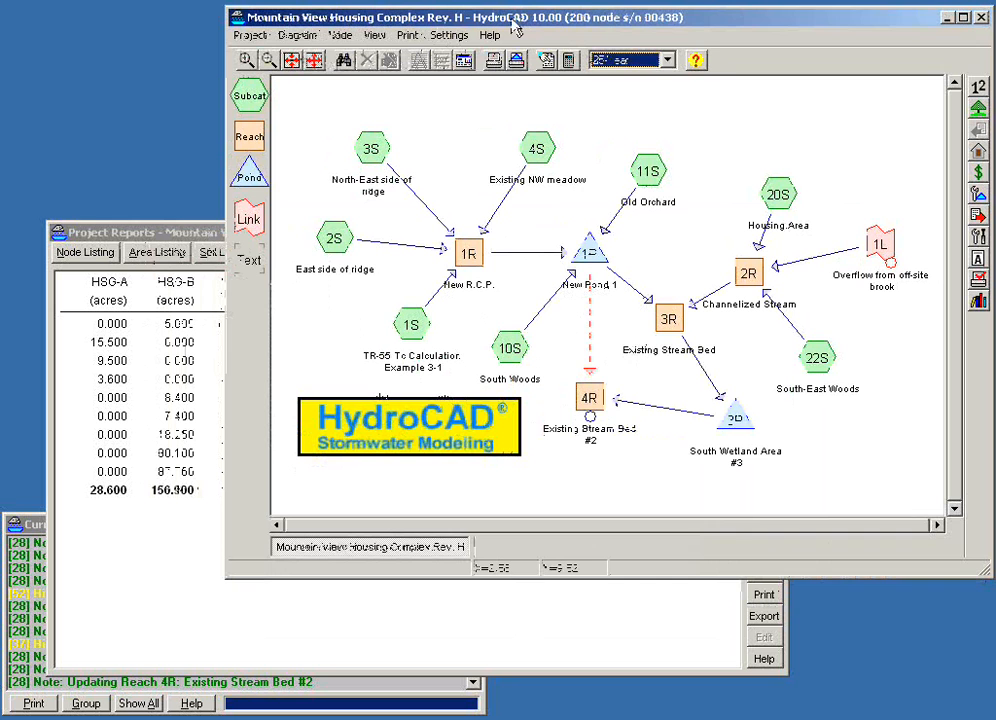
pyautogui.rightClick(373, 151)
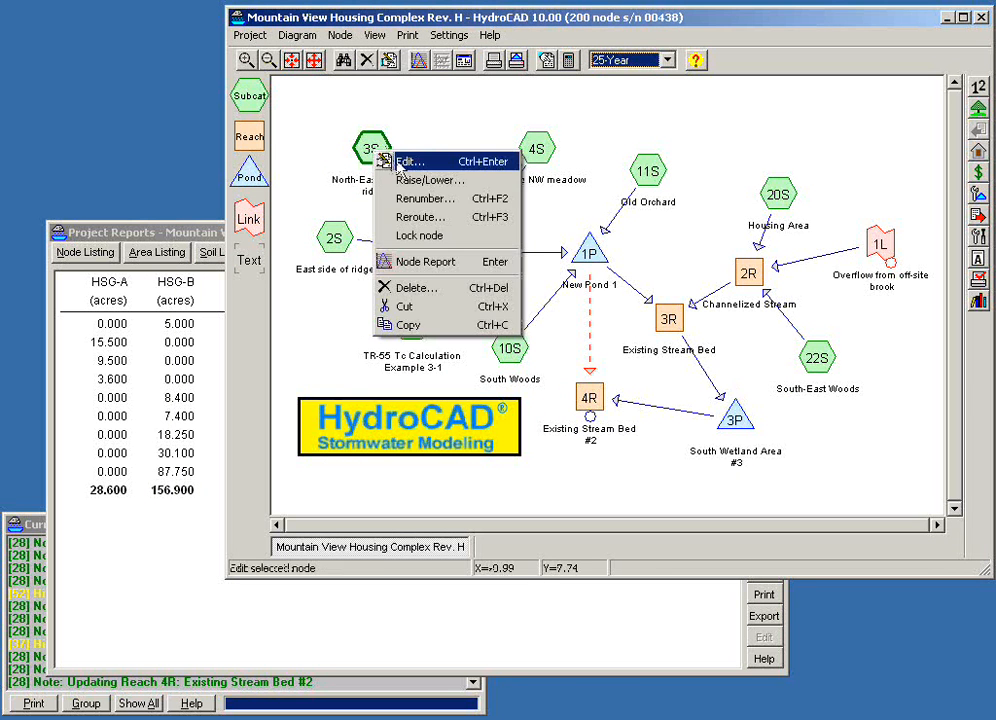
pyautogui.click(398, 164)
pyautogui.click(478, 180)
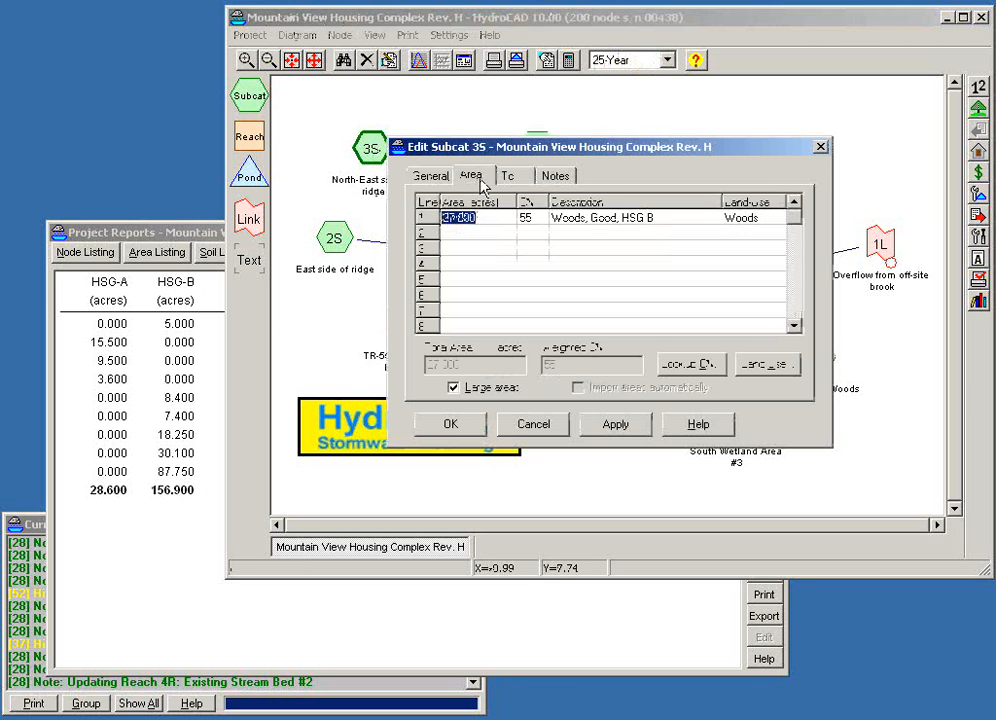
pyautogui.write('55')
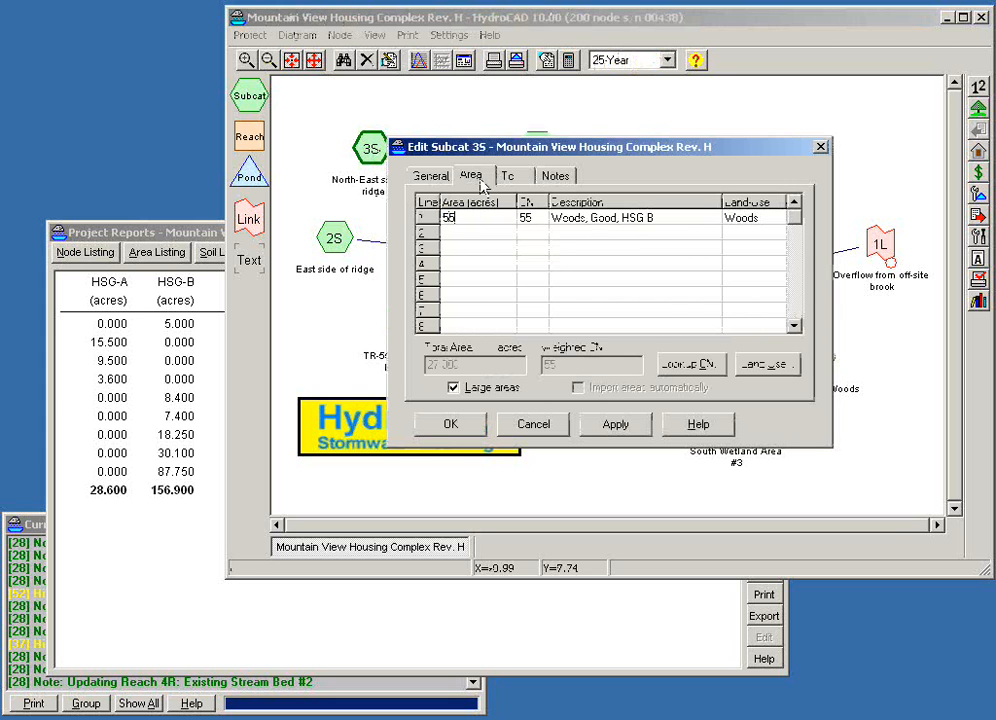
pyautogui.click(452, 425)
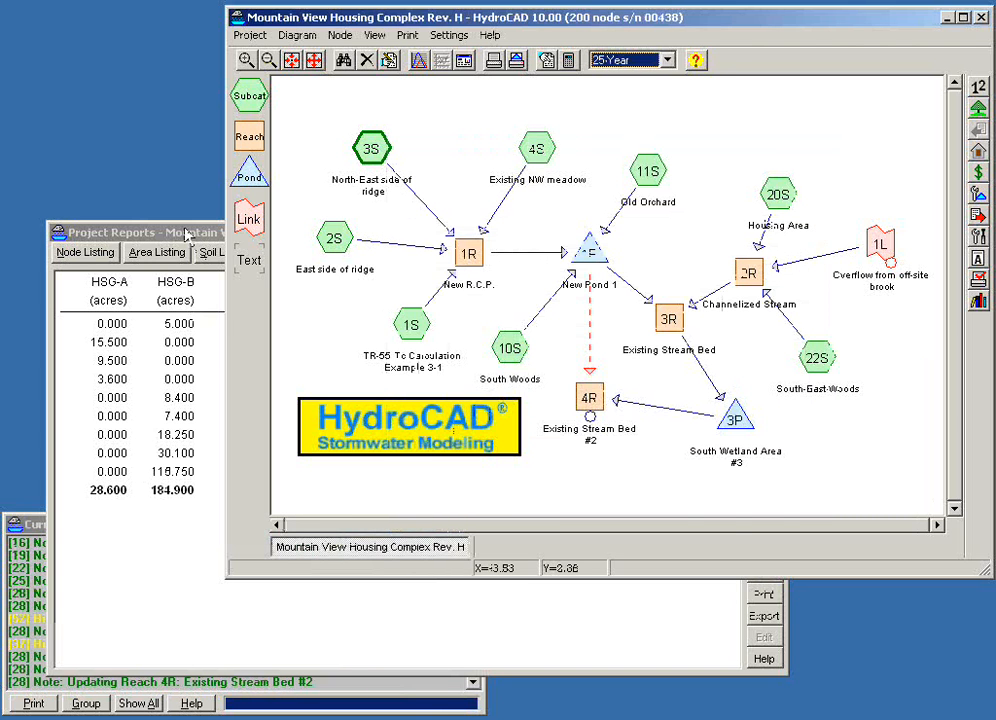
# Step: Review the updated Ground Covers report, then open the General Settings dialog
pyautogui.click(185, 234)
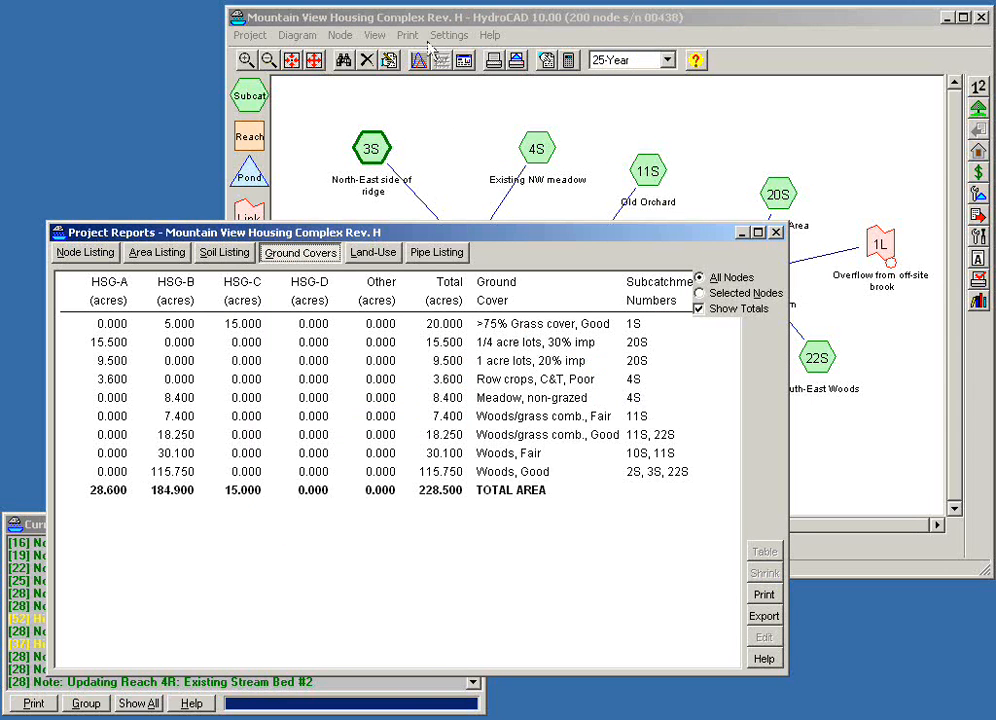
pyautogui.click(333, 22)
pyautogui.click(449, 36)
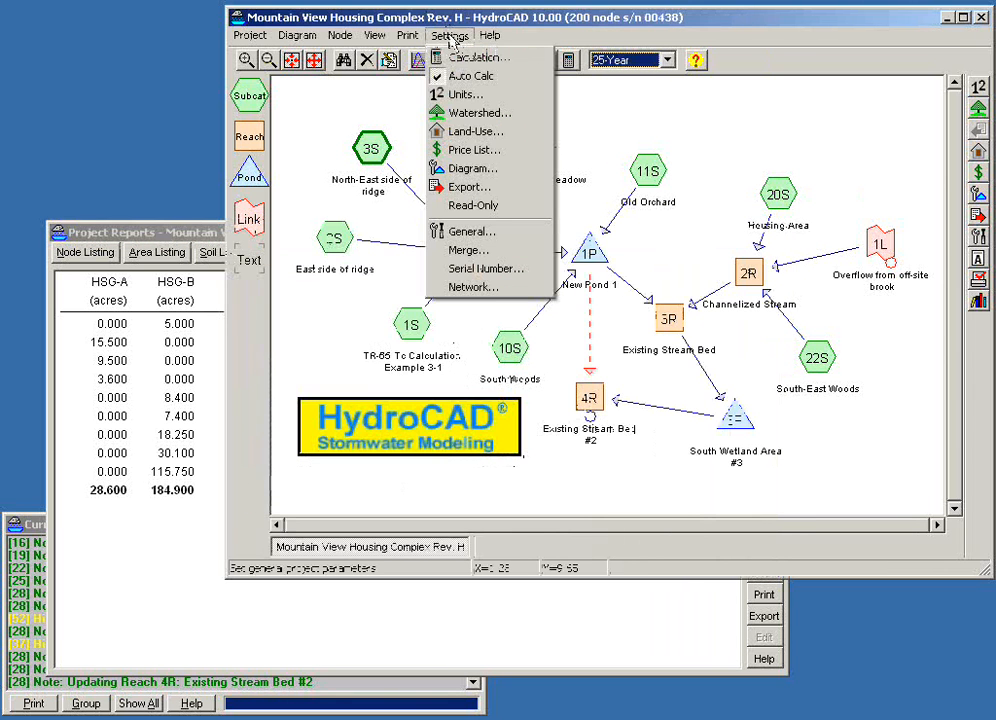
pyautogui.click(462, 231)
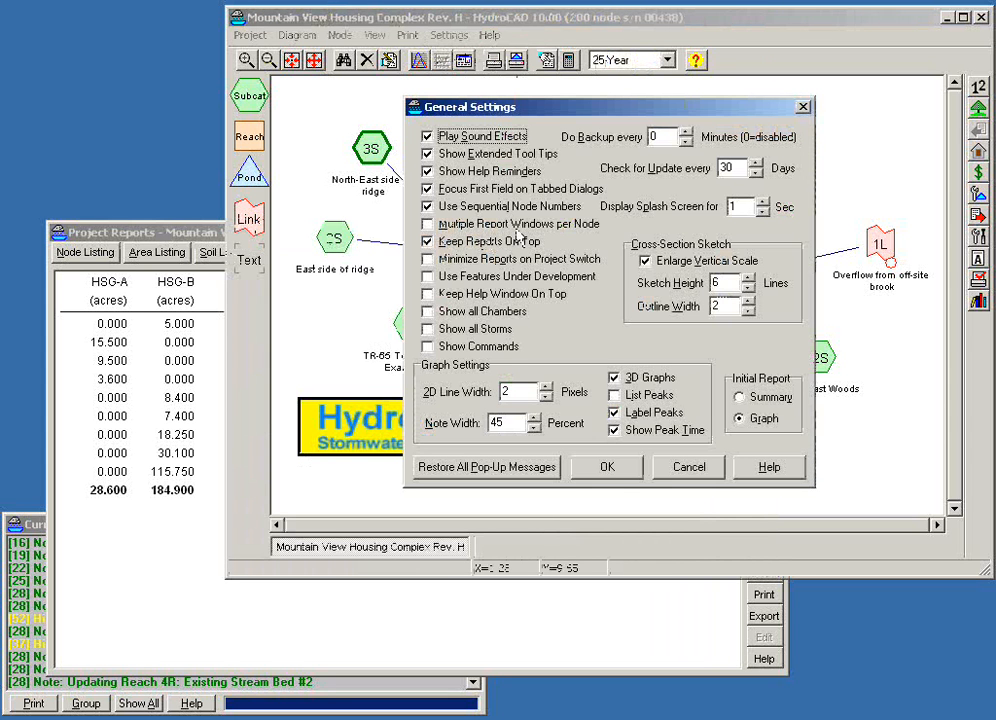
# Step: Toggle the Multiple Report Windows per Node and Keep Reports On Top options and accept the General Settings
pyautogui.click(428, 224)
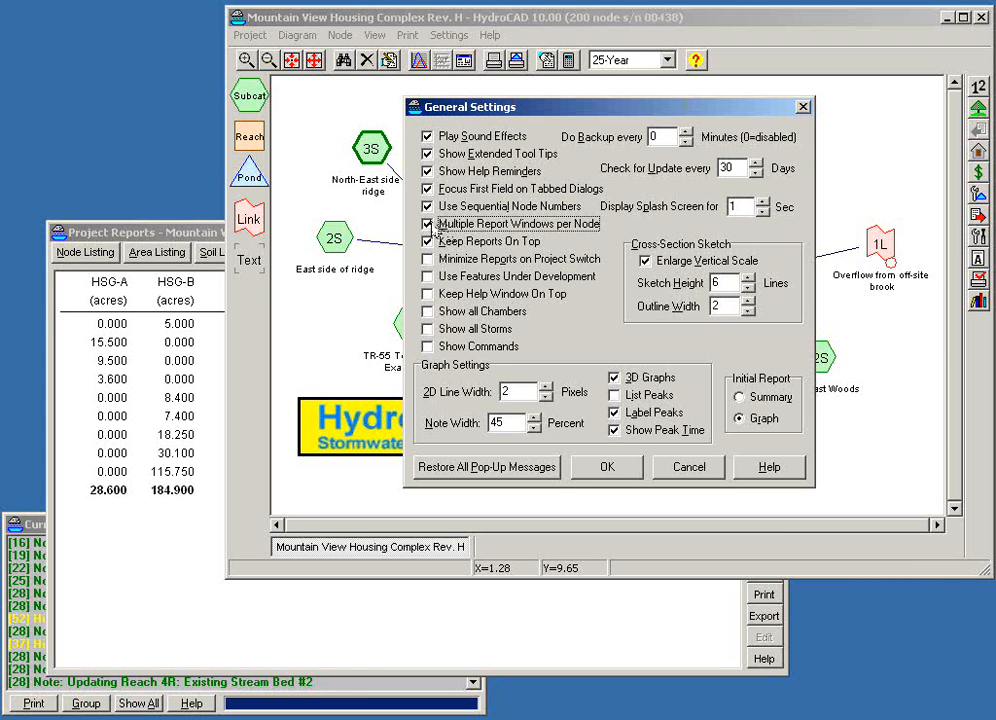
pyautogui.click(429, 227)
pyautogui.click(428, 238)
pyautogui.click(608, 467)
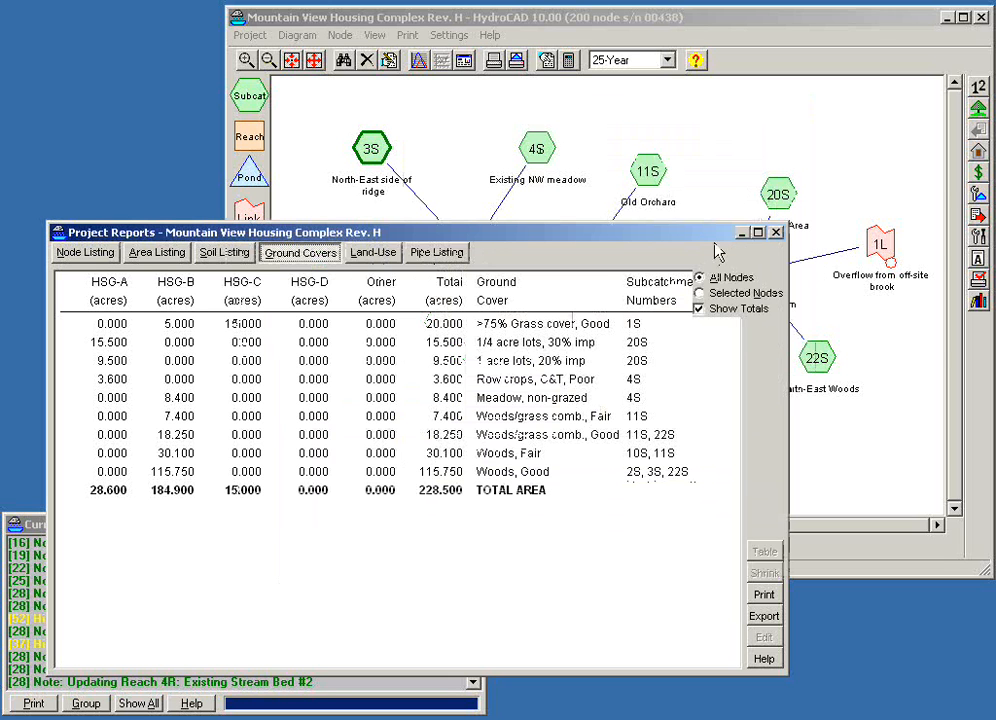
# Step: Close the project reports window and place a new text node near the diagram's upper right corner
pyautogui.click(775, 232)
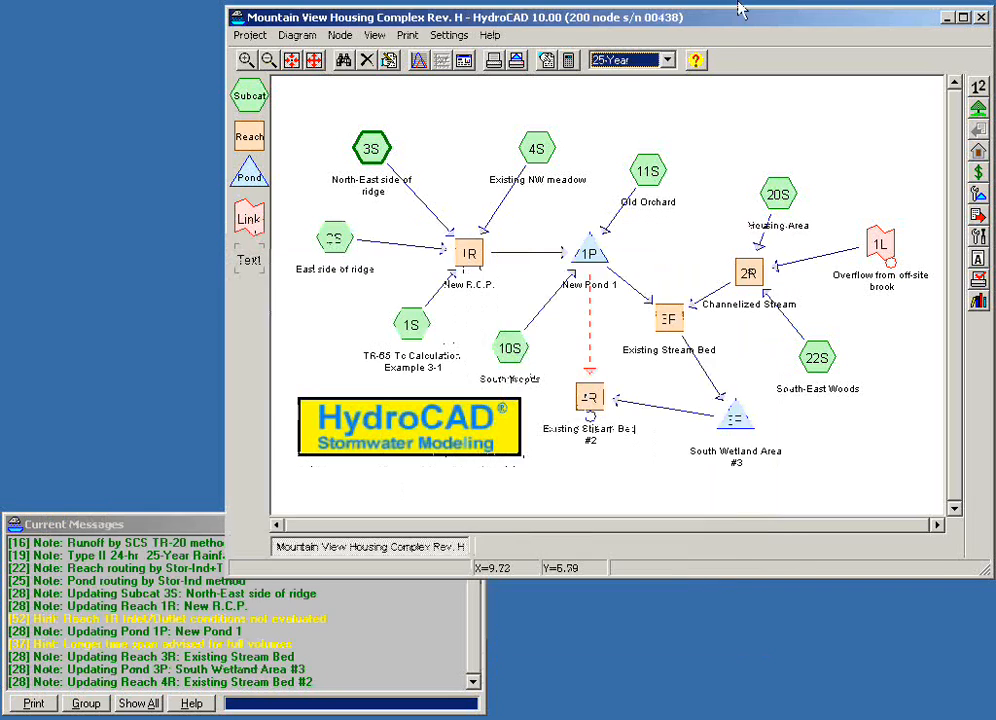
pyautogui.moveTo(711, 29); pyautogui.dragTo(630, 75)
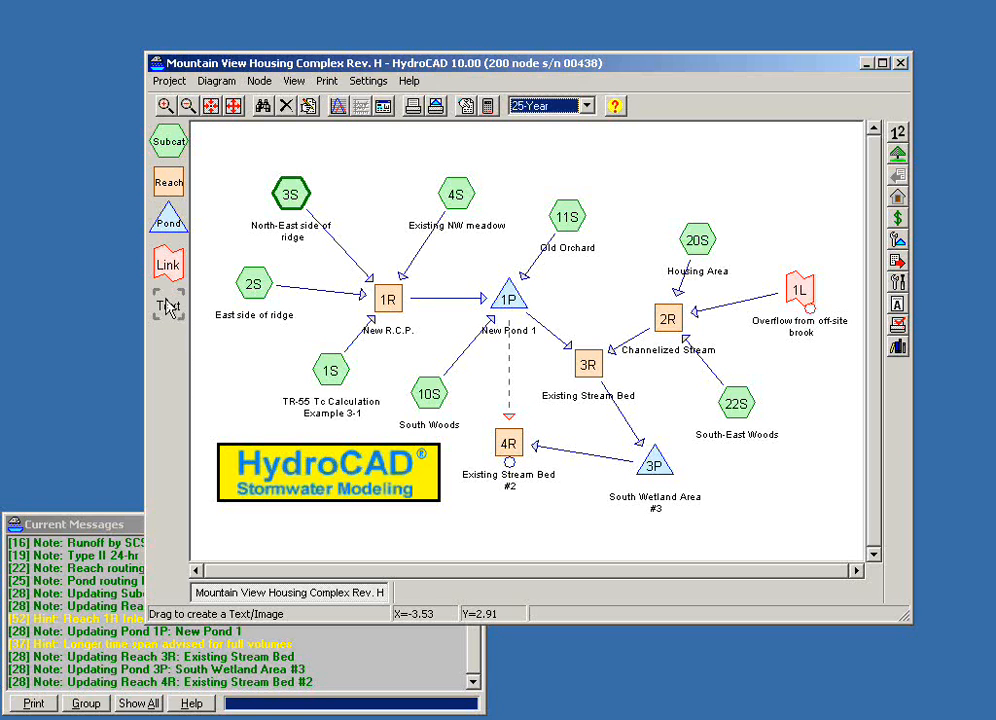
pyautogui.moveTo(168, 308); pyautogui.dragTo(684, 186)
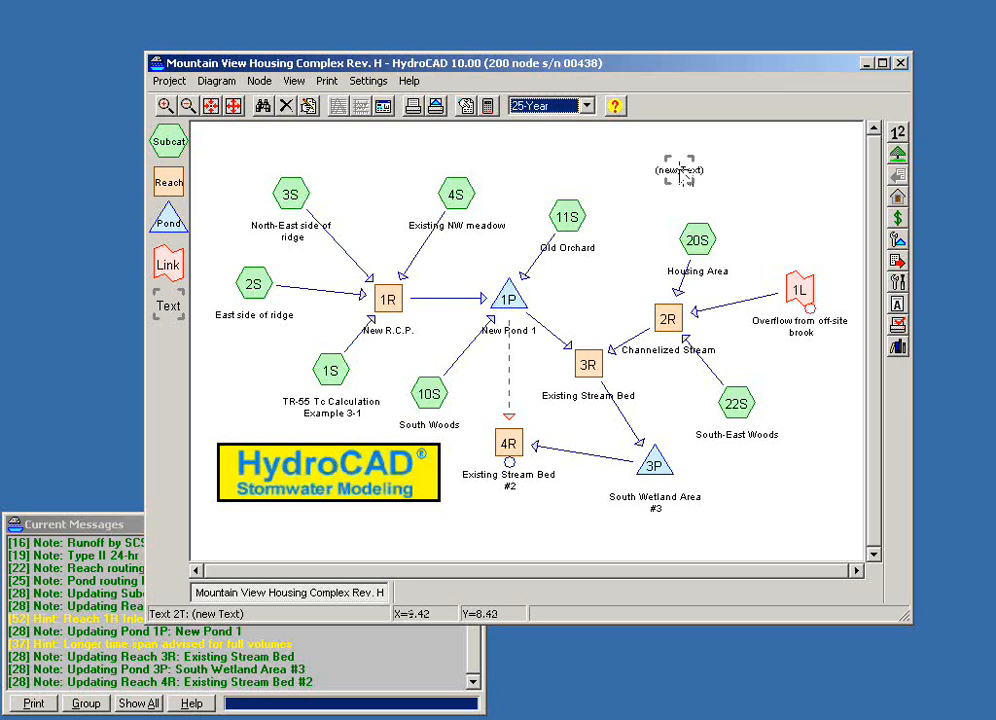
# Step: Set the text node to read "Use to label diagram" in bold, large, underlined type
pyautogui.doubleClick(680, 184)
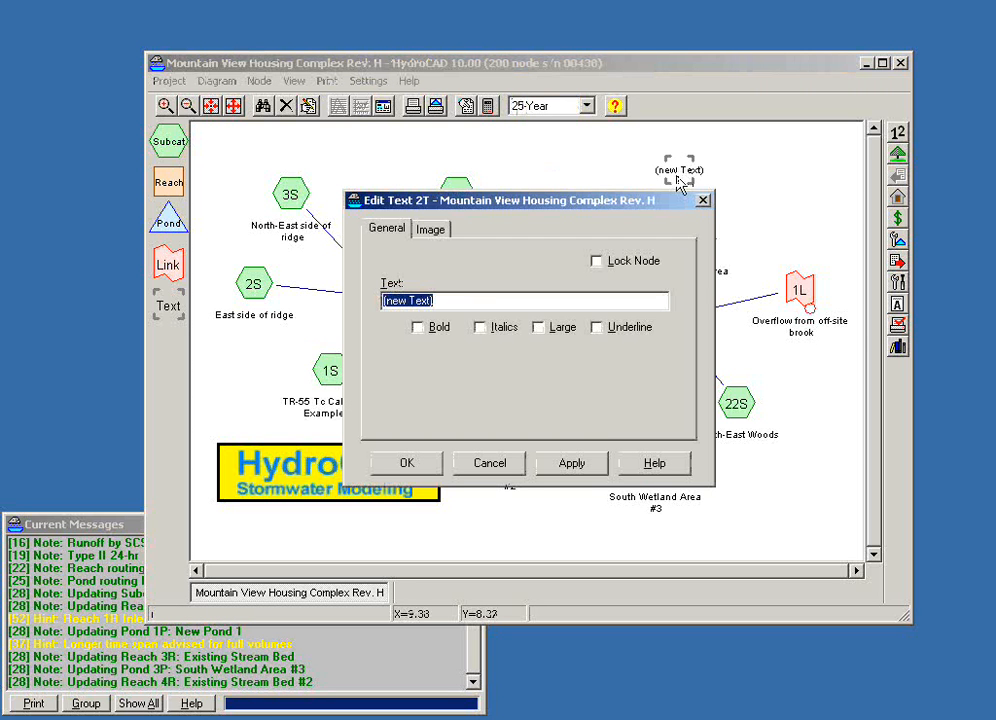
pyautogui.write('Use')
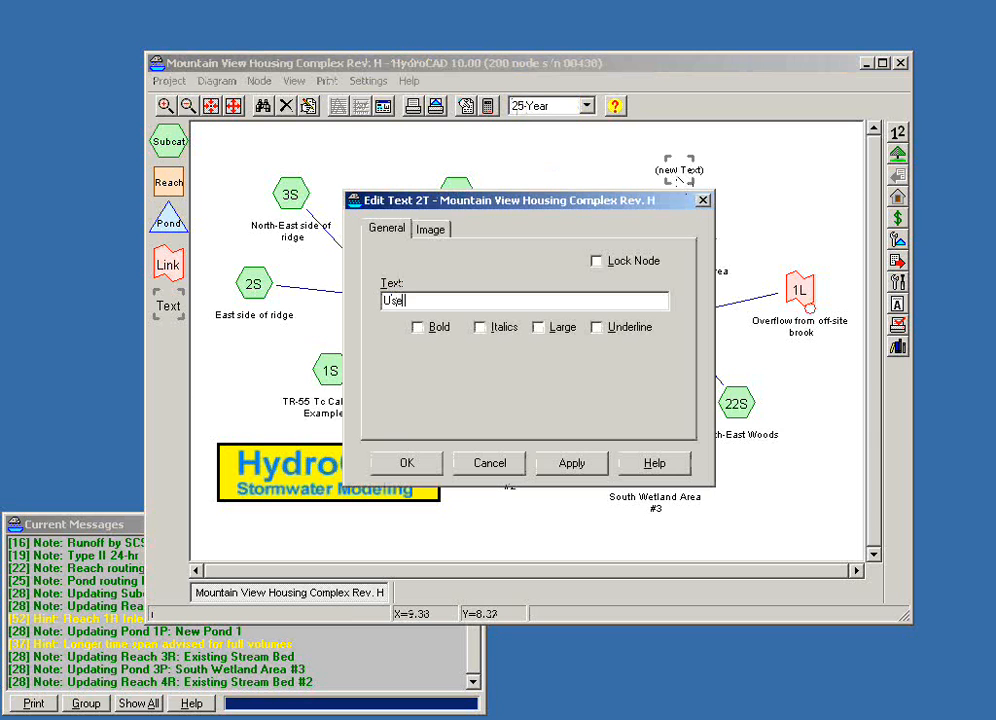
pyautogui.write(' to label diagram')
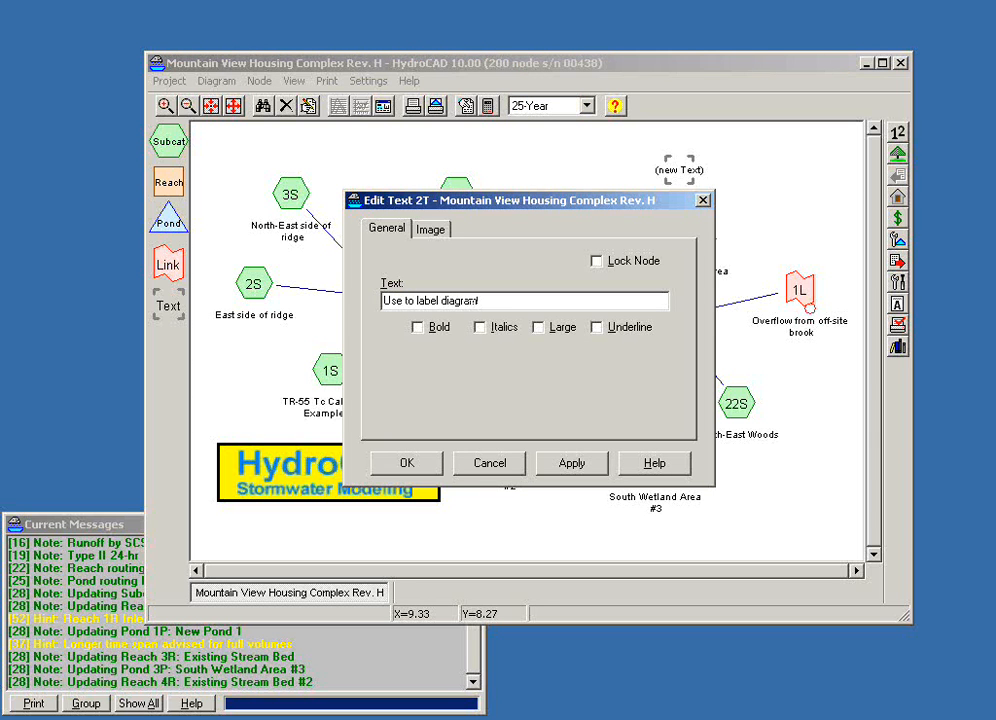
pyautogui.click(418, 328)
pyautogui.click(539, 328)
pyautogui.click(598, 328)
pyautogui.click(413, 461)
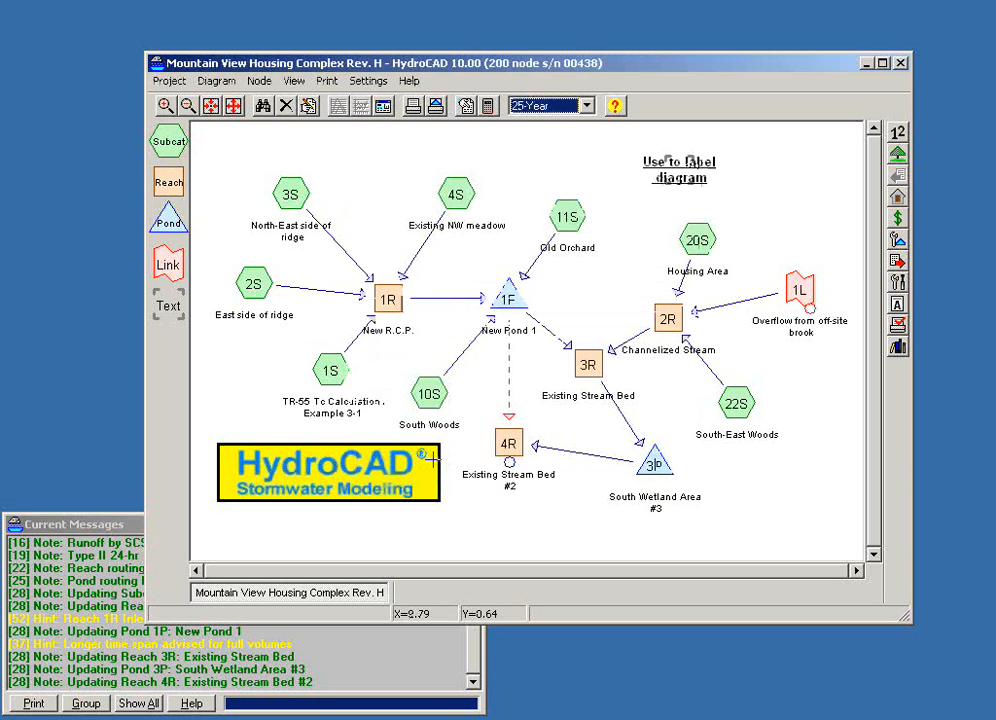
# Step: Nudge the text label slightly up and to the left on the diagram
pyautogui.scroll(2, 768, 216)
pyautogui.moveTo(774, 205); pyautogui.dragTo(587, 347)
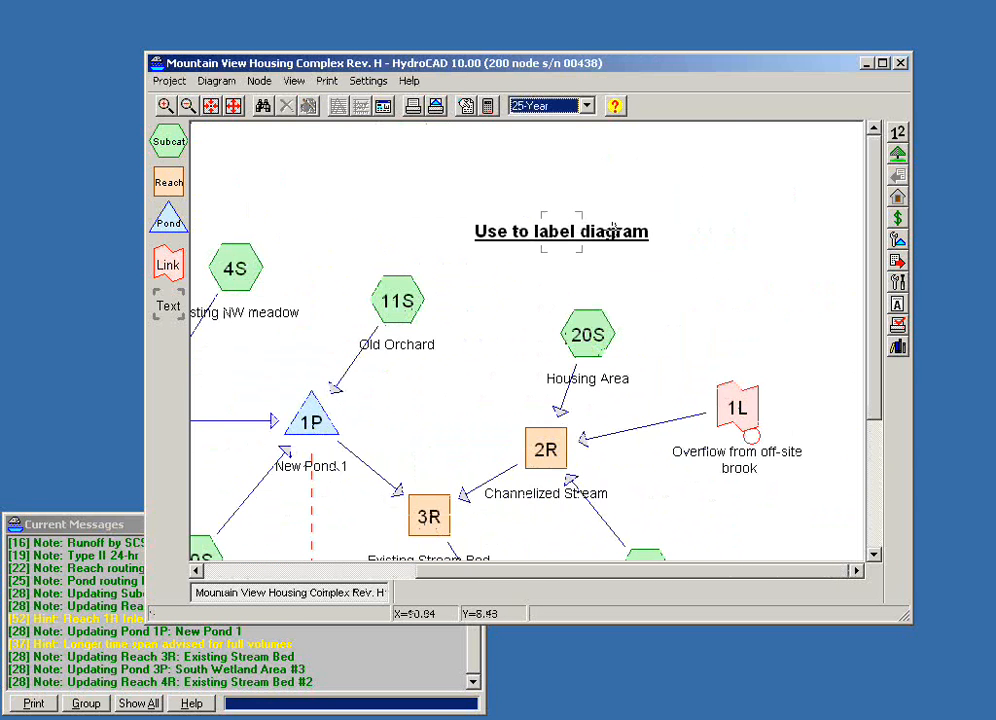
pyautogui.moveTo(514, 223); pyautogui.dragTo(495, 207)
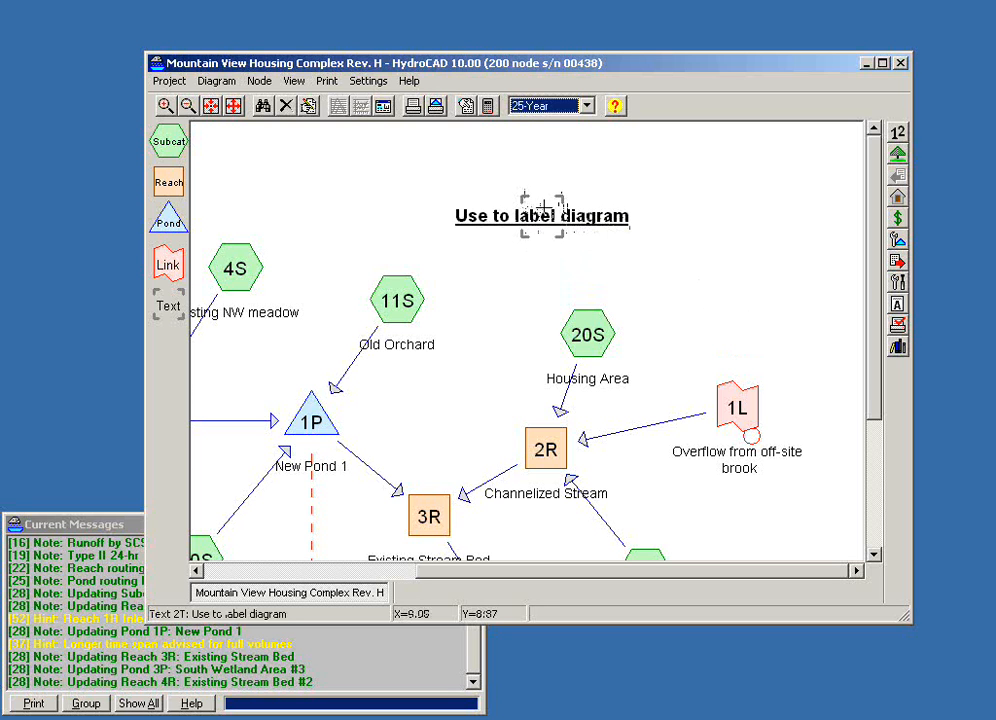
# Step: Clear the text node's label and attach Acad Test2.csv to it as an OLE image
pyautogui.rightClick(554, 208)
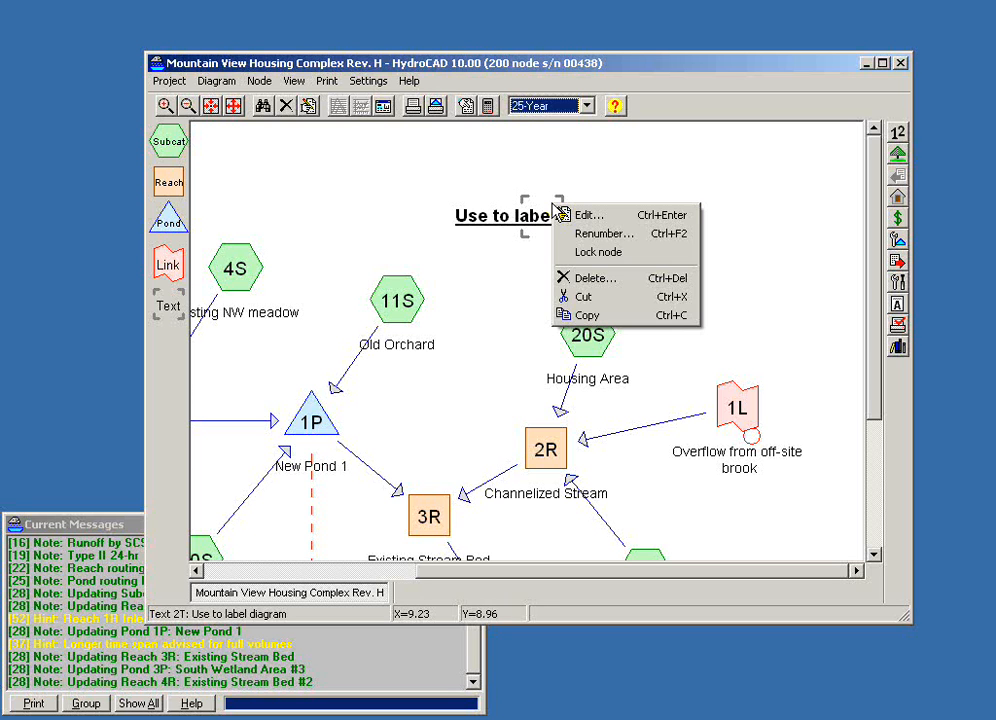
pyautogui.click(572, 214)
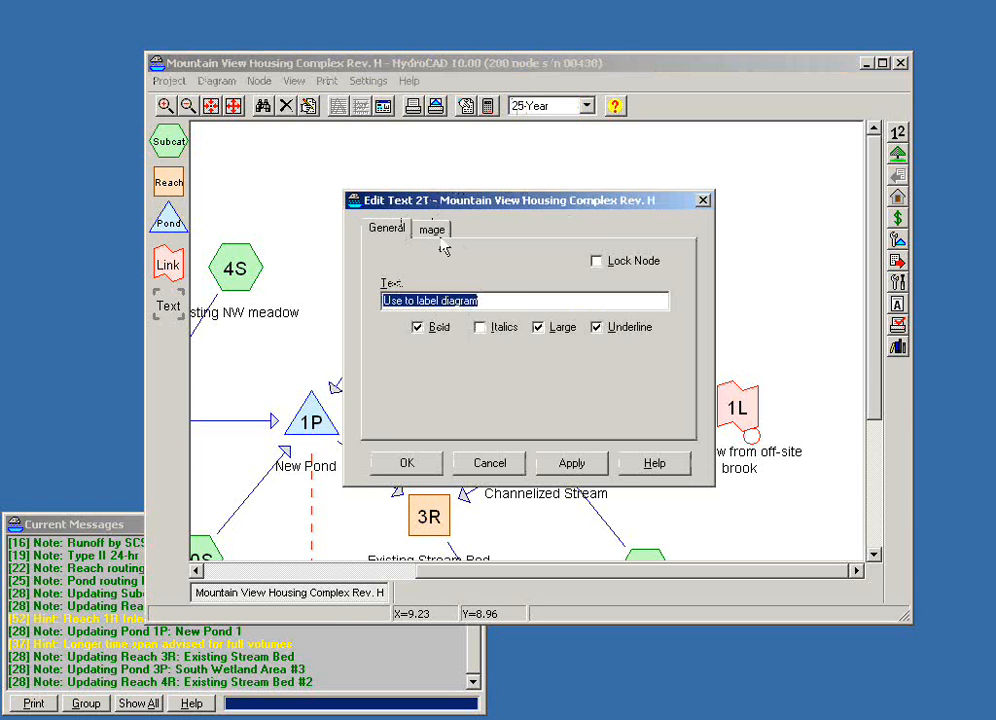
pyautogui.press('BackSpace')
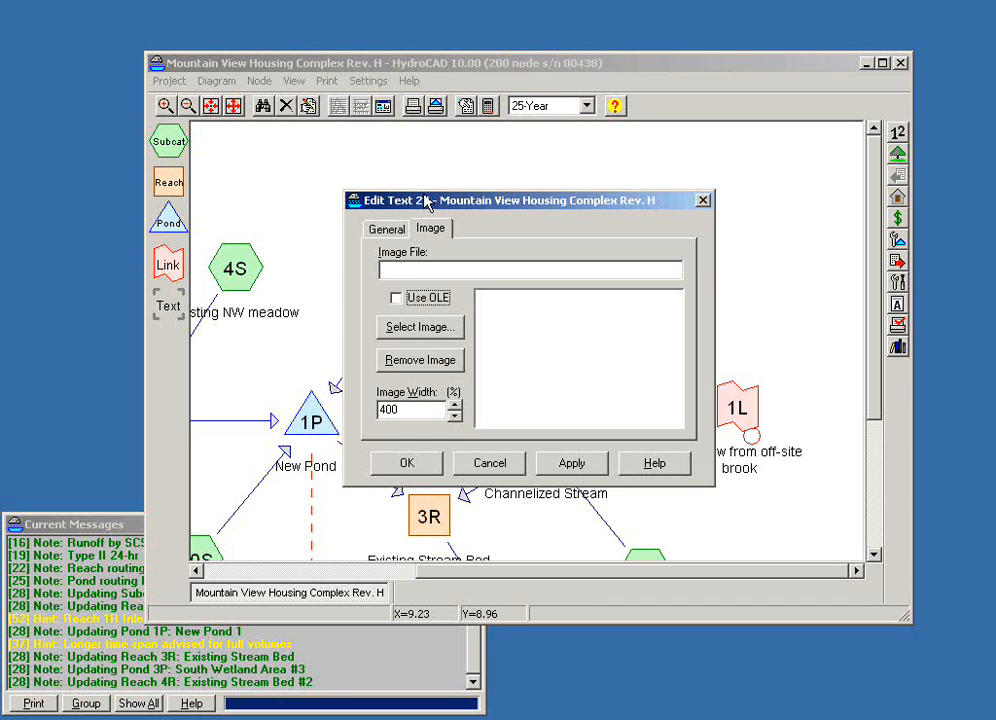
pyautogui.moveTo(424, 198); pyautogui.dragTo(513, 160)
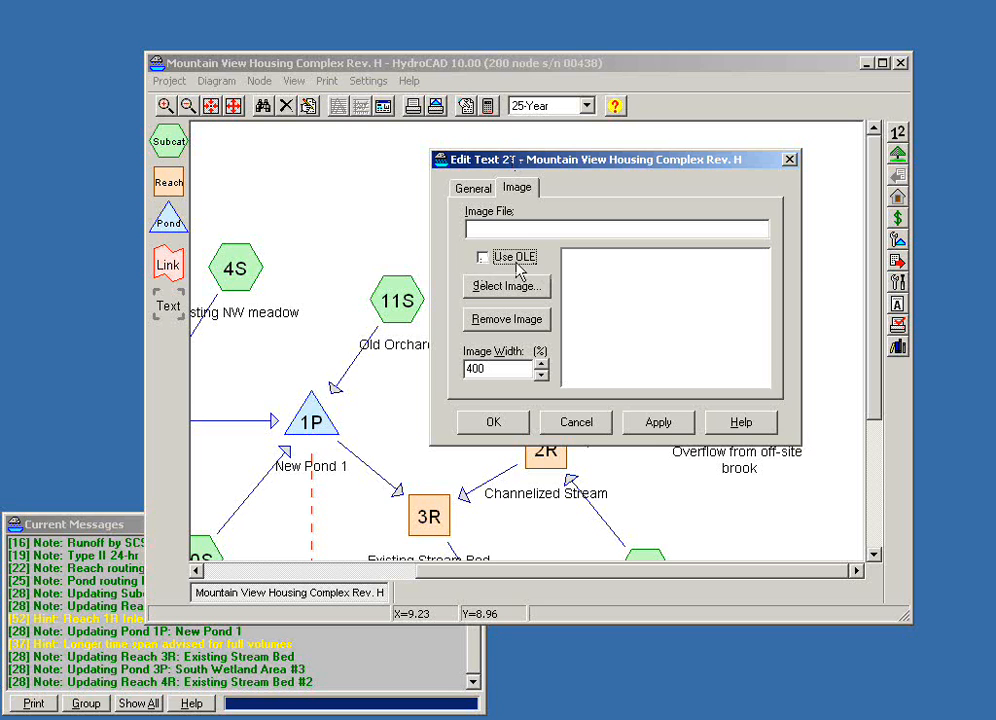
pyautogui.click(483, 258)
pyautogui.click(503, 287)
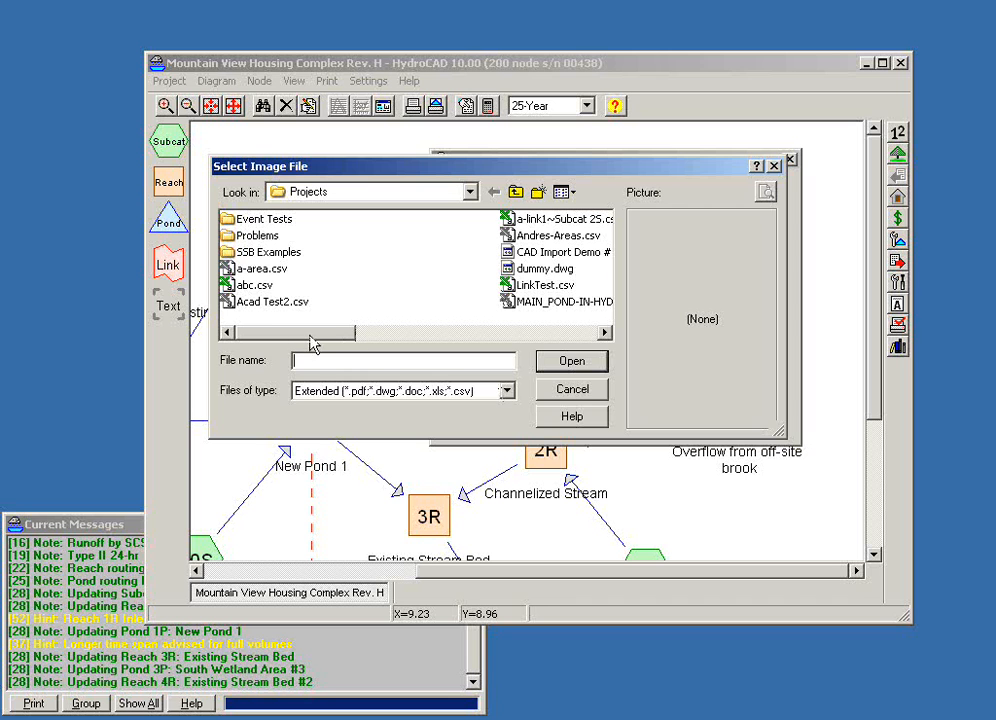
pyautogui.doubleClick(272, 308)
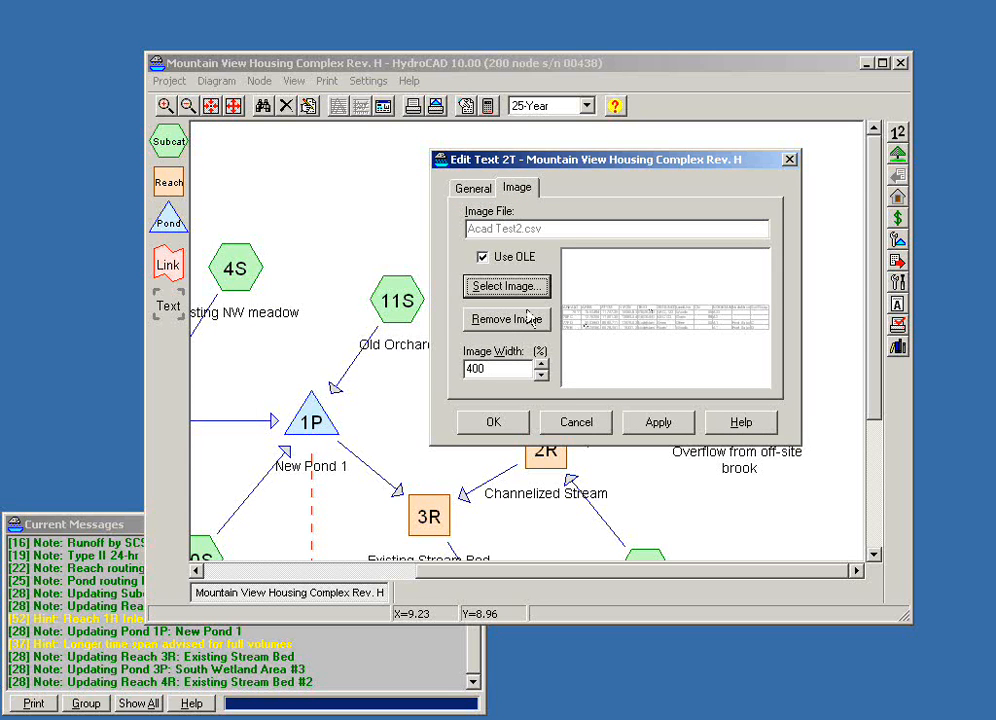
pyautogui.click(494, 422)
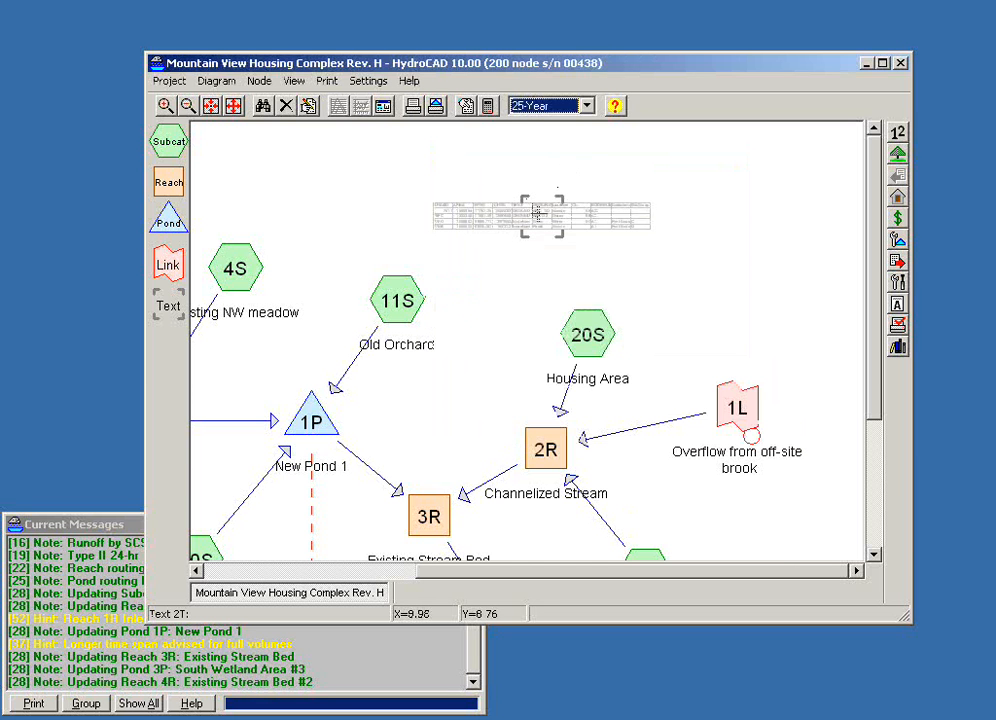
# Step: Move the embedded image down slightly and set its image width to 800%
pyautogui.scroll(3, 561, 246)
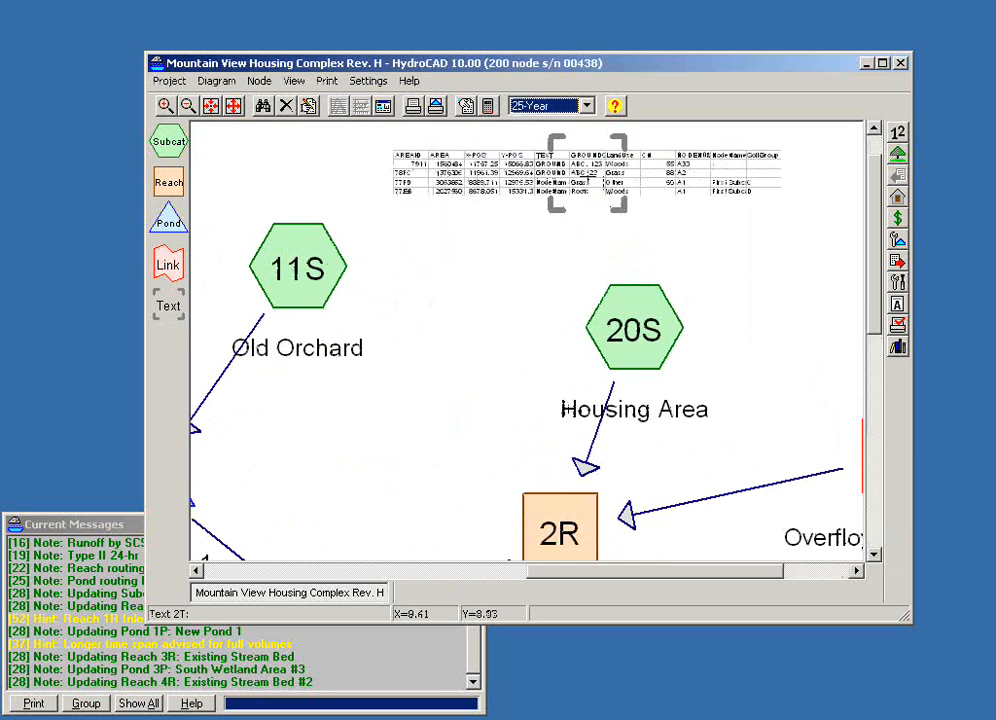
pyautogui.moveTo(588, 180); pyautogui.dragTo(604, 229)
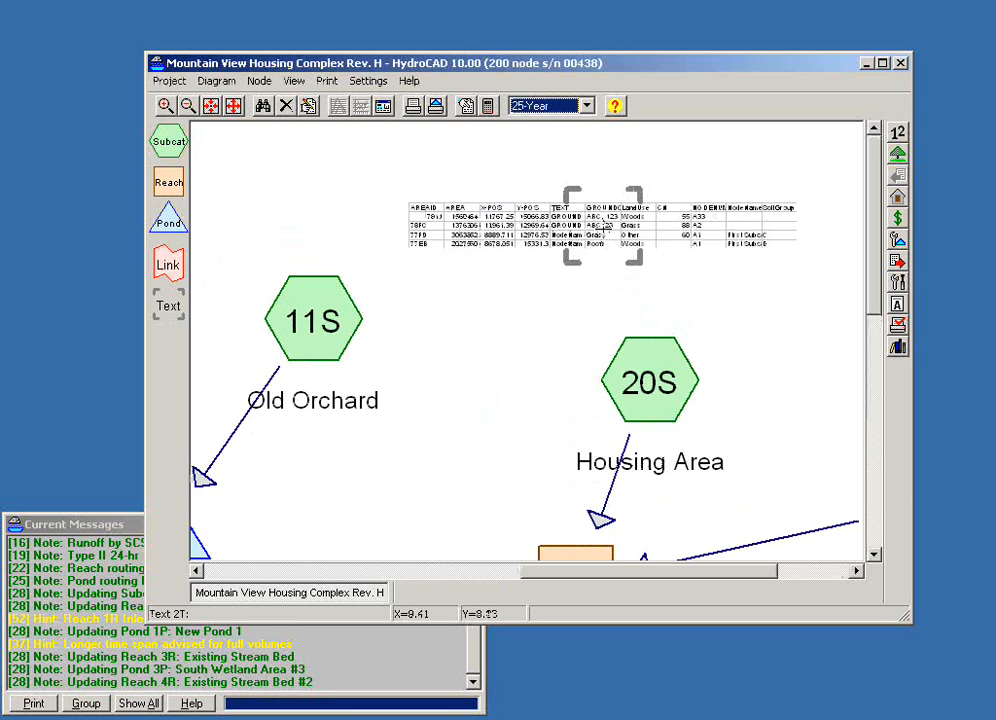
pyautogui.rightClick(604, 226)
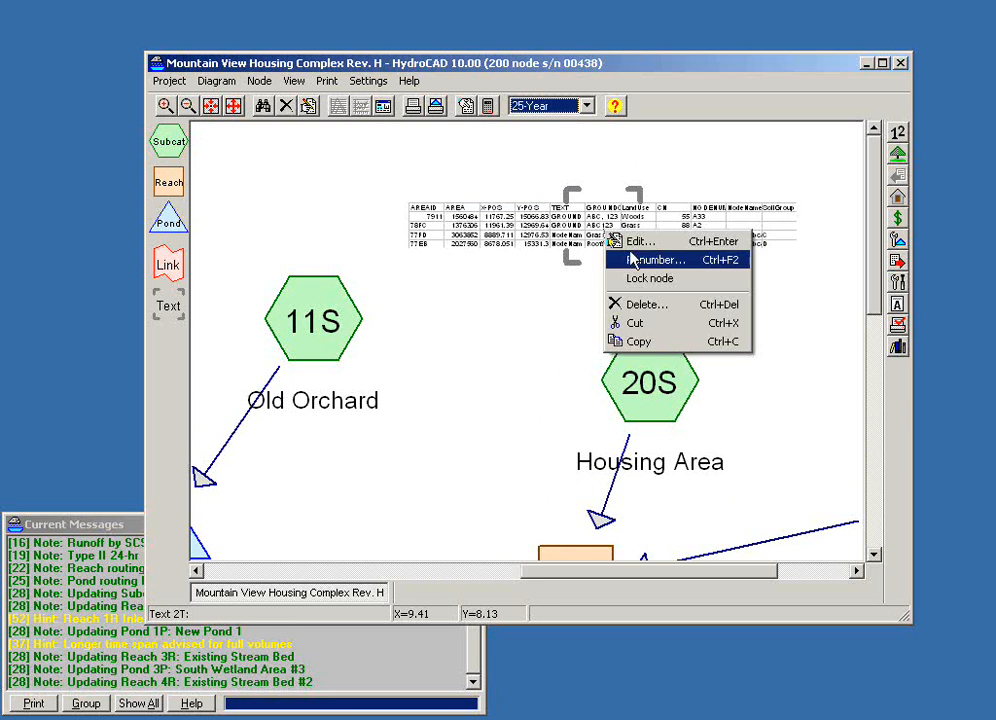
pyautogui.click(631, 244)
pyautogui.click(432, 229)
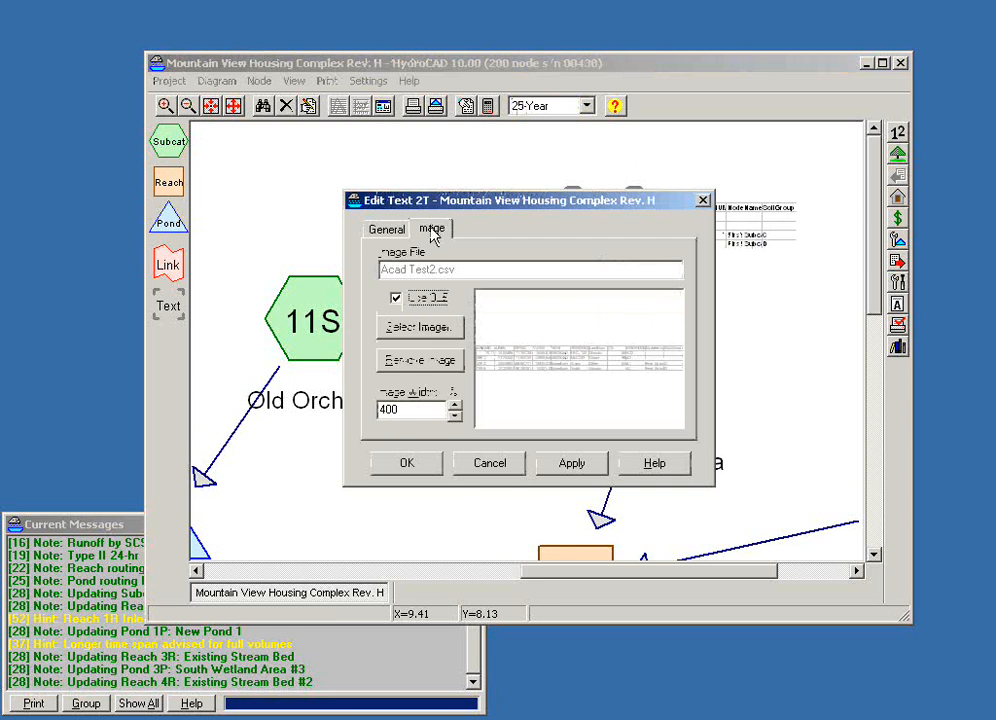
pyautogui.moveTo(407, 409); pyautogui.dragTo(352, 413)
pyautogui.write('800')
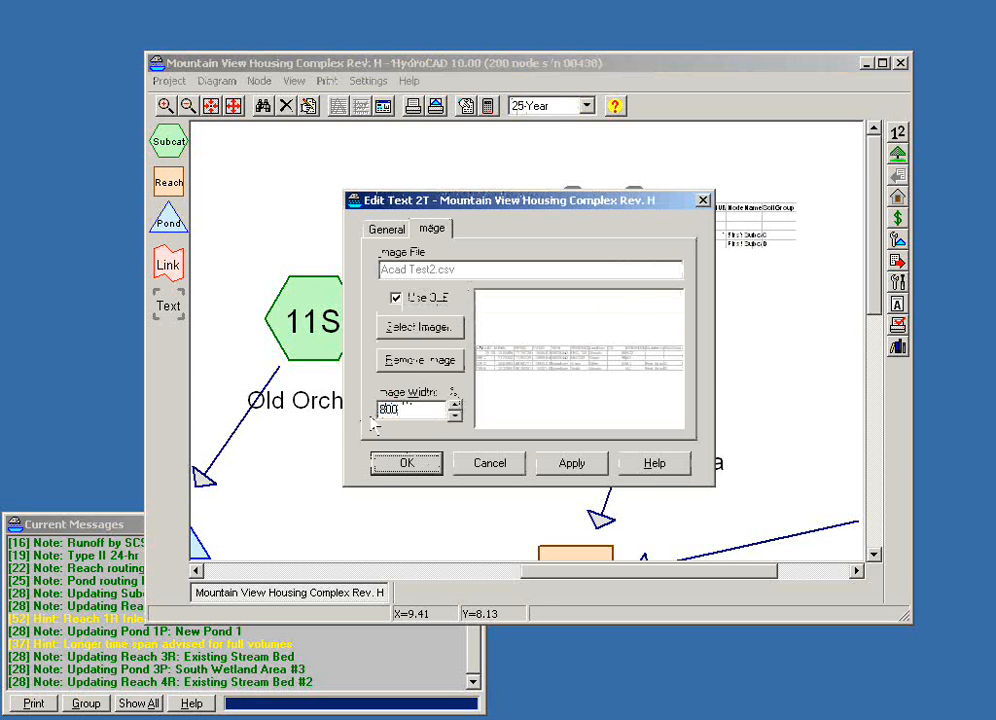
pyautogui.click(424, 461)
# Step: Move the enlarged image up slightly and close the Mountain View Housing Complex project
pyautogui.scroll(-3, 522, 340)
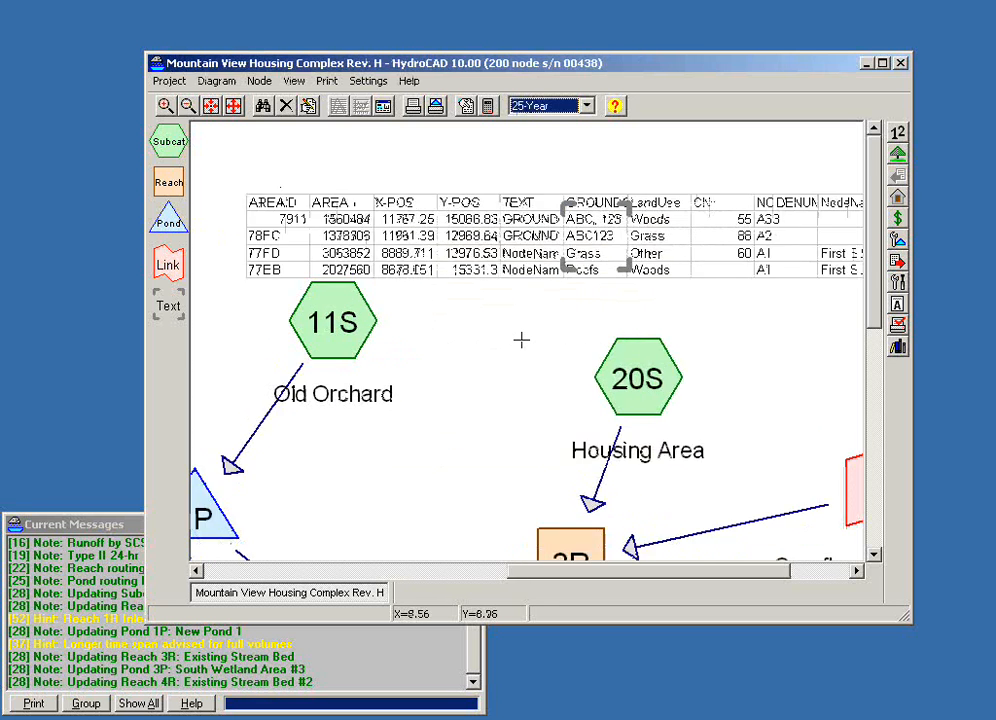
pyautogui.moveTo(575, 270); pyautogui.dragTo(543, 230)
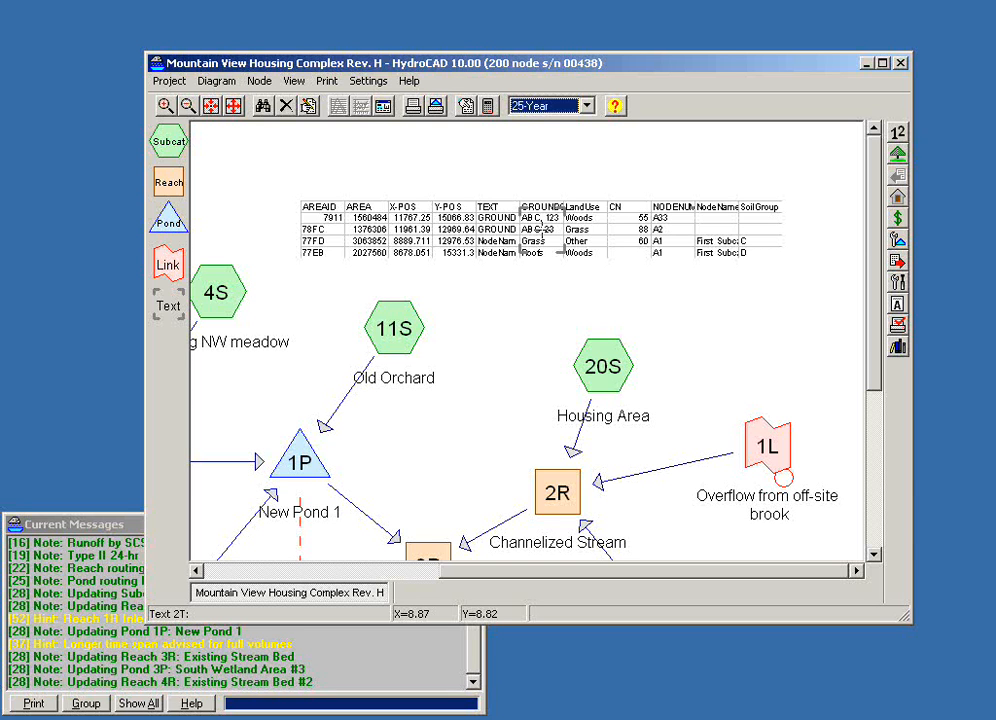
pyautogui.click(901, 63)
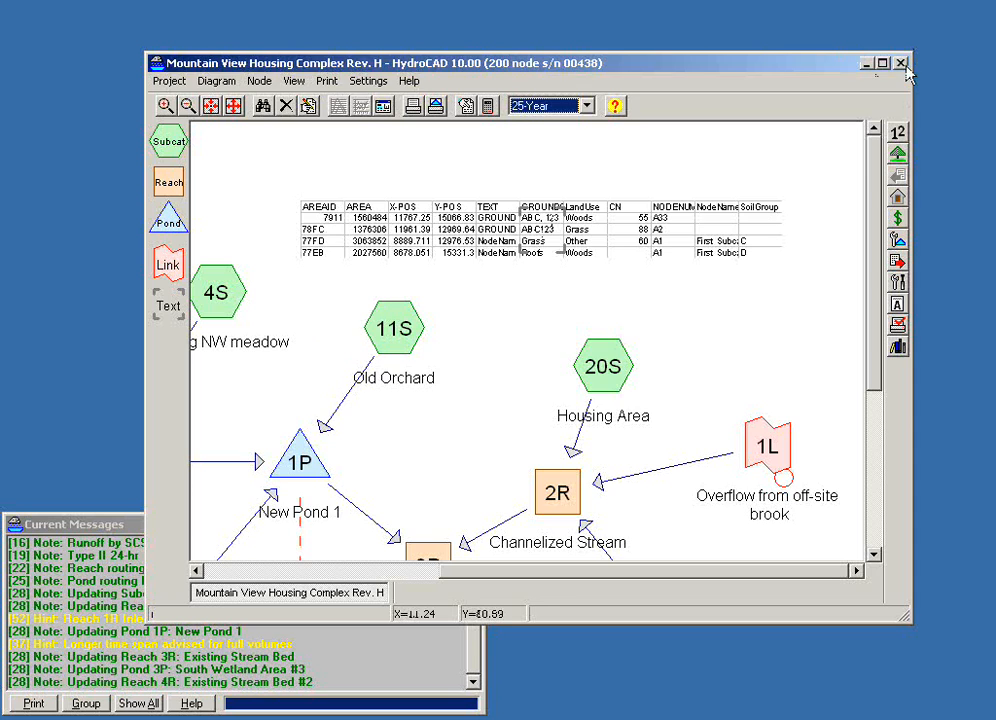
pyautogui.click(492, 413)
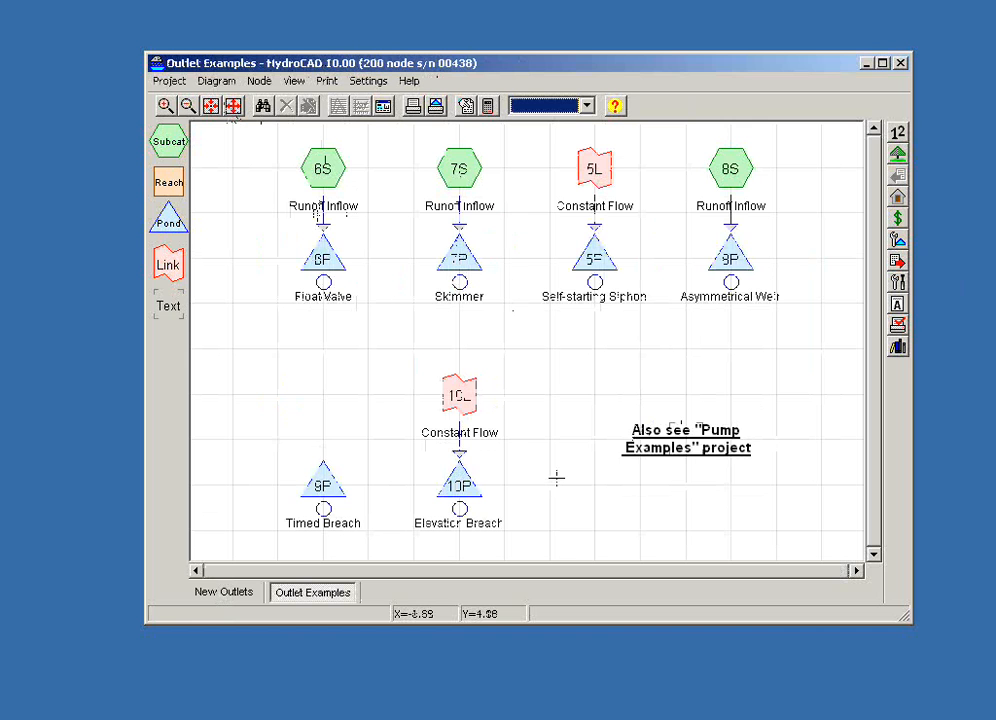
# Step: Switch to the New Outlets project and review the outlet device types offered for pond 31P, cancelling afterwards
pyautogui.click(226, 592)
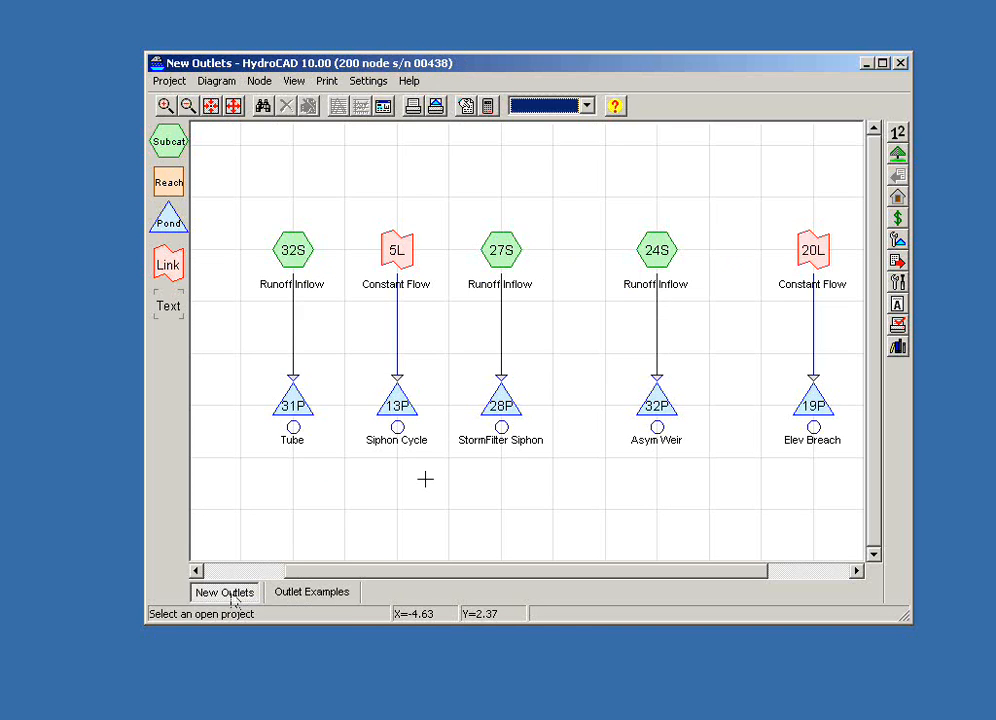
pyautogui.click(296, 400)
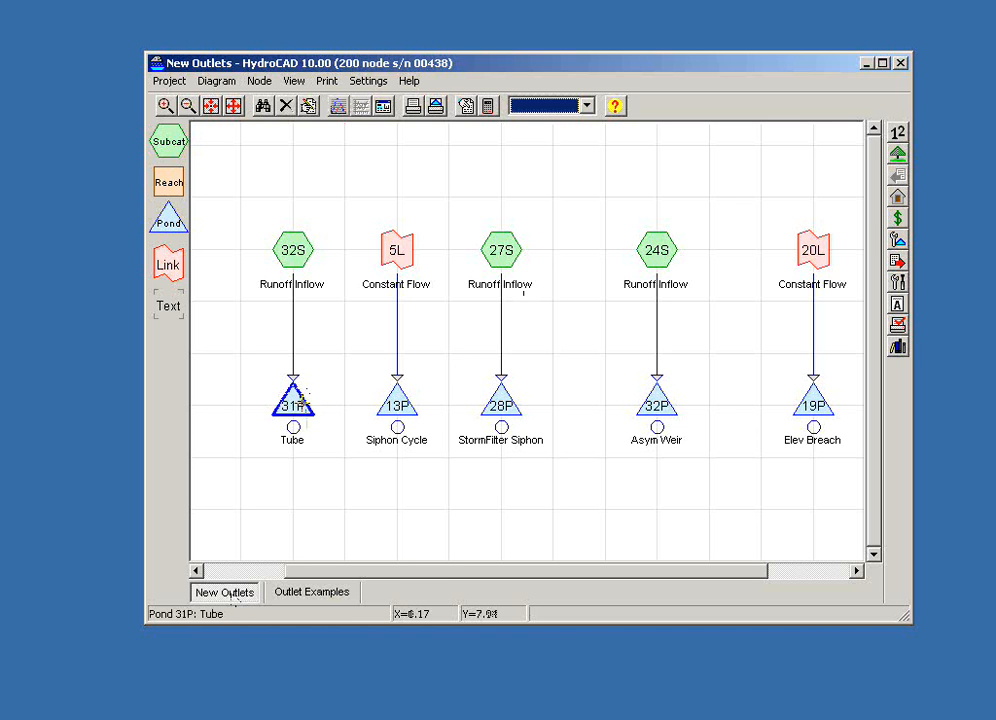
pyautogui.rightClick(313, 406)
pyautogui.click(335, 414)
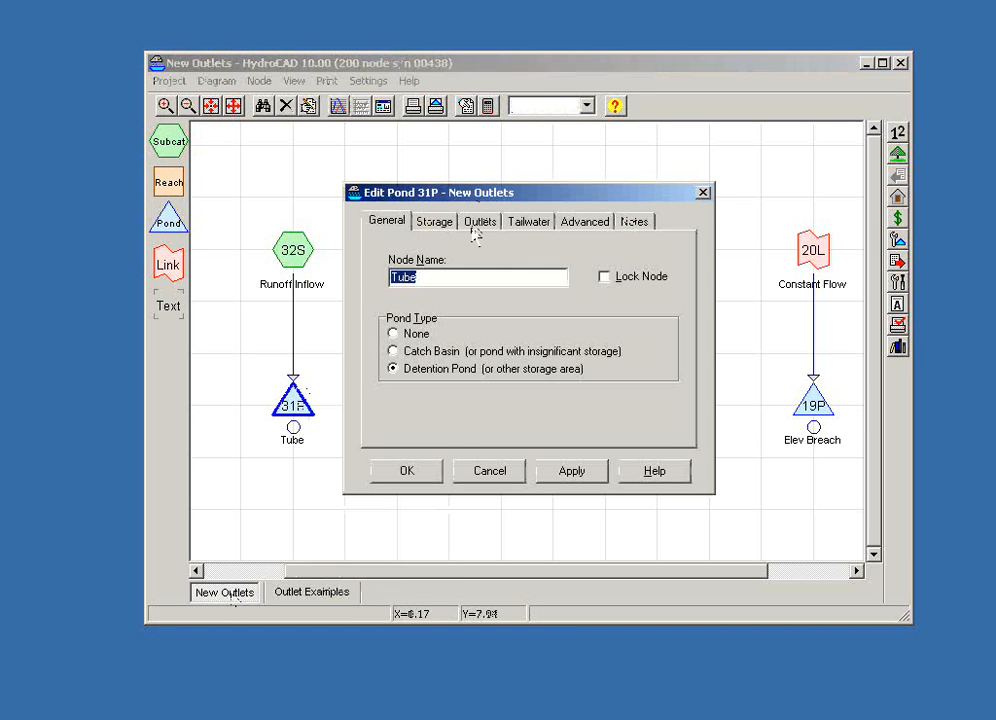
pyautogui.click(477, 222)
pyautogui.doubleClick(493, 334)
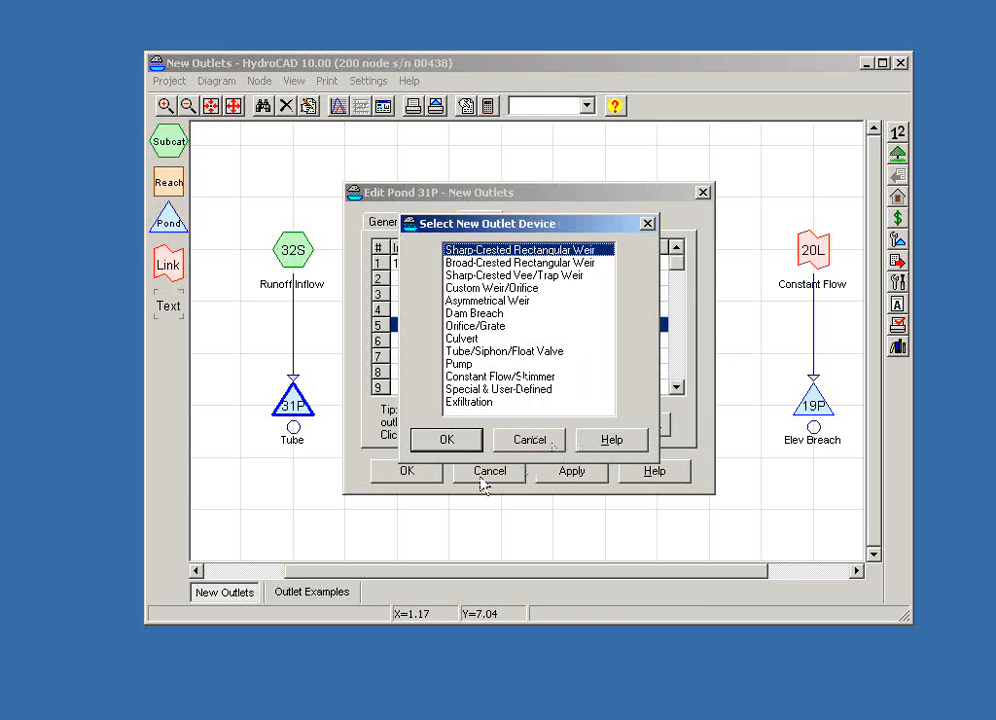
pyautogui.click(530, 440)
pyautogui.click(493, 468)
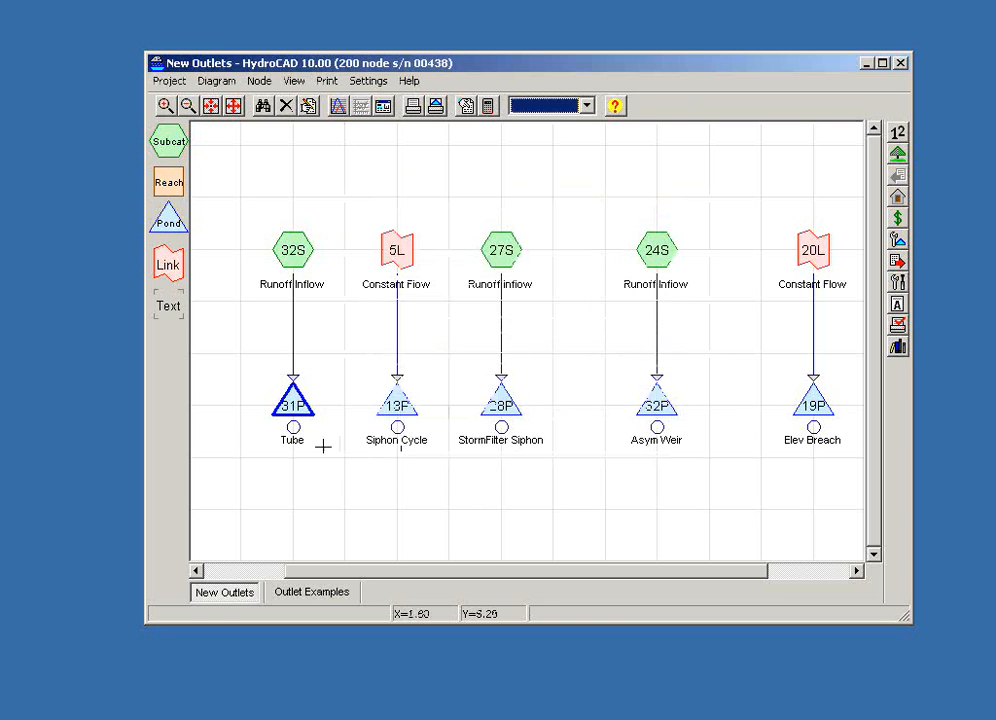
# Step: Open pond 31P's node report, then edit the pond and open its Tube outlet device
pyautogui.doubleClick(294, 406)
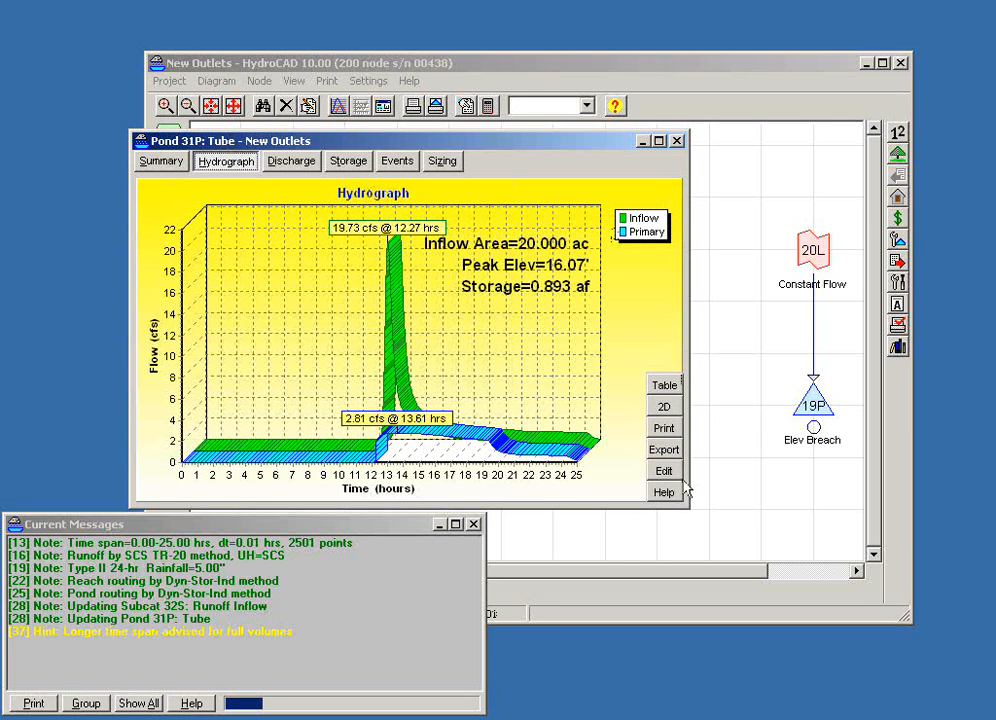
pyautogui.click(669, 474)
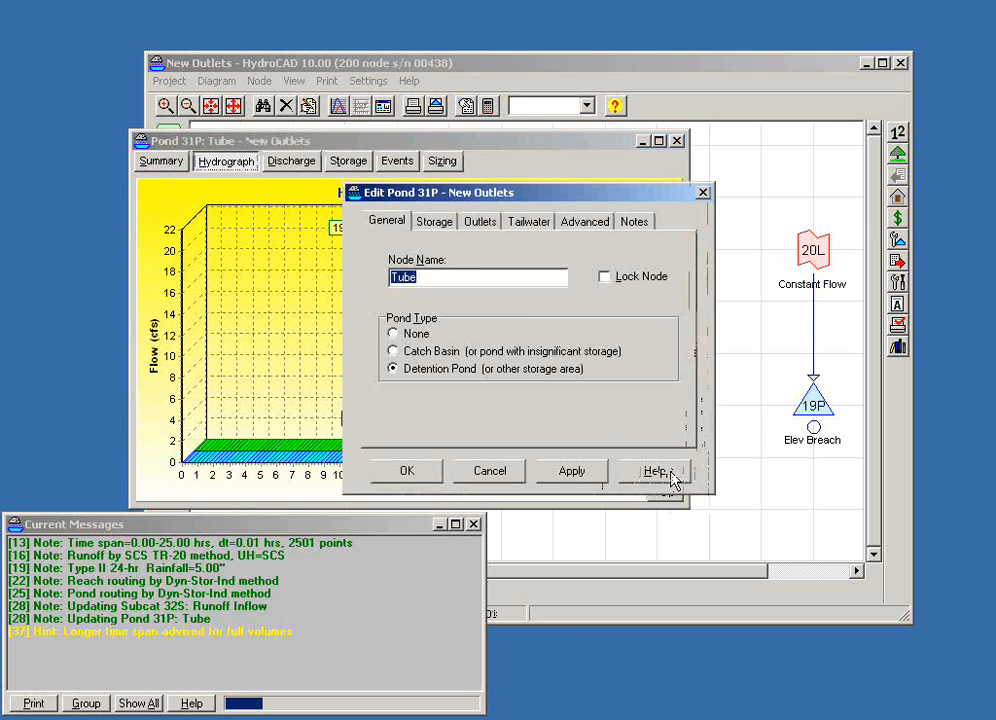
pyautogui.click(436, 222)
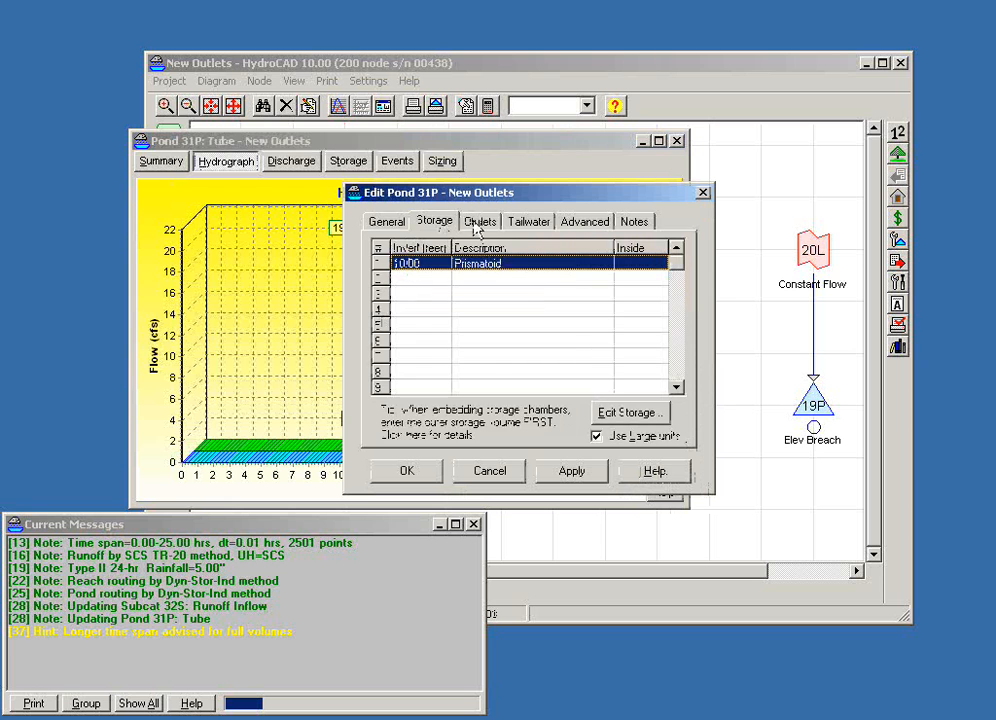
pyautogui.click(481, 220)
pyautogui.doubleClick(488, 264)
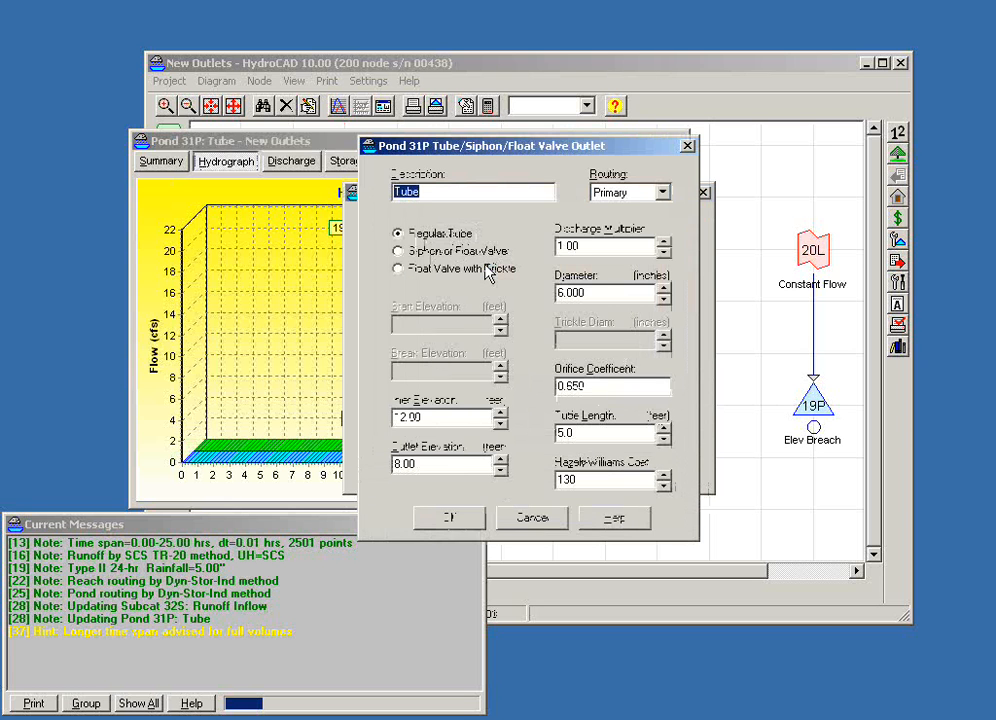
# Step: Review the Tube outlet's elevations, length and coefficient fields, then close the outlet and pond dialogs
pyautogui.moveTo(510, 155); pyautogui.dragTo(611, 247)
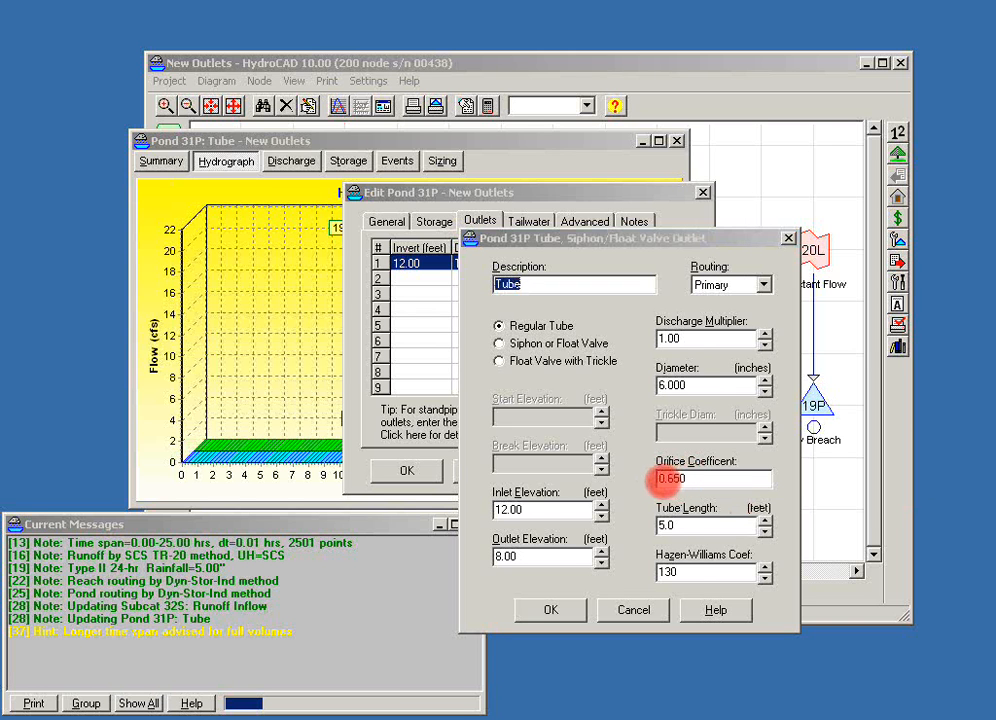
pyautogui.click(670, 525)
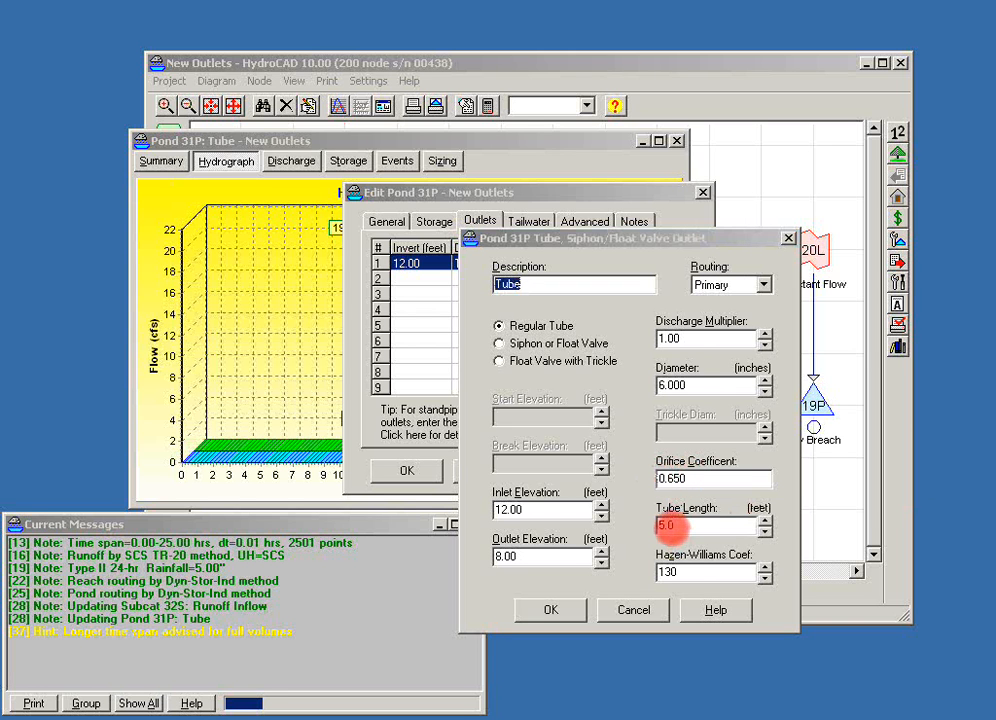
pyautogui.click(665, 572)
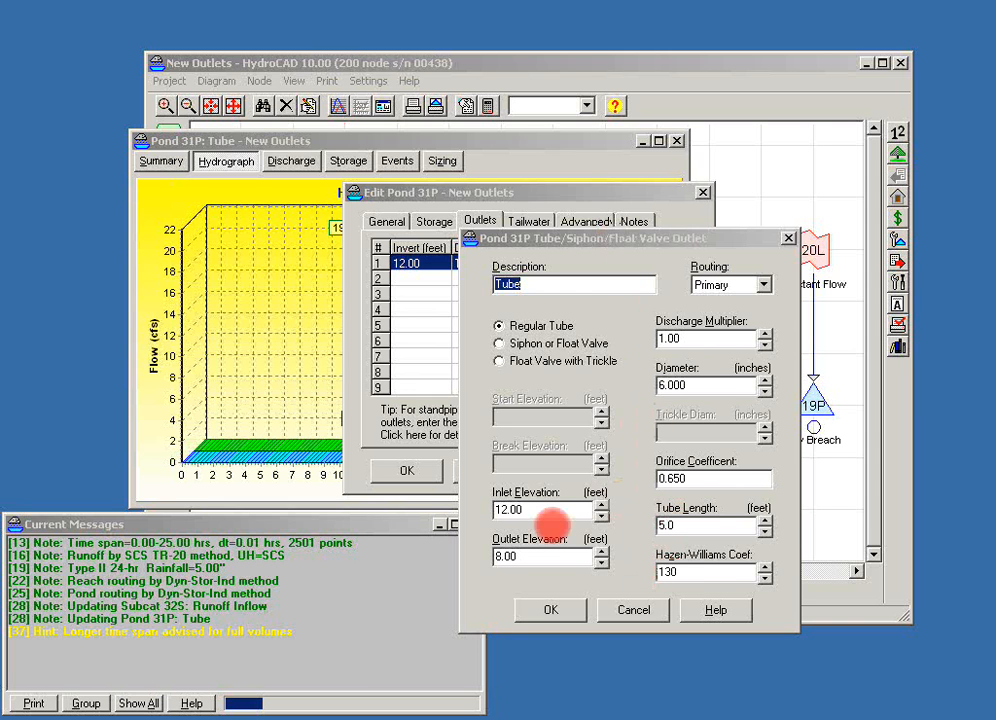
pyautogui.click(552, 508)
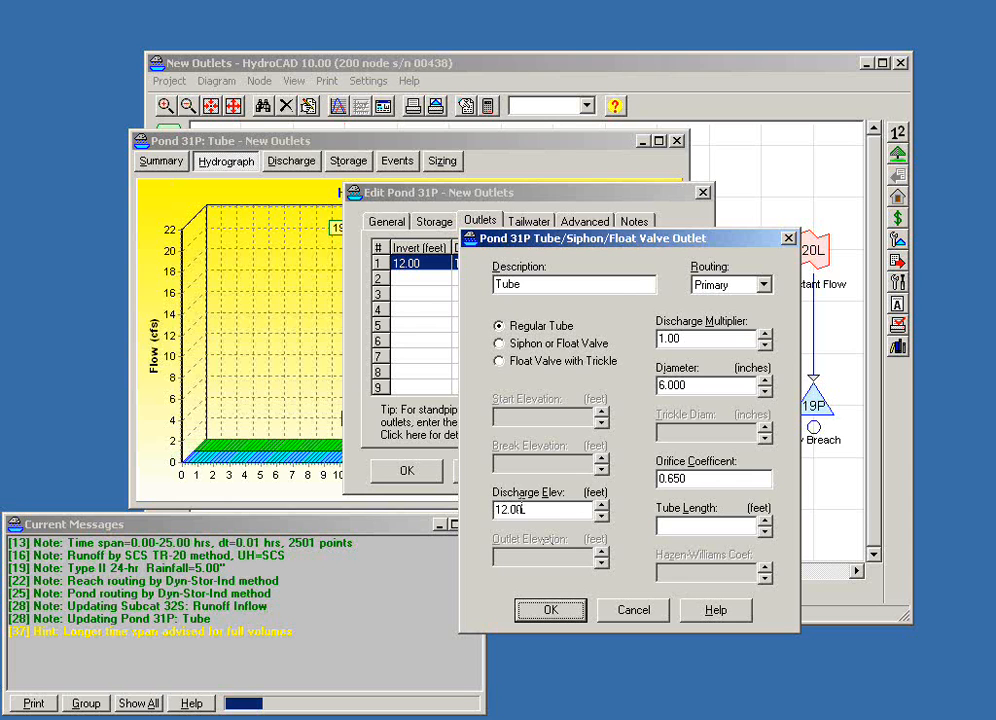
pyautogui.click(550, 609)
pyautogui.click(406, 470)
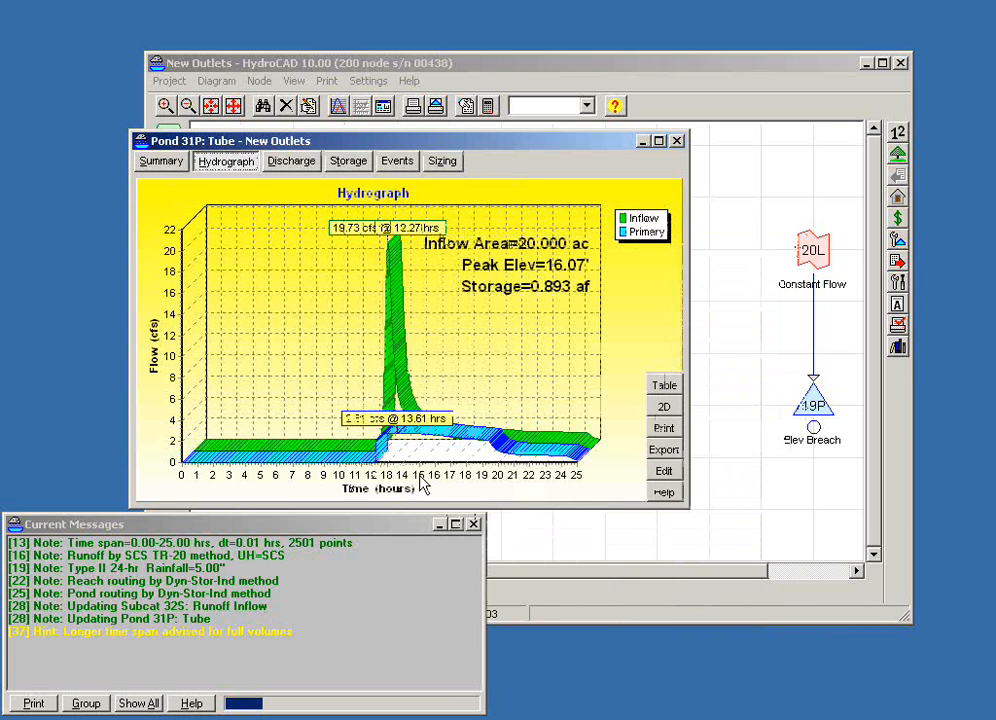
# Step: Examine pond 31P's stage-discharge curve in 2D and scroll through its summary report
pyautogui.click(290, 166)
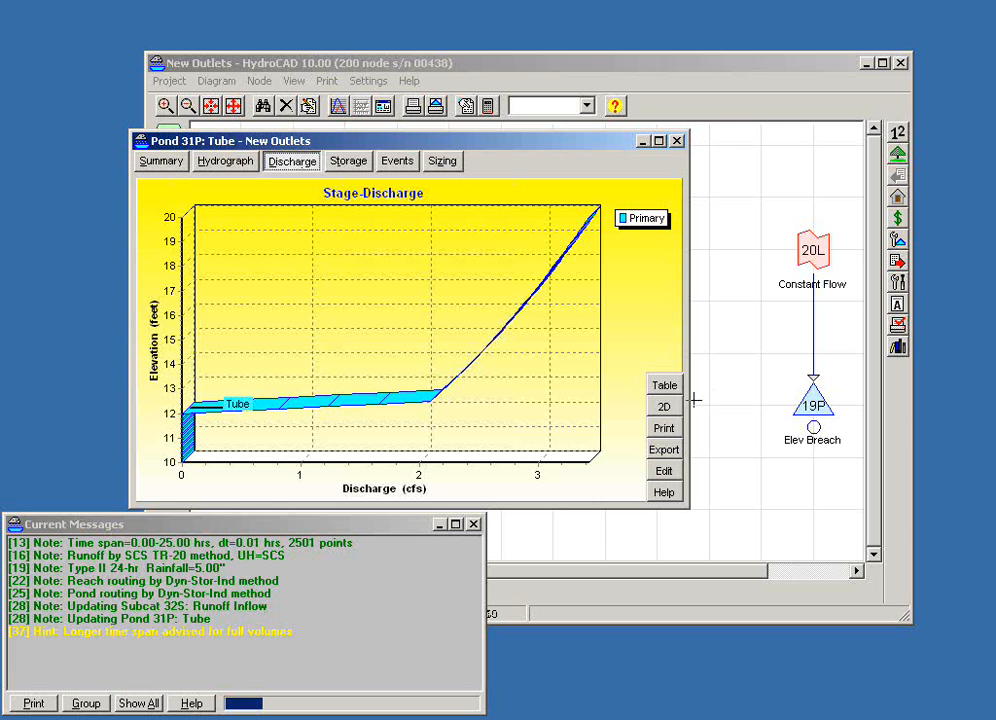
pyautogui.click(664, 407)
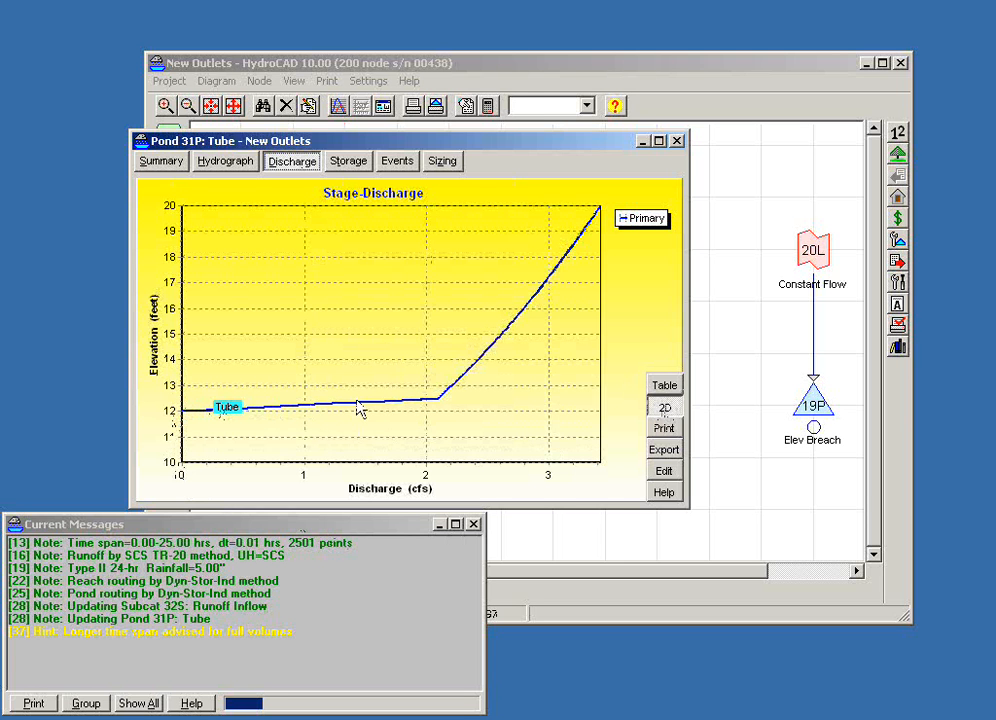
pyautogui.click(162, 162)
pyautogui.scroll(-5, 634, 245)
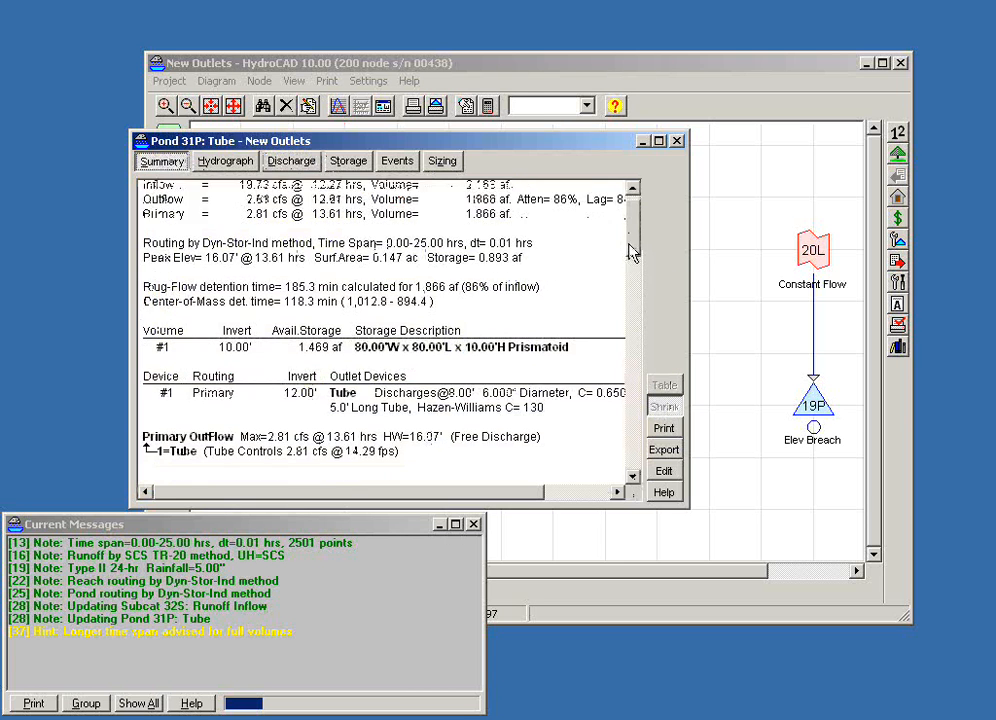
pyautogui.scroll(3, 645, 276)
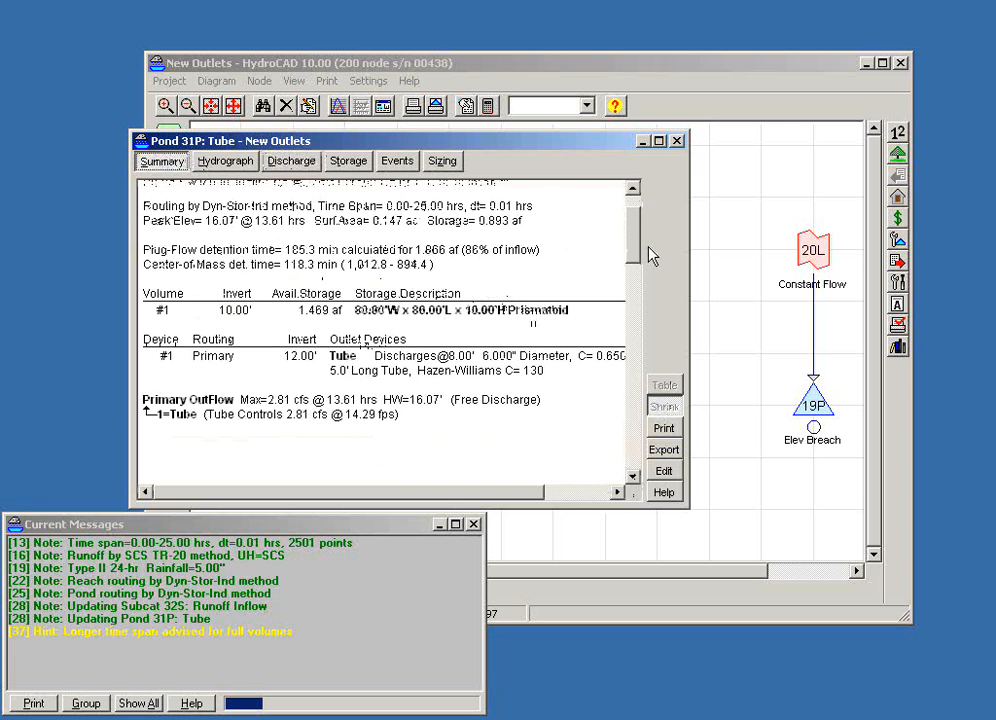
pyautogui.moveTo(468, 493); pyautogui.dragTo(493, 493)
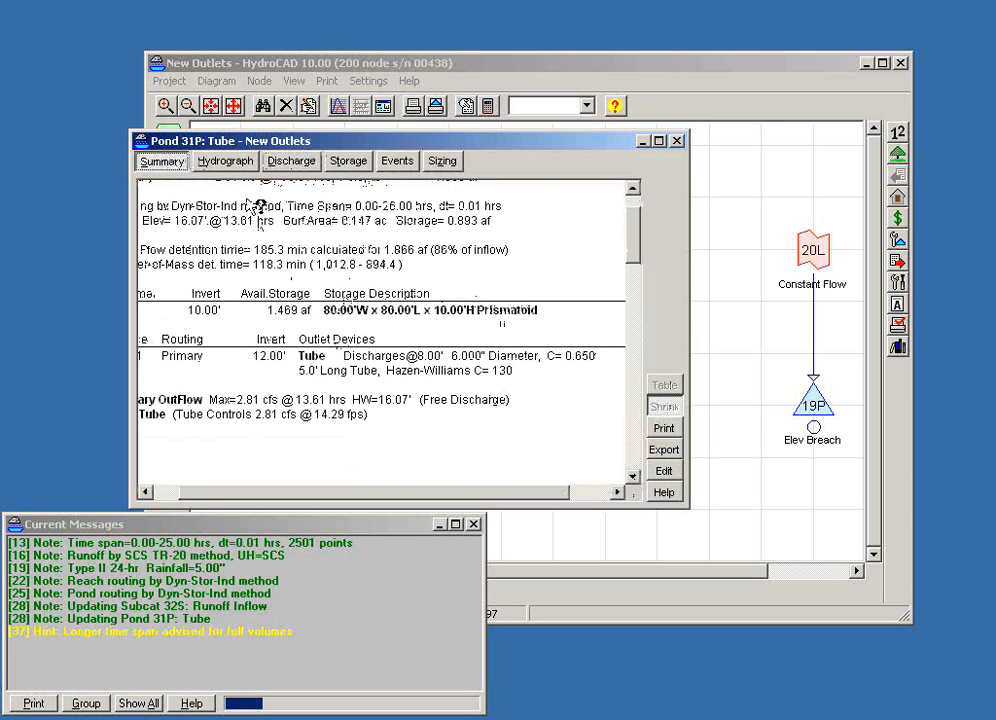
# Step: Compare pond 31P's hydrograph and discharge graphs, then close the report window
pyautogui.click(222, 162)
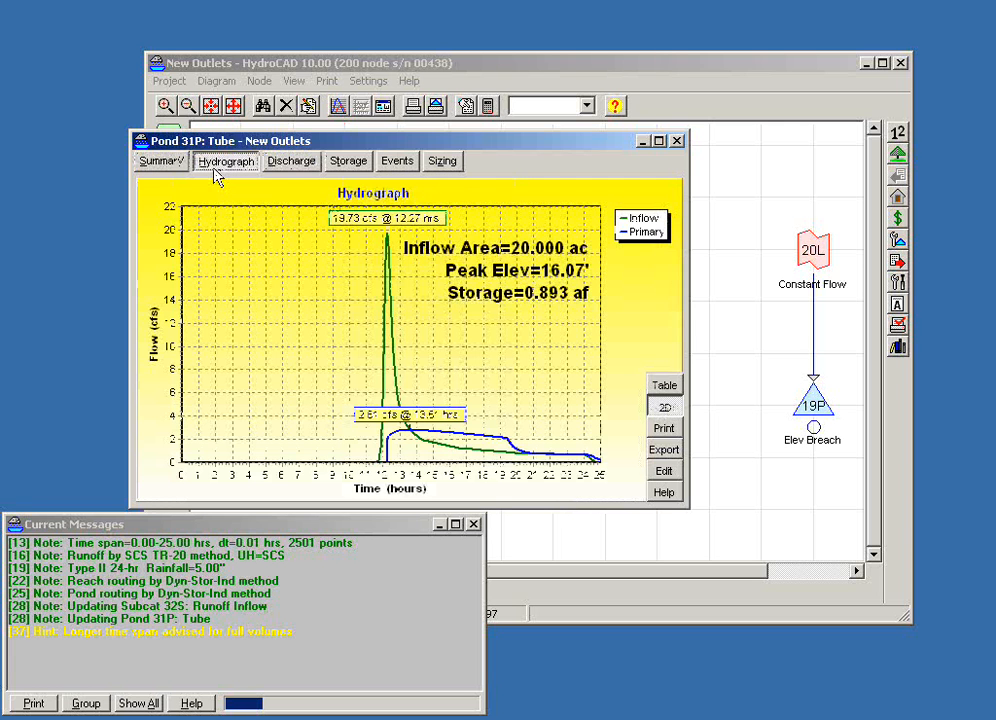
pyautogui.click(274, 165)
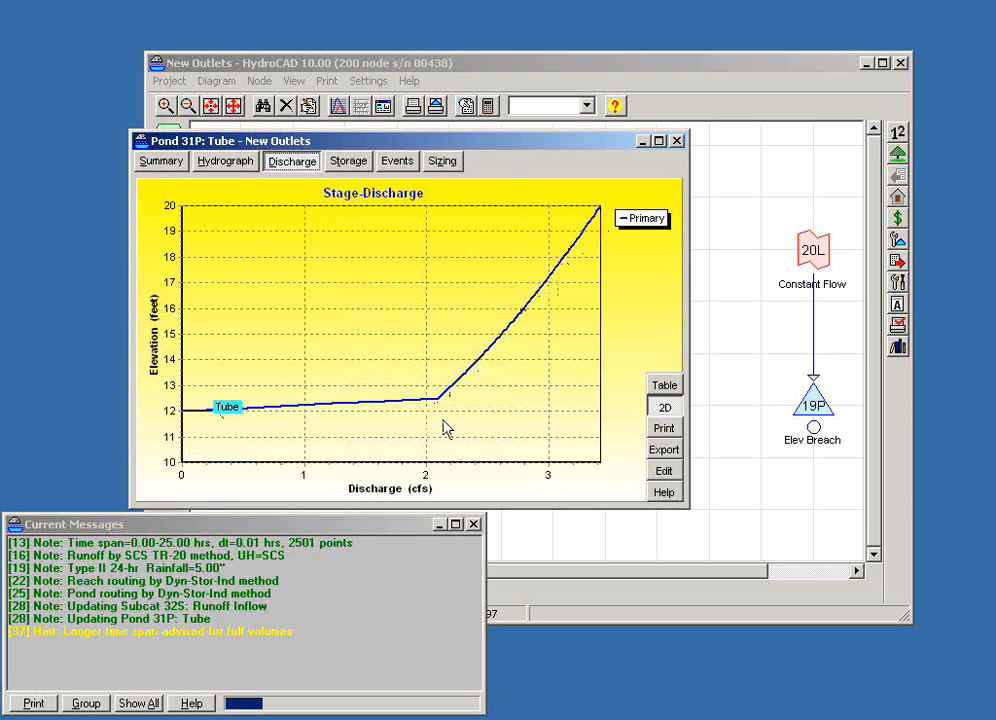
pyautogui.click(222, 162)
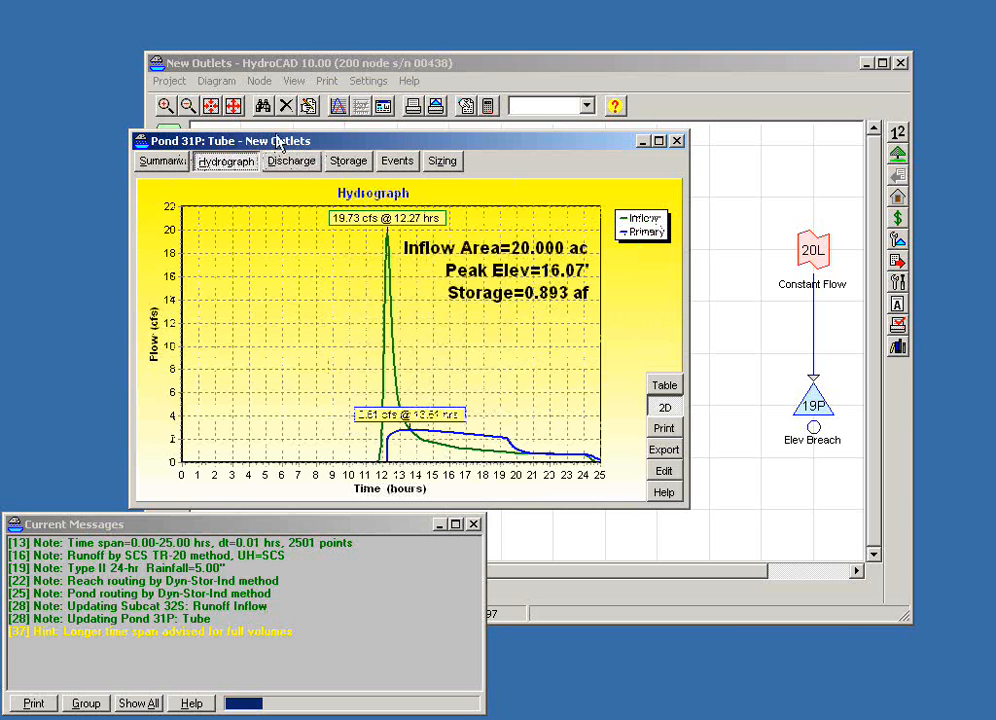
pyautogui.moveTo(278, 141); pyautogui.dragTo(285, 157)
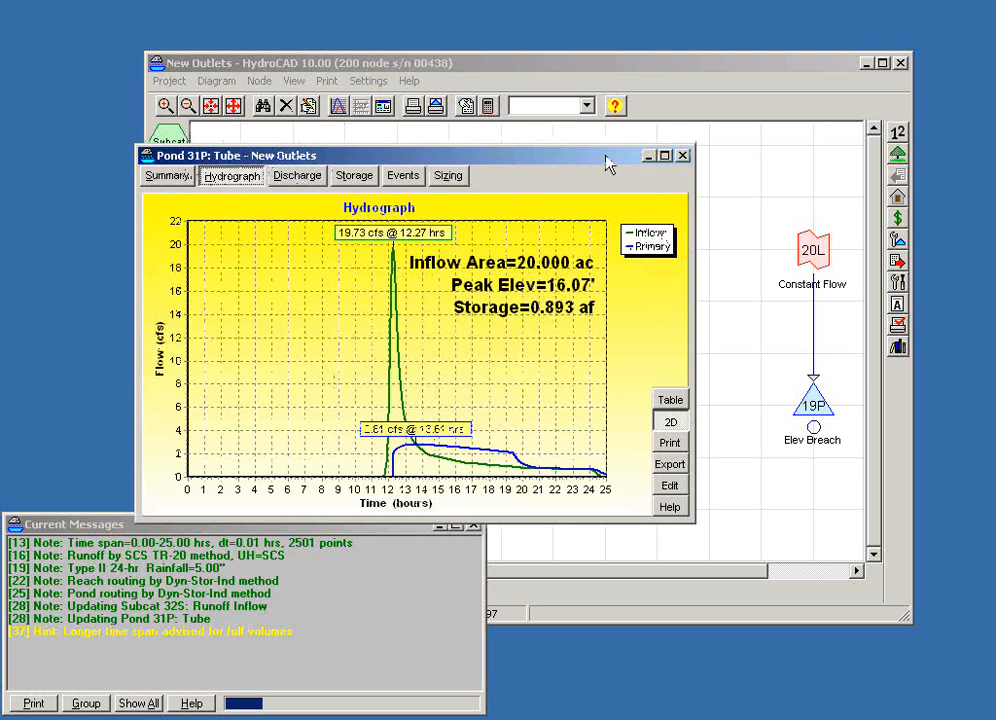
pyautogui.click(683, 156)
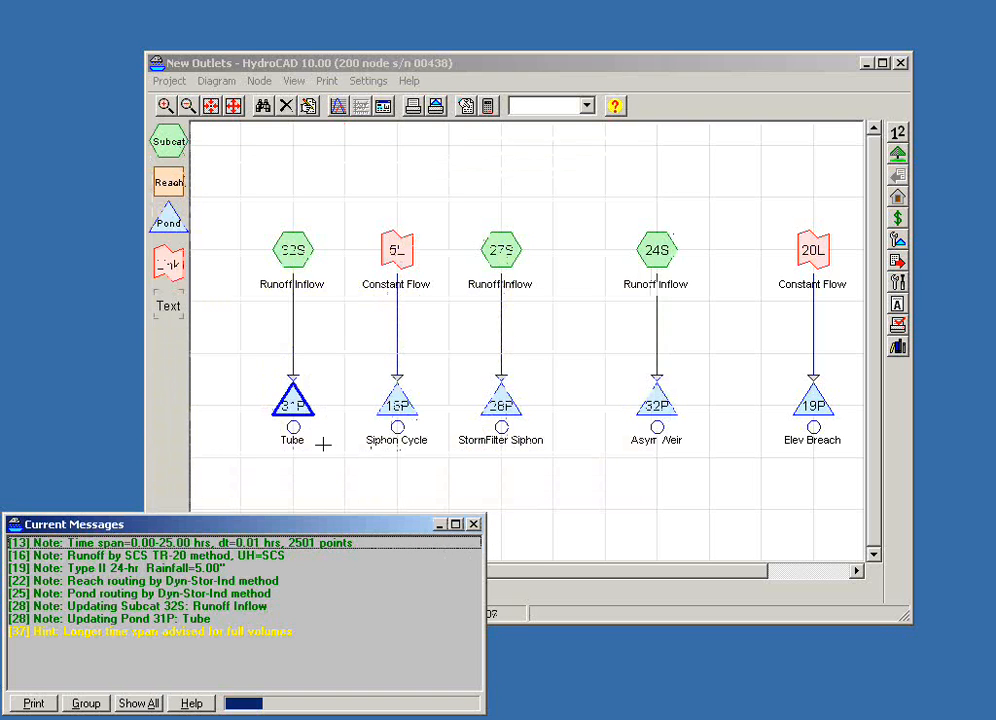
# Step: Open pond 13P's Siphon outlet device settings for review and cancel out of both dialogs
pyautogui.rightClick(395, 405)
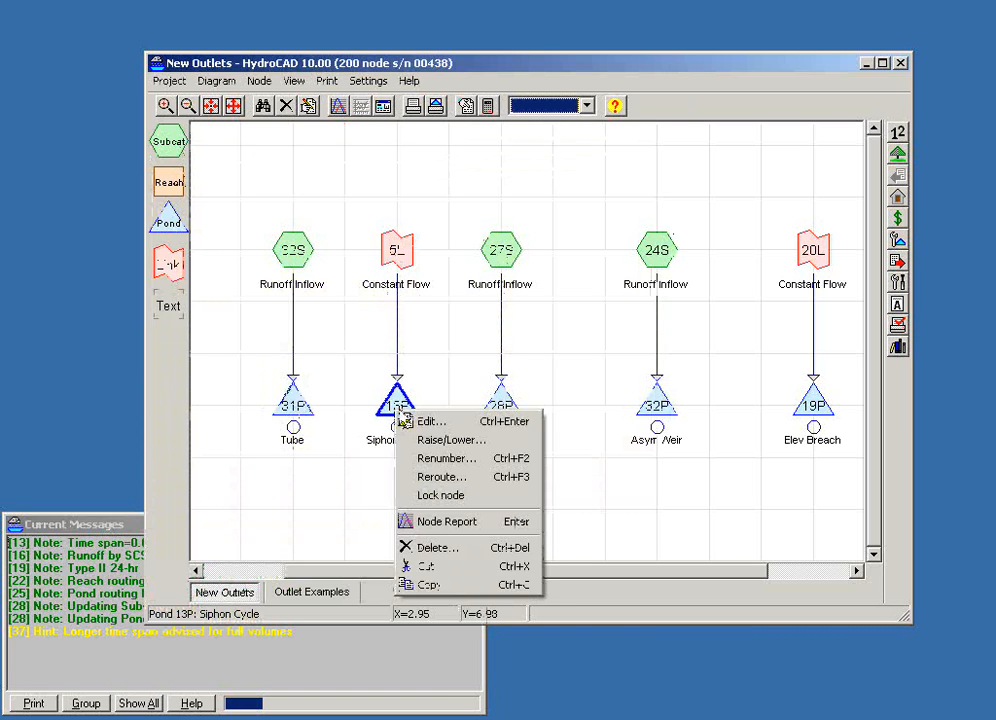
pyautogui.click(405, 421)
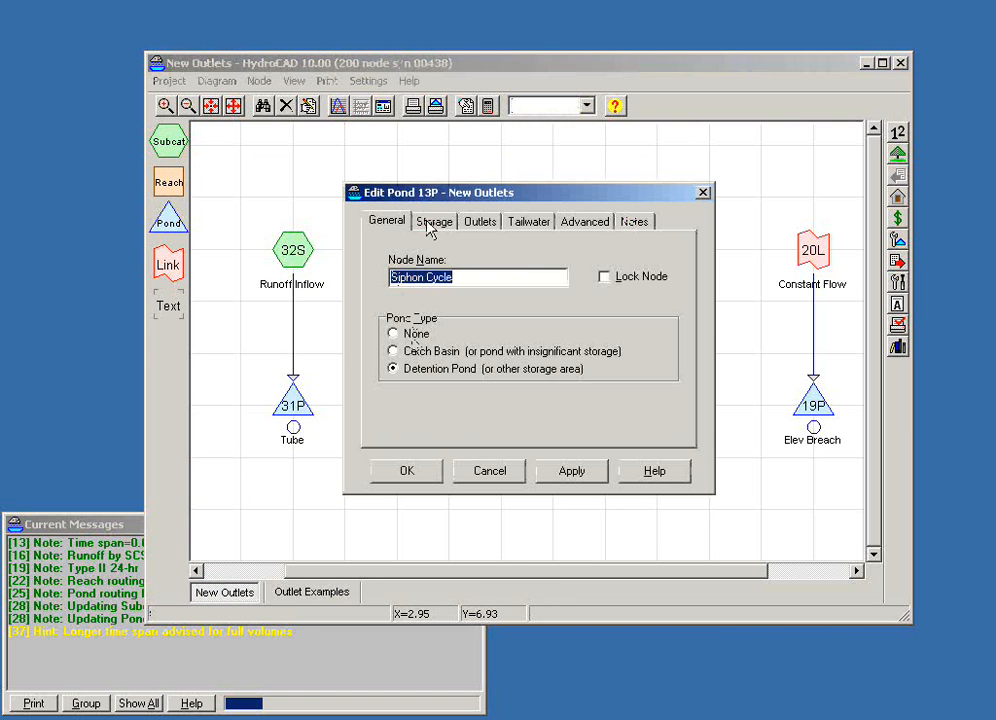
pyautogui.click(480, 221)
pyautogui.doubleClick(490, 272)
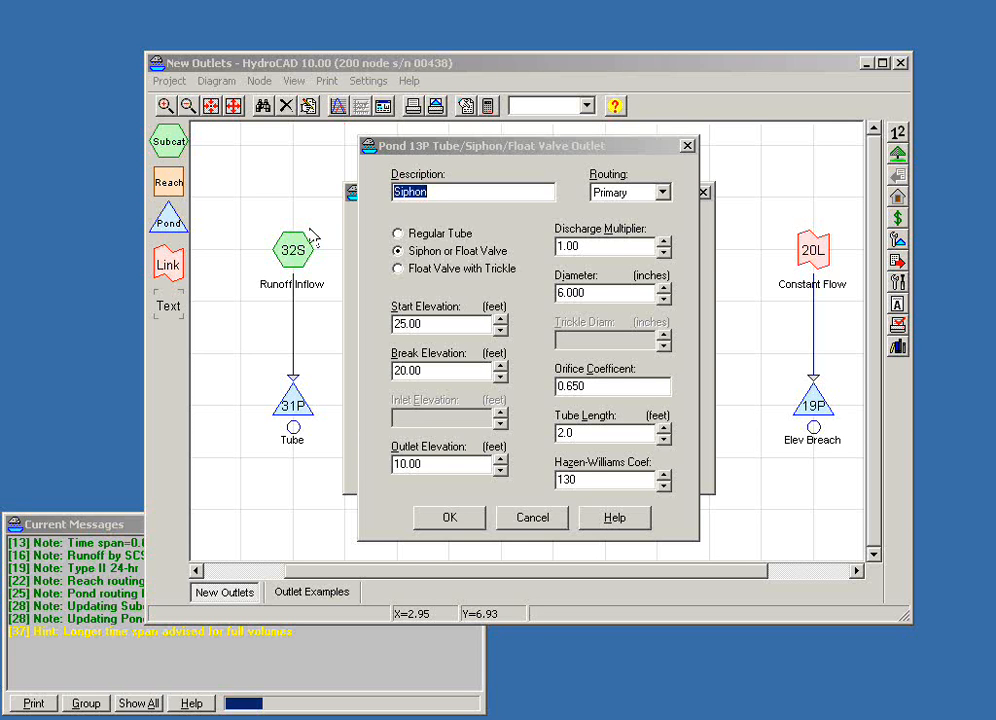
pyautogui.click(532, 517)
pyautogui.click(481, 478)
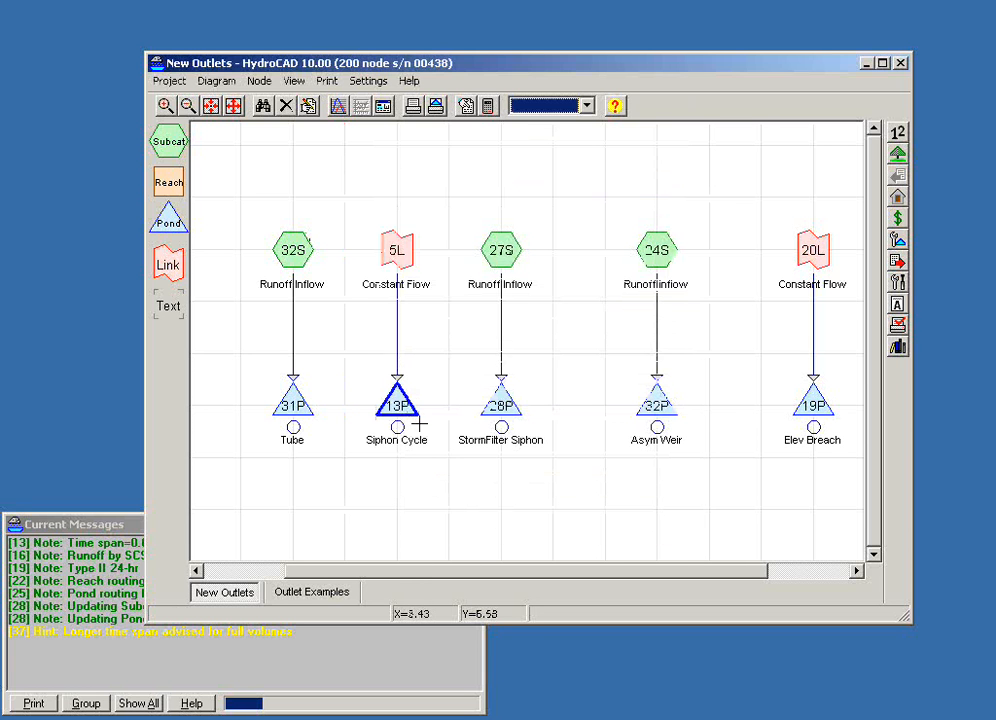
# Step: Open pond 13P's node report and add Elevation to the hydrograph's report items
pyautogui.doubleClick(399, 408)
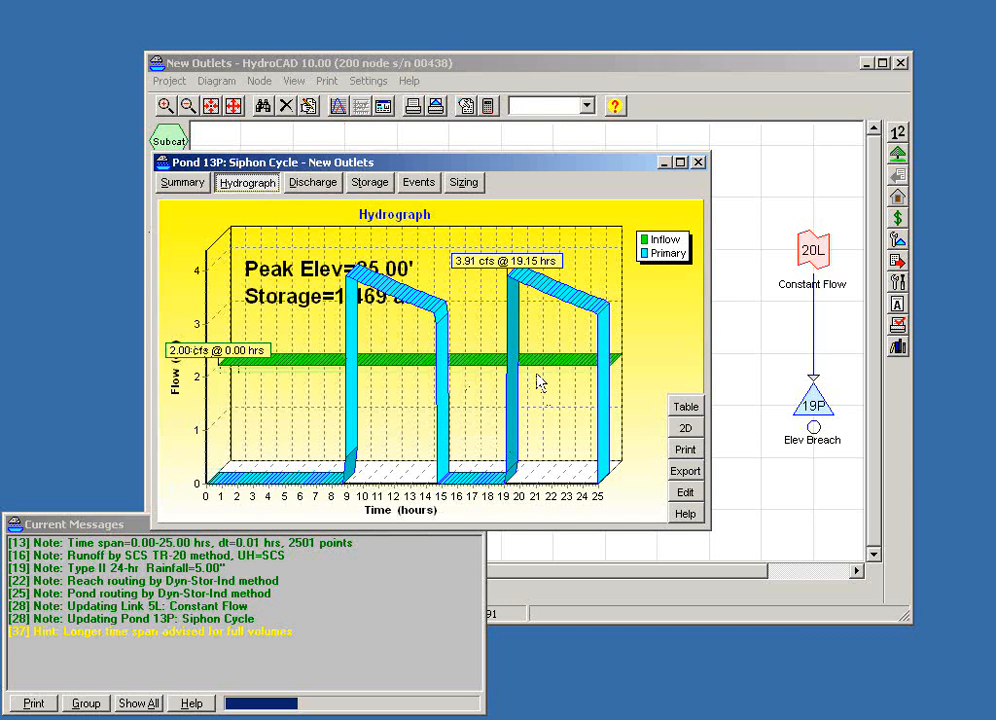
pyautogui.rightClick(285, 393)
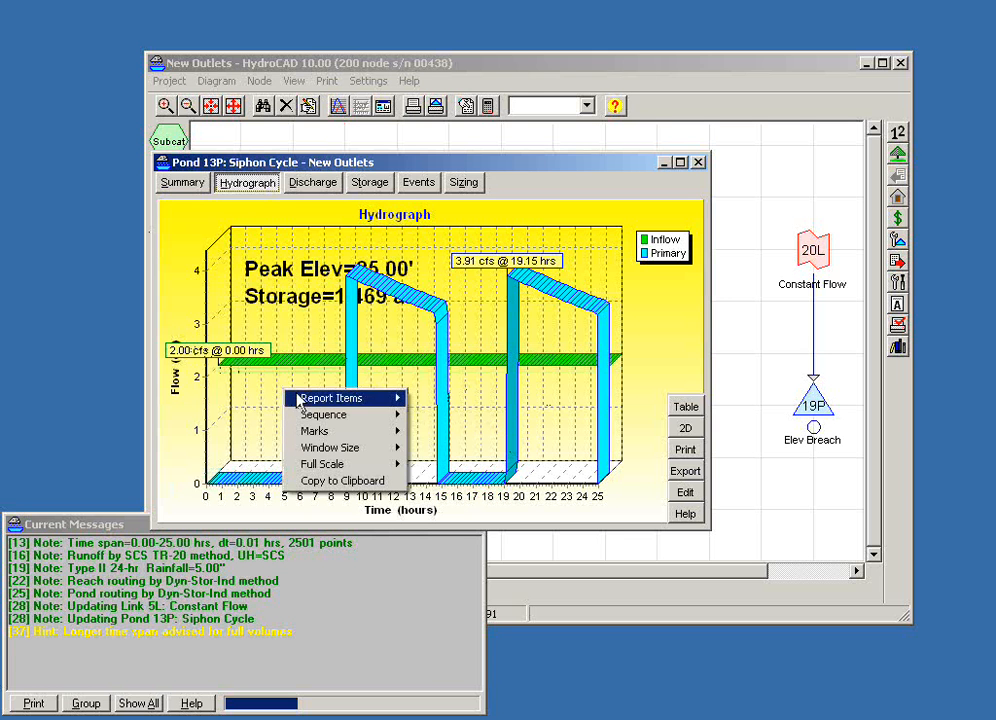
pyautogui.moveTo(318, 401)
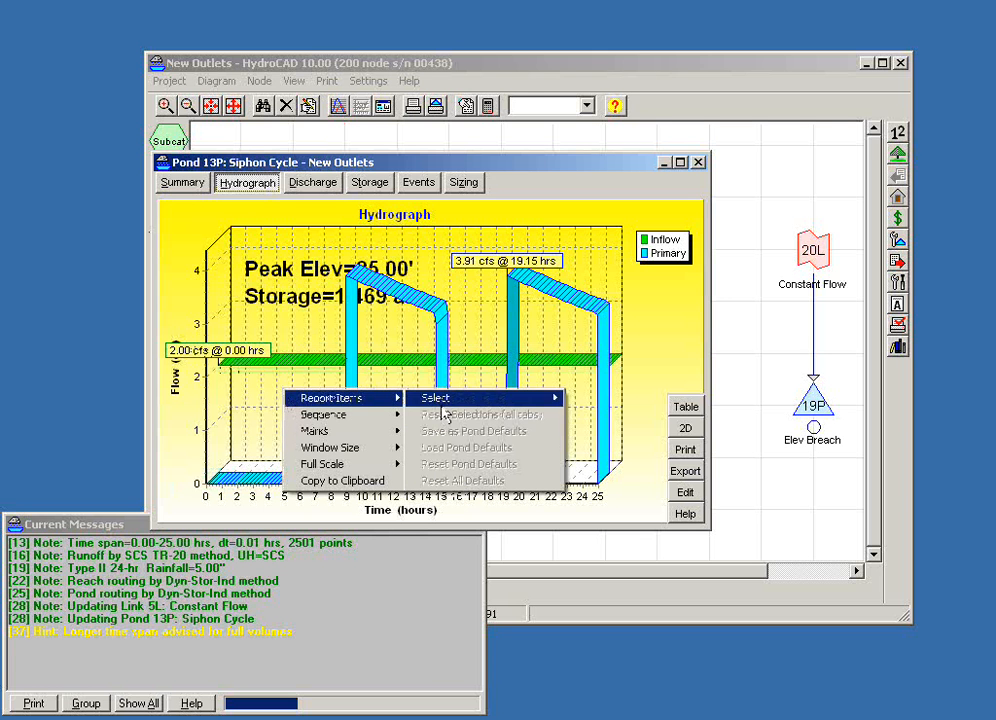
pyautogui.moveTo(447, 402)
pyautogui.click(581, 400)
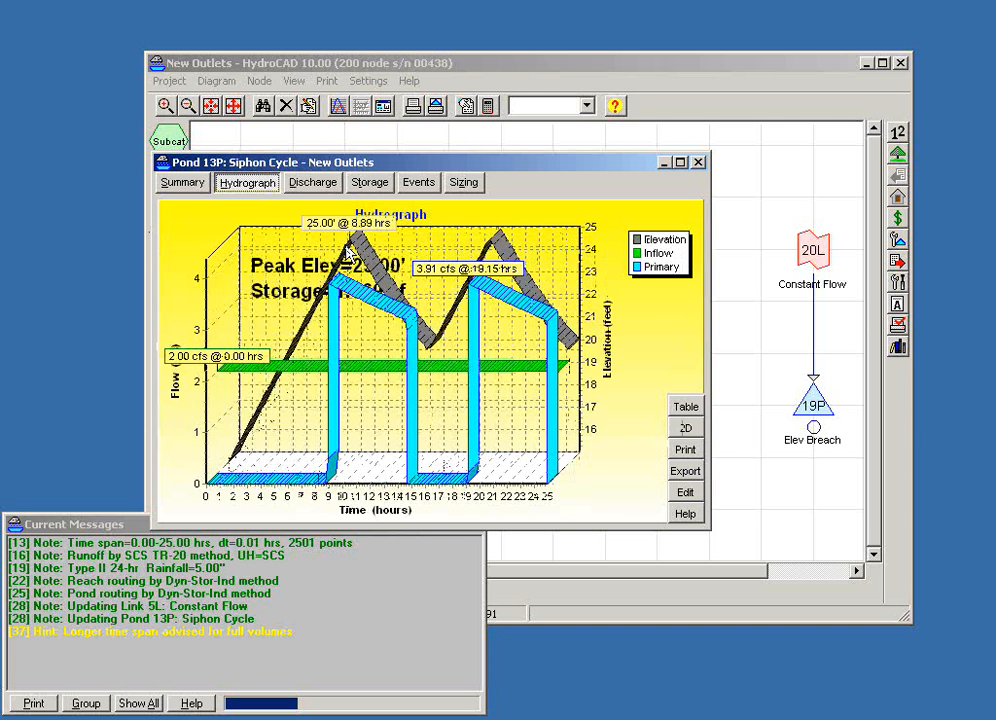
# Step: Toggle pond 13P's graphs between 2D and 3D and view its stage-discharge curve
pyautogui.click(684, 431)
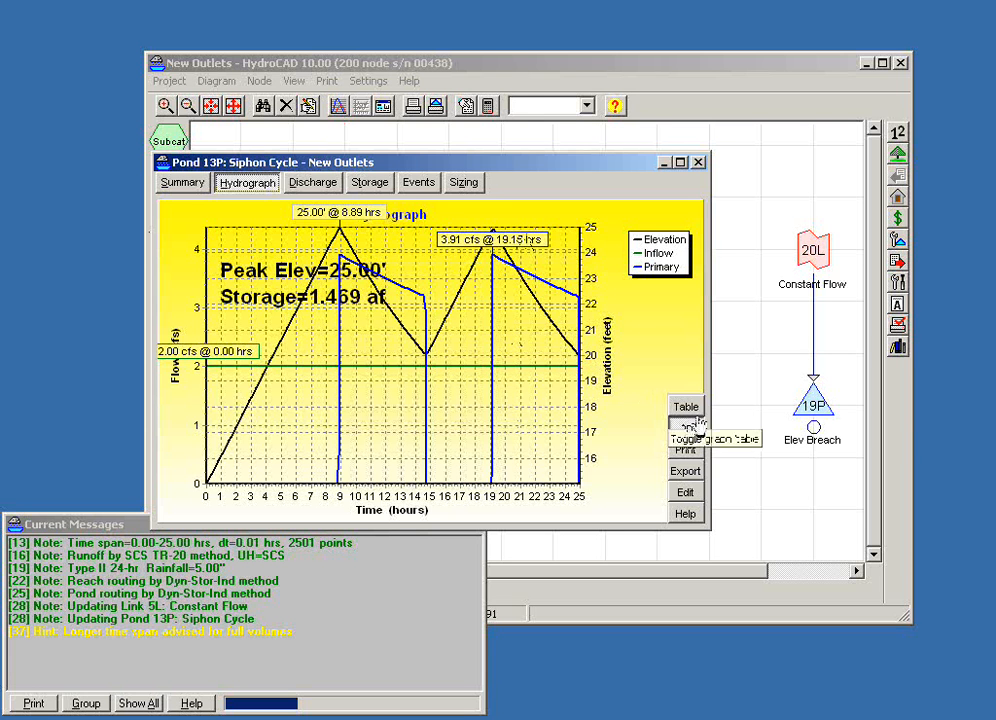
pyautogui.click(686, 429)
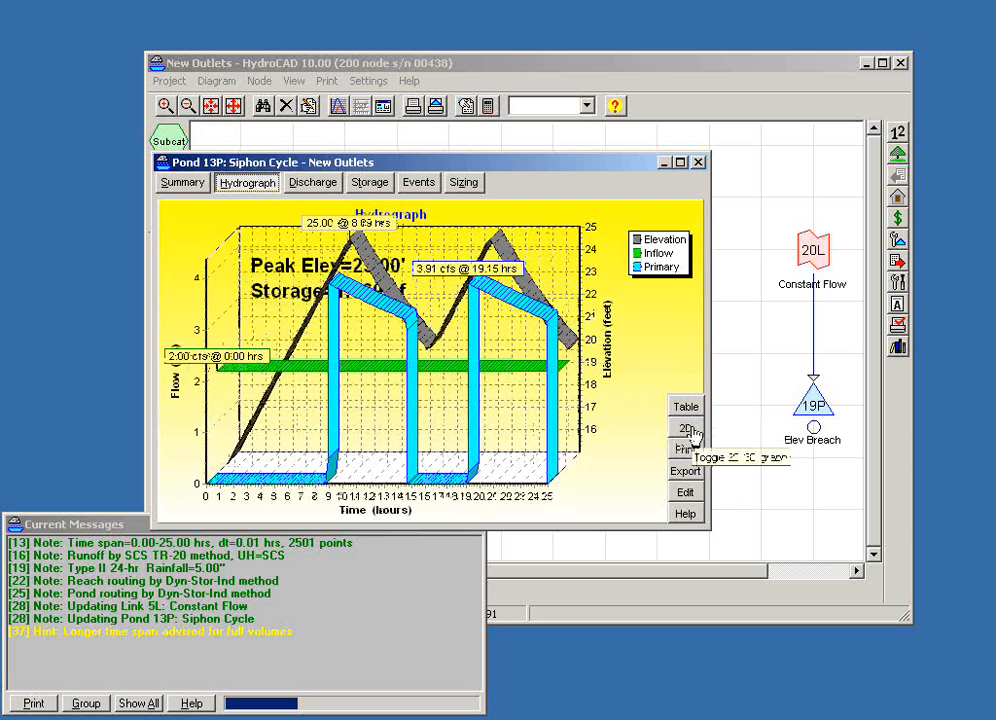
pyautogui.click(316, 185)
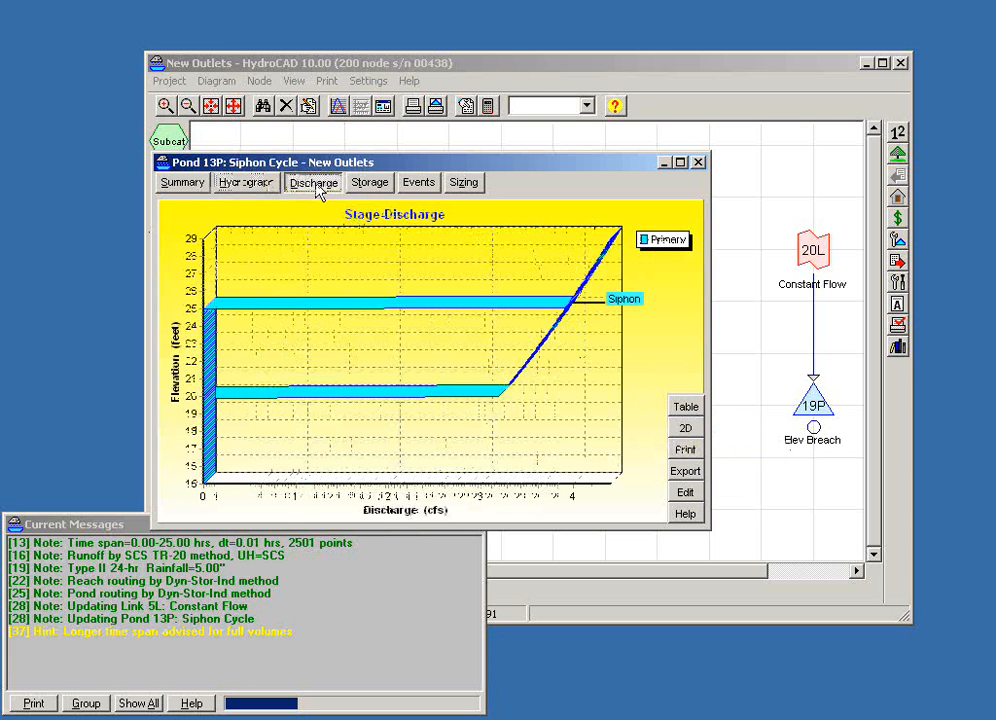
pyautogui.click(687, 430)
pyautogui.click(687, 430)
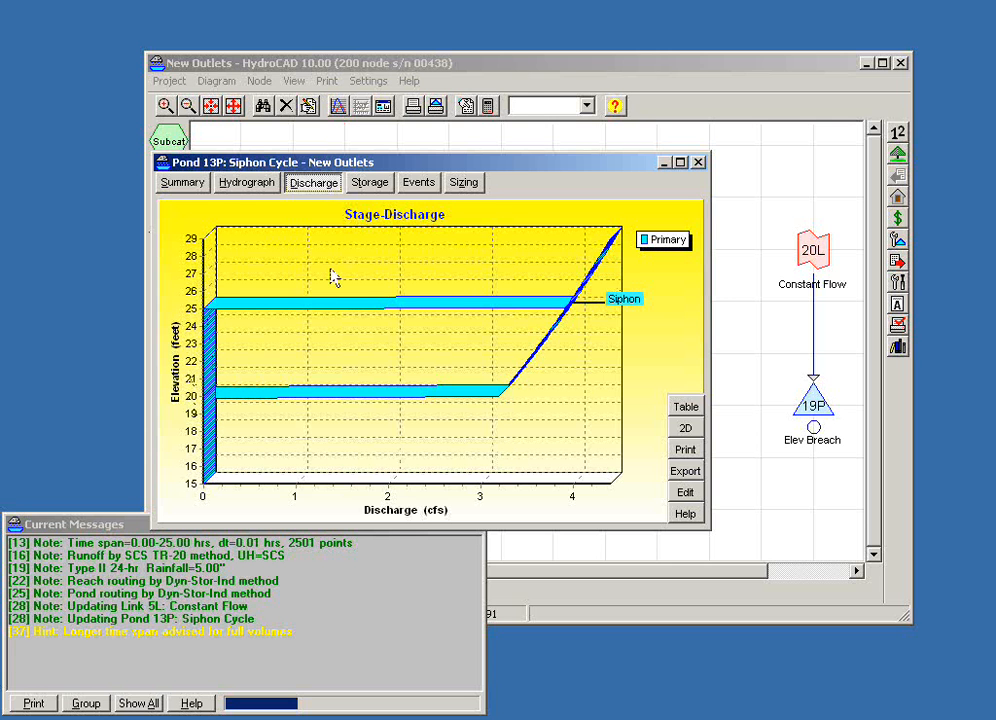
# Step: Close pond 13P's report and open the node report for pond 28P StormFilter Siphon
pyautogui.click(247, 182)
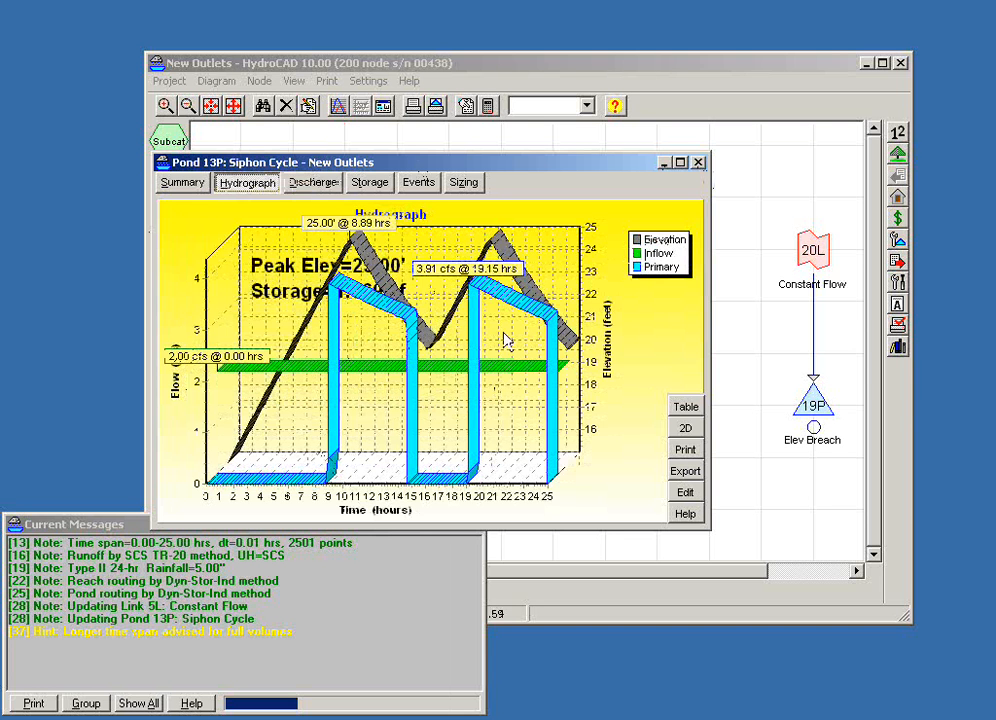
pyautogui.moveTo(537, 175); pyautogui.dragTo(565, 196)
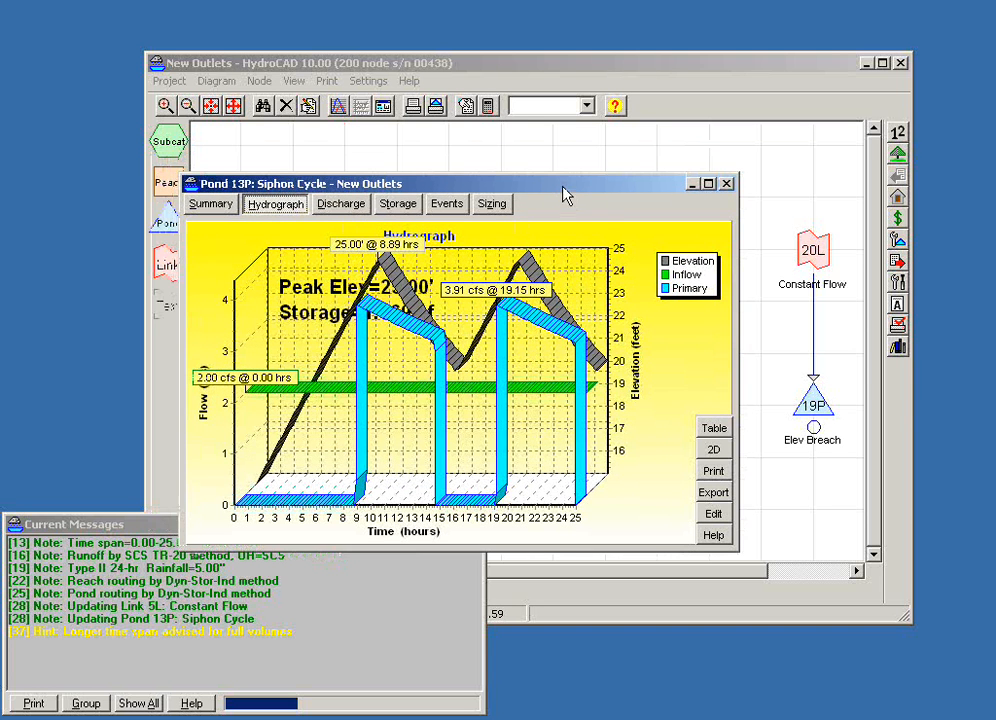
pyautogui.click(727, 184)
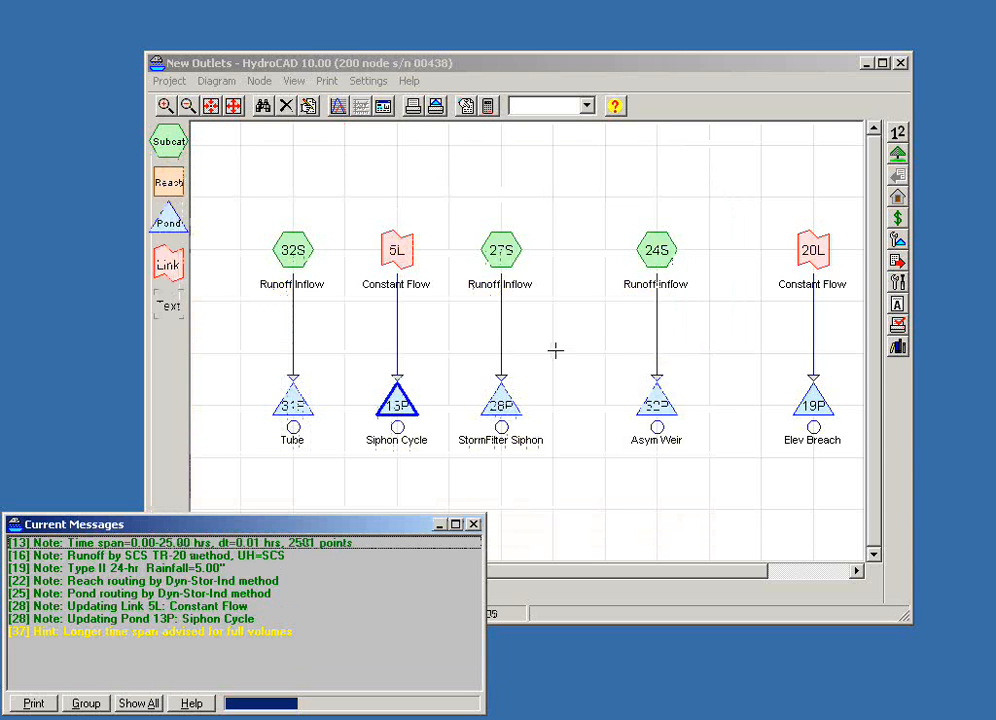
pyautogui.doubleClick(502, 408)
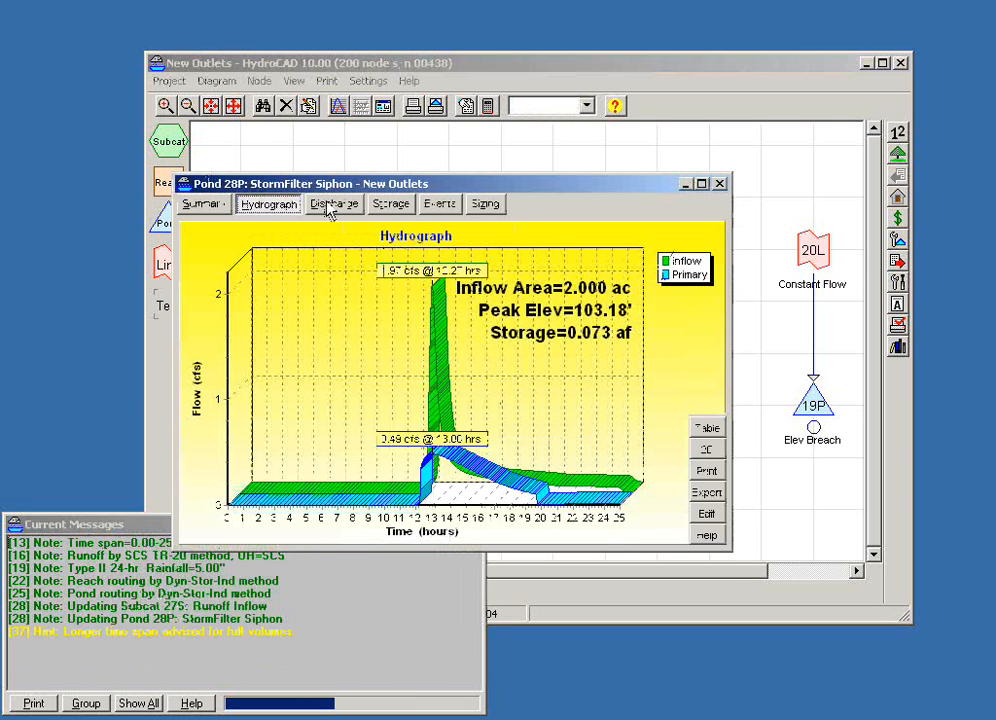
# Step: View pond 28P's stage-discharge curve and switch the graph to 2D
pyautogui.click(332, 206)
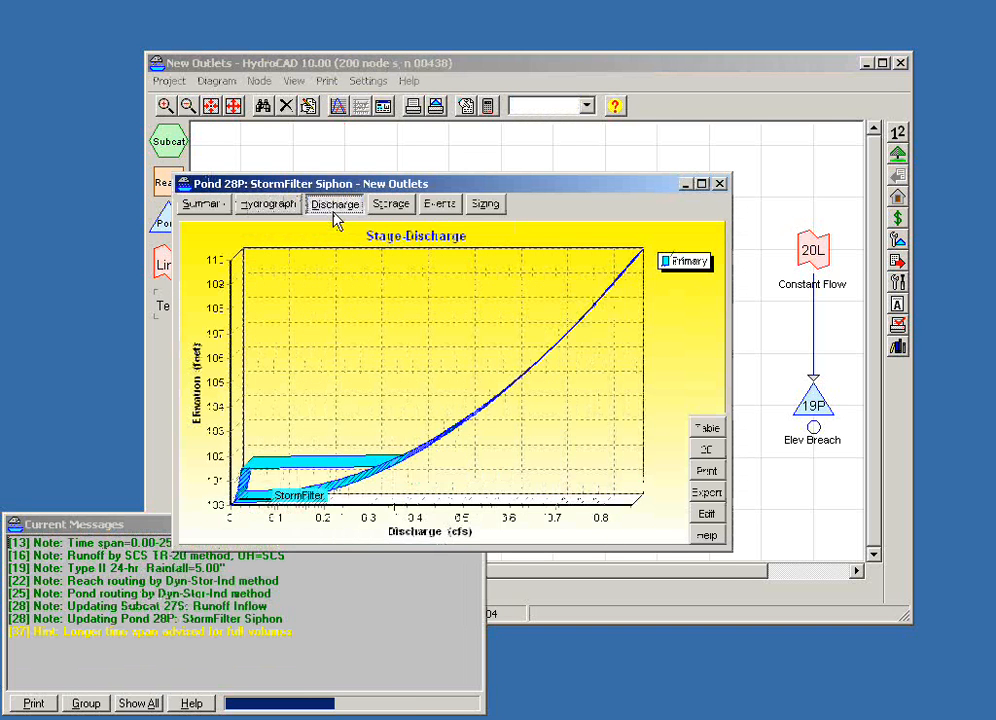
pyautogui.click(704, 451)
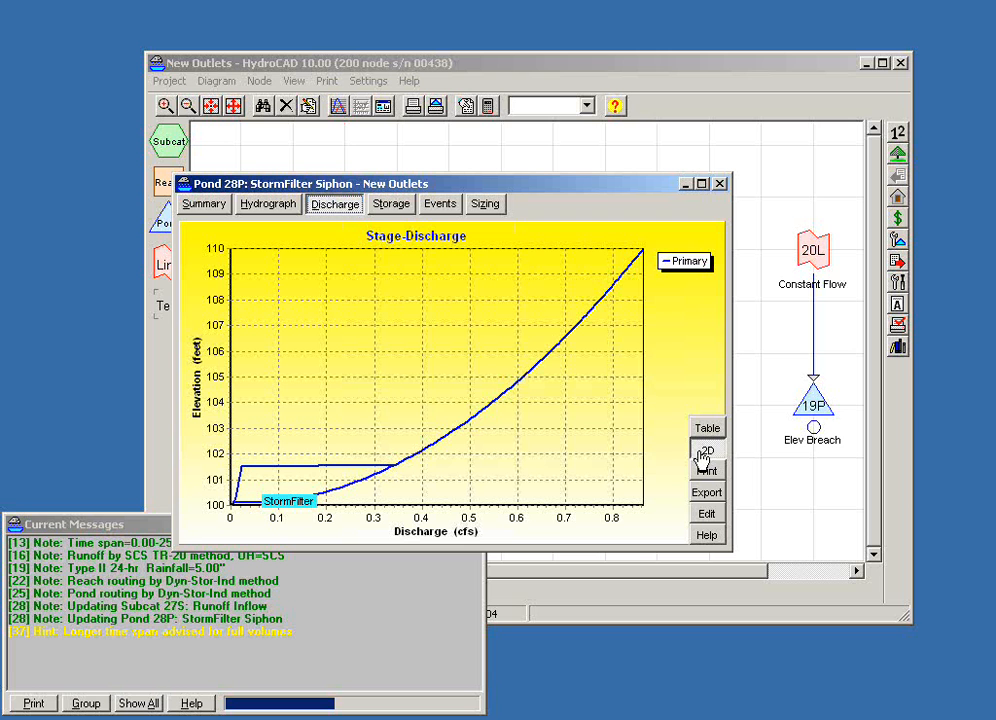
# Step: Review pond 28P's StormFilter float valve outlet settings, then cancel both dialogs and close the report
pyautogui.click(700, 515)
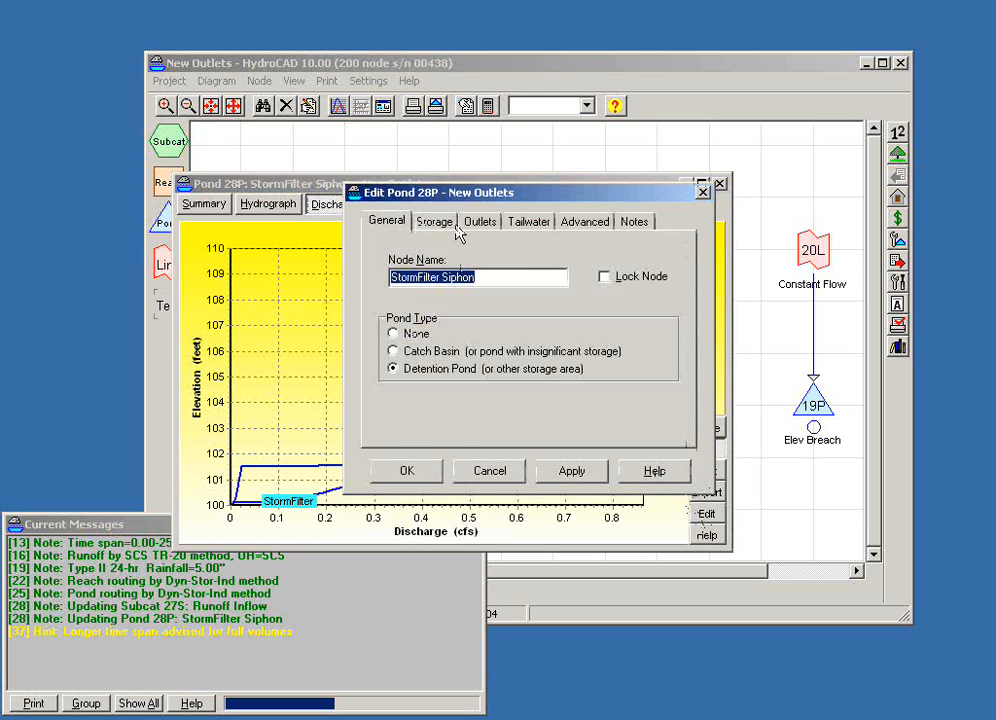
pyautogui.click(470, 222)
pyautogui.doubleClick(480, 277)
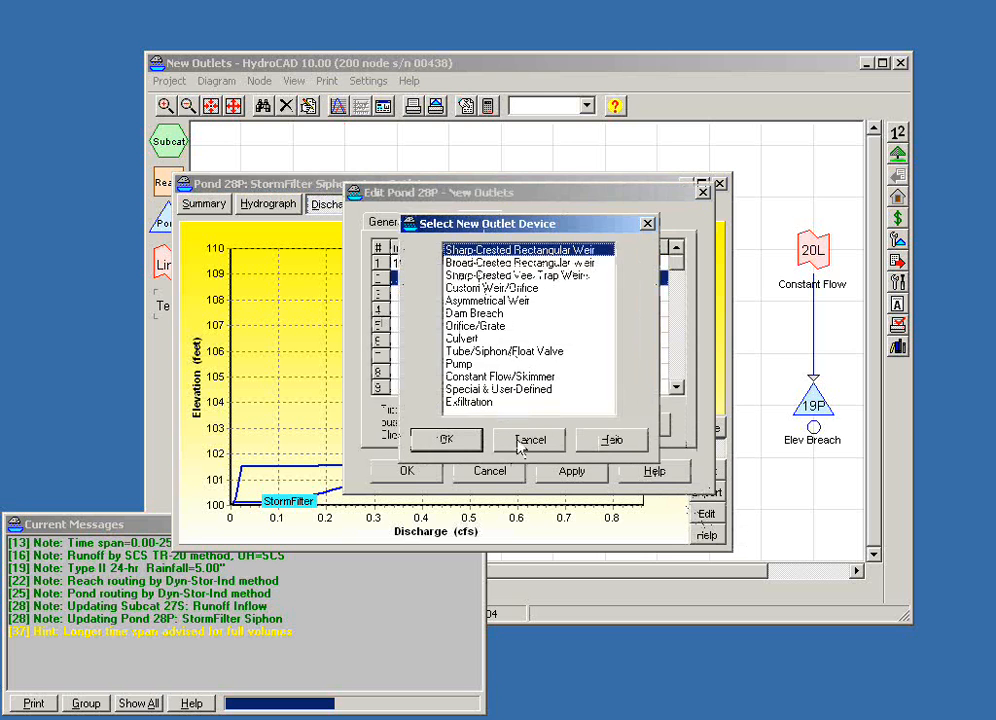
pyautogui.click(531, 441)
pyautogui.doubleClick(507, 262)
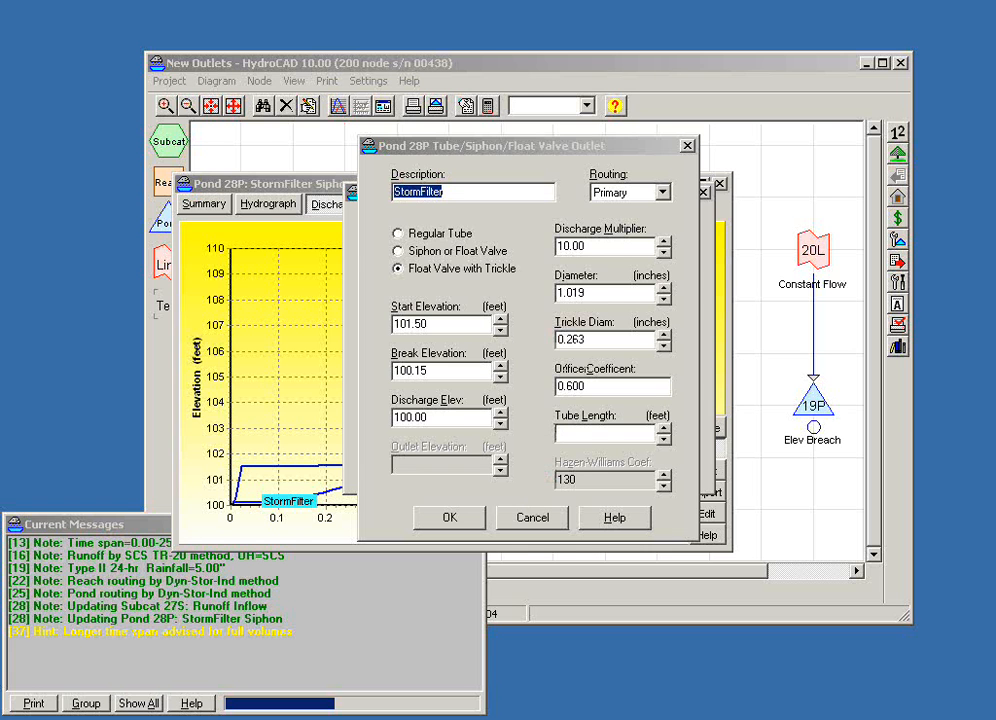
pyautogui.click(525, 518)
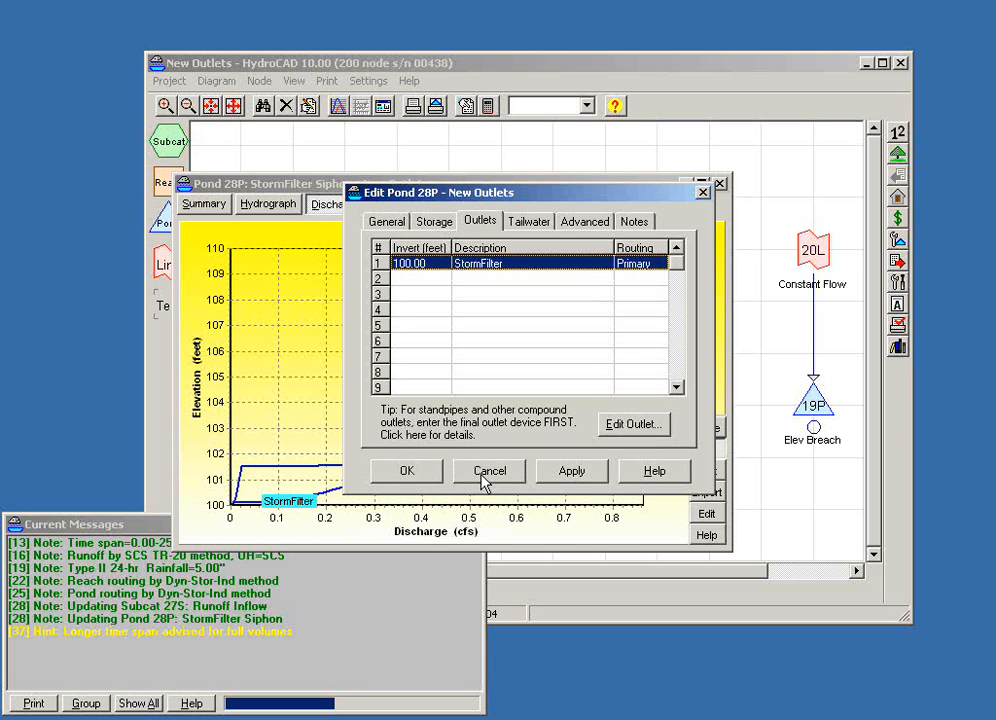
pyautogui.click(489, 471)
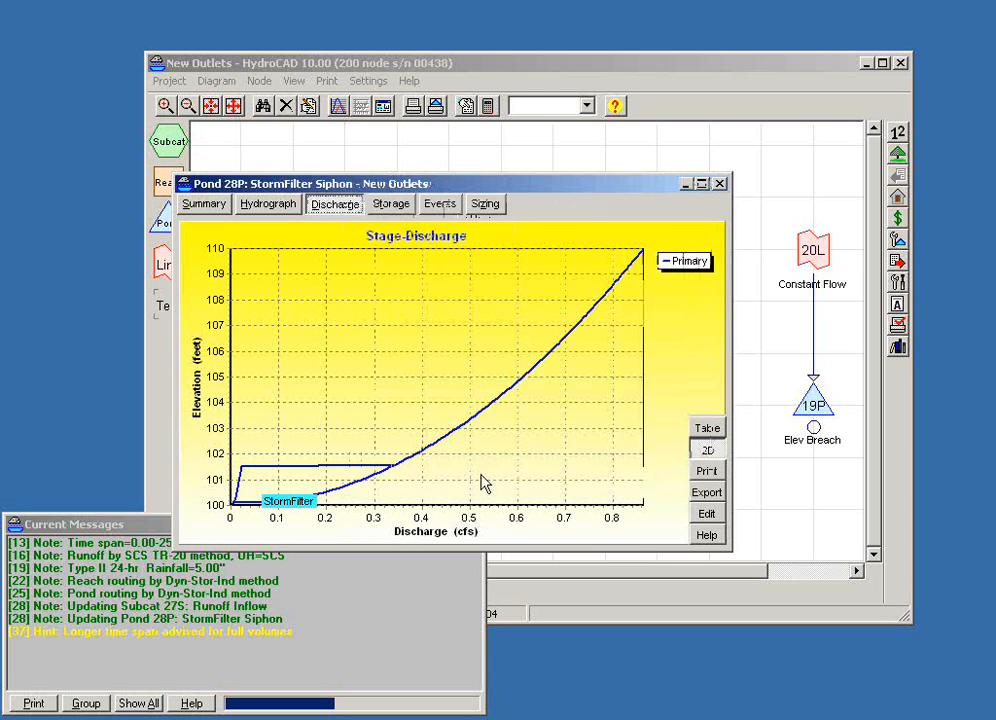
pyautogui.click(719, 184)
# Step: Open pond 32P Asym Weir's custom stage storage data for review and cancel it
pyautogui.moveTo(492, 406)
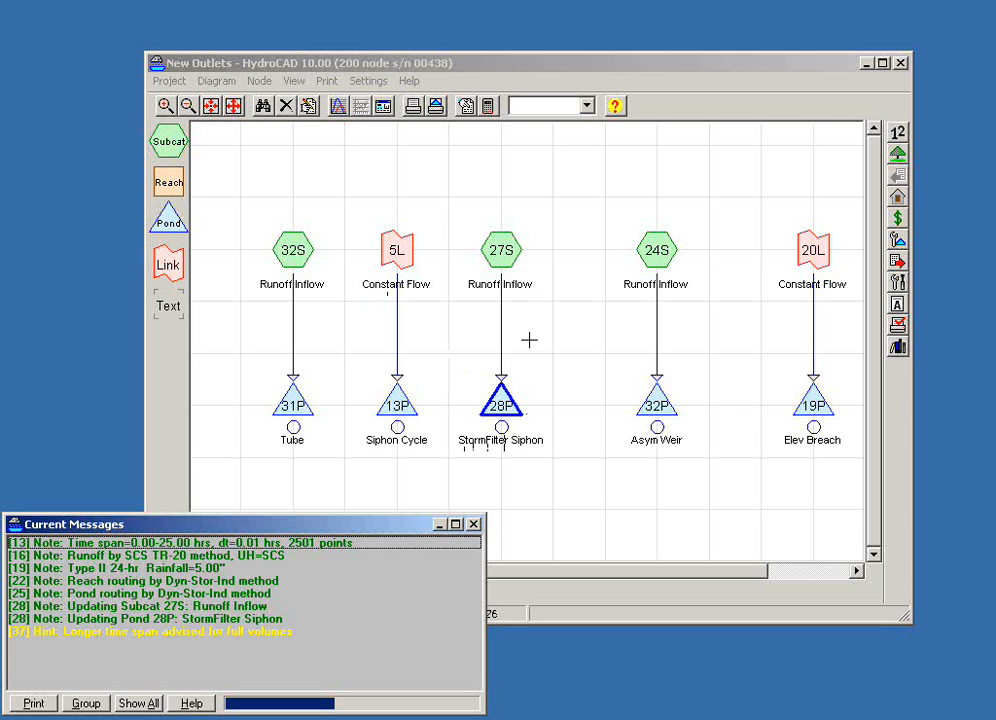
pyautogui.moveTo(702, 494); pyautogui.dragTo(512, 461)
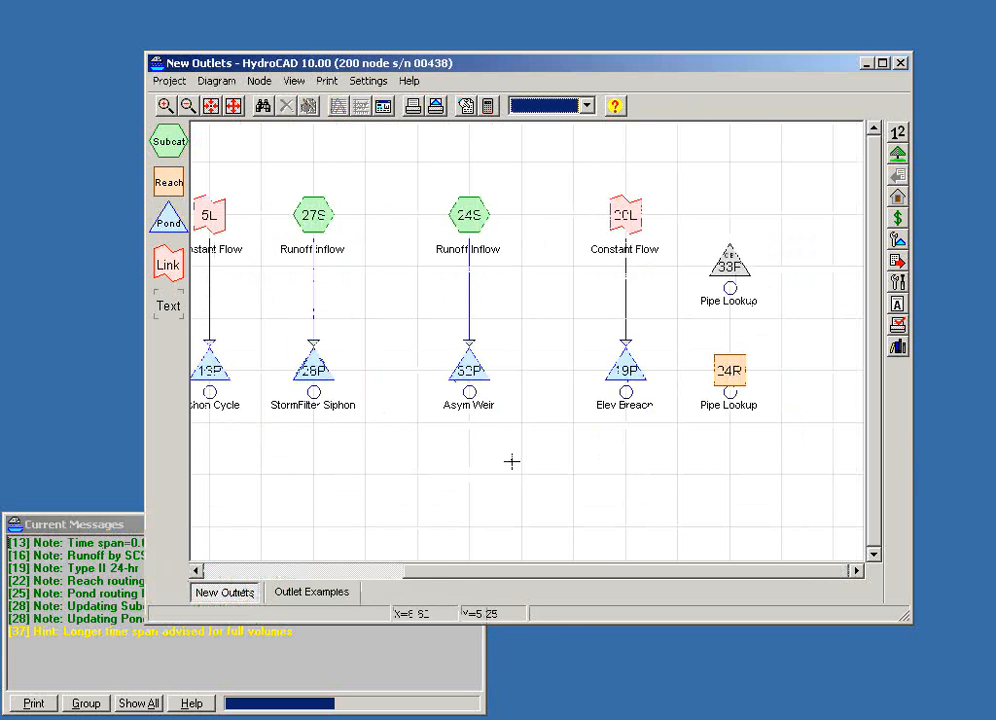
pyautogui.click(469, 368)
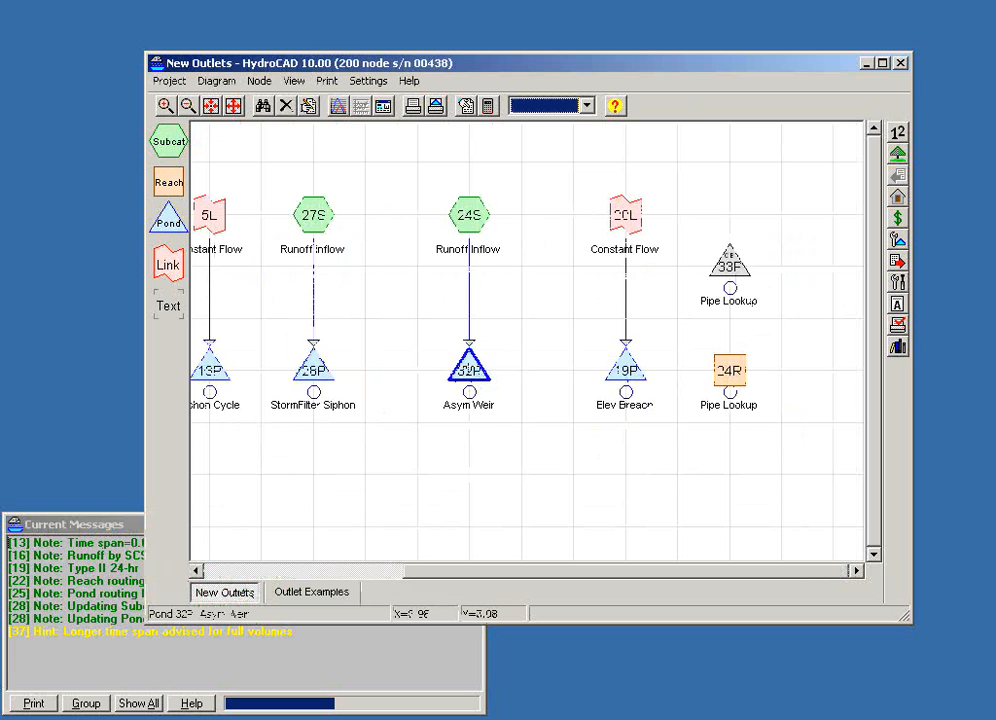
pyautogui.rightClick(469, 368)
pyautogui.click(505, 378)
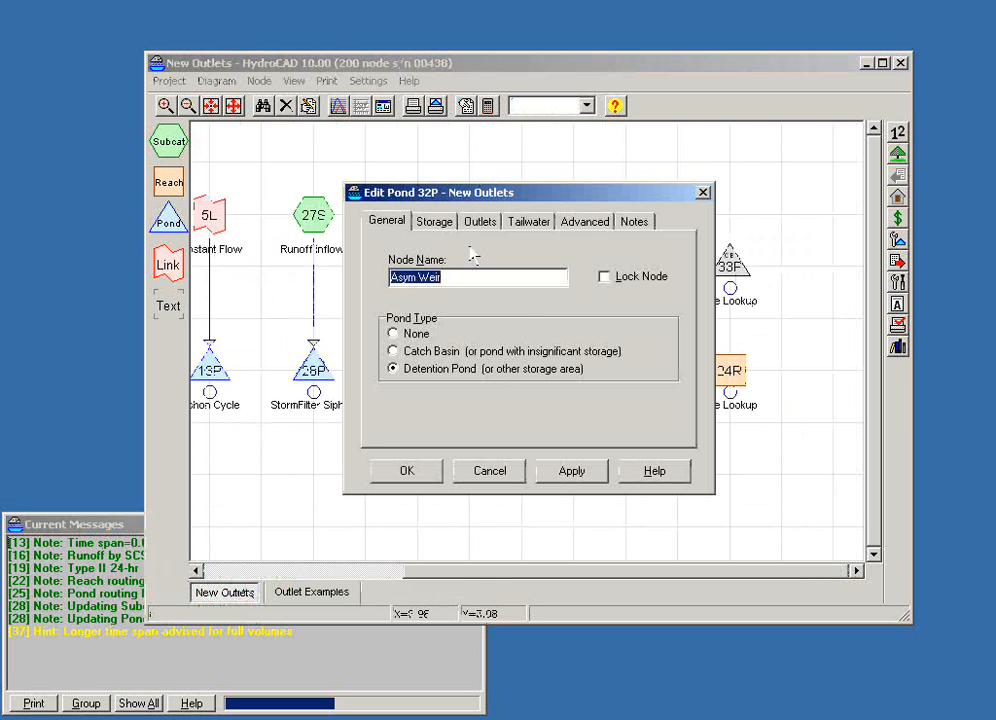
pyautogui.click(433, 221)
pyautogui.doubleClick(492, 265)
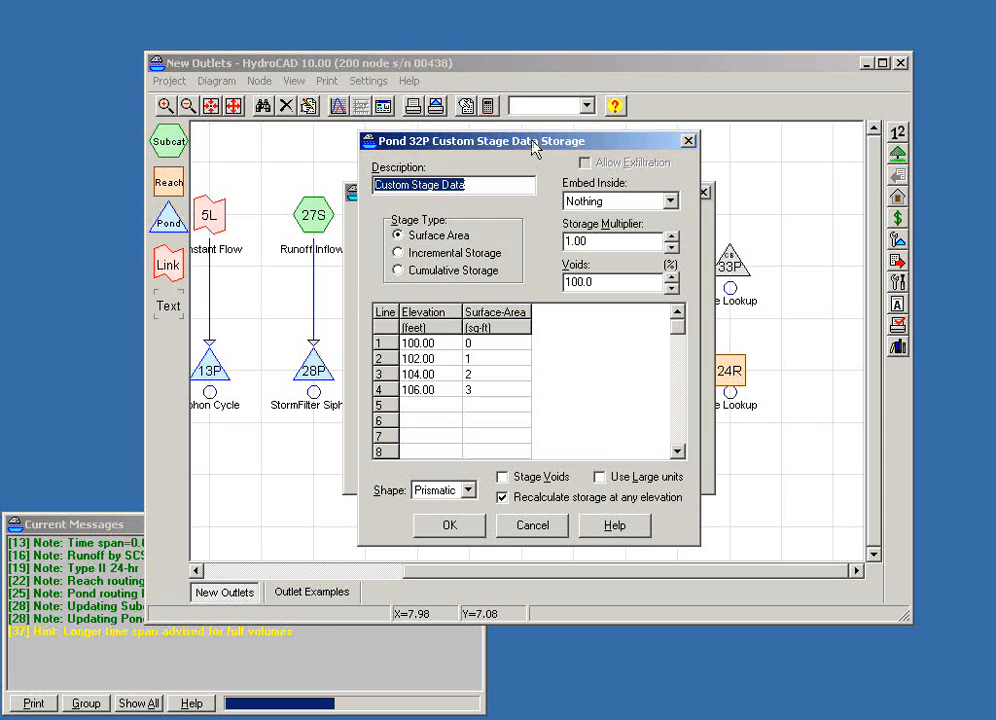
pyautogui.click(524, 526)
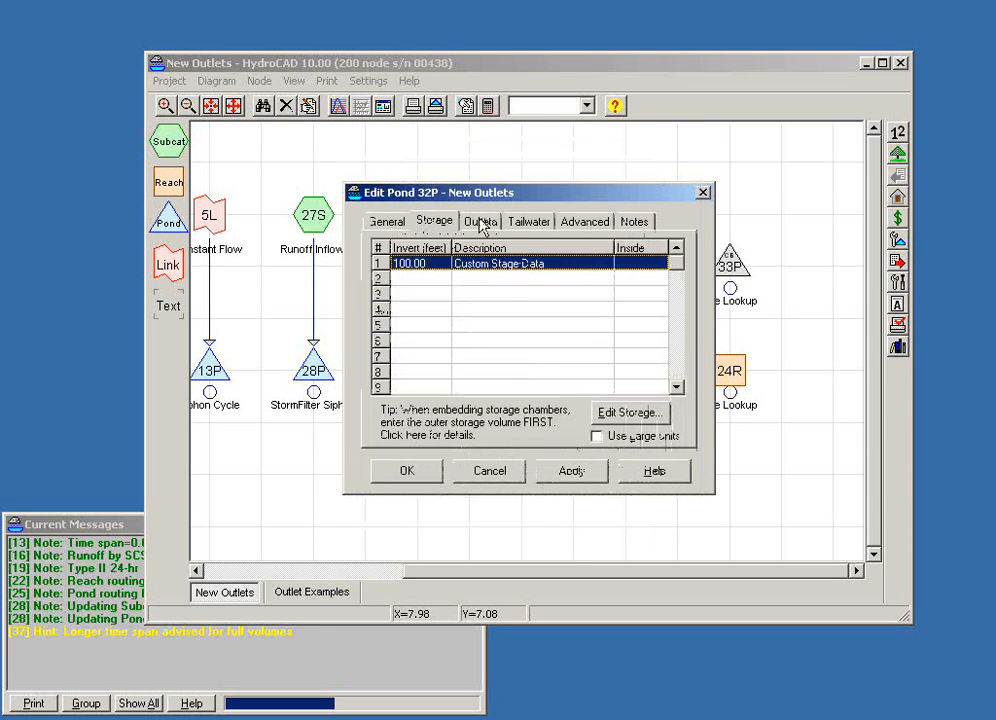
# Step: Open pond 32P's Asymmetrical Weir outlet and examine its offset-height table and profile sketch
pyautogui.click(479, 221)
pyautogui.doubleClick(495, 266)
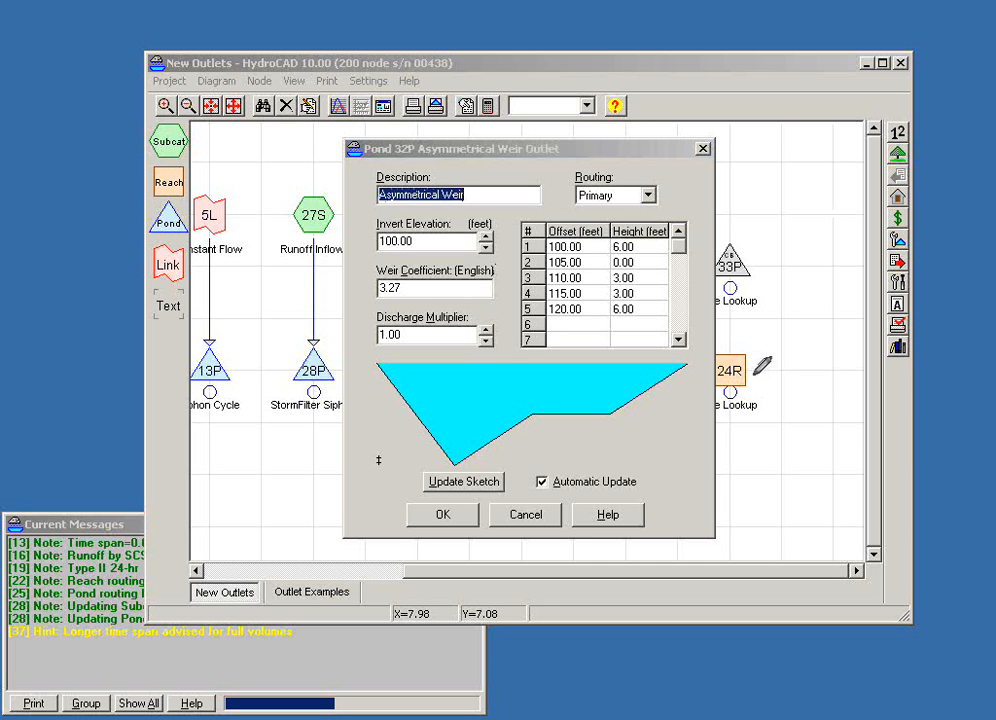
pyautogui.moveTo(456, 358); pyautogui.dragTo(455, 476)
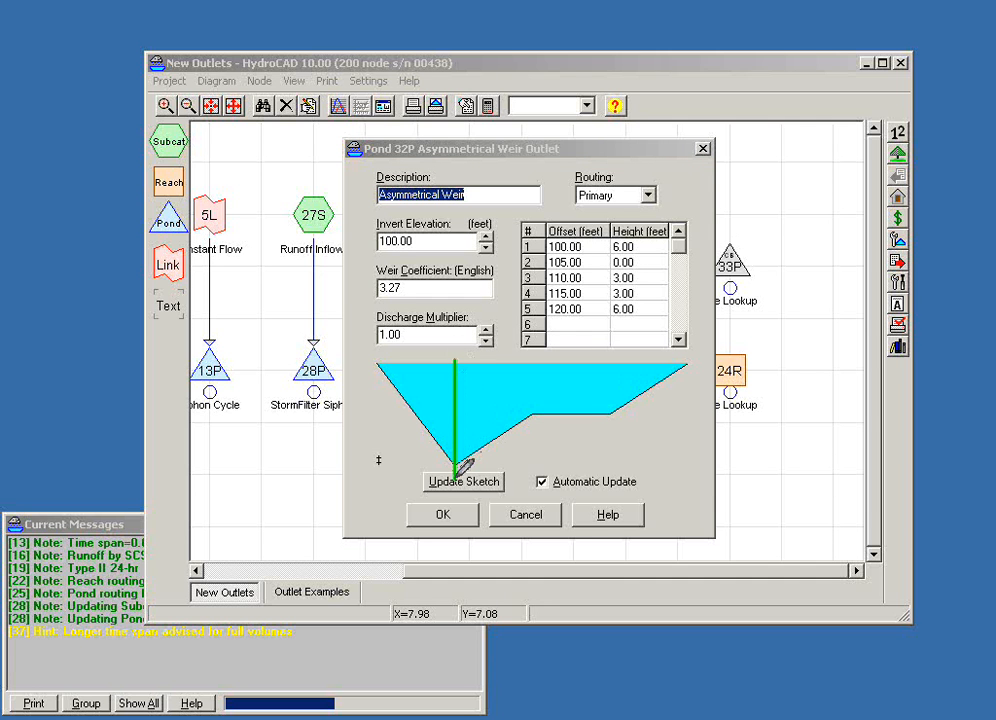
pyautogui.moveTo(402, 385)
pyautogui.mouseDown()
pyautogui.moveTo(418, 400)
pyautogui.moveTo(403, 386)
pyautogui.mouseUp()
pyautogui.moveTo(488, 410)
pyautogui.mouseDown()
pyautogui.moveTo(514, 398)
pyautogui.moveTo(476, 405)
pyautogui.mouseUp()
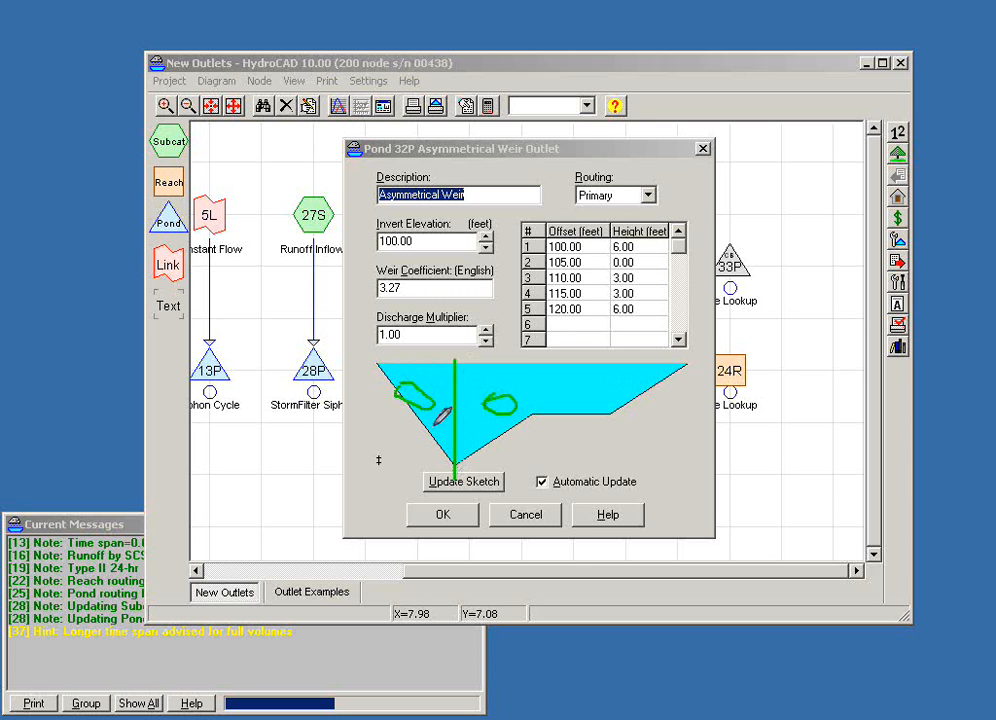
pyautogui.moveTo(428, 427); pyautogui.dragTo(500, 426)
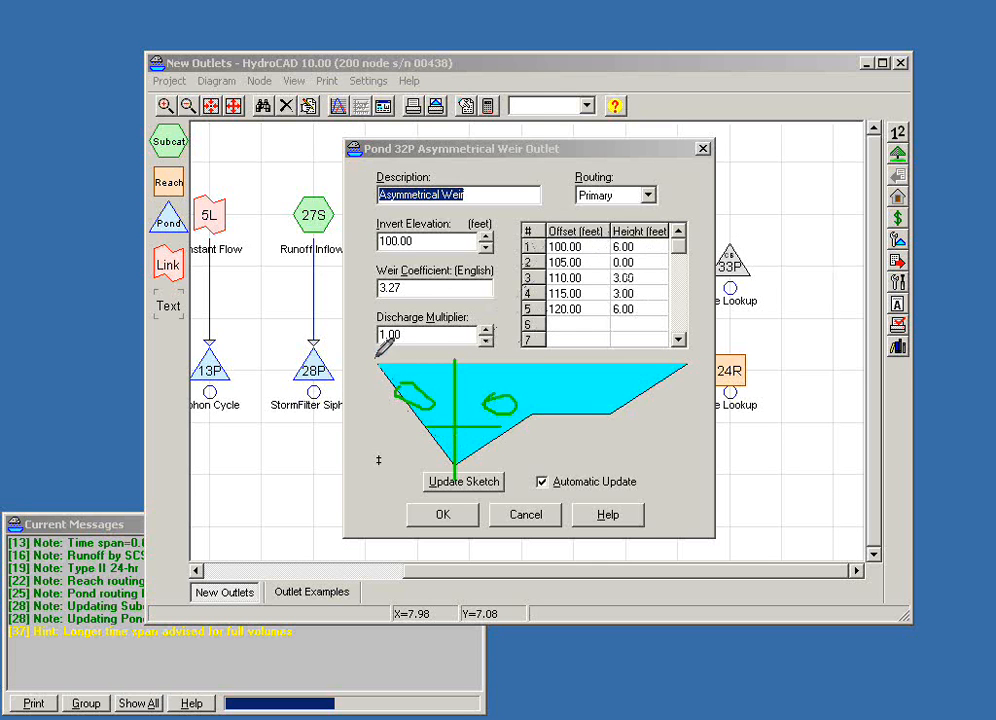
pyautogui.moveTo(379, 356); pyautogui.dragTo(373, 477)
pyautogui.moveTo(550, 245)
pyautogui.mouseDown()
pyautogui.moveTo(589, 241)
pyautogui.moveTo(582, 233)
pyautogui.moveTo(549, 239)
pyautogui.moveTo(592, 244)
pyautogui.mouseUp()
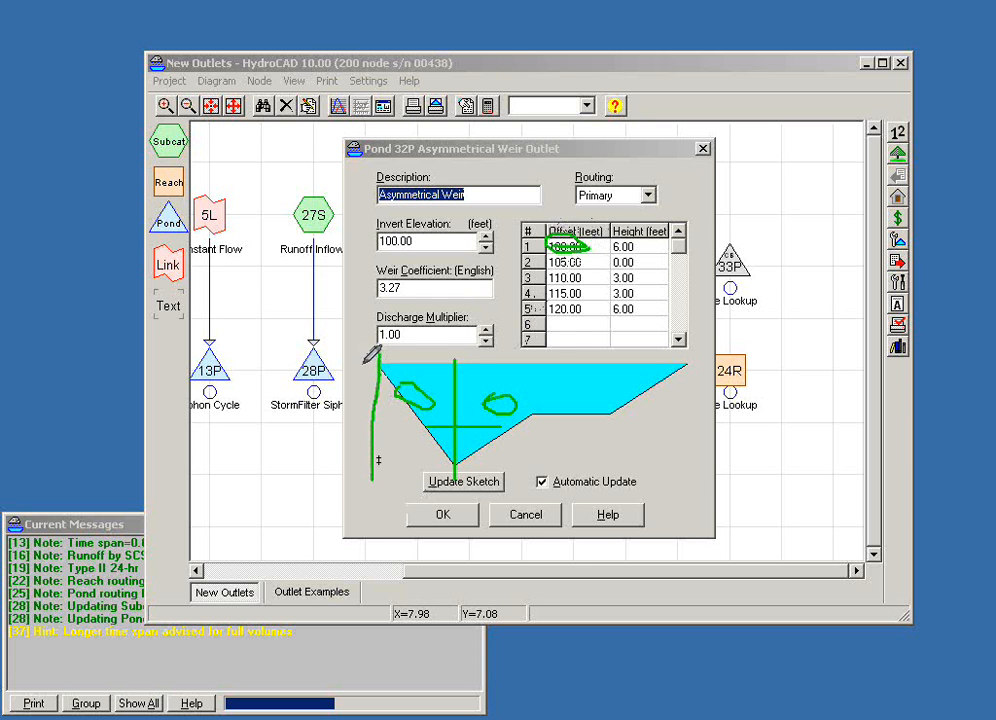
pyautogui.moveTo(366, 364); pyautogui.dragTo(388, 359)
pyautogui.moveTo(456, 468); pyautogui.dragTo(458, 462)
pyautogui.moveTo(529, 414)
pyautogui.mouseDown()
pyautogui.moveTo(538, 405)
pyautogui.moveTo(542, 416)
pyautogui.moveTo(528, 413)
pyautogui.mouseUp()
pyautogui.moveTo(606, 411)
pyautogui.mouseDown()
pyautogui.moveTo(614, 416)
pyautogui.moveTo(606, 414)
pyautogui.mouseUp()
pyautogui.moveTo(684, 361)
pyautogui.mouseDown()
pyautogui.moveTo(678, 371)
pyautogui.moveTo(690, 369)
pyautogui.mouseUp()
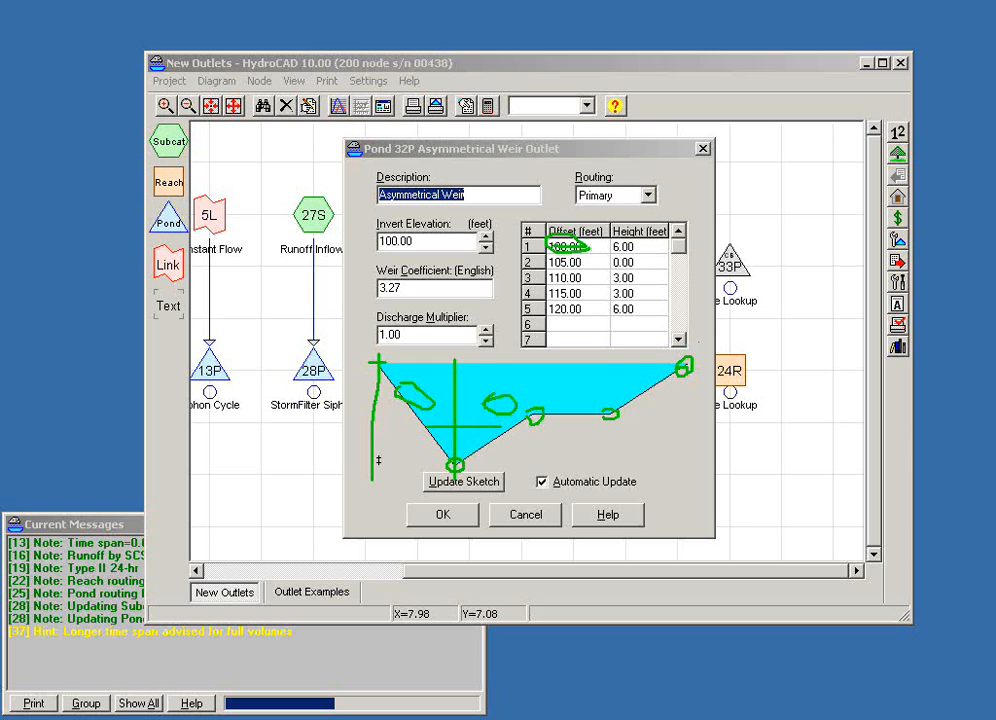
# Step: Read the Asymmetrical Weir help and its calculations page, then cancel out of both pond 32P dialogs
pyautogui.click(609, 514)
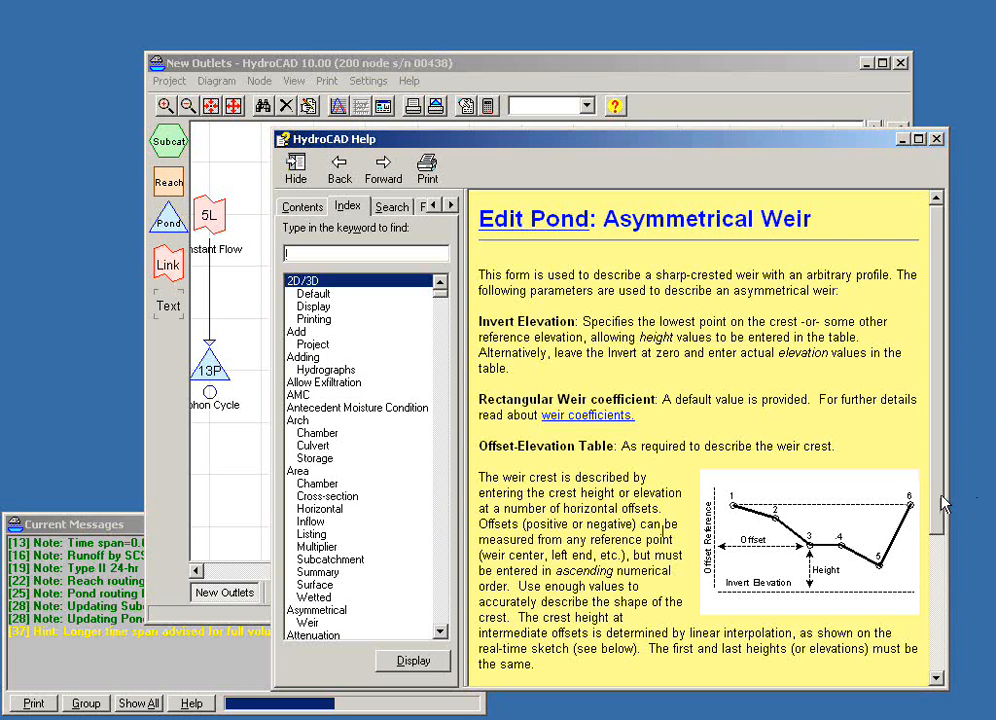
pyautogui.moveTo(944, 505); pyautogui.dragTo(933, 678)
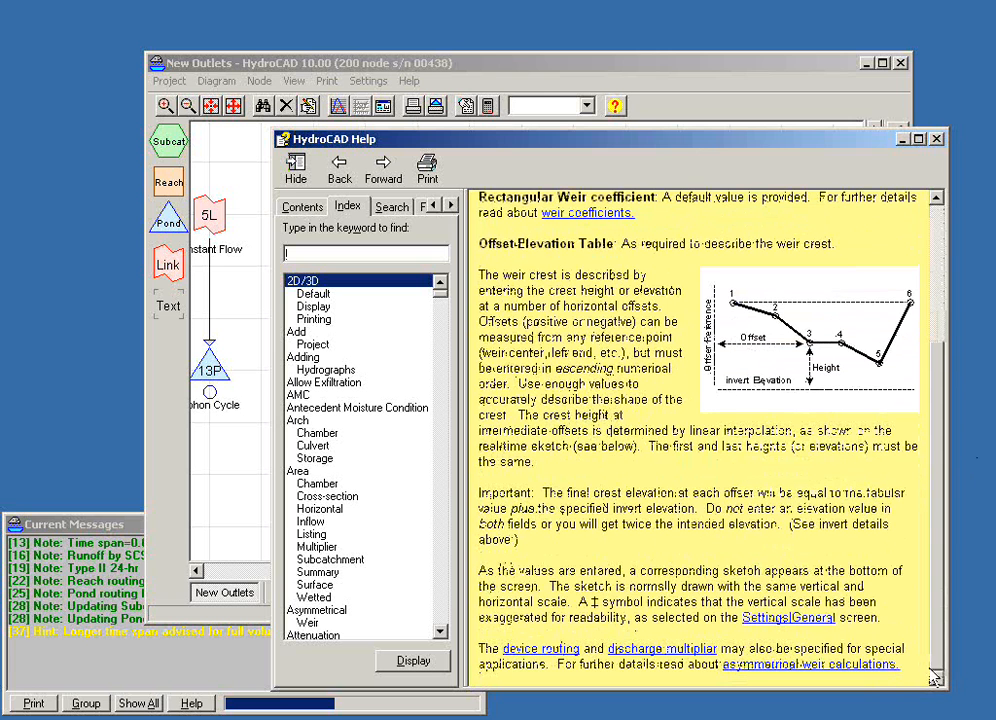
pyautogui.click(862, 665)
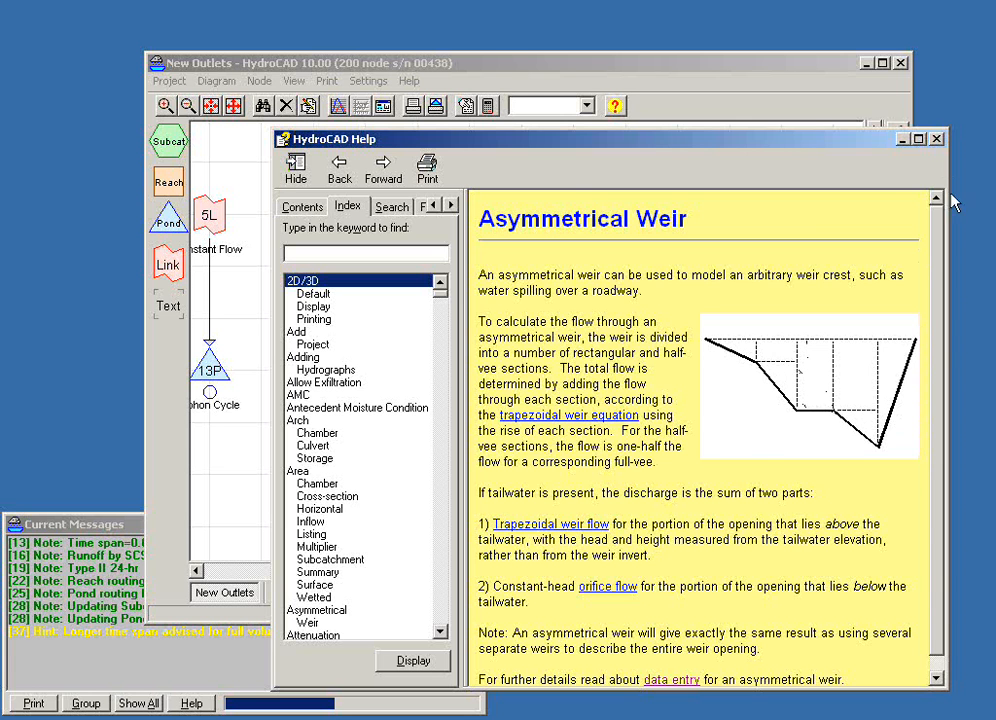
pyautogui.click(937, 139)
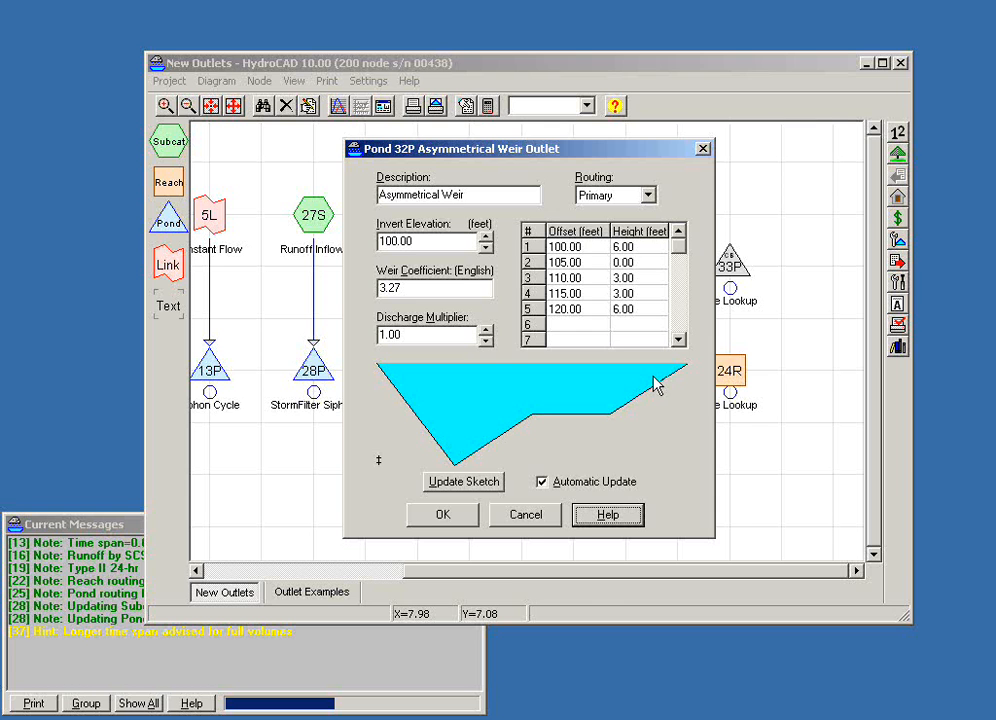
pyautogui.click(497, 515)
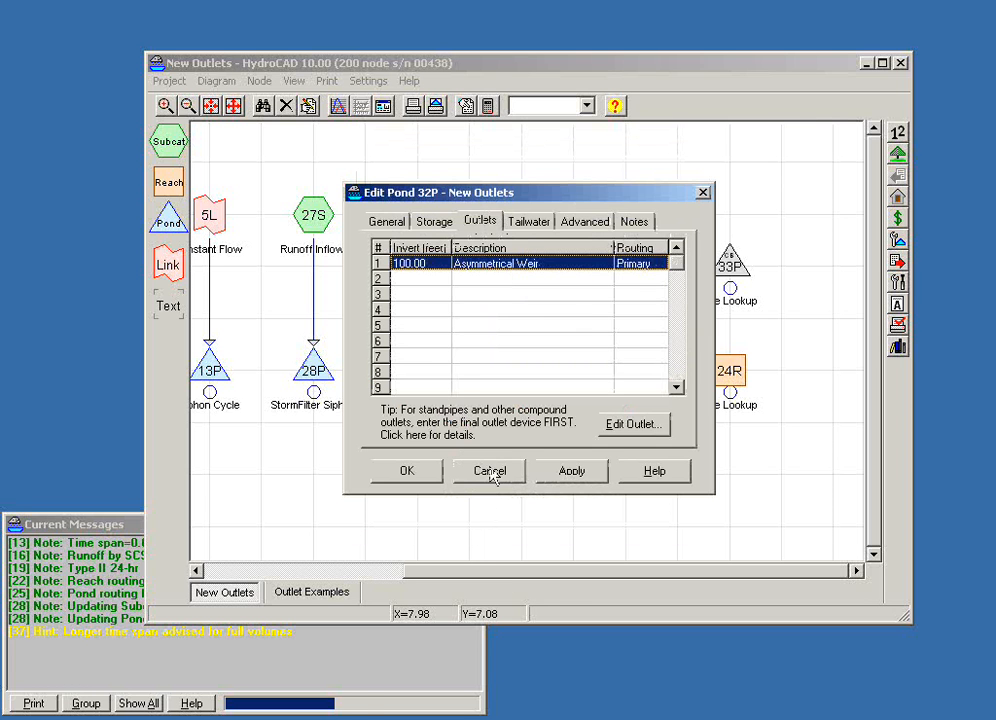
pyautogui.click(491, 478)
# Step: Open pond 32P's node report, view its stage-discharge curve, and close the report
pyautogui.click(467, 370)
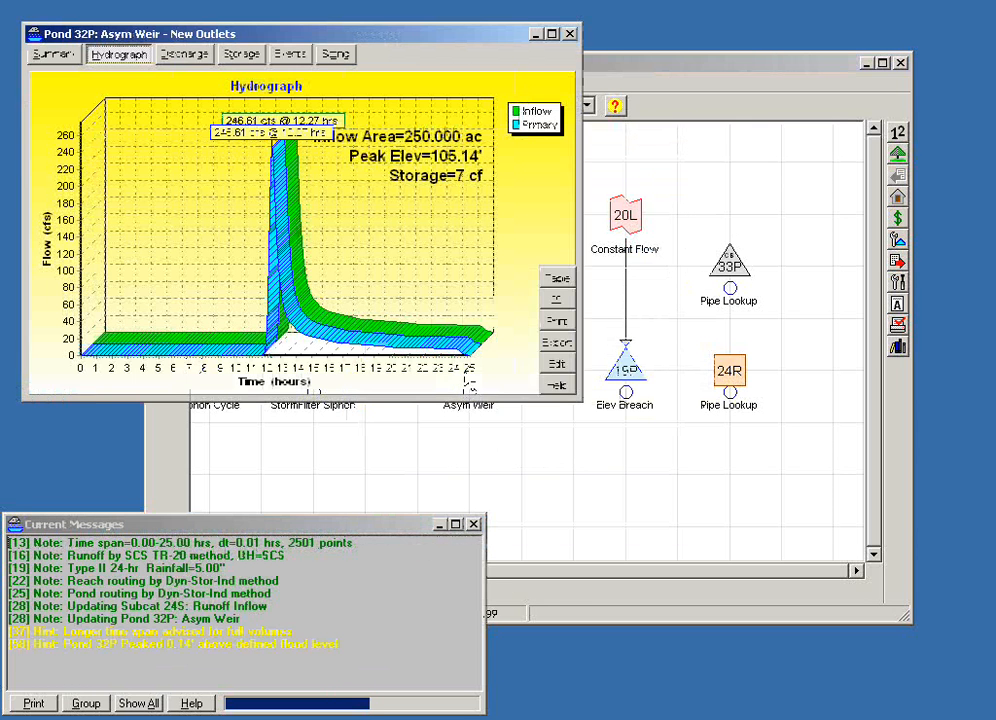
pyautogui.click(178, 56)
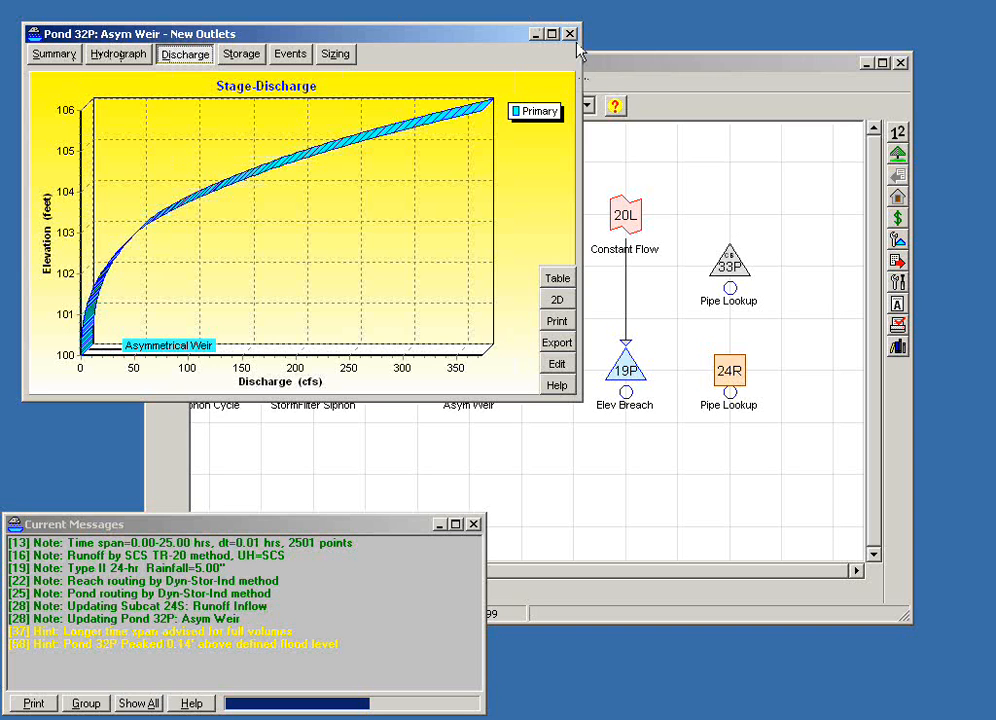
pyautogui.press('Escape')
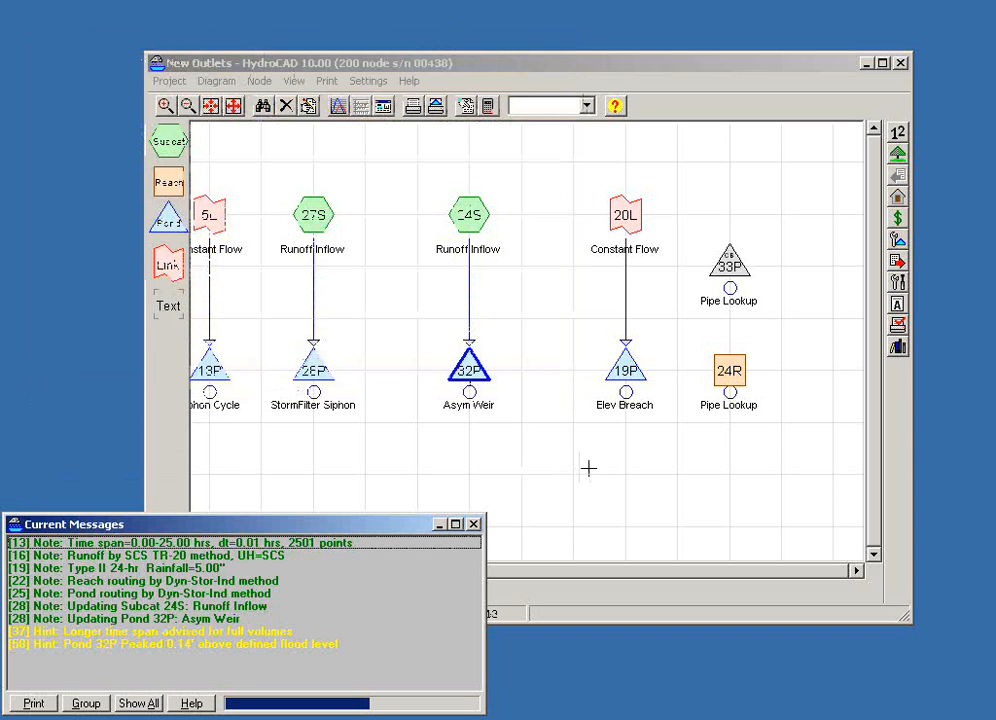
# Step: Open the Dam Breach outlet settings of pond 19P Elev Breach for review
pyautogui.moveTo(606, 467); pyautogui.dragTo(516, 463)
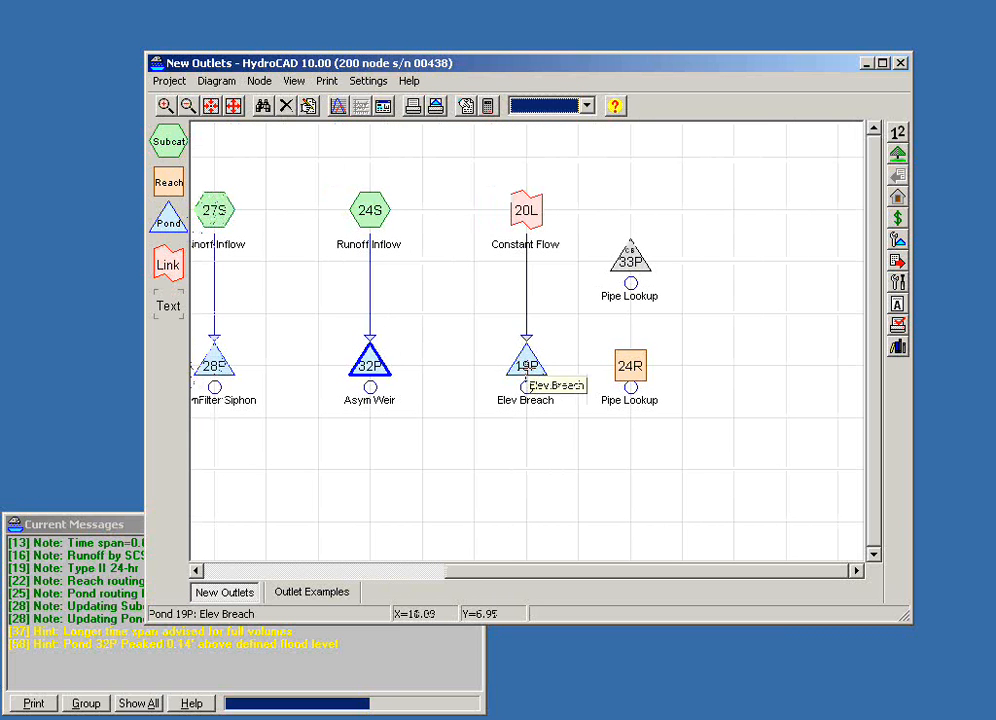
pyautogui.click(525, 368)
pyautogui.rightClick(508, 370)
pyautogui.click(520, 378)
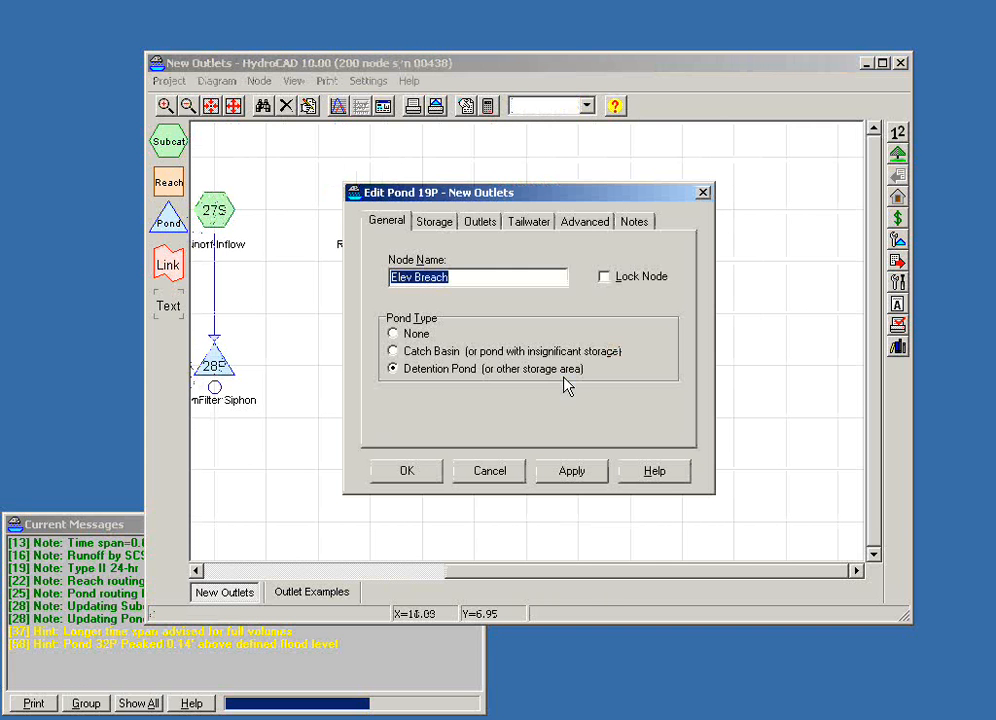
pyautogui.click(477, 222)
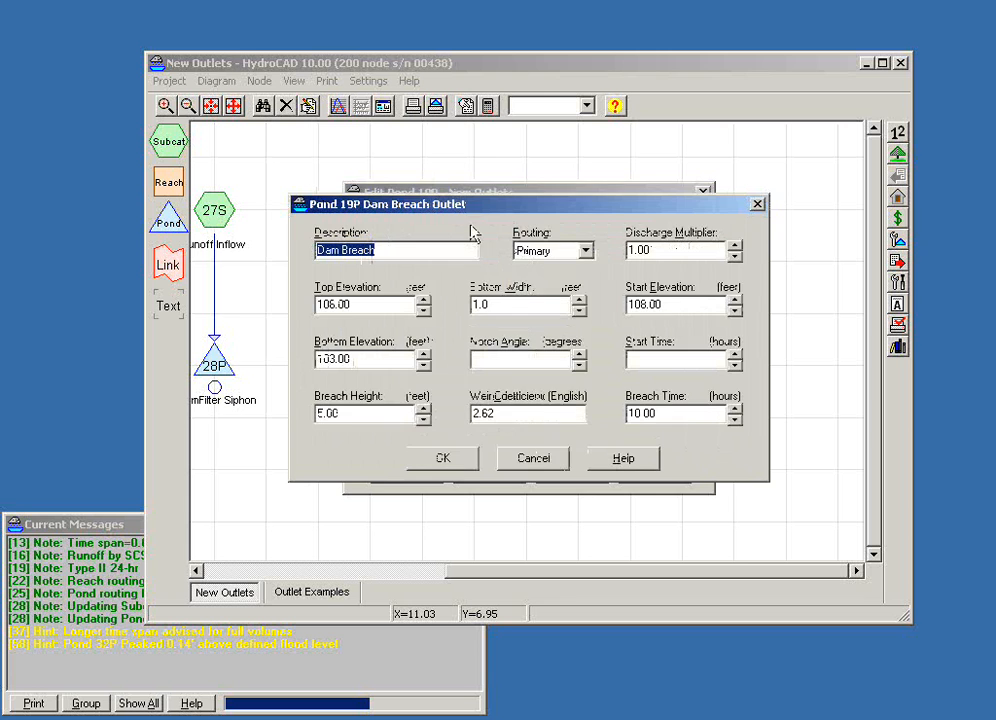
pyautogui.moveTo(473, 210); pyautogui.dragTo(383, 157)
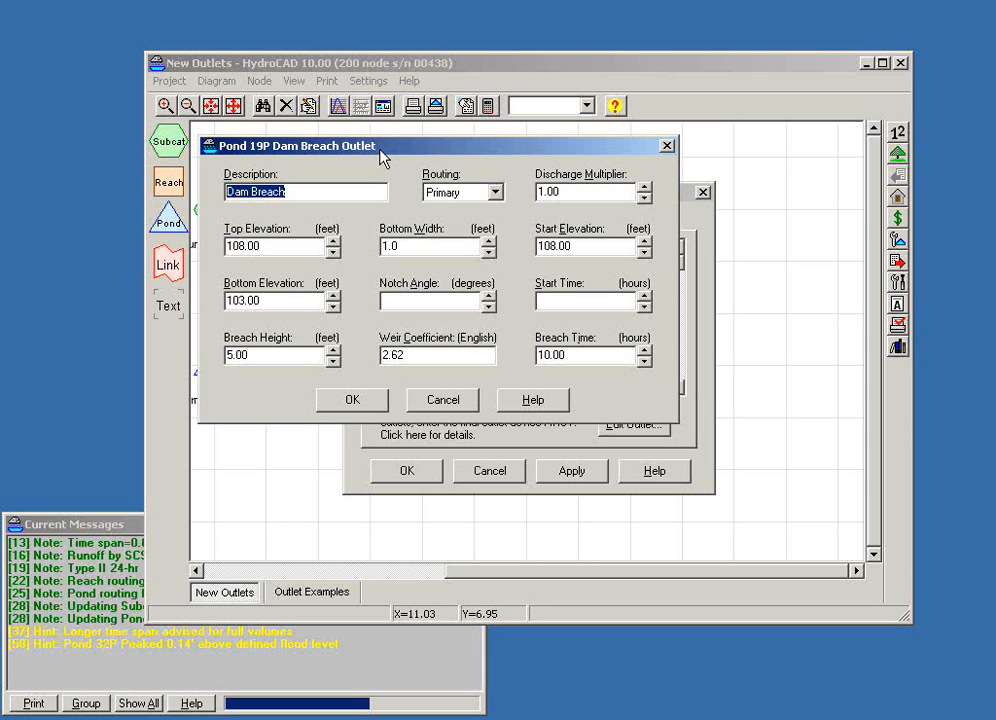
# Step: Read the Dam Breach Outlet help topic and close the help window
pyautogui.click(533, 400)
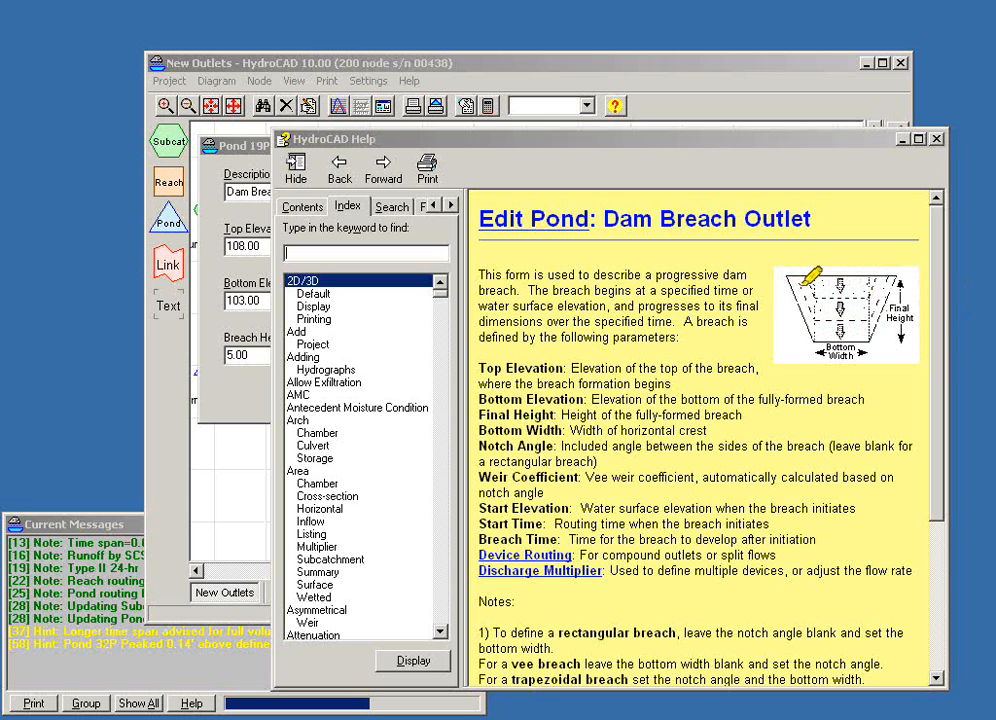
pyautogui.moveTo(811, 277)
pyautogui.mouseDown()
pyautogui.moveTo(812, 297)
pyautogui.moveTo(867, 298)
pyautogui.moveTo(866, 277)
pyautogui.mouseUp()
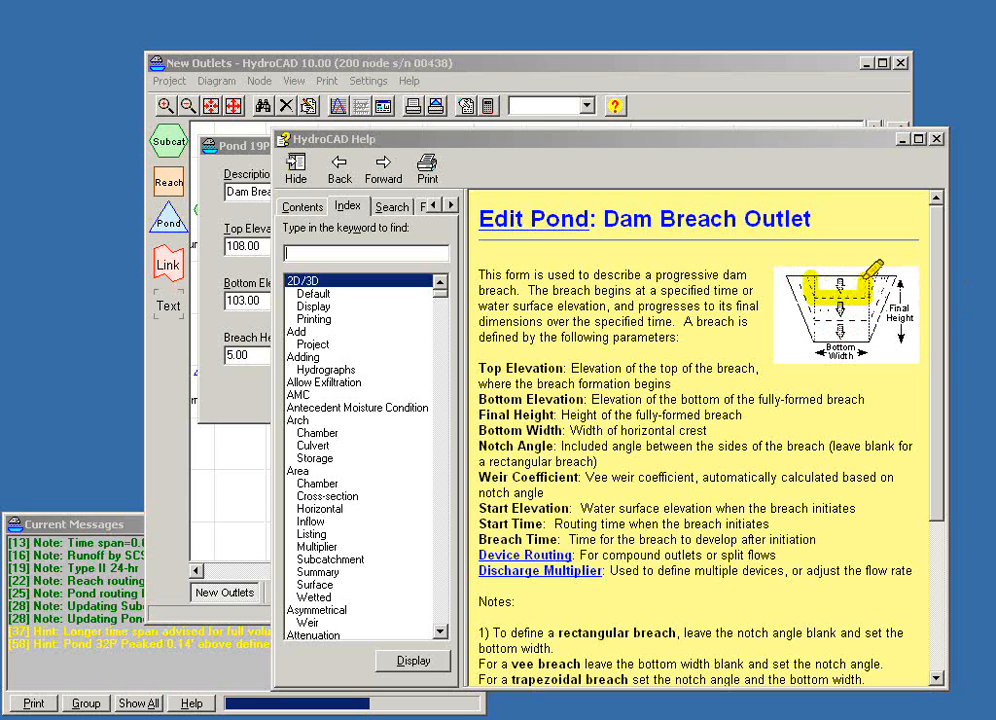
pyautogui.moveTo(812, 299)
pyautogui.mouseDown()
pyautogui.moveTo(812, 323)
pyautogui.moveTo(846, 341)
pyautogui.moveTo(867, 303)
pyautogui.mouseUp()
pyautogui.moveTo(797, 279)
pyautogui.mouseDown()
pyautogui.moveTo(810, 313)
pyautogui.moveTo(793, 283)
pyautogui.mouseUp()
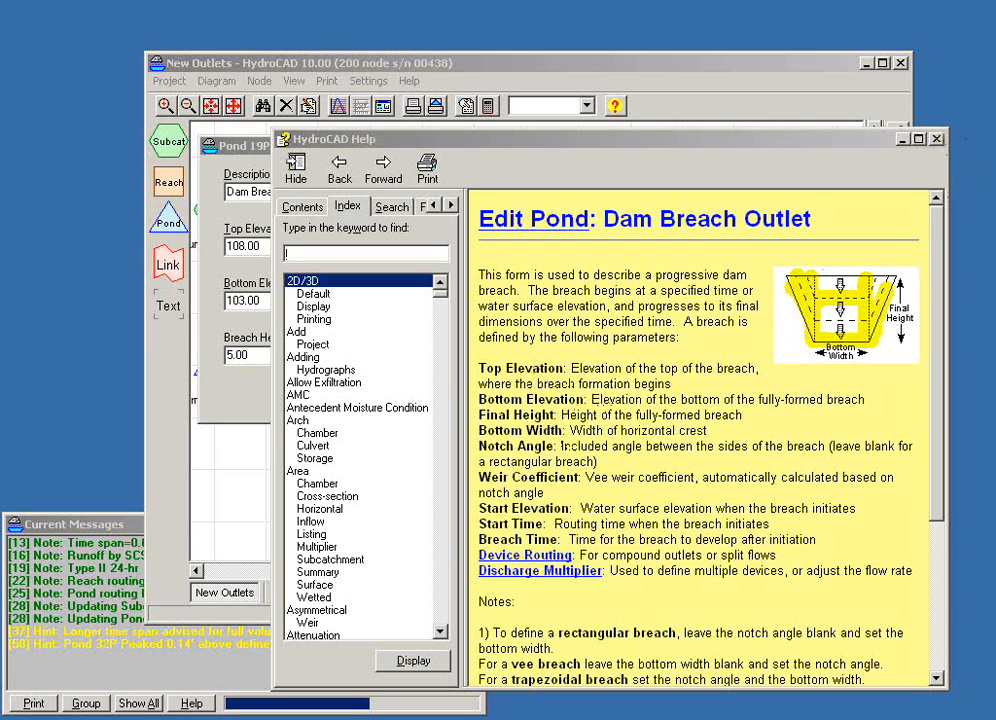
pyautogui.click(937, 140)
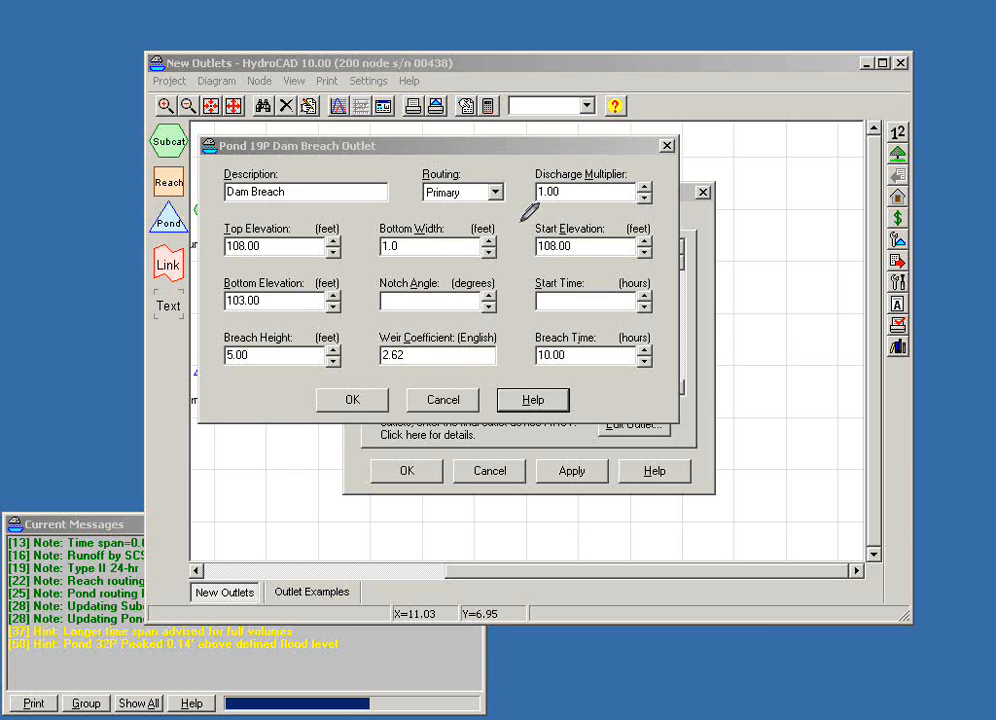
# Step: Review the dam breach's start elevation, start time, breach time and breach height, then cancel and close both pond 19P dialogs
pyautogui.moveTo(521, 219)
pyautogui.mouseDown()
pyautogui.moveTo(580, 205)
pyautogui.moveTo(670, 214)
pyautogui.moveTo(578, 267)
pyautogui.moveTo(524, 249)
pyautogui.mouseUp()
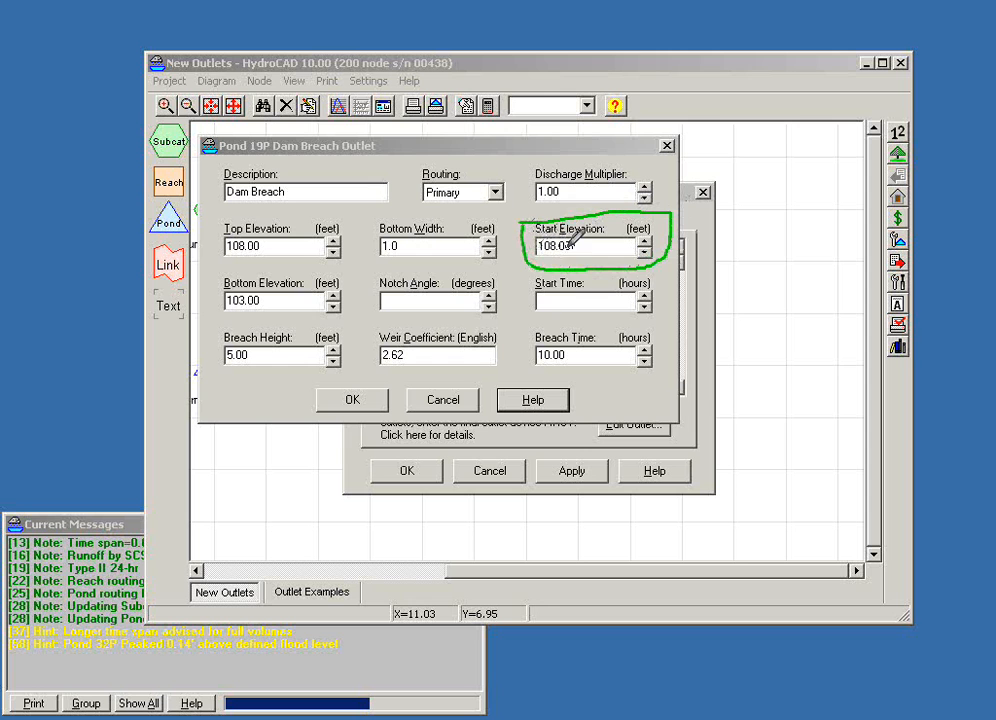
pyautogui.moveTo(530, 285)
pyautogui.mouseDown()
pyautogui.moveTo(655, 272)
pyautogui.moveTo(645, 305)
pyautogui.moveTo(522, 290)
pyautogui.moveTo(531, 286)
pyautogui.mouseUp()
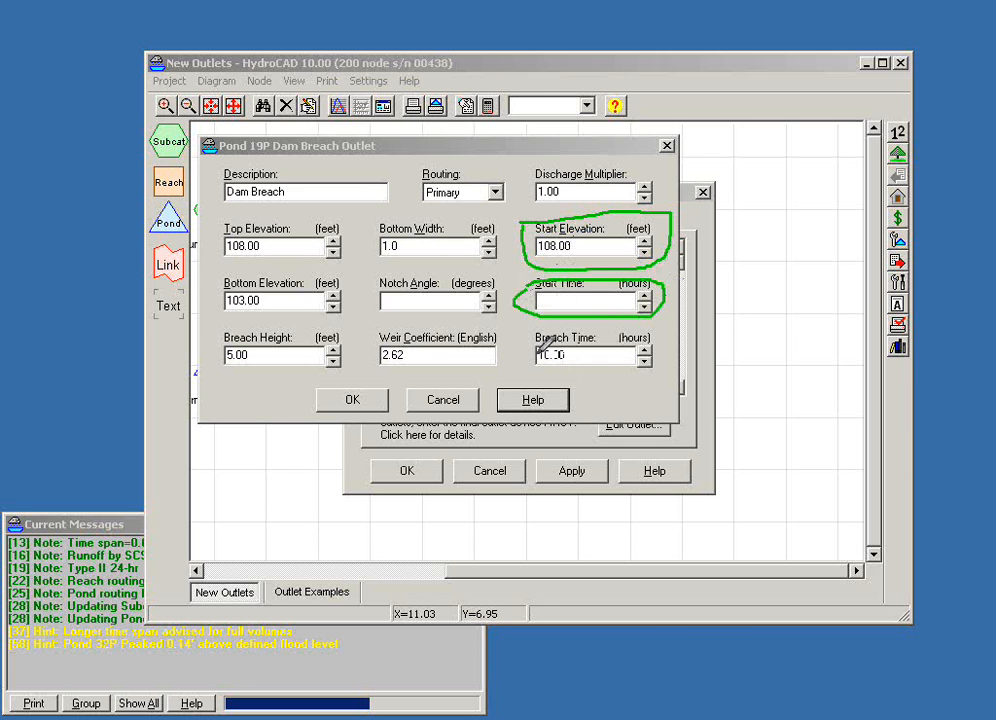
pyautogui.moveTo(527, 341)
pyautogui.mouseDown()
pyautogui.moveTo(612, 322)
pyautogui.moveTo(658, 355)
pyautogui.moveTo(529, 358)
pyautogui.moveTo(537, 326)
pyautogui.mouseUp()
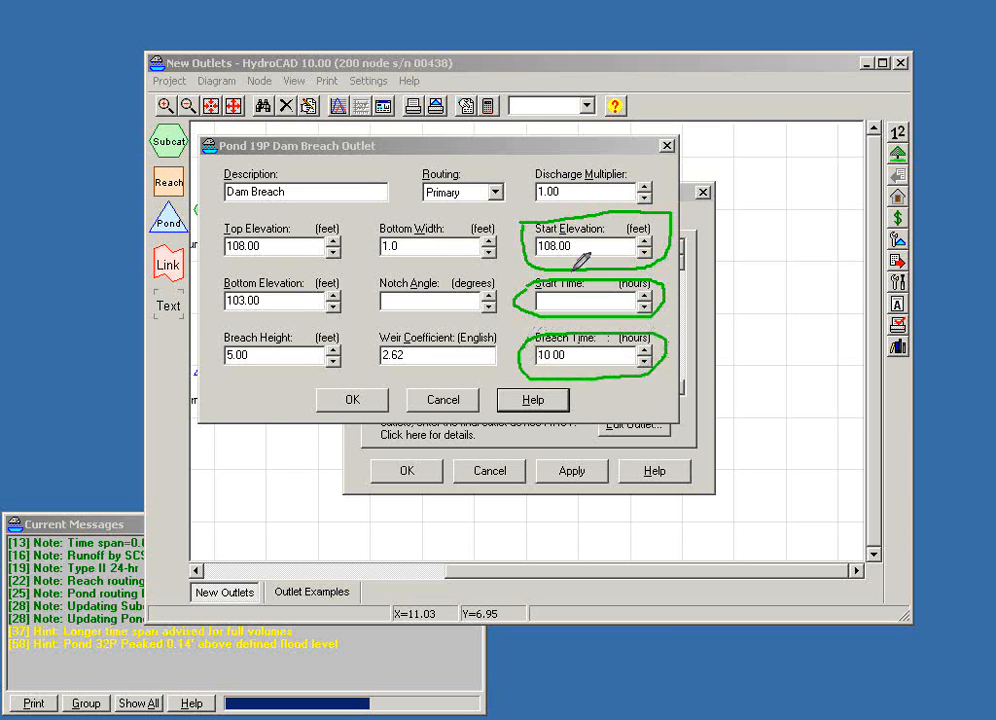
pyautogui.moveTo(505, 258); pyautogui.dragTo(528, 246)
pyautogui.moveTo(499, 311); pyautogui.dragTo(527, 305)
pyautogui.moveTo(256, 340); pyautogui.dragTo(224, 331)
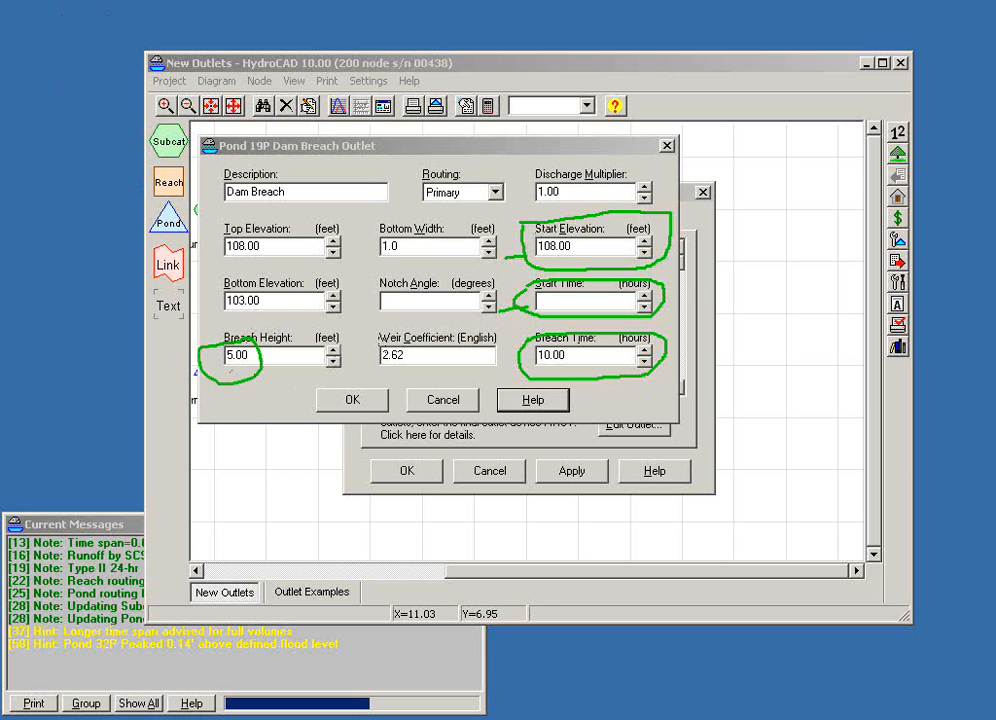
pyautogui.click(443, 399)
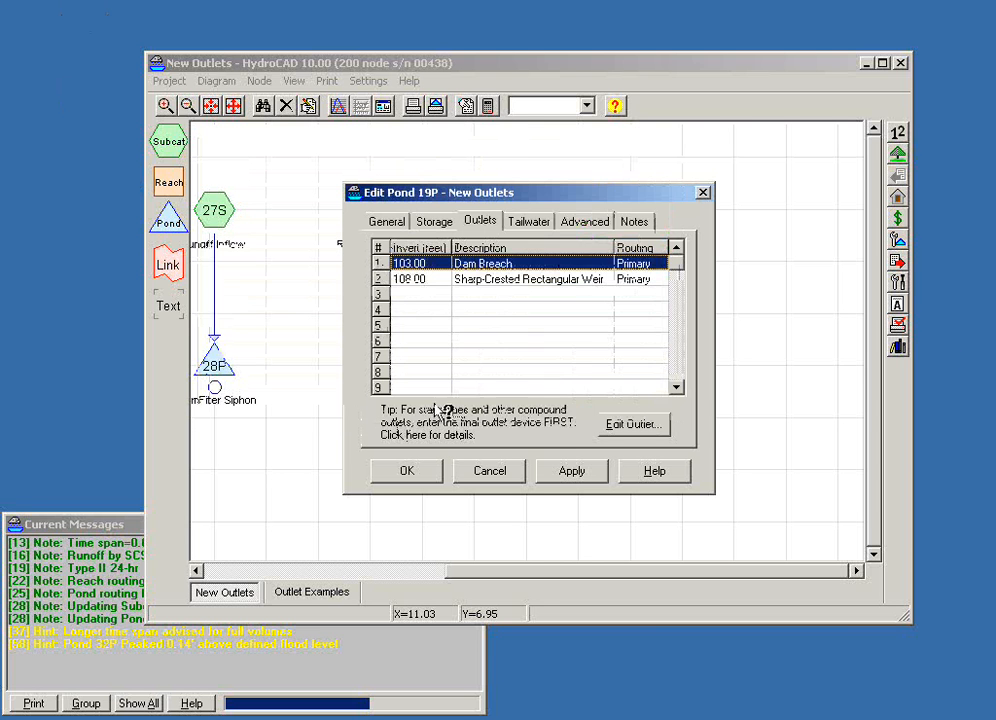
pyautogui.click(428, 474)
# Step: Open pond 19P's hydrograph report and add Elevation to the plotted report items
pyautogui.doubleClick(527, 367)
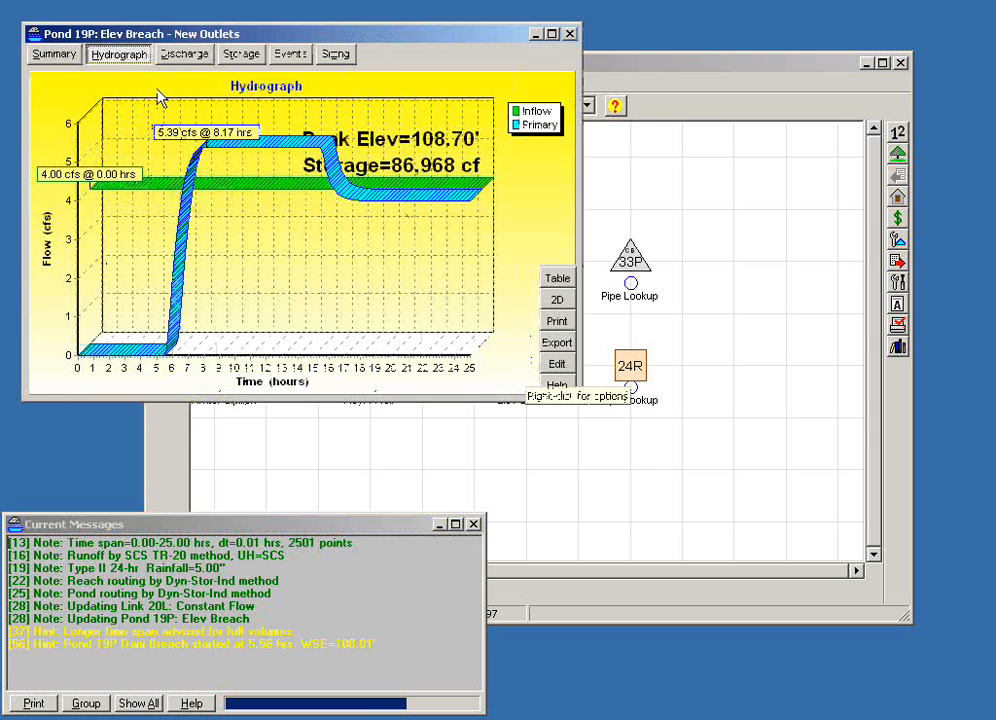
pyautogui.moveTo(197, 38); pyautogui.dragTo(403, 172)
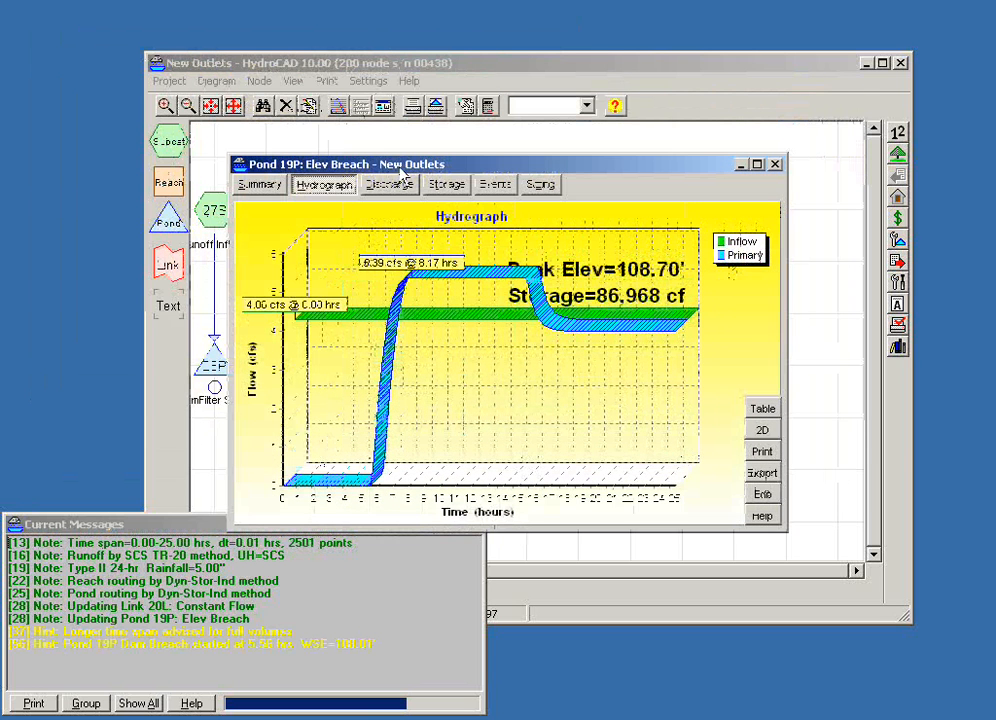
pyautogui.moveTo(403, 172); pyautogui.dragTo(271, 340)
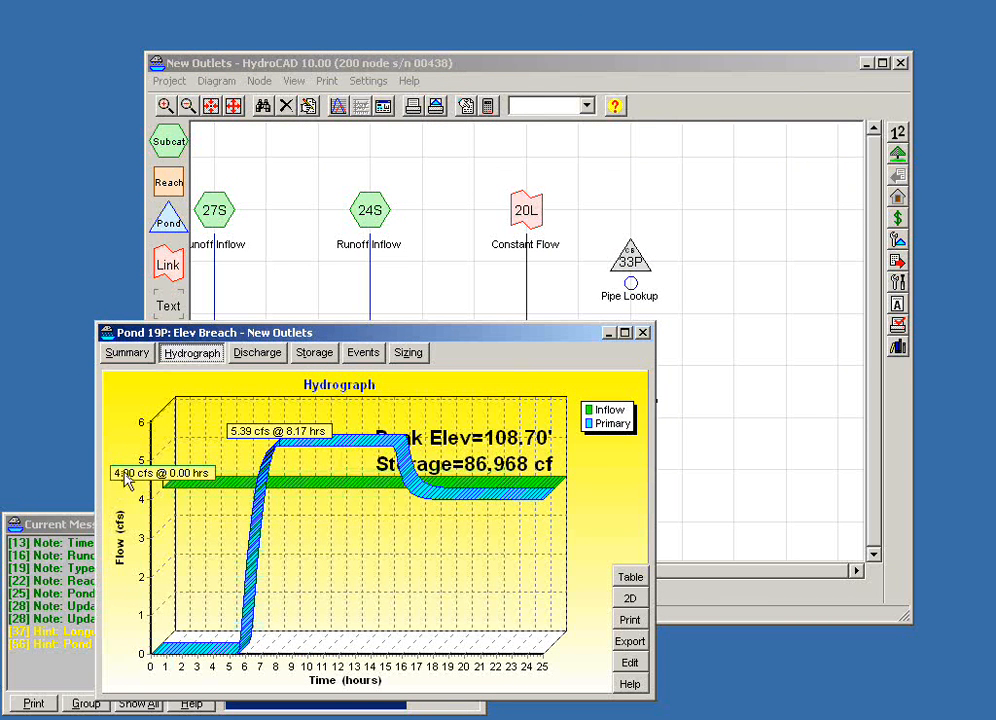
pyautogui.rightClick(355, 531)
pyautogui.moveTo(398, 536)
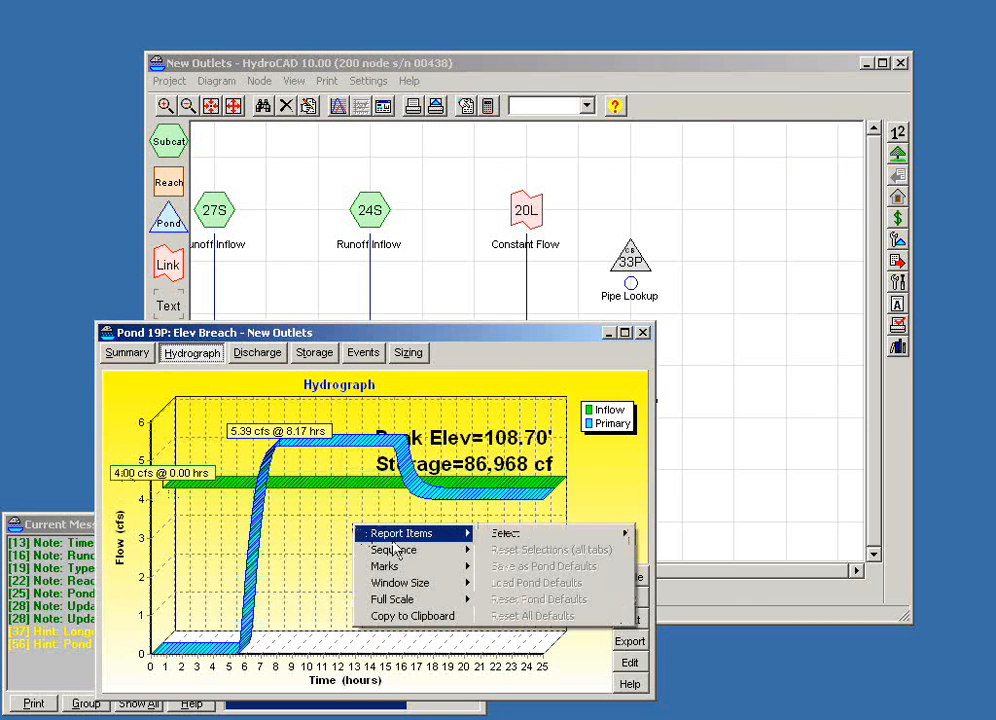
pyautogui.moveTo(502, 540)
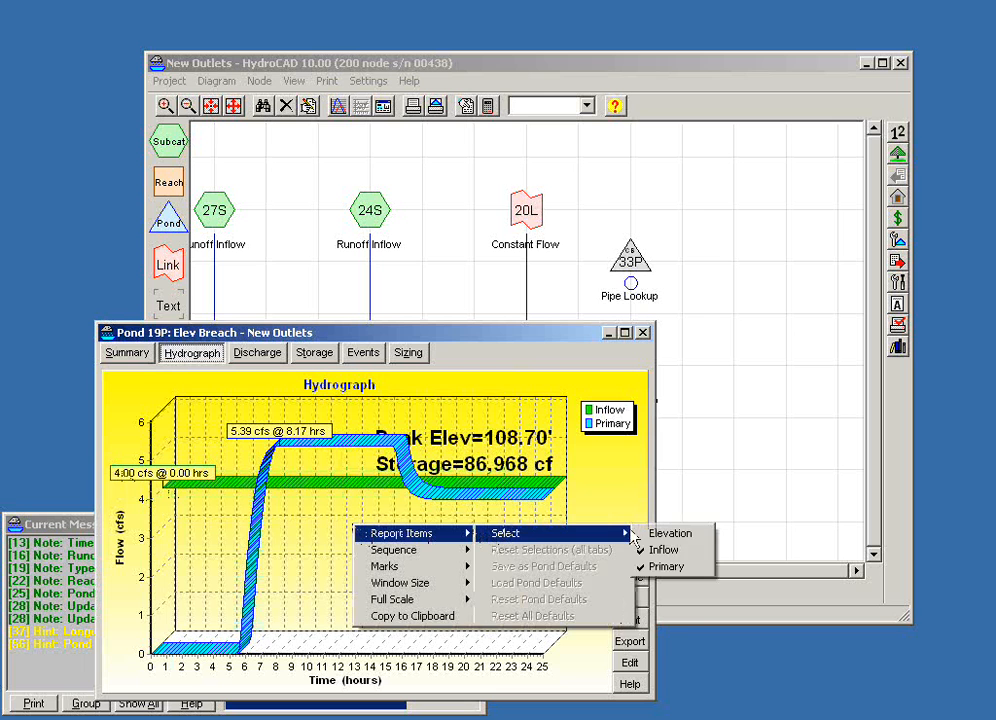
pyautogui.click(662, 535)
# Step: Switch the hydrograph to a 2D plot, view the pond summary, and return to the hydrograph
pyautogui.moveTo(480, 332); pyautogui.dragTo(650, 171)
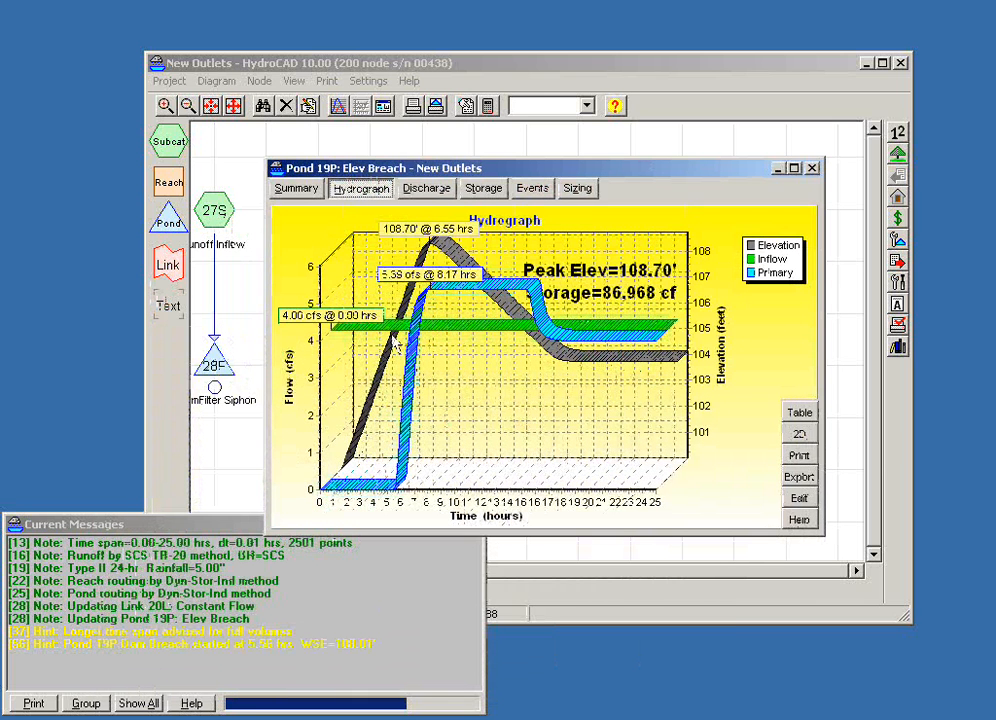
pyautogui.click(801, 438)
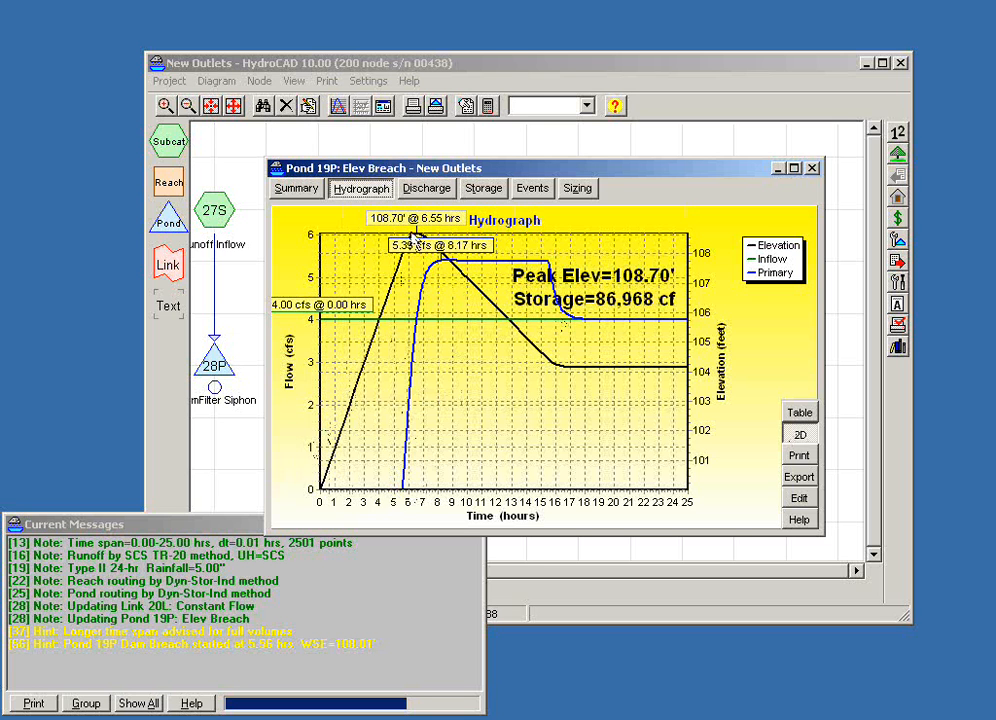
pyautogui.click(295, 192)
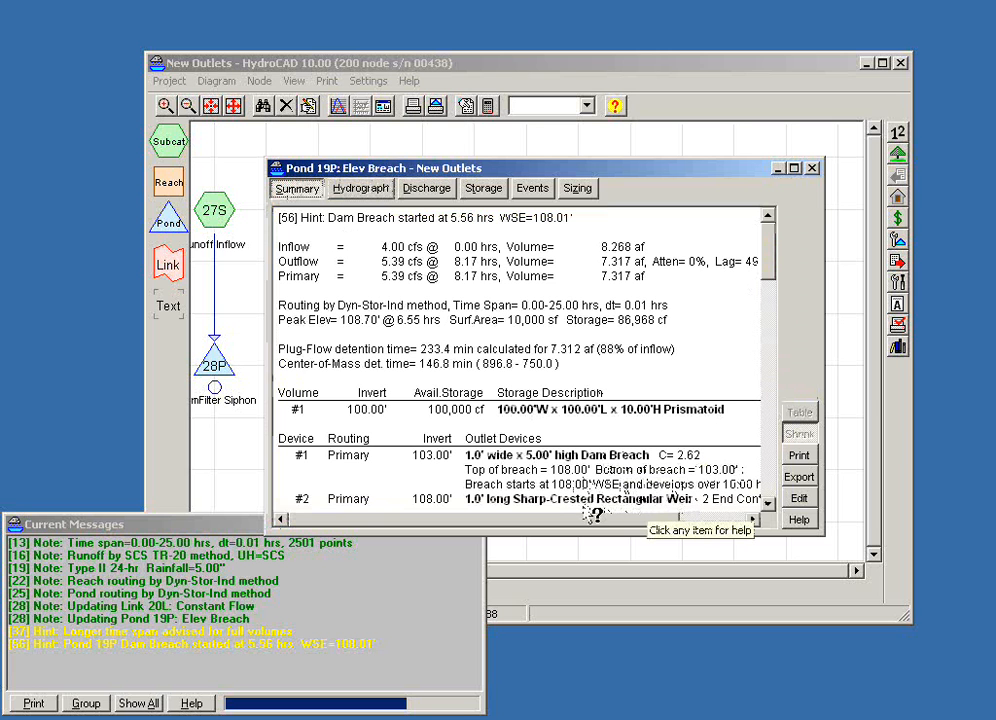
pyautogui.click(374, 197)
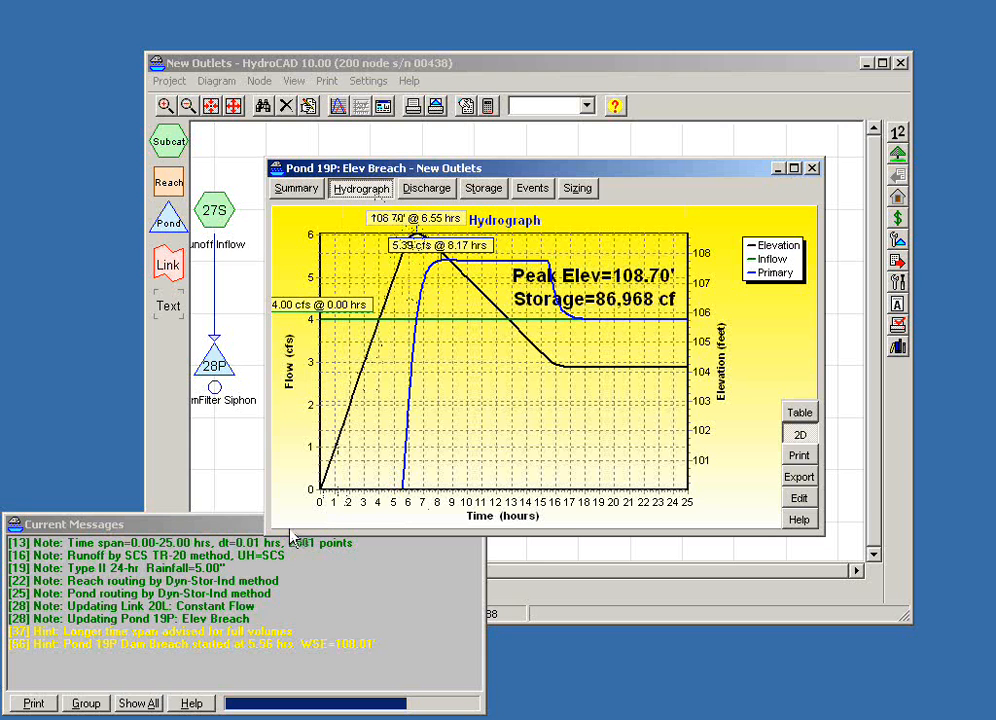
# Step: Read the dam breach start hint in the current messages window, then close that window
pyautogui.moveTo(235, 529); pyautogui.dragTo(424, 235)
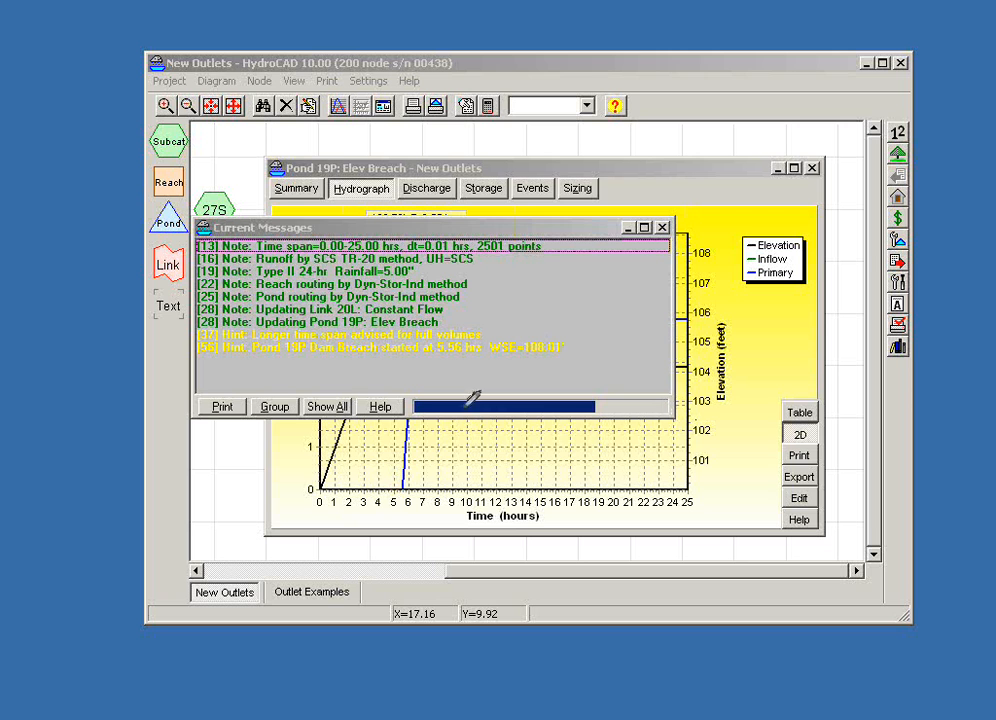
pyautogui.moveTo(500, 335)
pyautogui.mouseDown()
pyautogui.moveTo(548, 327)
pyautogui.moveTo(507, 355)
pyautogui.moveTo(517, 333)
pyautogui.mouseUp()
pyautogui.moveTo(419, 340)
pyautogui.mouseDown()
pyautogui.moveTo(456, 334)
pyautogui.moveTo(455, 352)
pyautogui.moveTo(431, 338)
pyautogui.mouseUp()
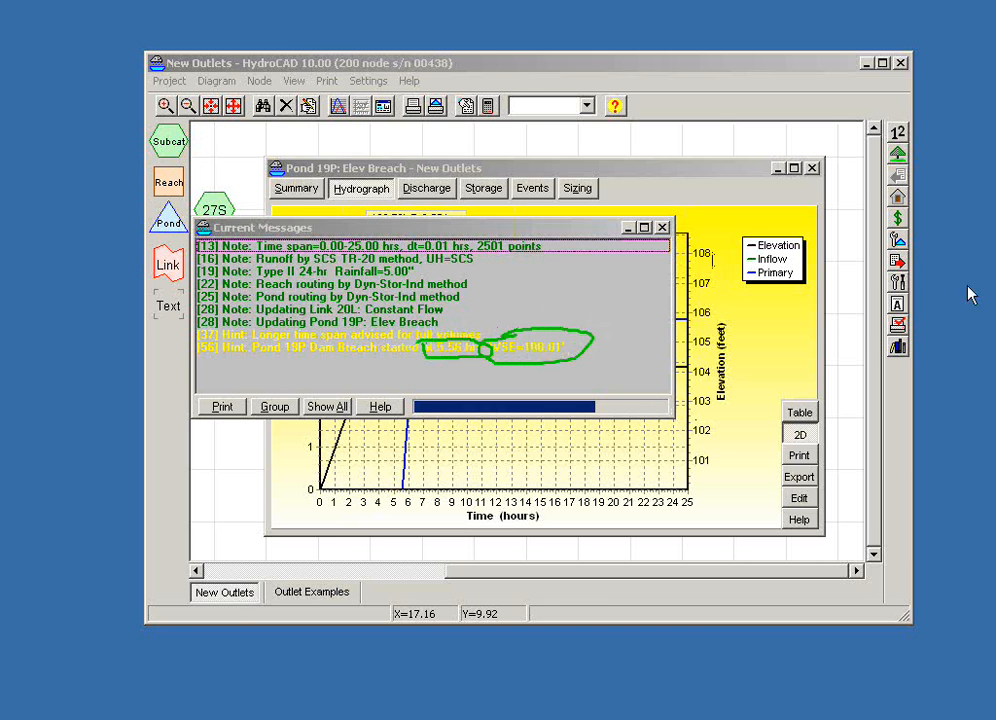
pyautogui.click(662, 228)
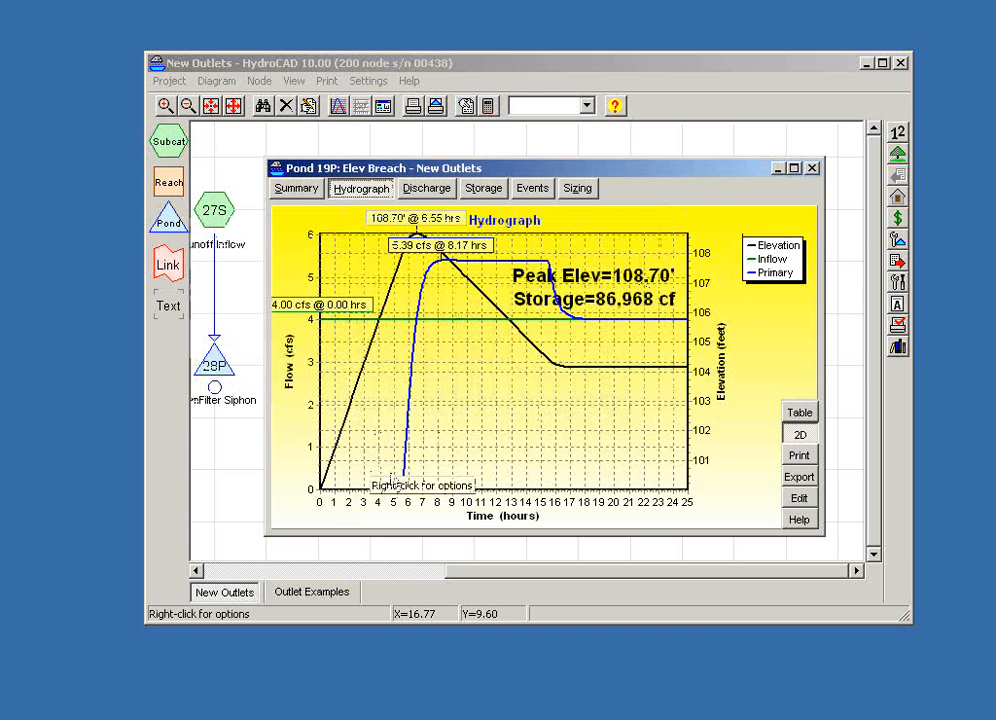
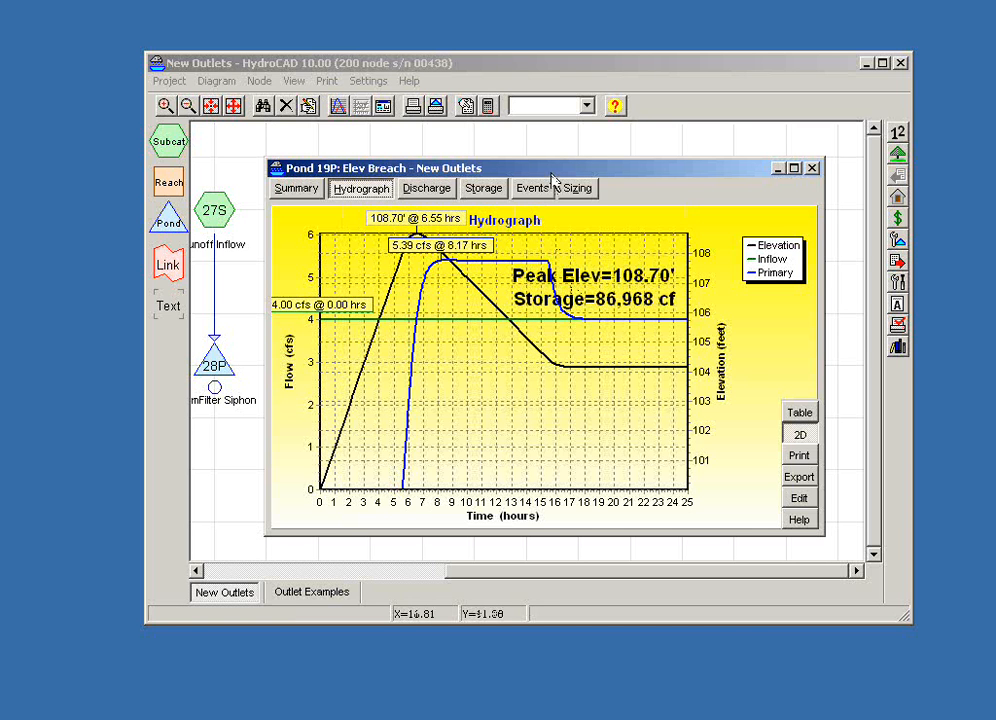
# Step: Close pond 19P's hydrograph report window
pyautogui.moveTo(551, 178)
pyautogui.mouseDown()
pyautogui.moveTo(556, 220)
pyautogui.moveTo(543, 180)
pyautogui.mouseUp()
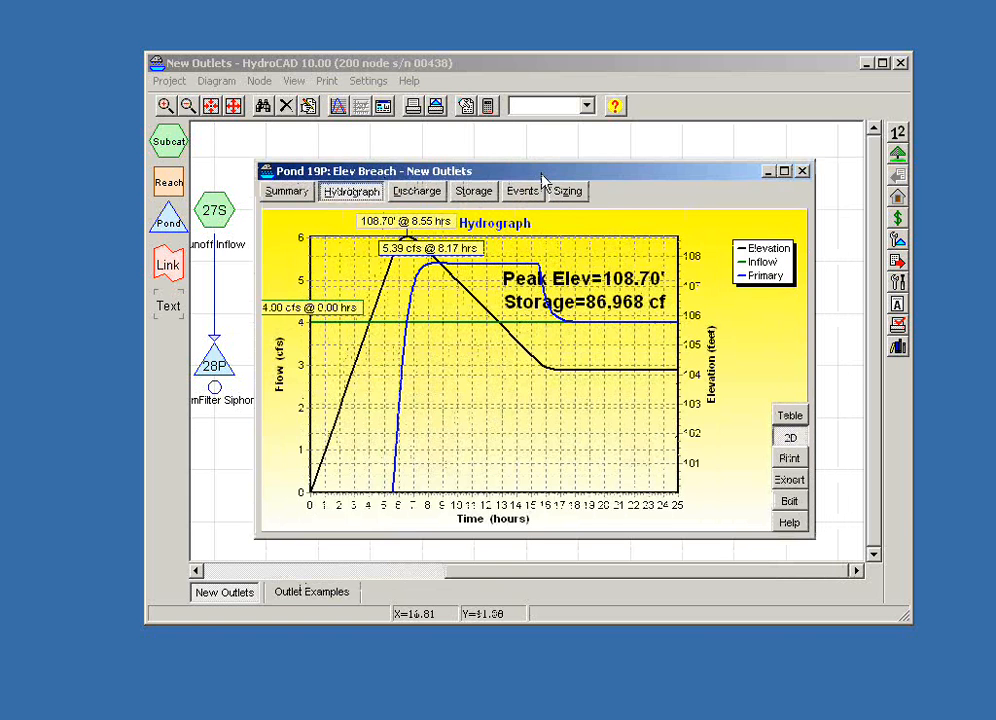
pyautogui.click(802, 171)
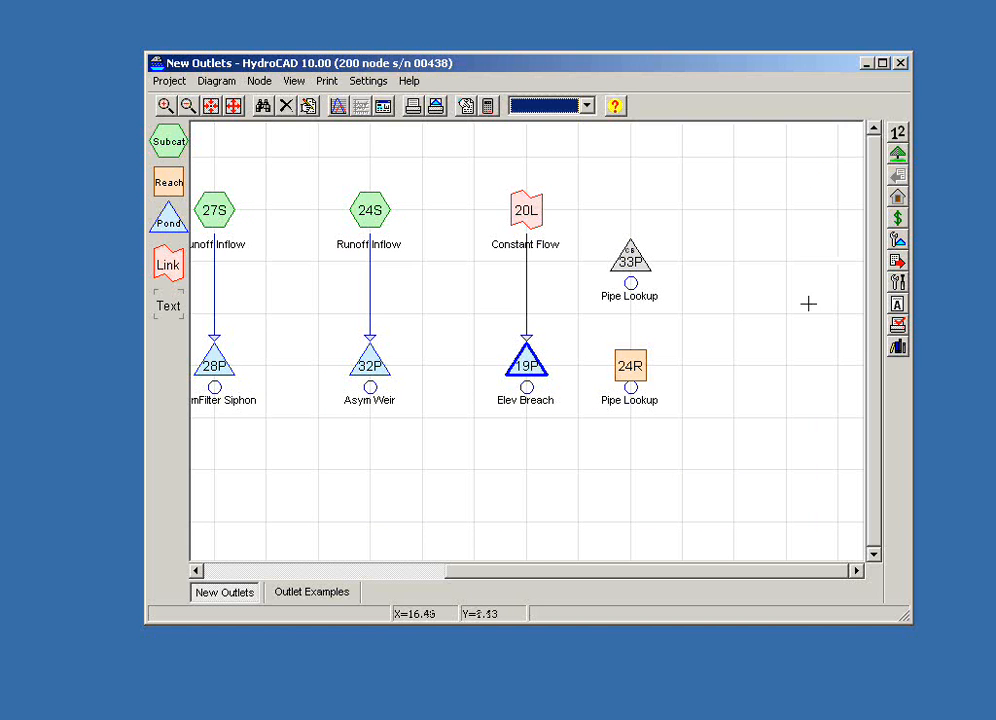
# Step: Open the RCP_Arch 88x54 culvert outlet of pond 33P for editing and examine its top and bottom radius
pyautogui.scroll(-1, 767, 316)
pyautogui.moveTo(763, 316); pyautogui.dragTo(670, 321)
pyautogui.scroll(2, 645, 320)
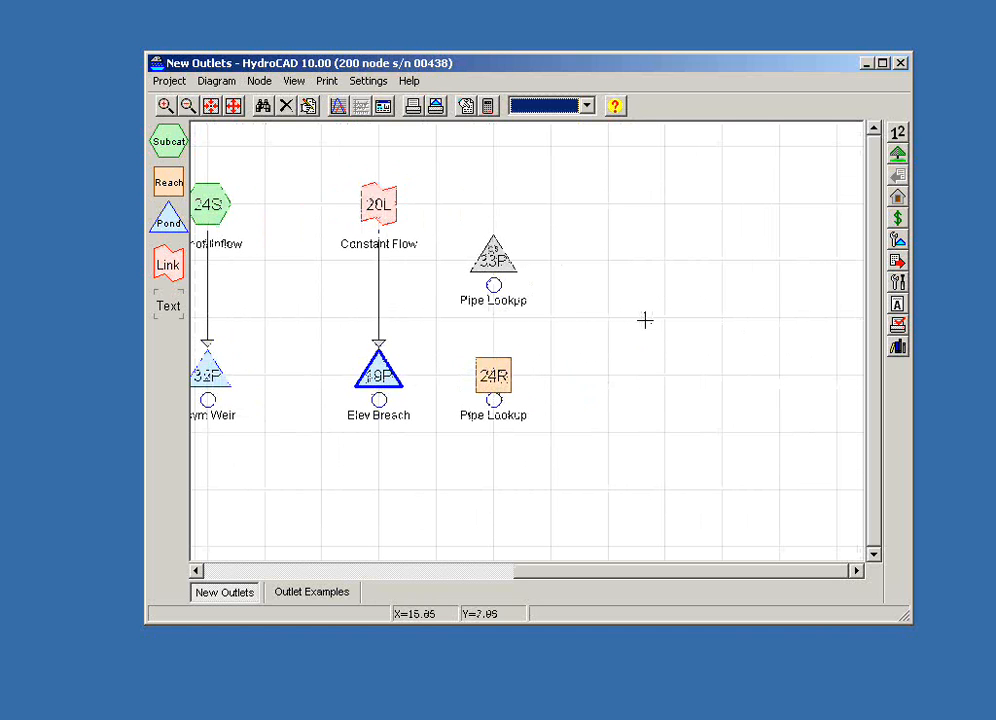
pyautogui.rightClick(493, 262)
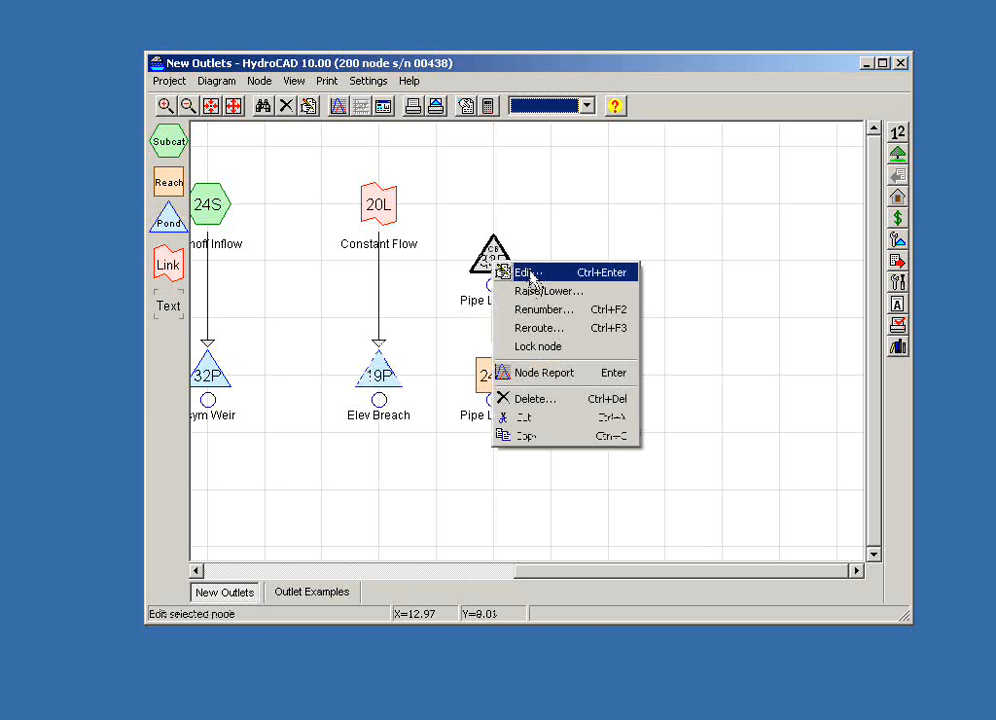
pyautogui.click(529, 278)
pyautogui.click(437, 224)
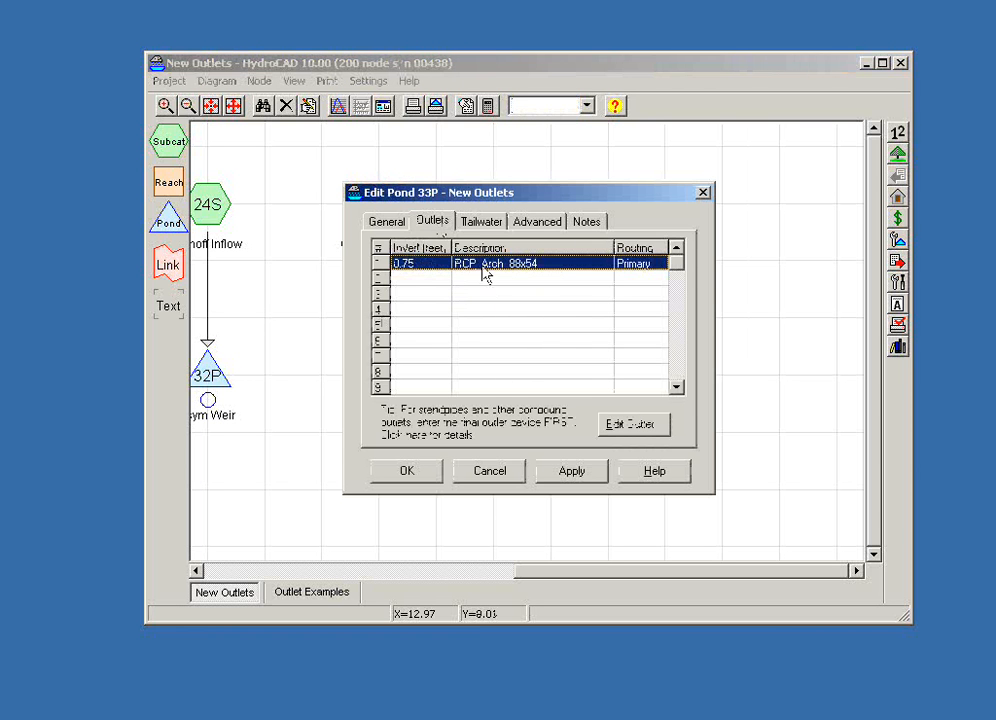
pyautogui.doubleClick(485, 264)
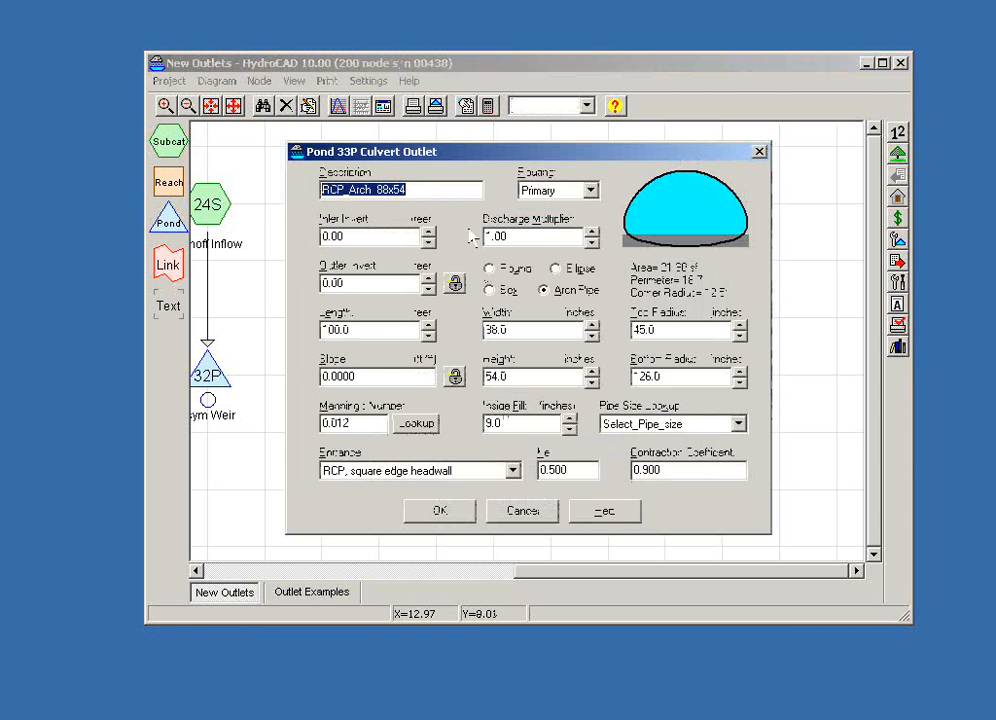
pyautogui.moveTo(468, 155)
pyautogui.mouseDown()
pyautogui.moveTo(475, 170)
pyautogui.moveTo(475, 158)
pyautogui.mouseUp()
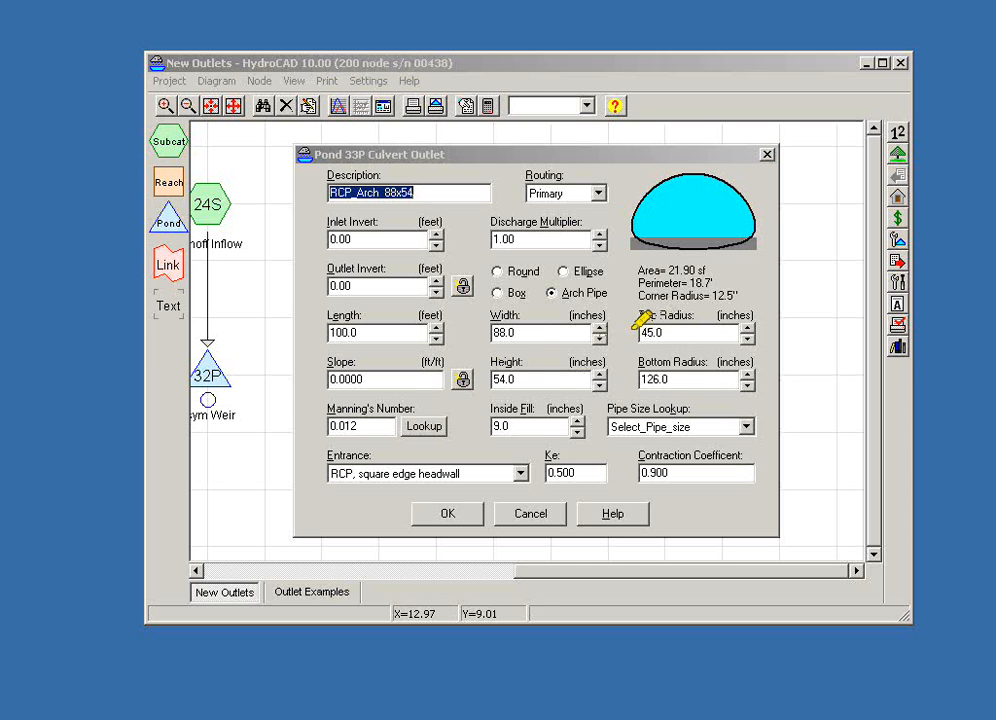
pyautogui.moveTo(632, 330); pyautogui.dragTo(685, 330)
pyautogui.moveTo(638, 380); pyautogui.dragTo(710, 374)
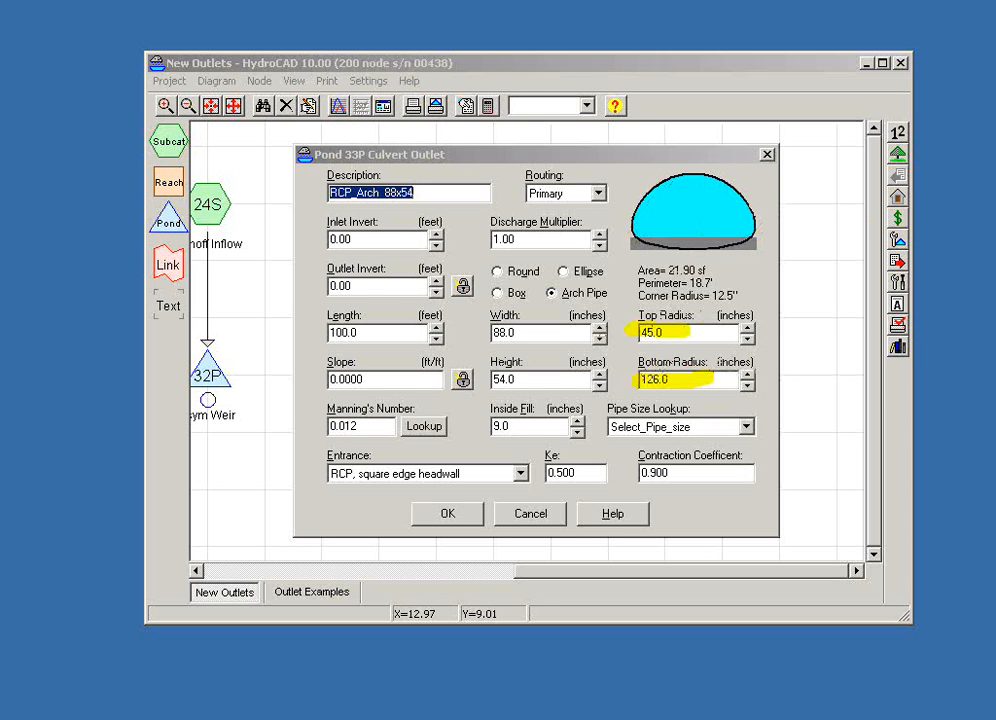
# Step: Choose the CMP_Arch_1/2 42x29 pipe from the culvert's pipe size lookup
pyautogui.click(746, 427)
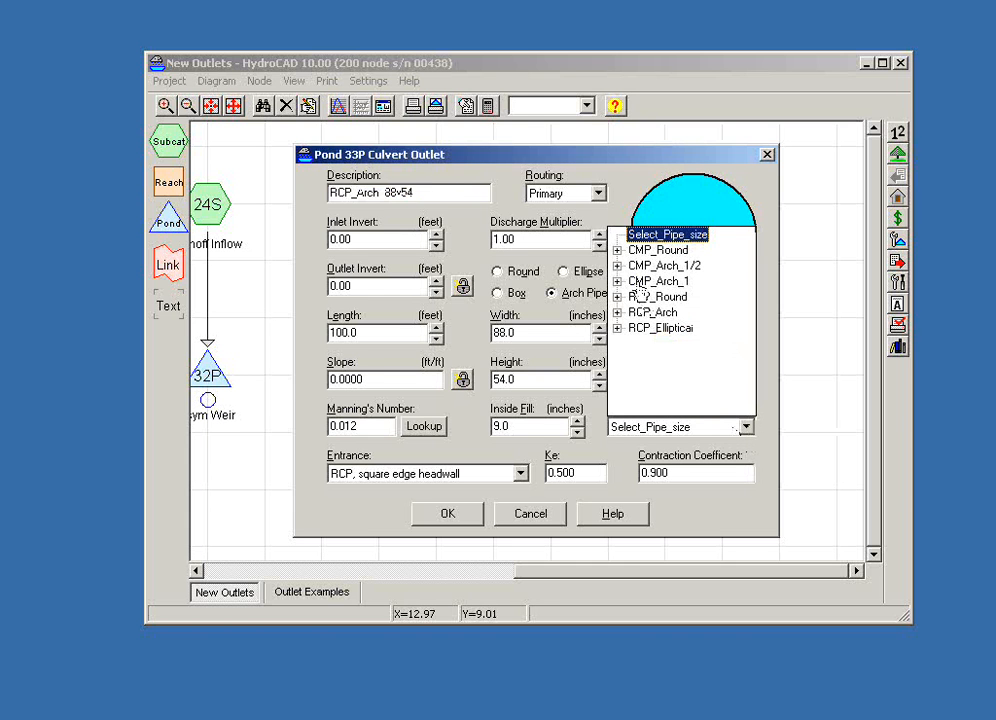
pyautogui.click(618, 268)
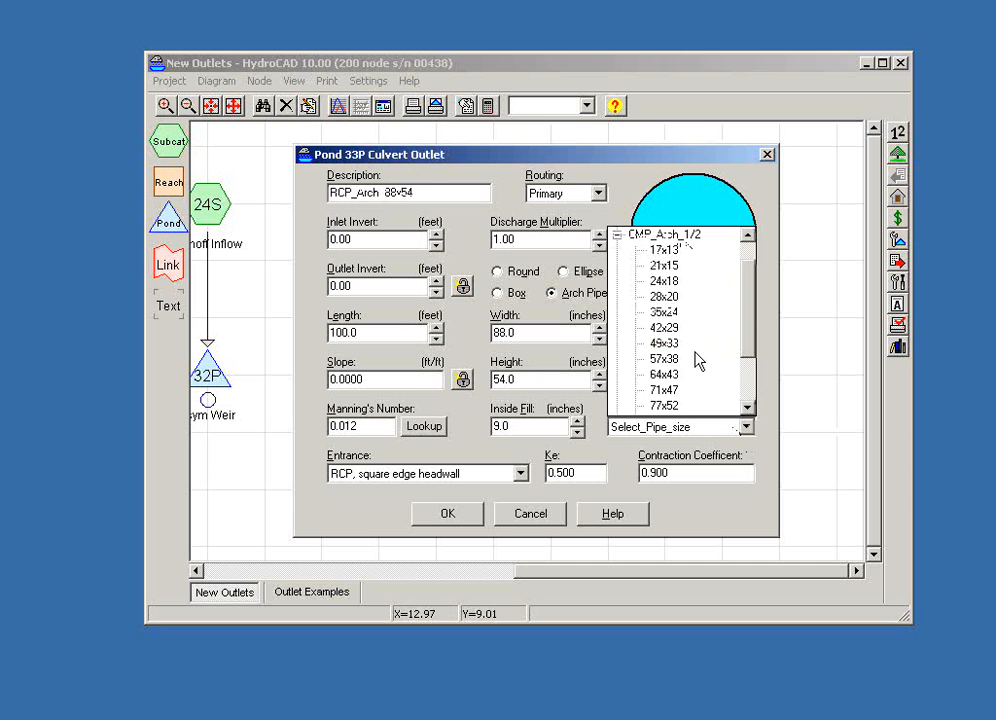
pyautogui.click(664, 329)
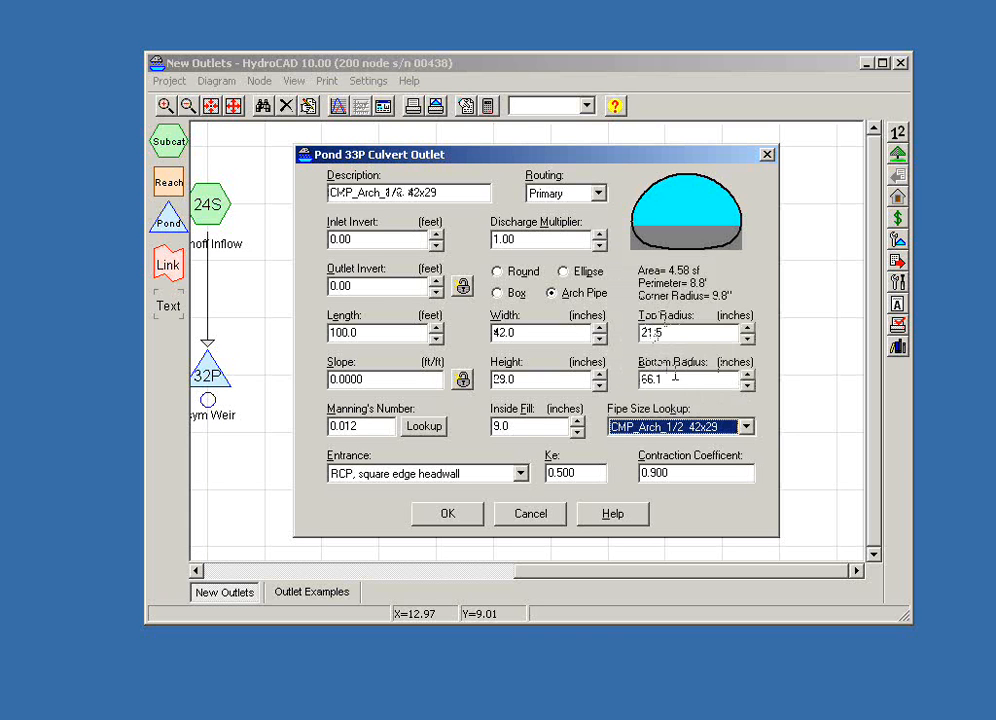
# Step: Choose the RCP_Round 36" pipe from the culvert's pipe size lookup
pyautogui.click(746, 428)
pyautogui.moveTo(752, 338); pyautogui.dragTo(752, 374)
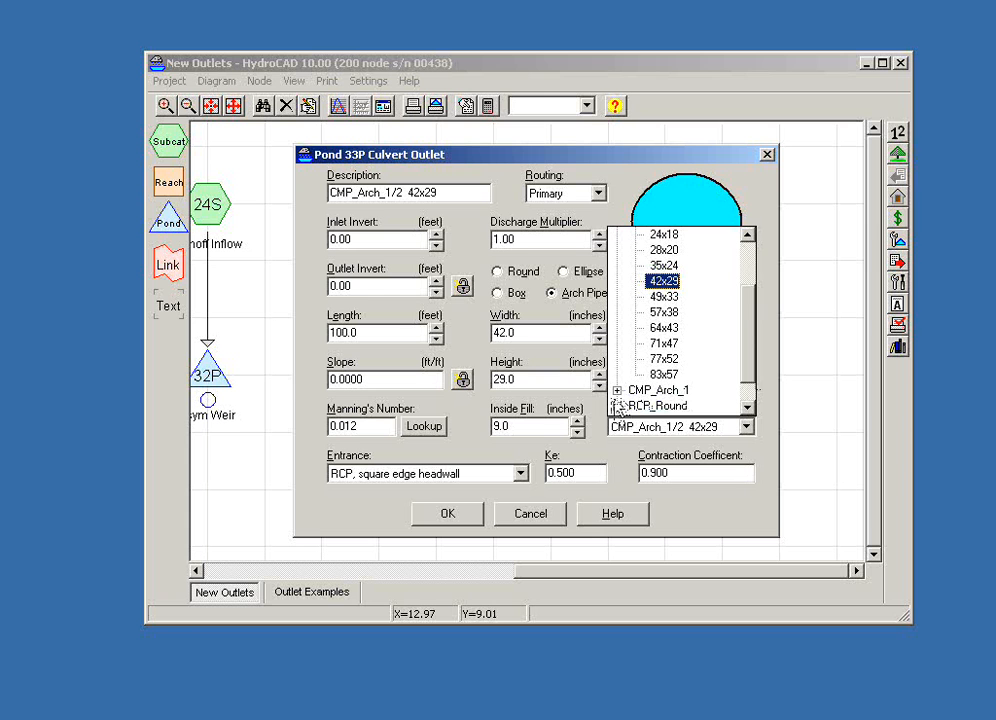
pyautogui.click(617, 391)
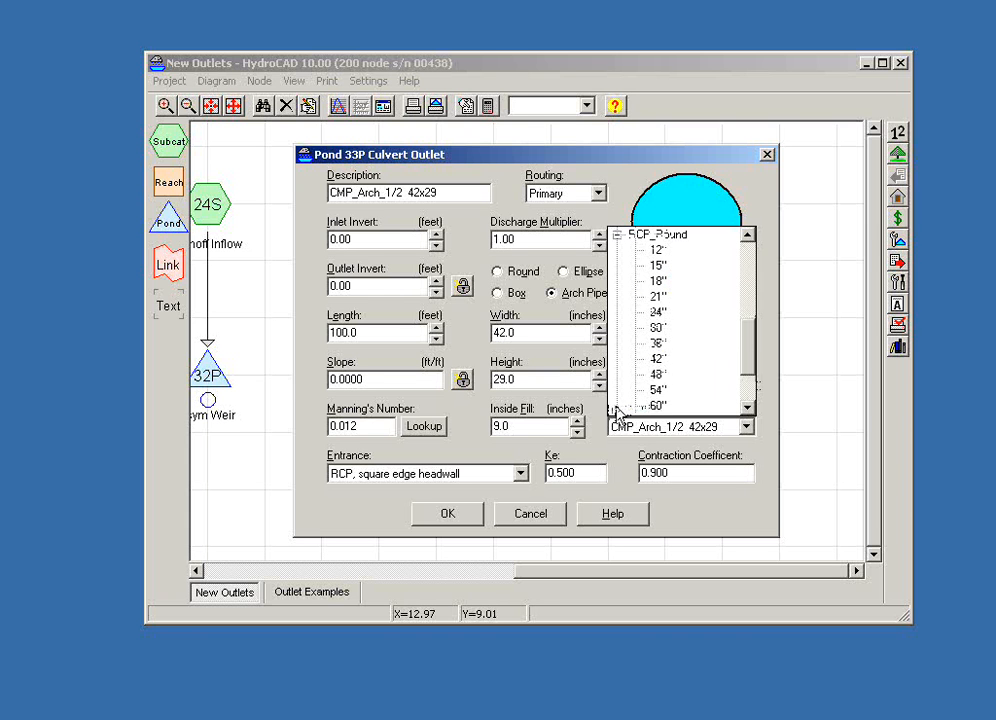
pyautogui.click(658, 346)
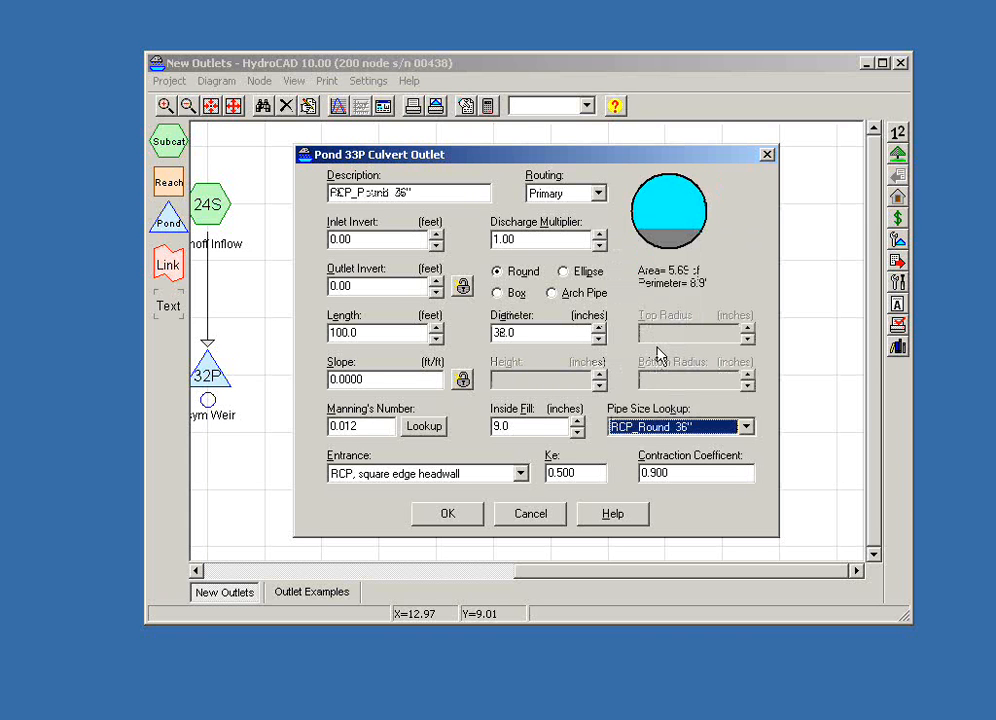
# Step: Choose the RCP_Elliptical 49x32 pipe from the pipe size lookup, then cancel both pond 33P dialogs
pyautogui.click(745, 428)
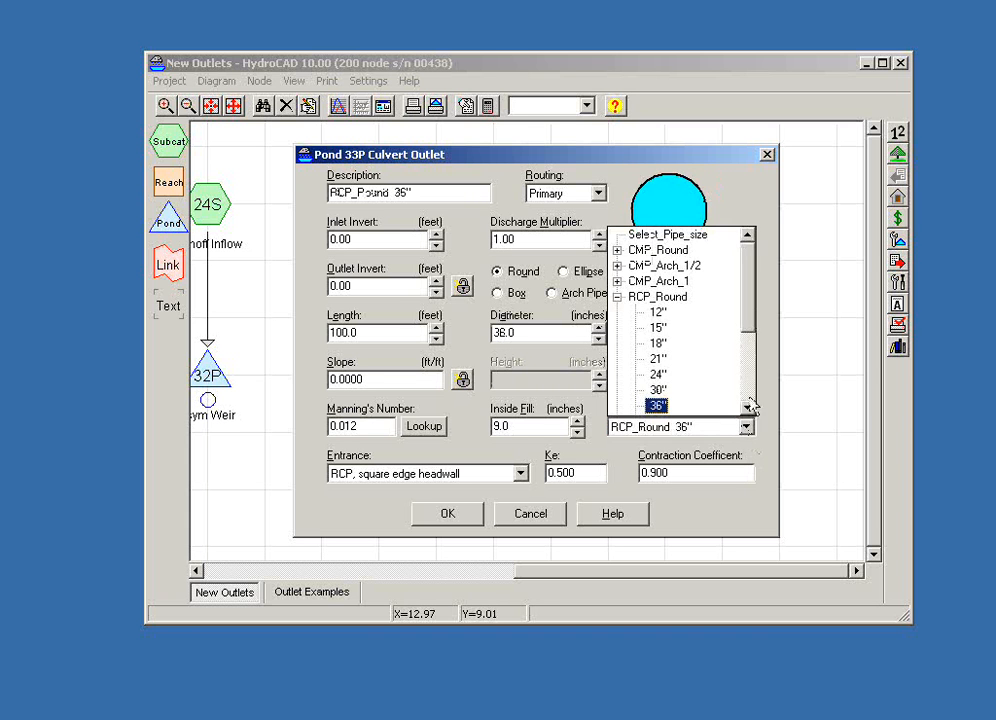
pyautogui.moveTo(749, 324); pyautogui.dragTo(752, 404)
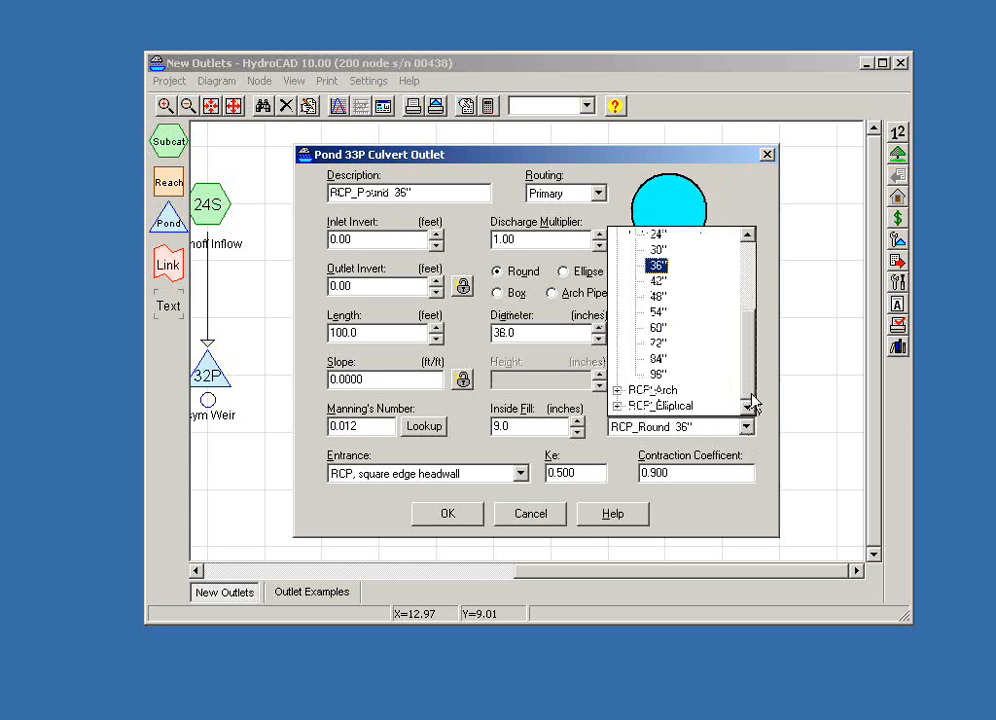
pyautogui.click(617, 405)
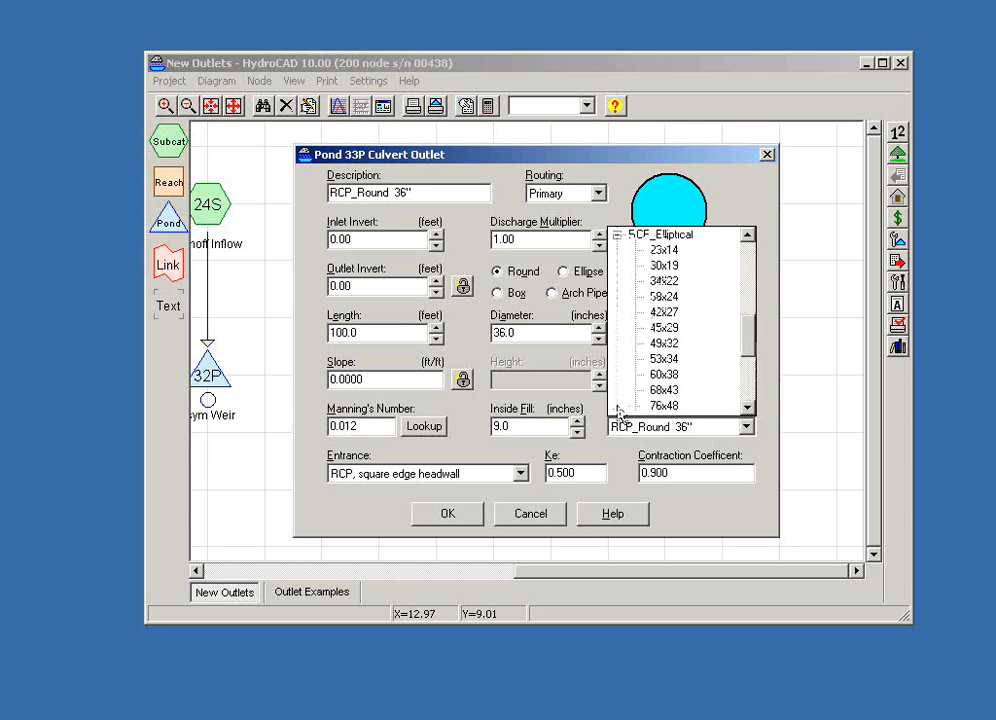
pyautogui.click(672, 344)
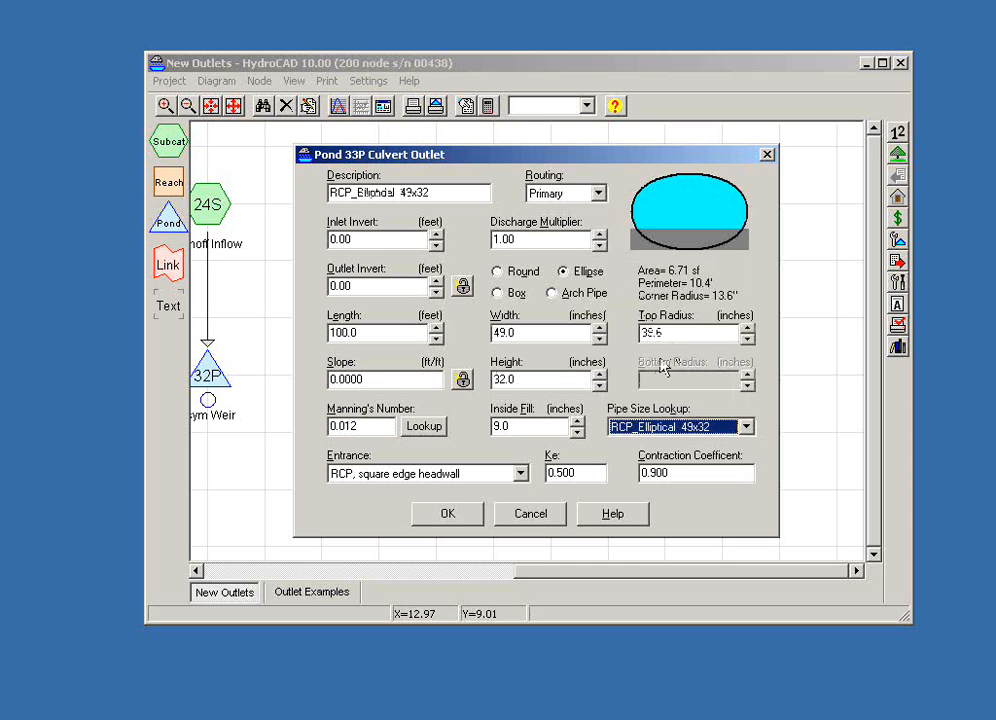
pyautogui.click(531, 514)
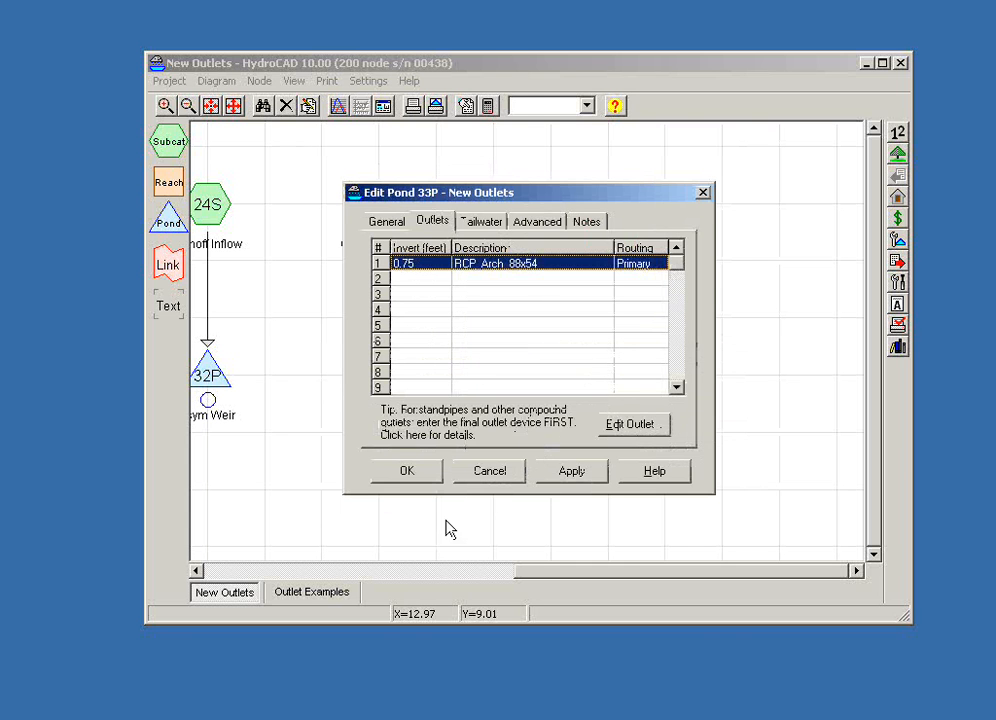
pyautogui.click(491, 470)
# Step: Open the prefab chamber library report in the Chamber Example #1 project and scroll through the manufacturers
pyautogui.click(899, 66)
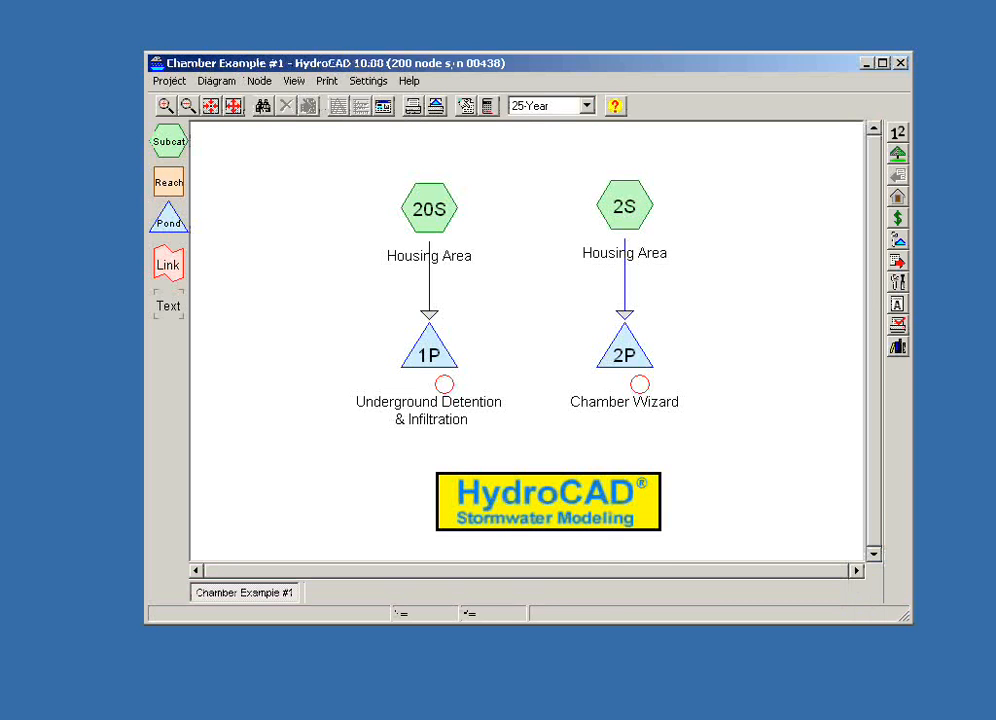
pyautogui.click(897, 348)
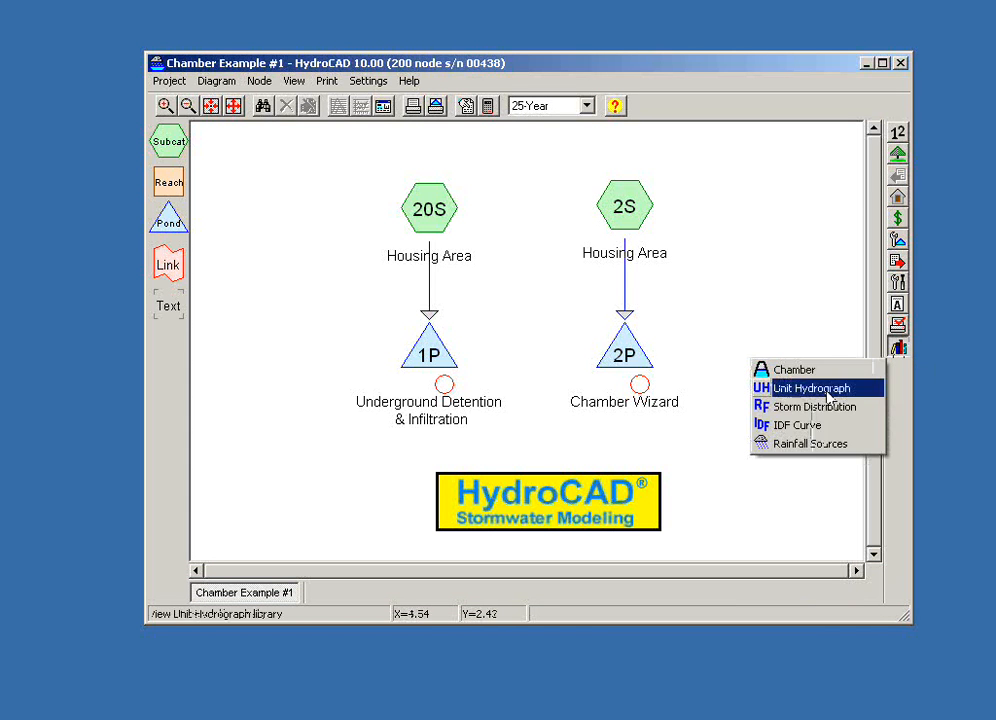
pyautogui.click(792, 372)
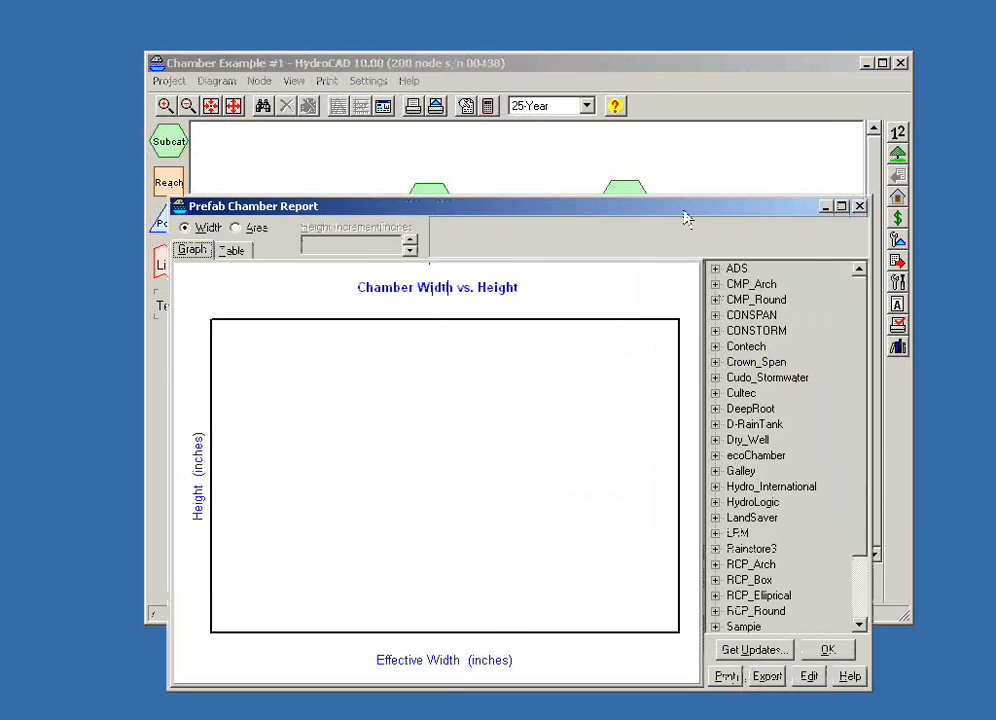
pyautogui.moveTo(686, 218); pyautogui.dragTo(609, 19)
pyautogui.moveTo(789, 282); pyautogui.dragTo(783, 257)
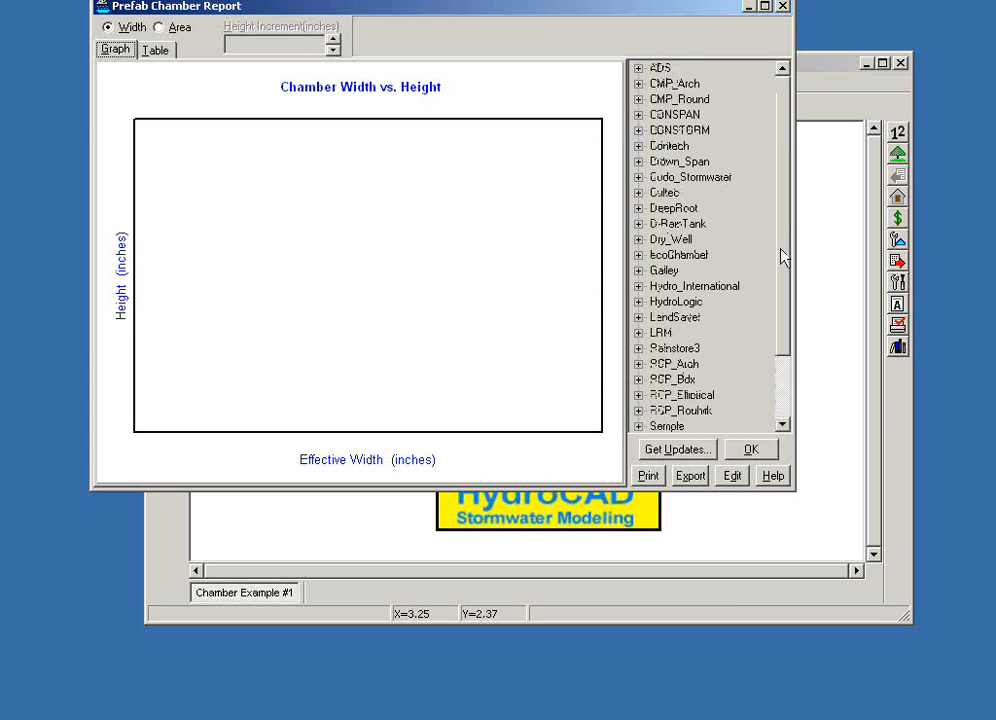
pyautogui.moveTo(783, 257); pyautogui.dragTo(778, 302)
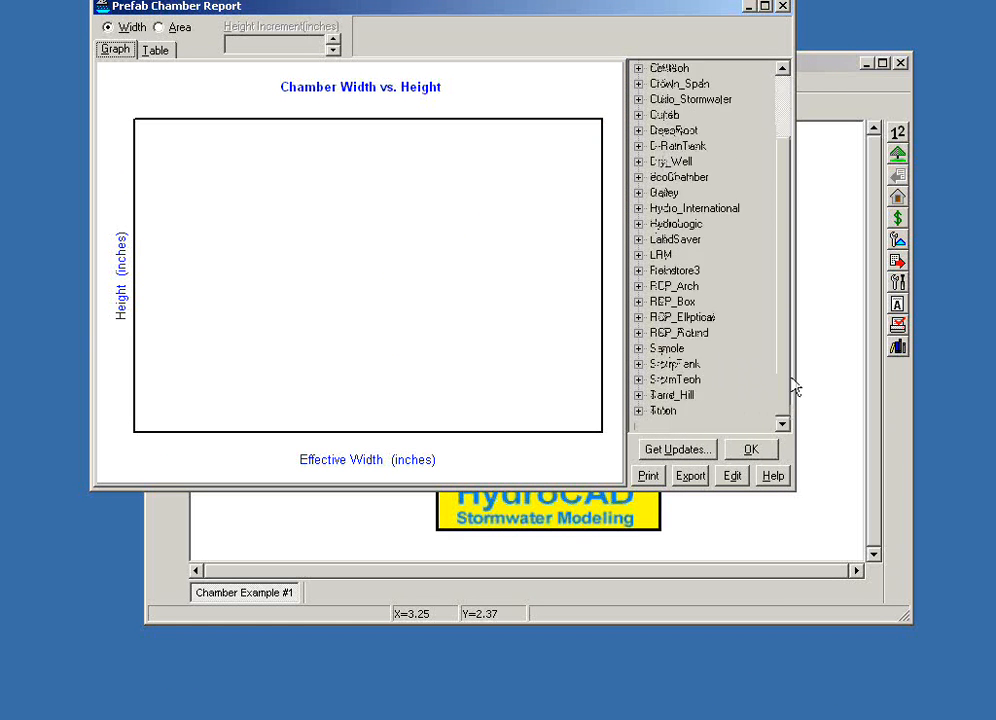
# Step: Plot StormTech MC-3500 b +Cap and MC-4500 +Cap chambers together in the chamber report, then close it
pyautogui.click(639, 384)
pyautogui.click(673, 339)
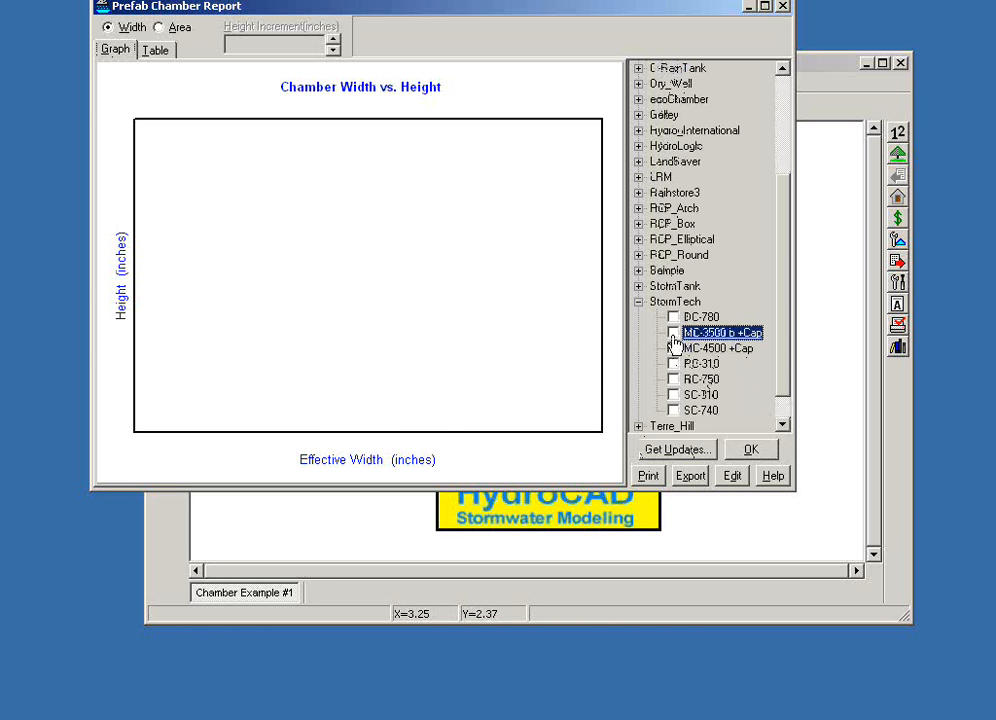
pyautogui.click(674, 349)
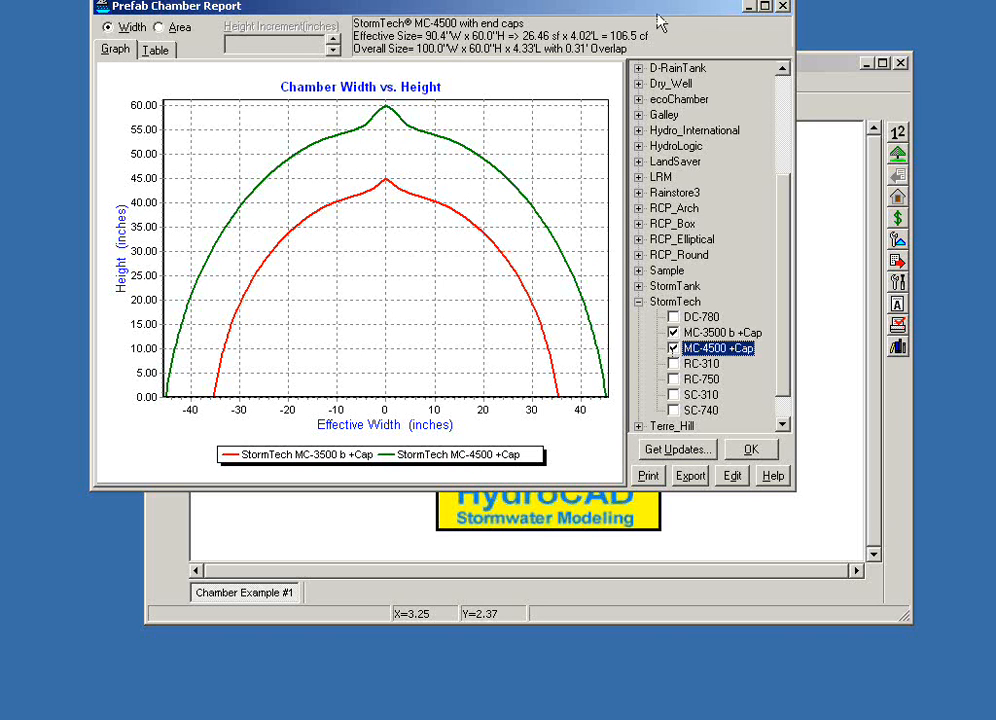
pyautogui.moveTo(711, 11); pyautogui.dragTo(717, 38)
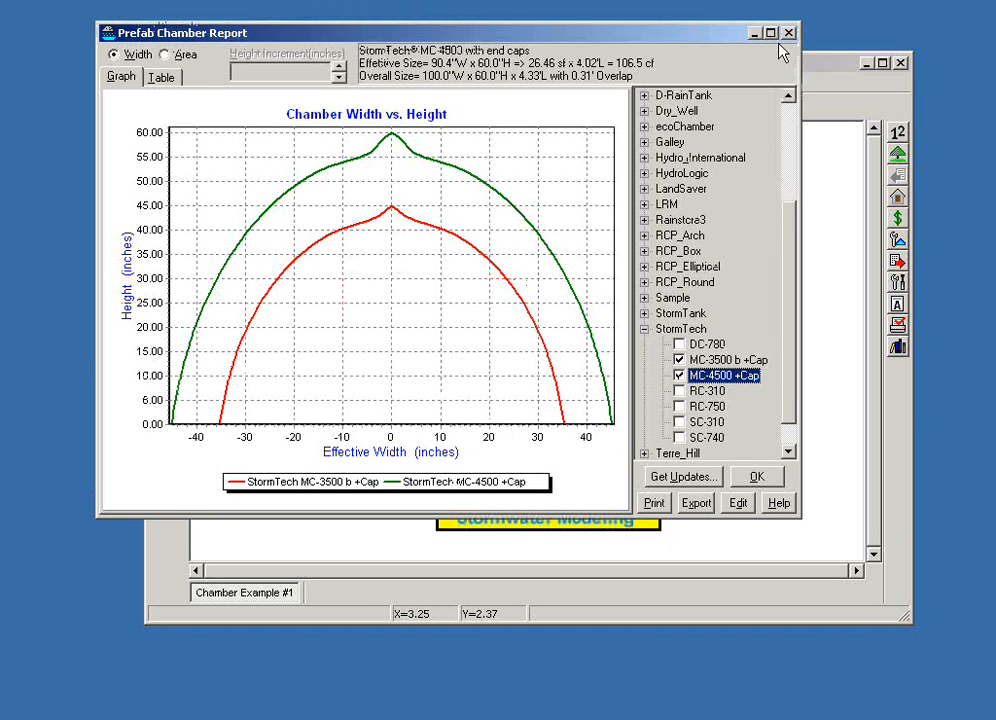
pyautogui.click(789, 36)
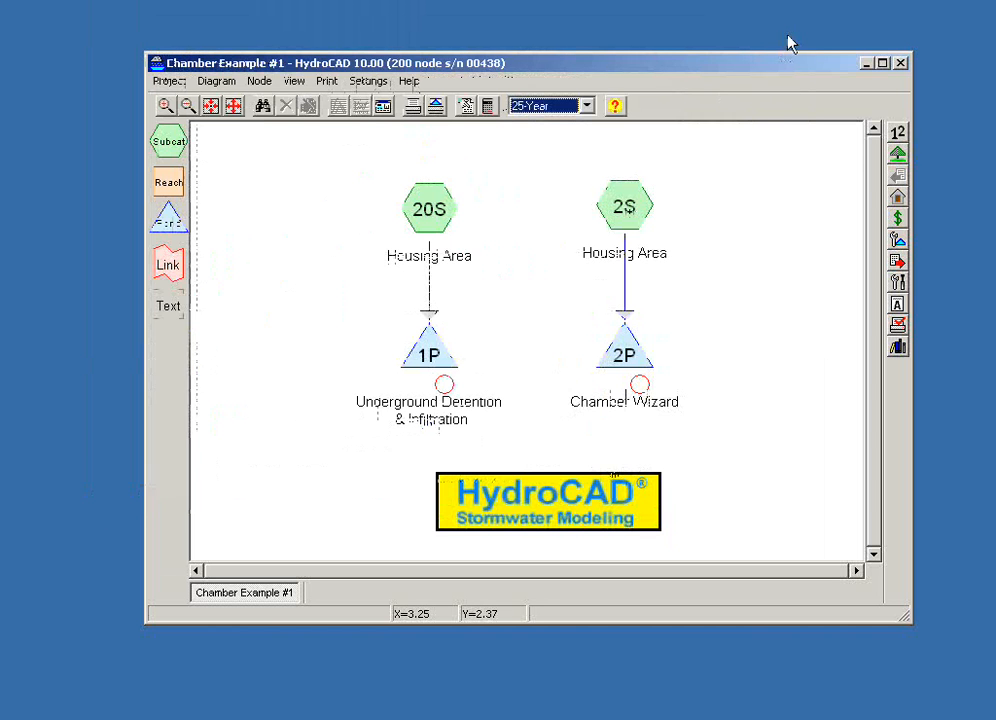
# Step: Open the Sample 102A chamber storage of pond 2P in the Chamber Wizard
pyautogui.click(621, 356)
pyautogui.rightClick(621, 357)
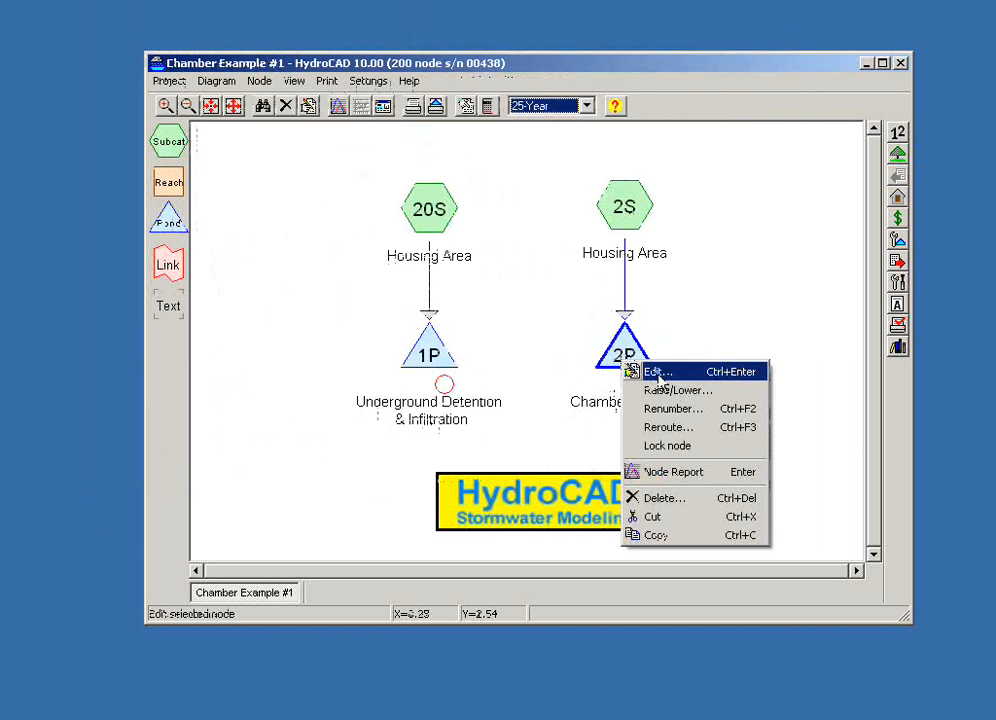
pyautogui.click(667, 371)
pyautogui.click(435, 221)
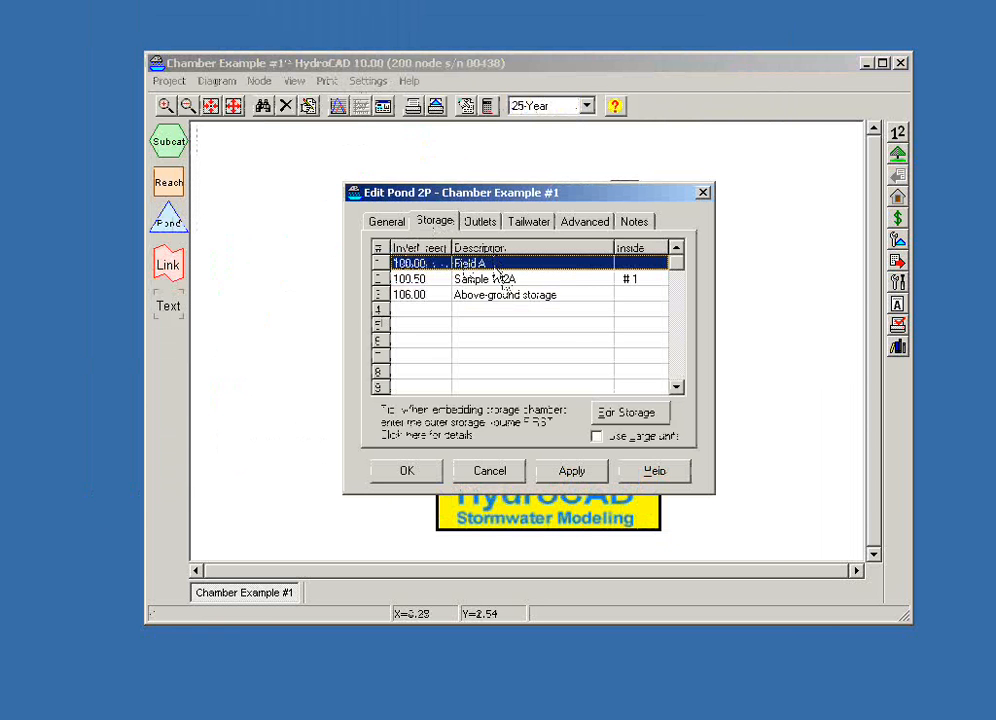
pyautogui.doubleClick(496, 279)
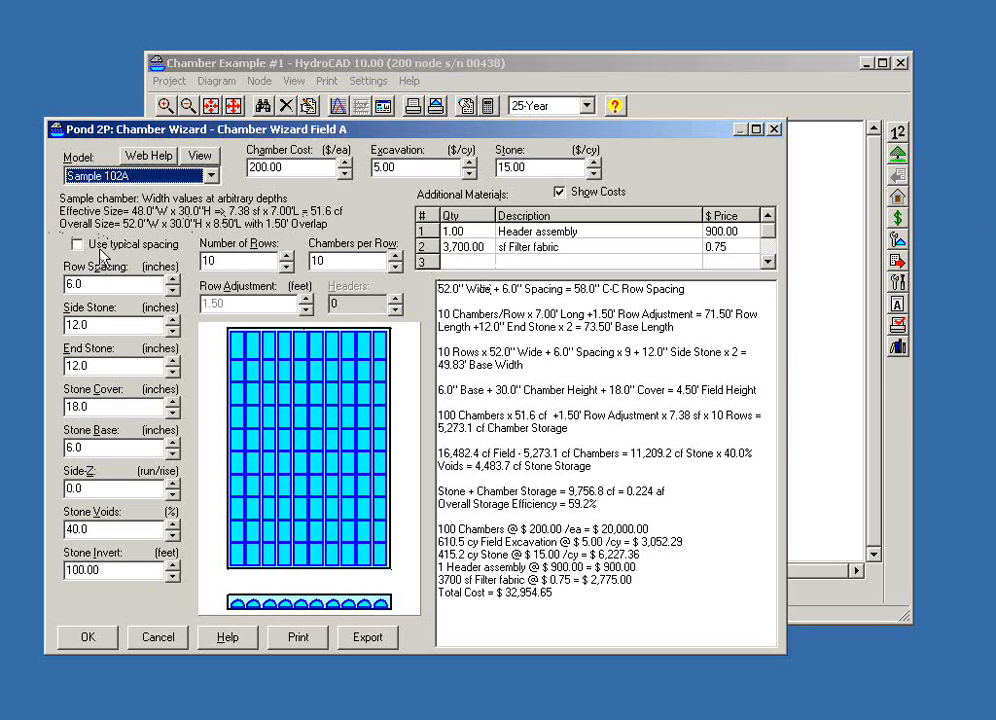
# Step: Change the chamber model to StormTech MC-4500 +Cap and reduce the number of rows to 6
pyautogui.click(140, 175)
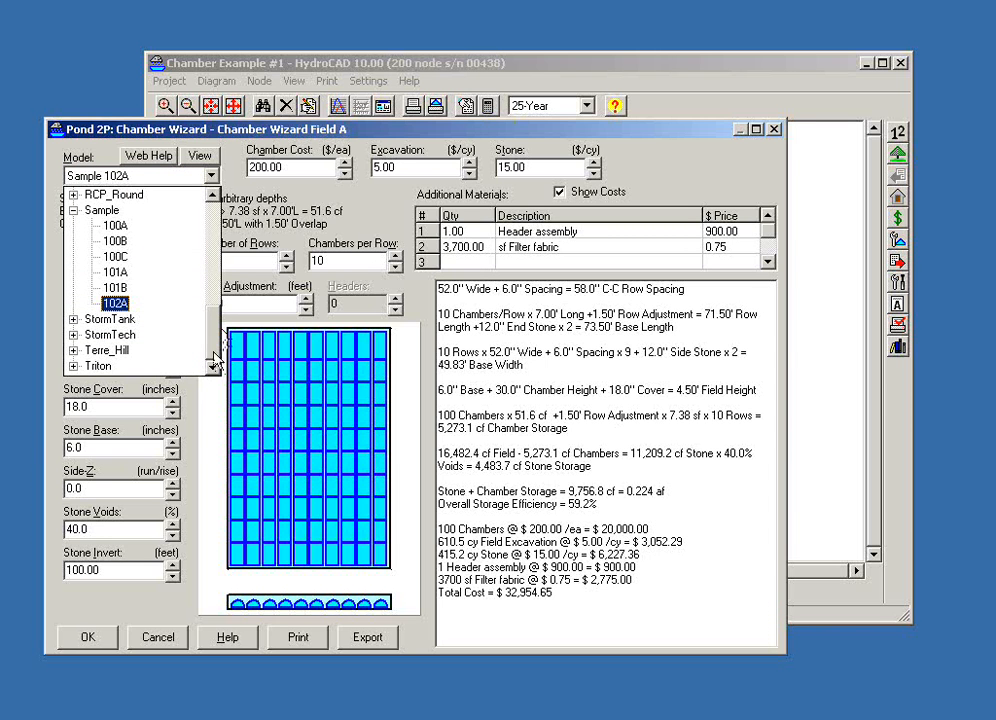
pyautogui.click(73, 334)
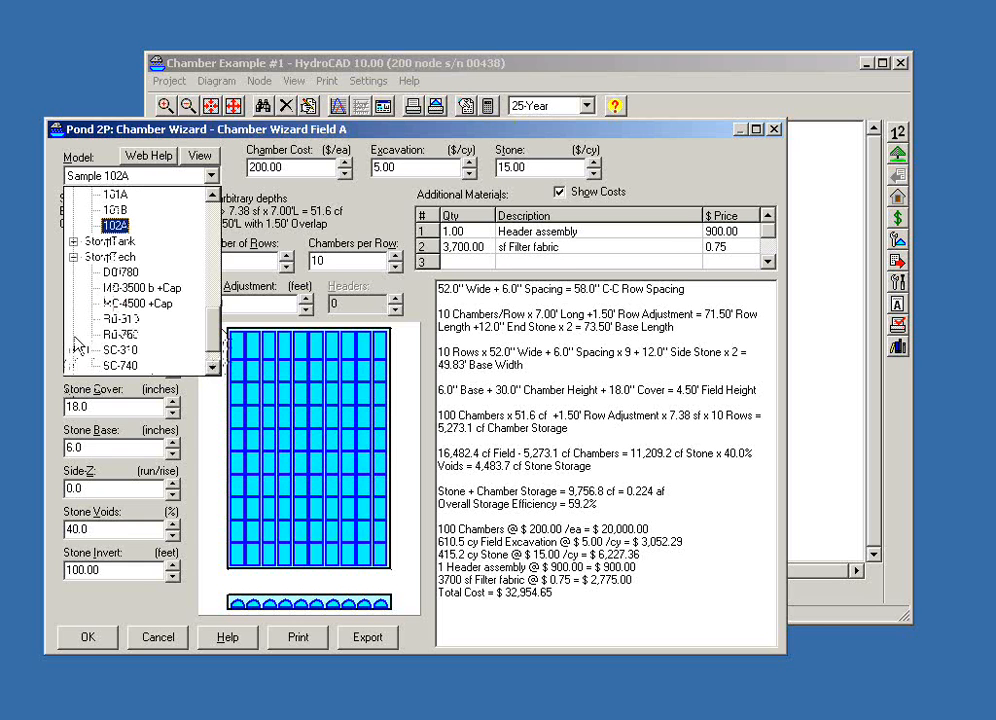
pyautogui.click(135, 303)
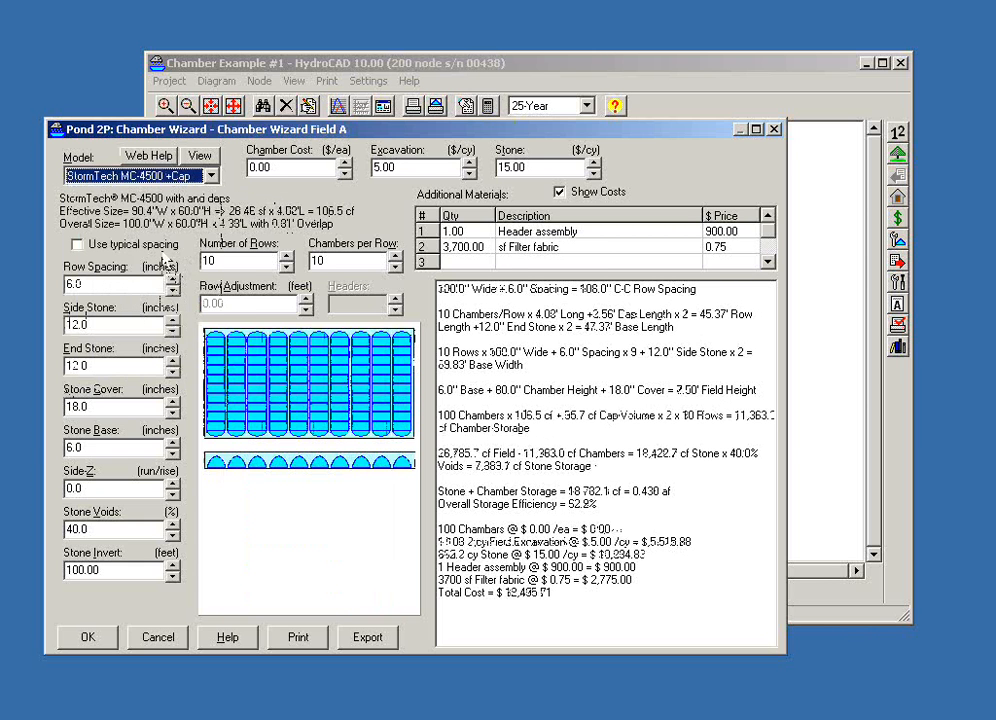
pyautogui.click(285, 266)
pyautogui.click(285, 266)
pyautogui.click(285, 266)
pyautogui.click(285, 266)
pyautogui.click(285, 266)
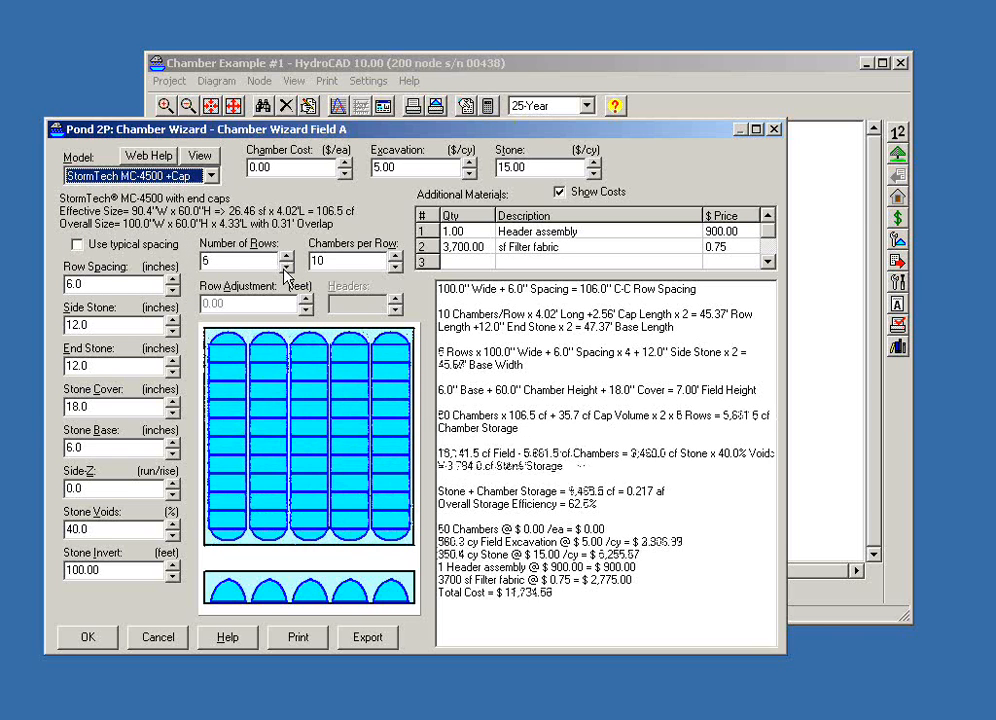
# Step: Reduce the chamber field to 3 rows with 6 chambers per row
pyautogui.click(396, 267)
pyautogui.click(396, 267)
pyautogui.click(396, 267)
pyautogui.click(396, 267)
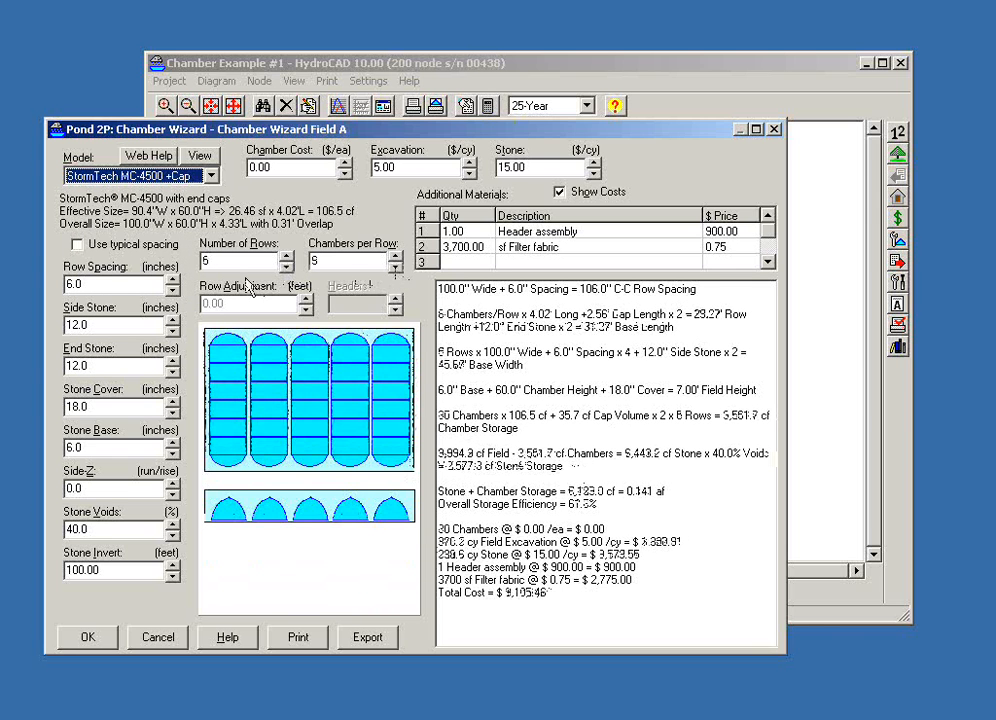
pyautogui.click(286, 267)
pyautogui.click(286, 267)
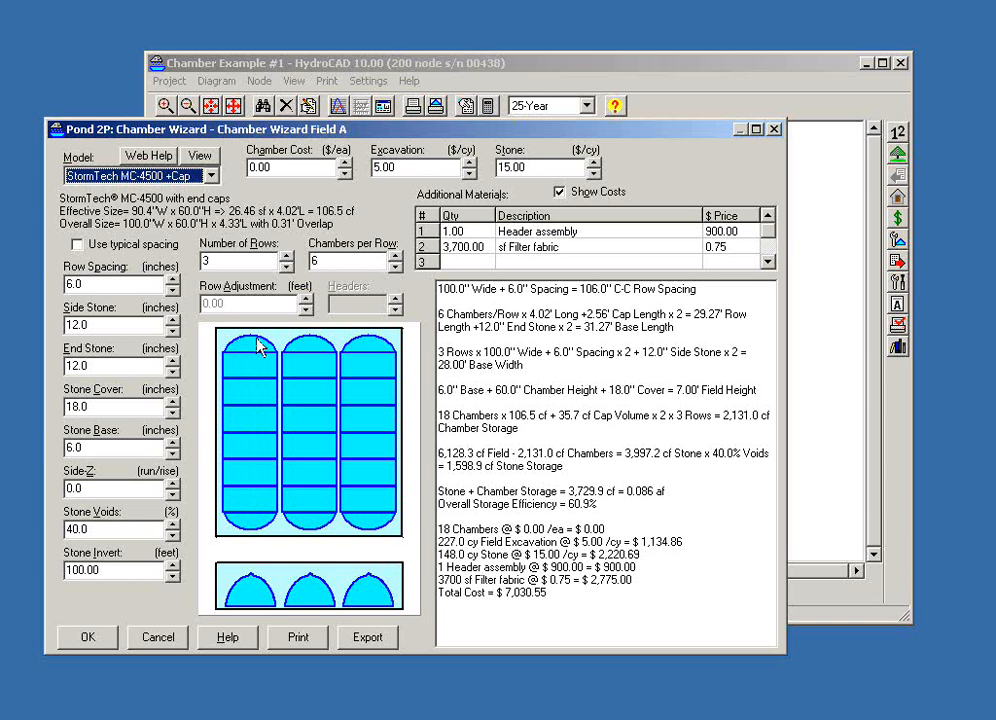
# Step: Change the chamber model to Cultec R-V8HD
pyautogui.click(211, 176)
pyautogui.moveTo(213, 313); pyautogui.dragTo(214, 205)
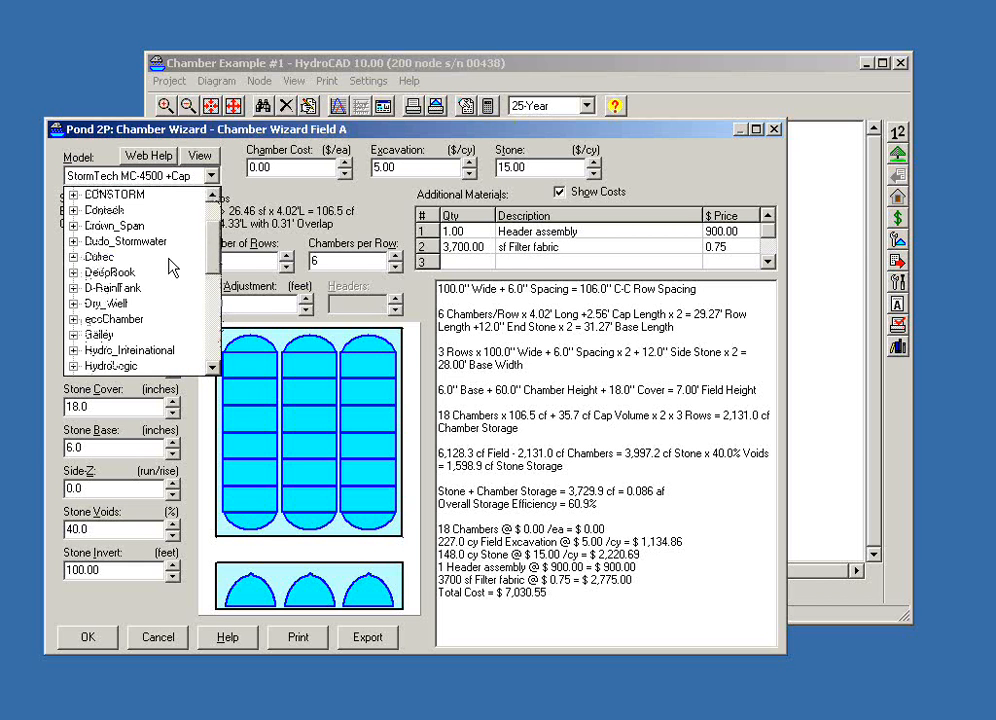
pyautogui.click(78, 264)
pyautogui.scroll(-5, 170, 205)
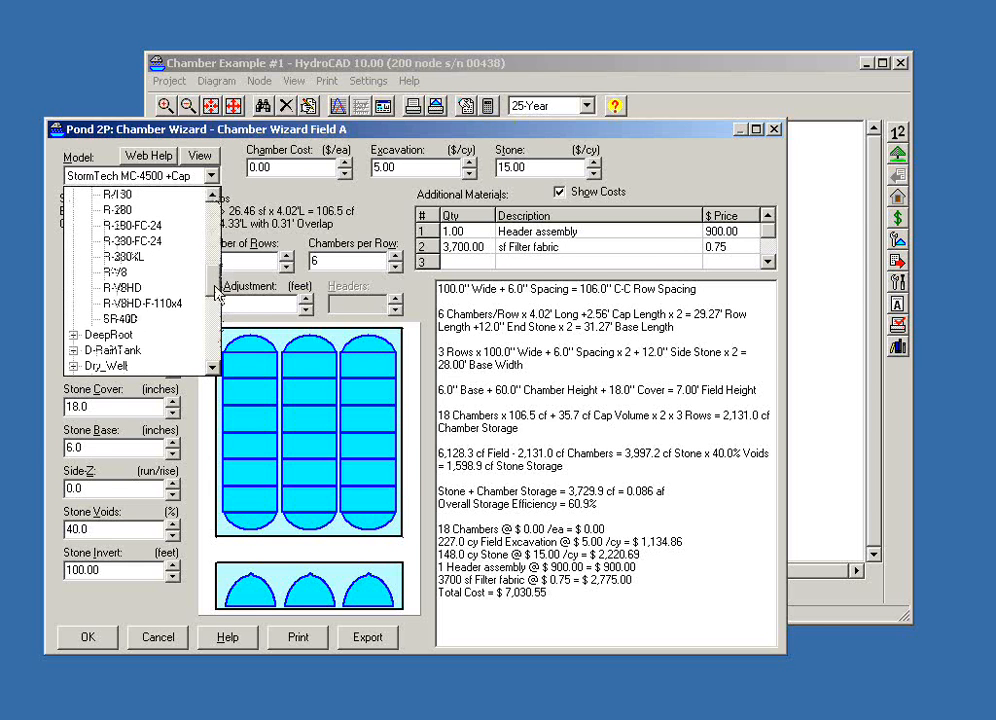
pyautogui.click(120, 287)
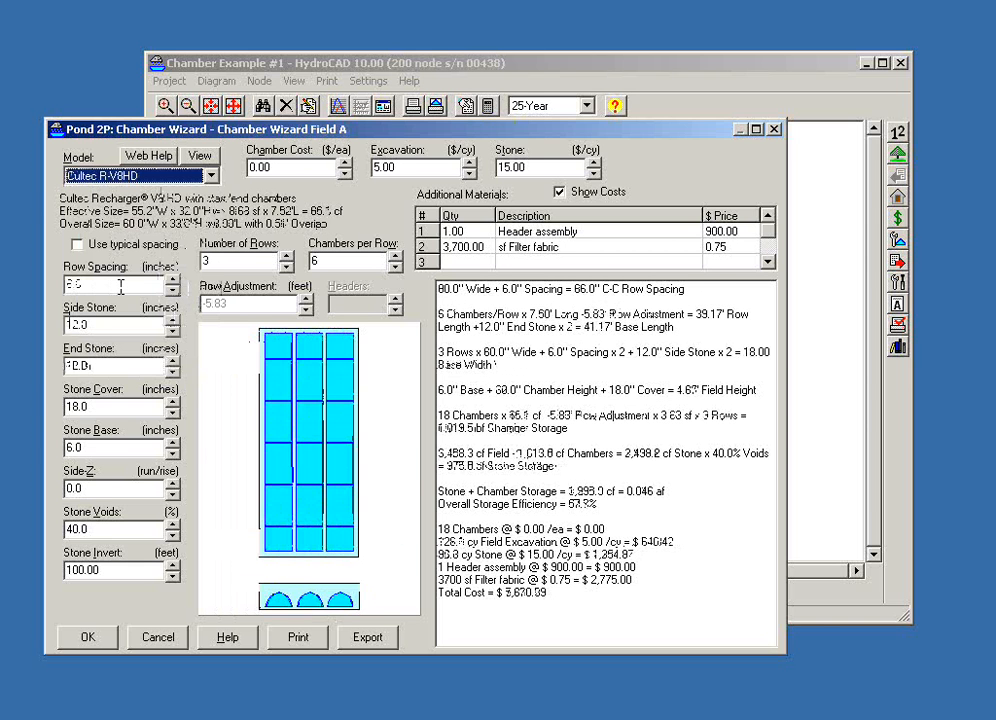
# Step: Reduce the field to 2 rows with 4 chambers per row
pyautogui.click(286, 268)
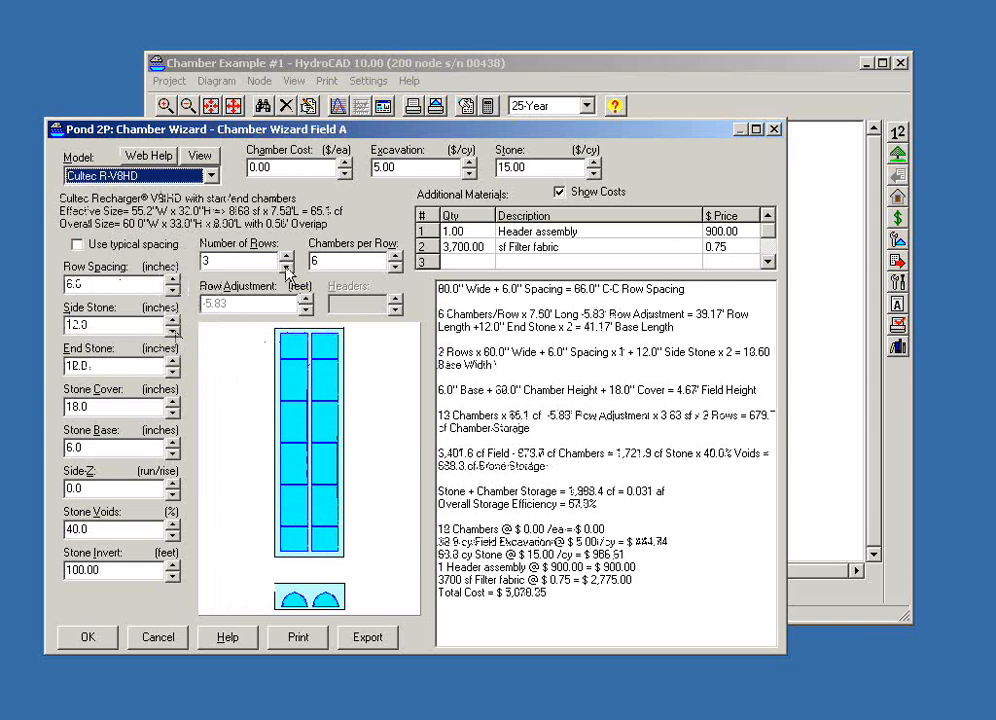
pyautogui.click(395, 267)
pyautogui.click(395, 267)
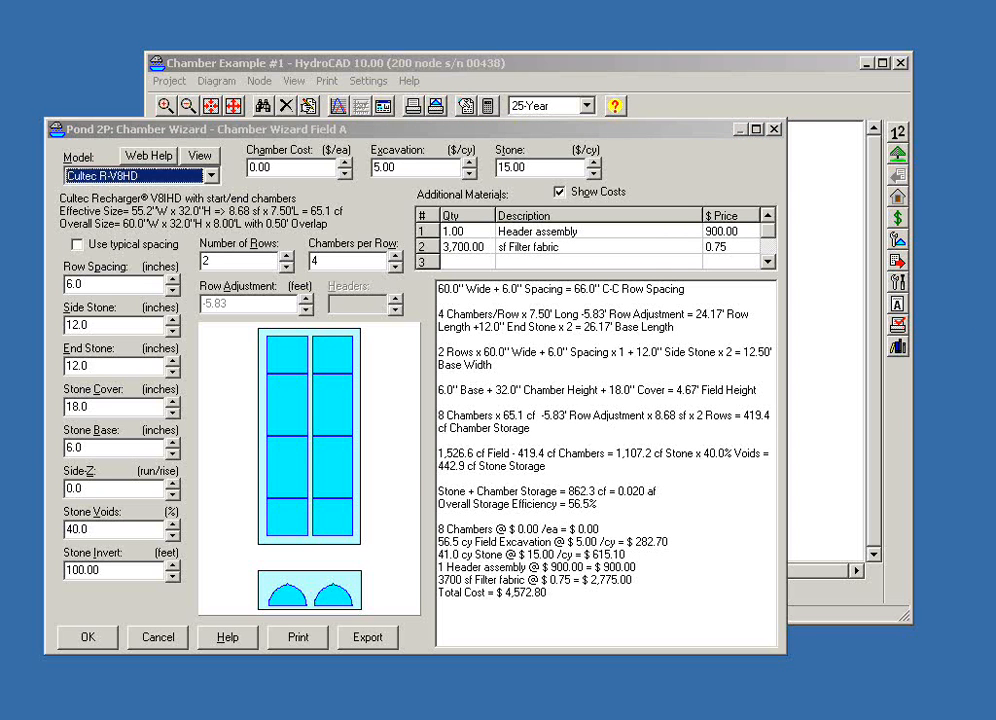
pyautogui.moveTo(222, 280); pyautogui.dragTo(204, 300)
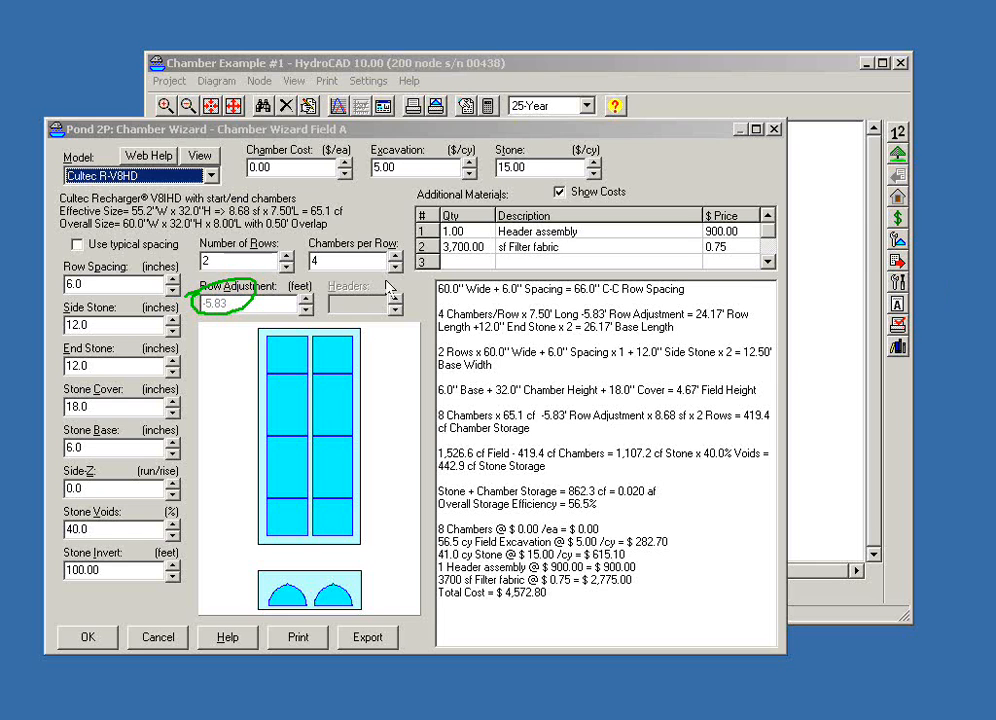
# Step: Switch the chamber model to Cultec R-280
pyautogui.click(212, 176)
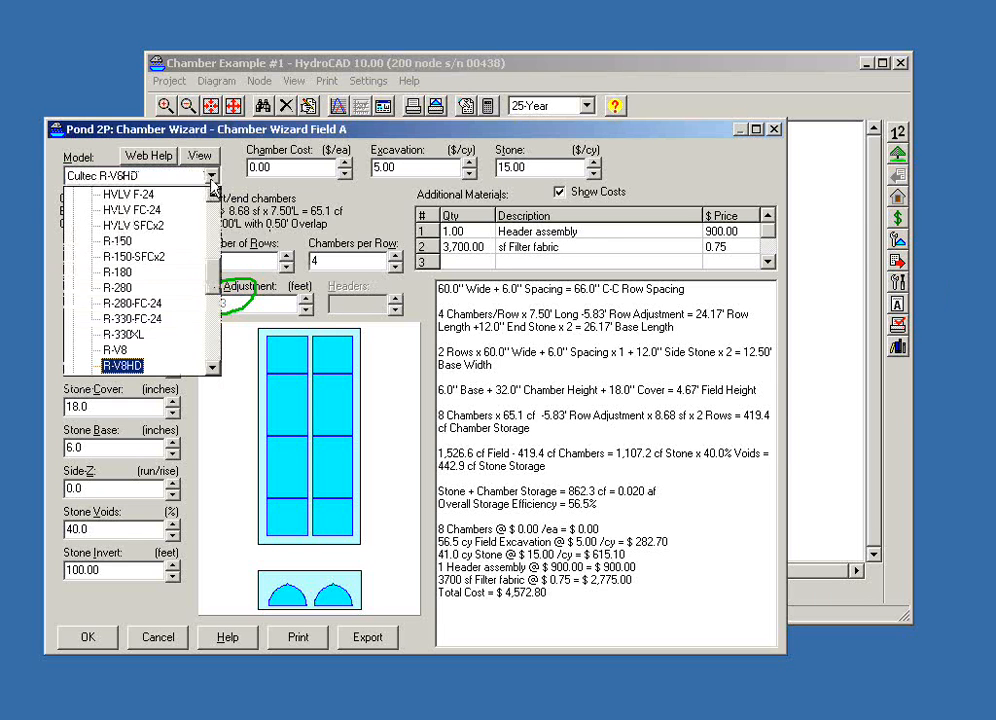
pyautogui.click(95, 224)
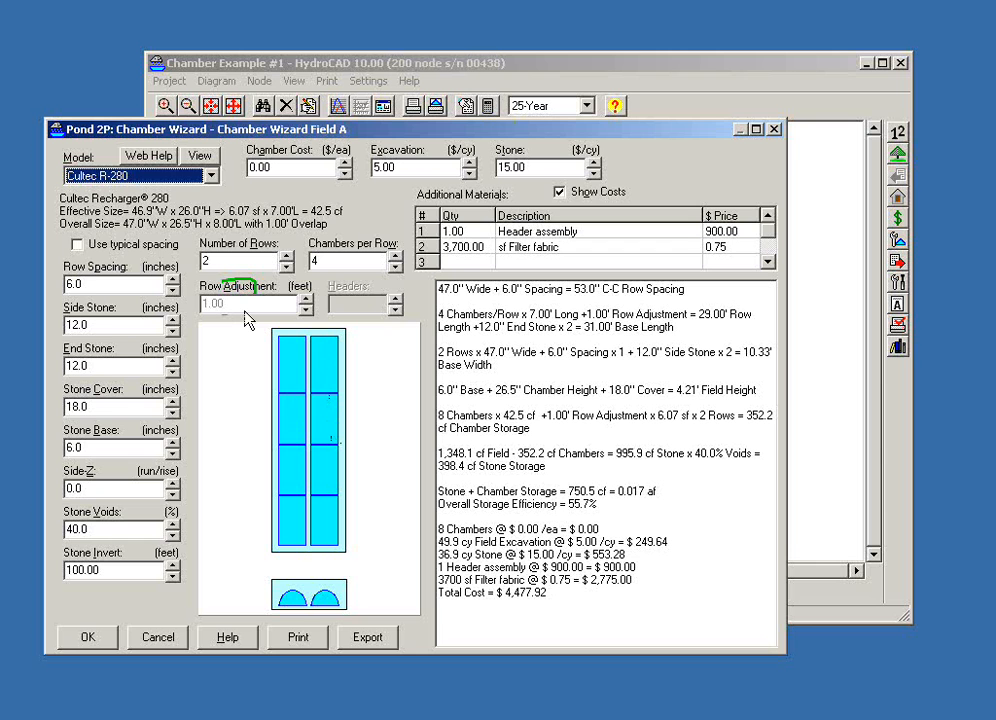
# Step: Change the chamber model to the 48-inch CMP_Round pipe
pyautogui.click(211, 176)
pyautogui.scroll(5, 216, 215)
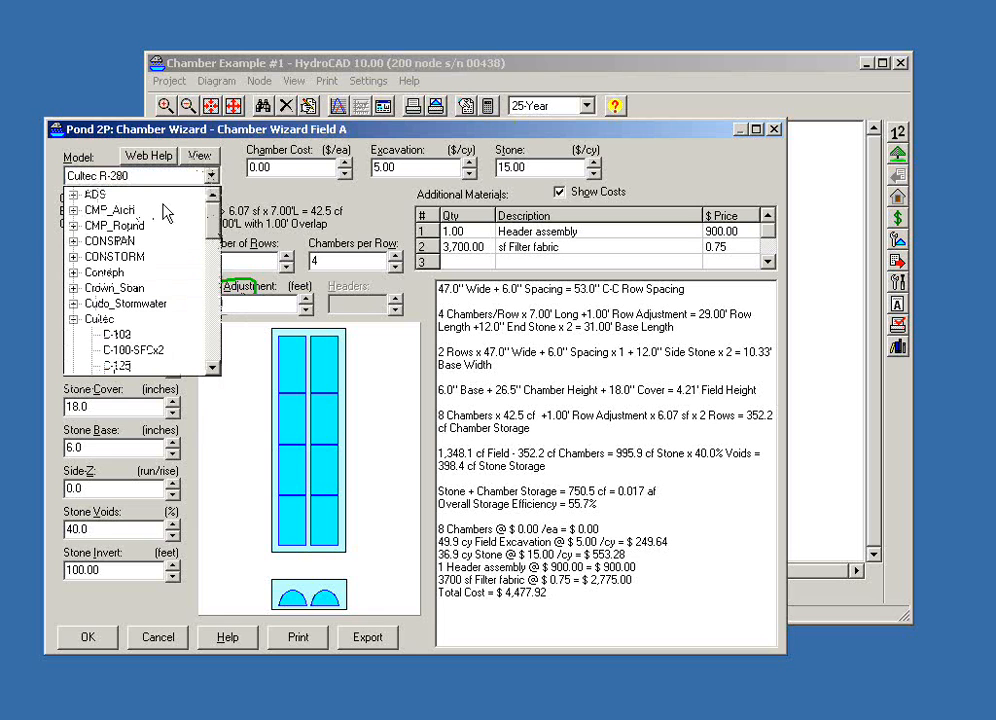
pyautogui.click(73, 226)
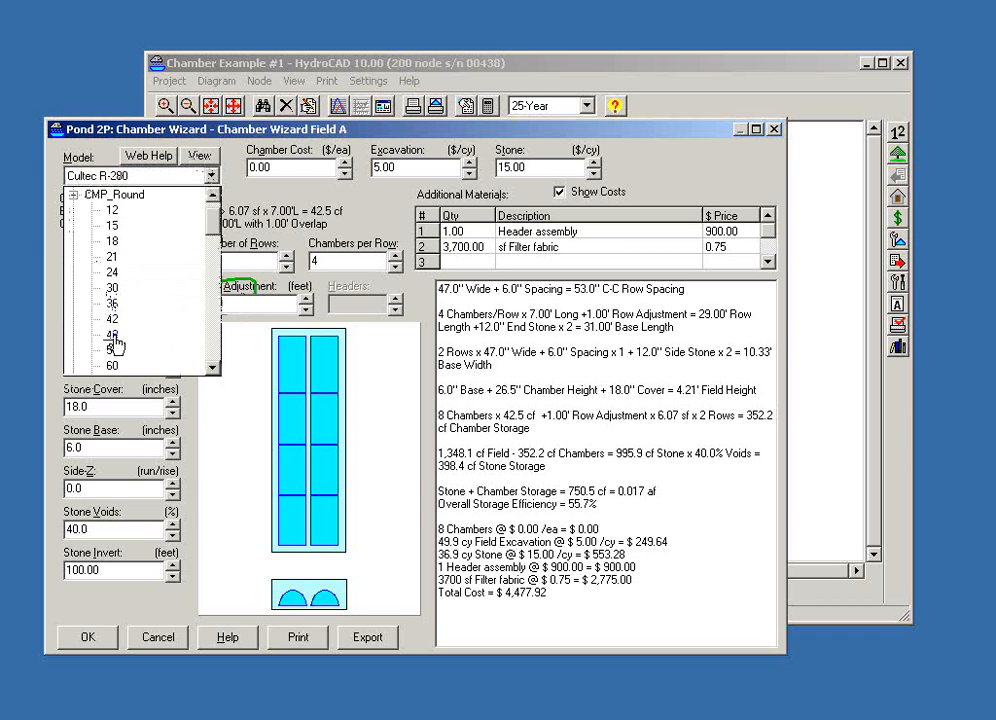
pyautogui.click(113, 338)
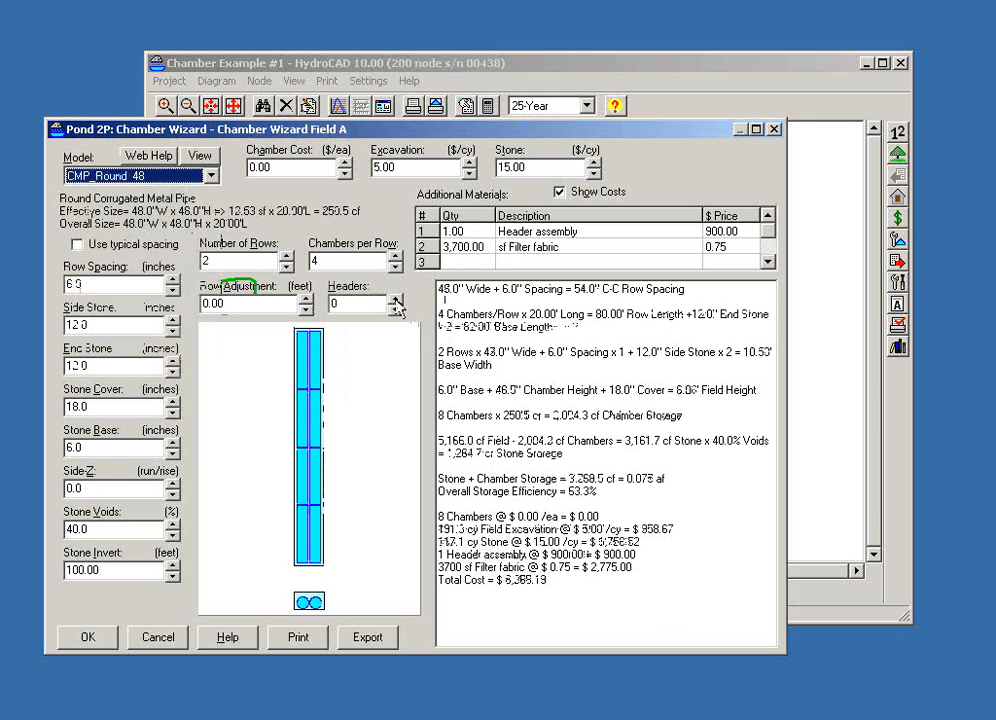
# Step: Set 3 rows with 1 chamber per row and add 1 header
pyautogui.click(286, 256)
pyautogui.click(396, 266)
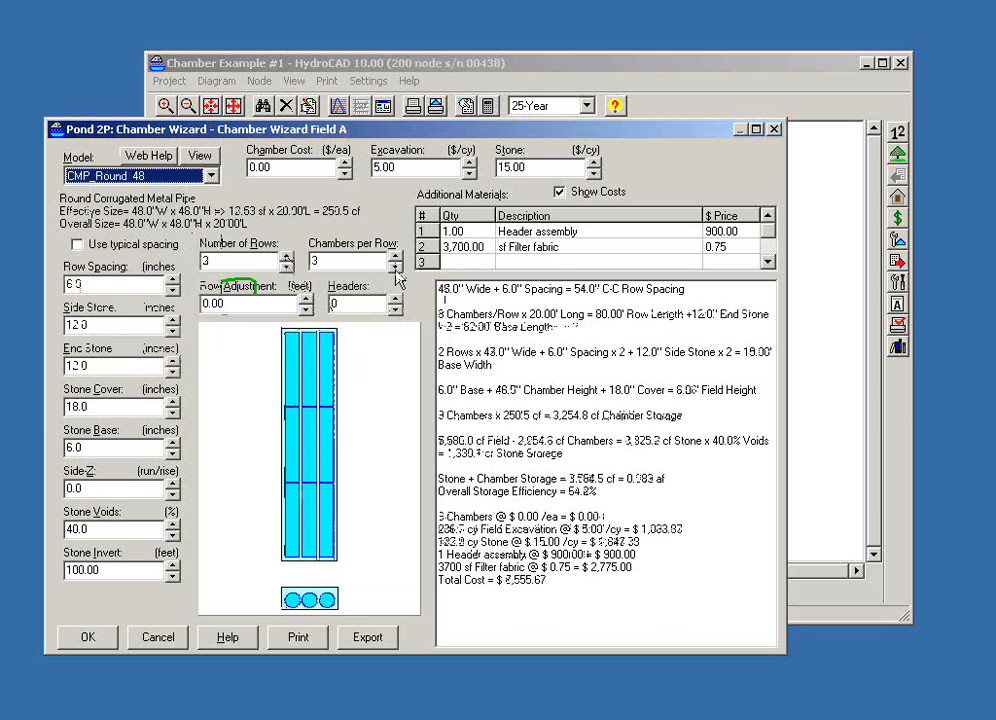
pyautogui.click(396, 267)
pyautogui.click(396, 267)
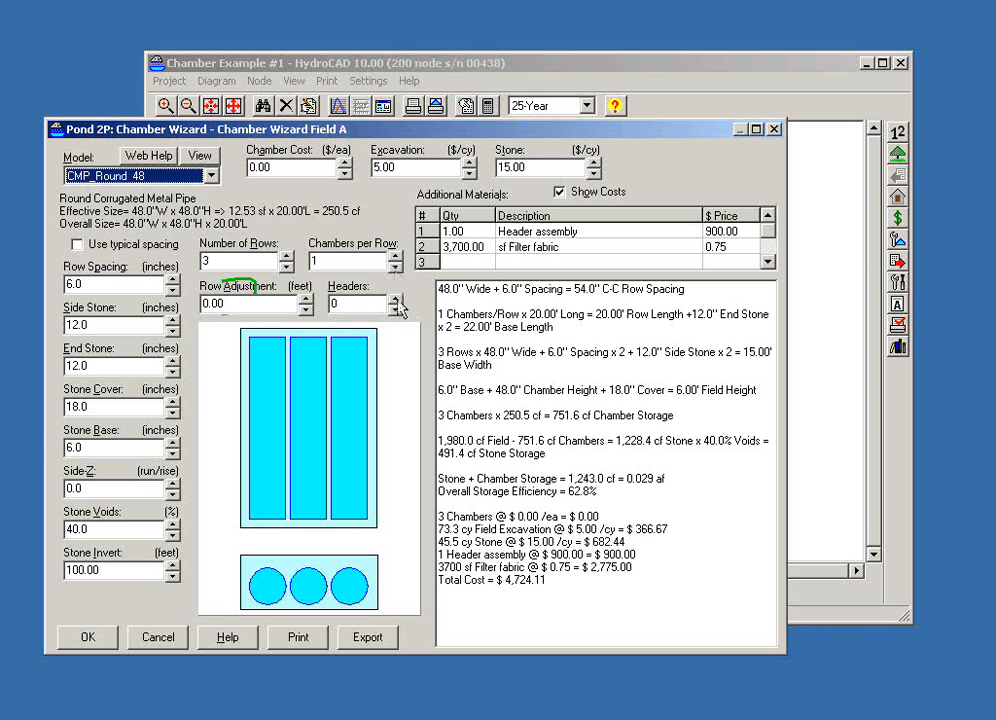
pyautogui.click(397, 301)
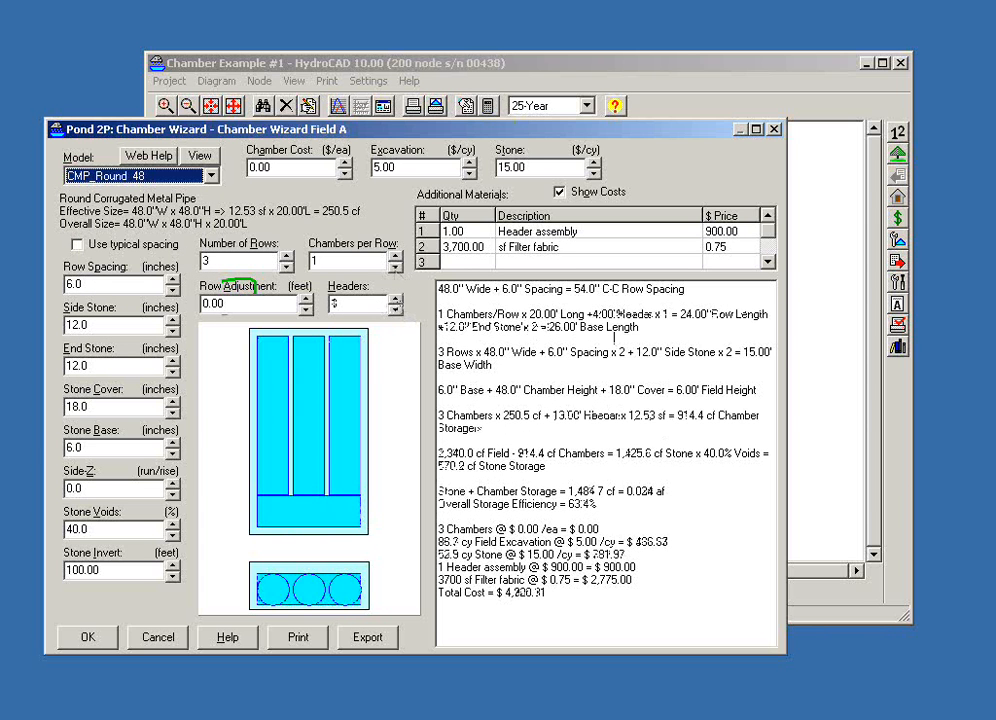
# Step: Increase the layout to 4 rows with 2 chambers per row and 2 headers
pyautogui.click(286, 256)
pyautogui.click(396, 256)
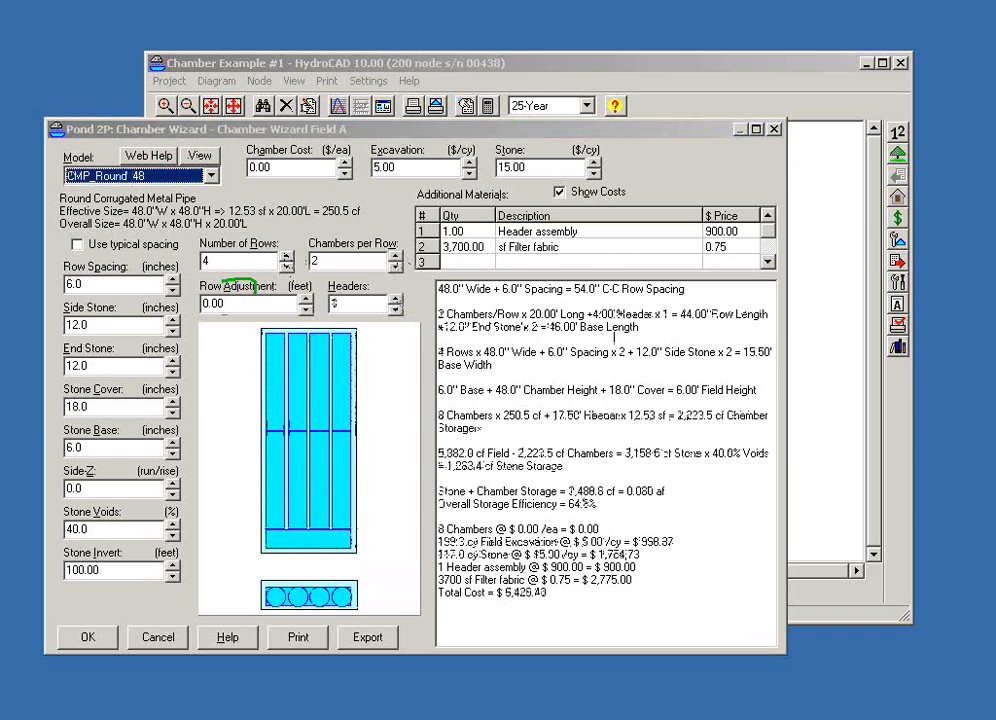
pyautogui.moveTo(320, 516)
pyautogui.mouseDown()
pyautogui.moveTo(336, 549)
pyautogui.moveTo(268, 511)
pyautogui.mouseUp()
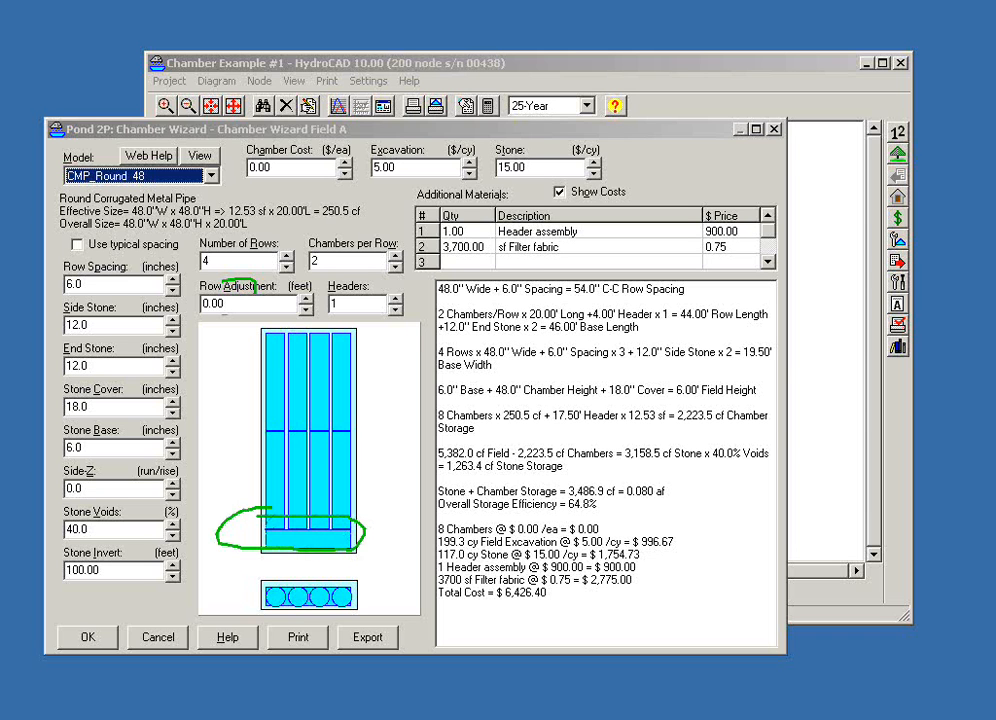
pyautogui.click(395, 300)
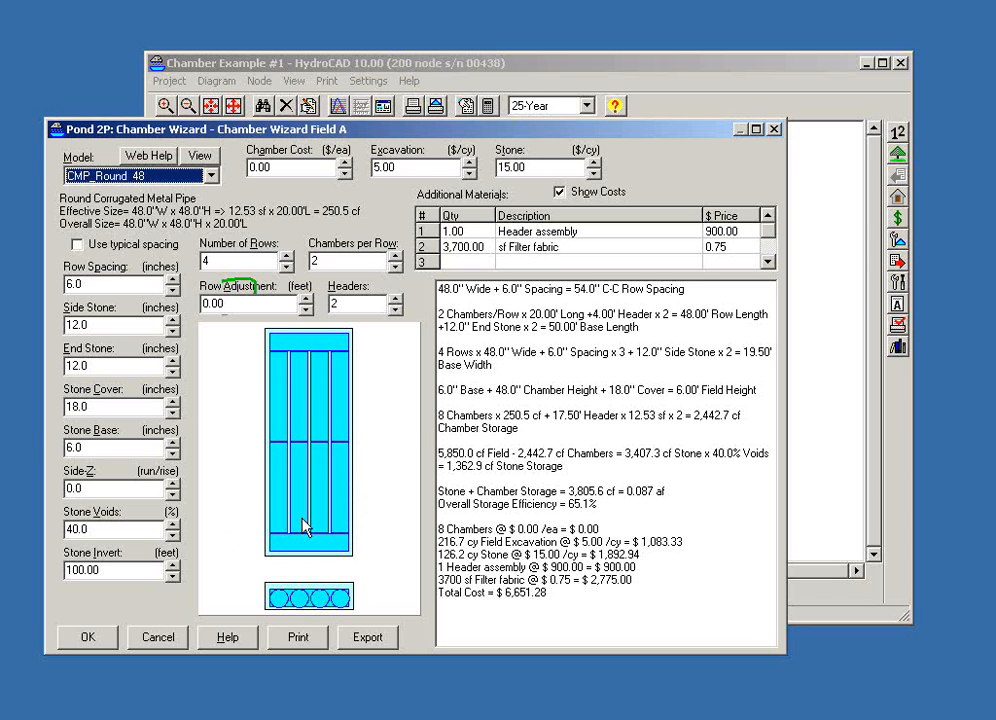
# Step: Discard the chamber changes and close the Chamber Example #1 project without saving
pyautogui.click(775, 130)
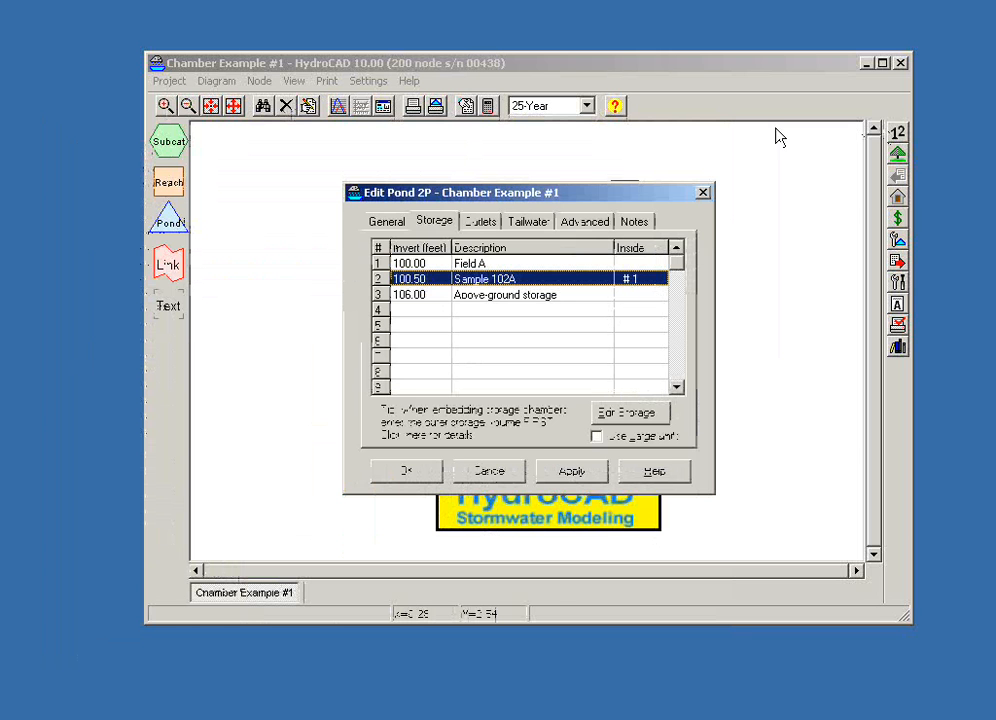
pyautogui.click(500, 471)
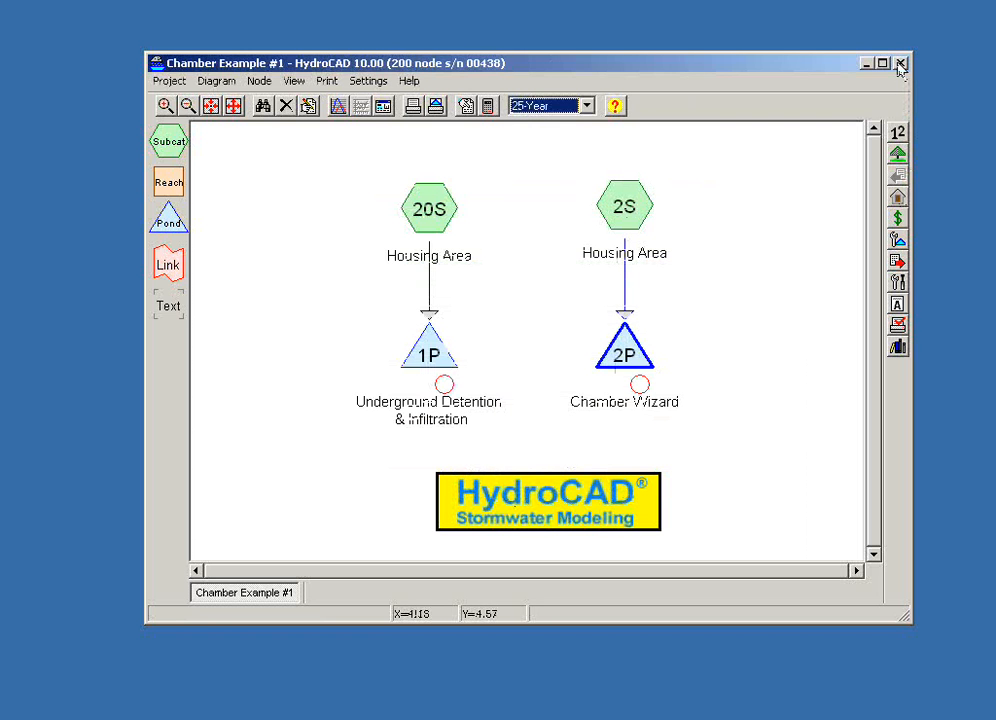
pyautogui.click(169, 81)
pyautogui.click(192, 258)
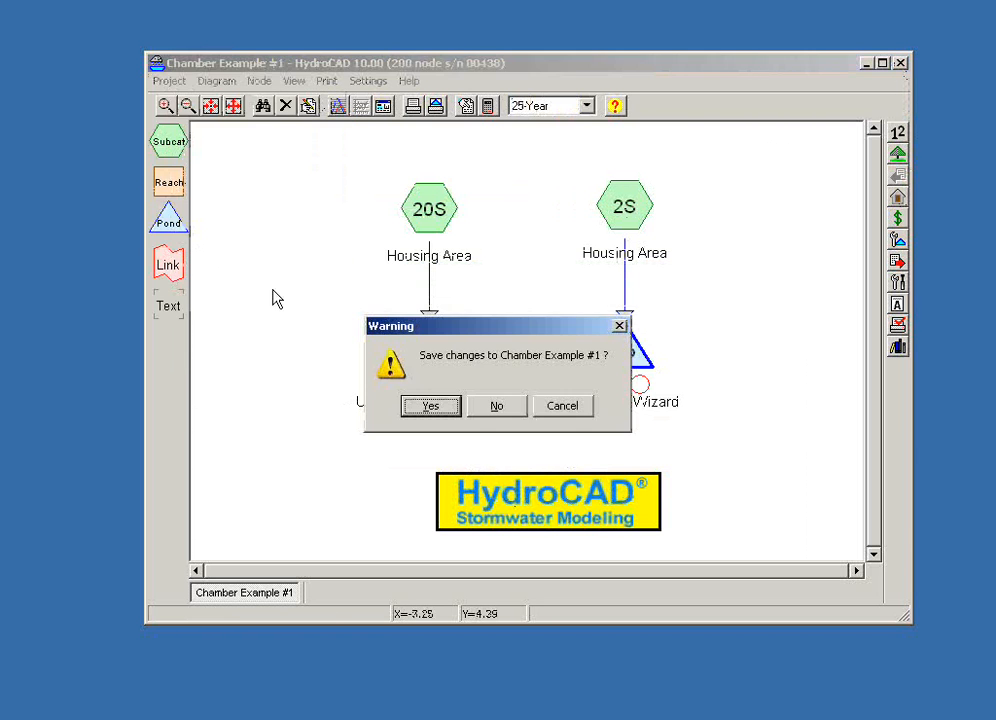
pyautogui.click(500, 407)
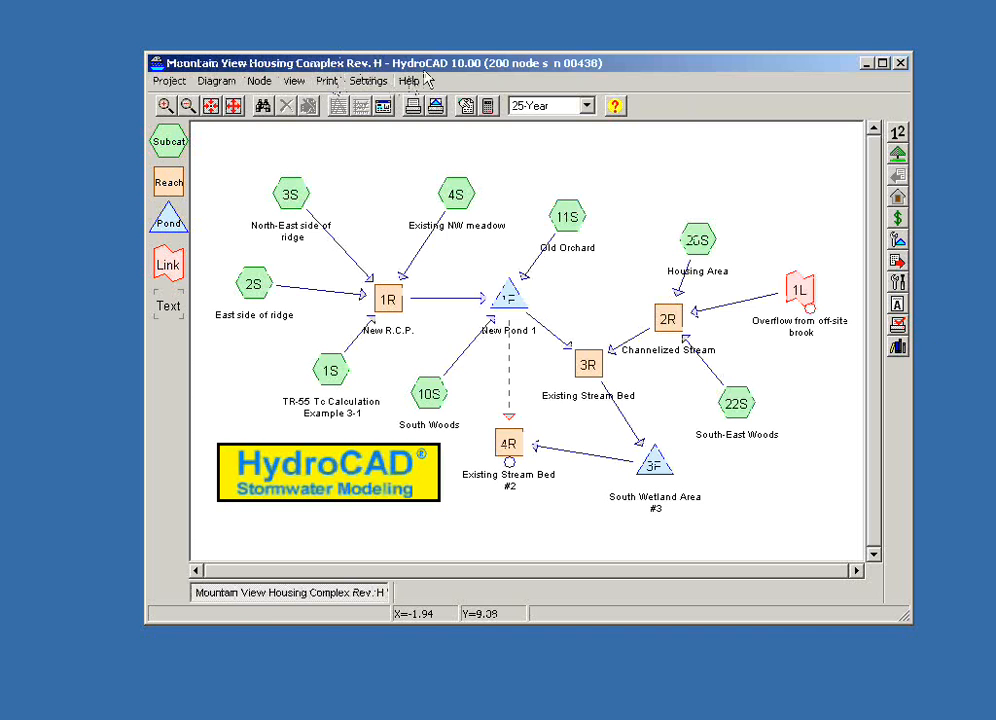
# Step: Set the rainfall storm type to CT-Hartford 24-hr S1 in Calculation Settings, replacing all current rainfall events
pyautogui.click(491, 112)
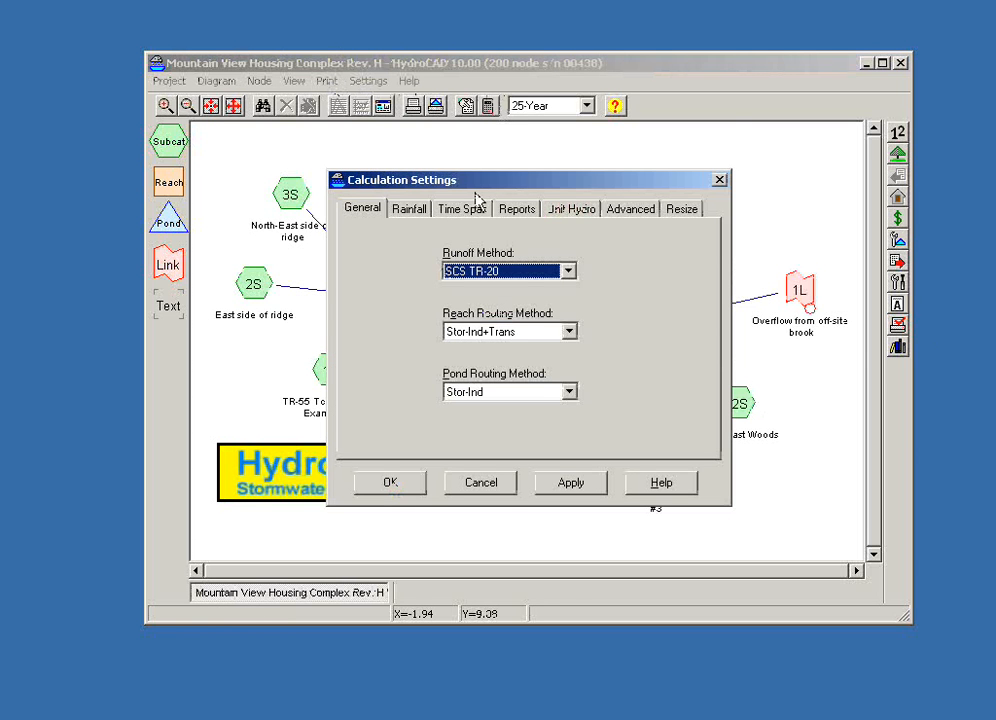
pyautogui.click(408, 216)
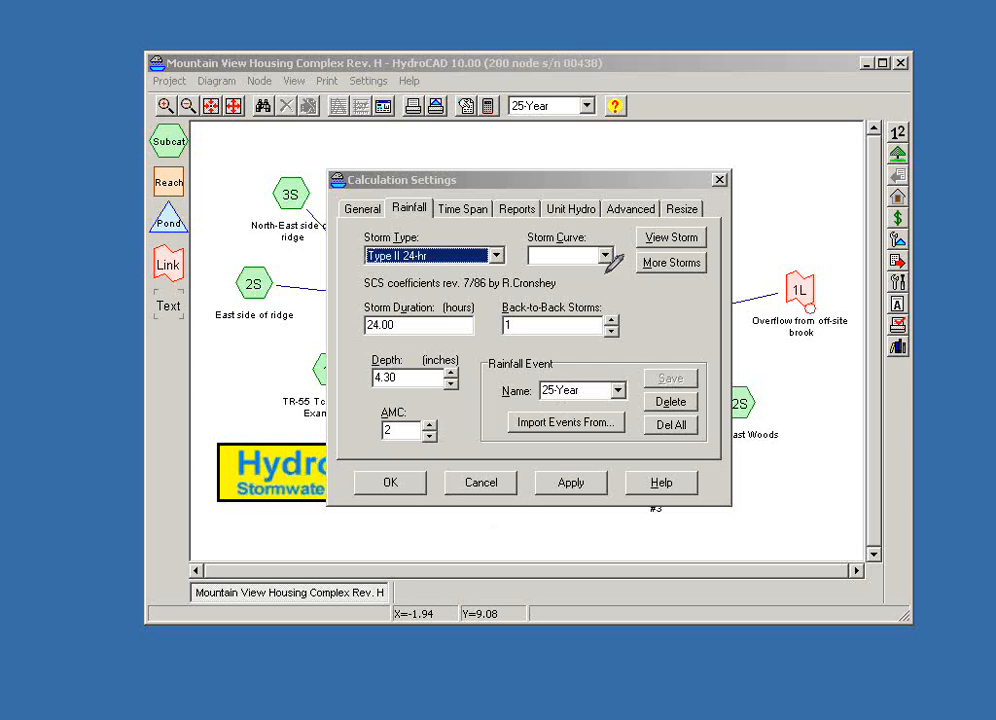
pyautogui.moveTo(528, 233)
pyautogui.mouseDown()
pyautogui.moveTo(618, 236)
pyautogui.moveTo(584, 268)
pyautogui.moveTo(530, 232)
pyautogui.mouseUp()
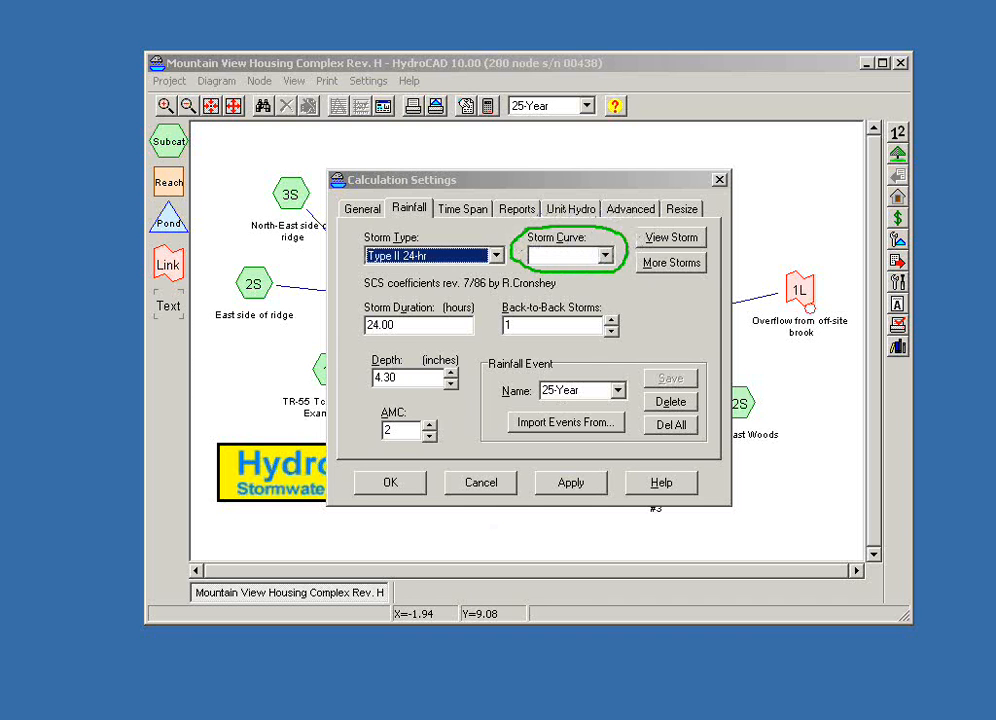
pyautogui.click(495, 256)
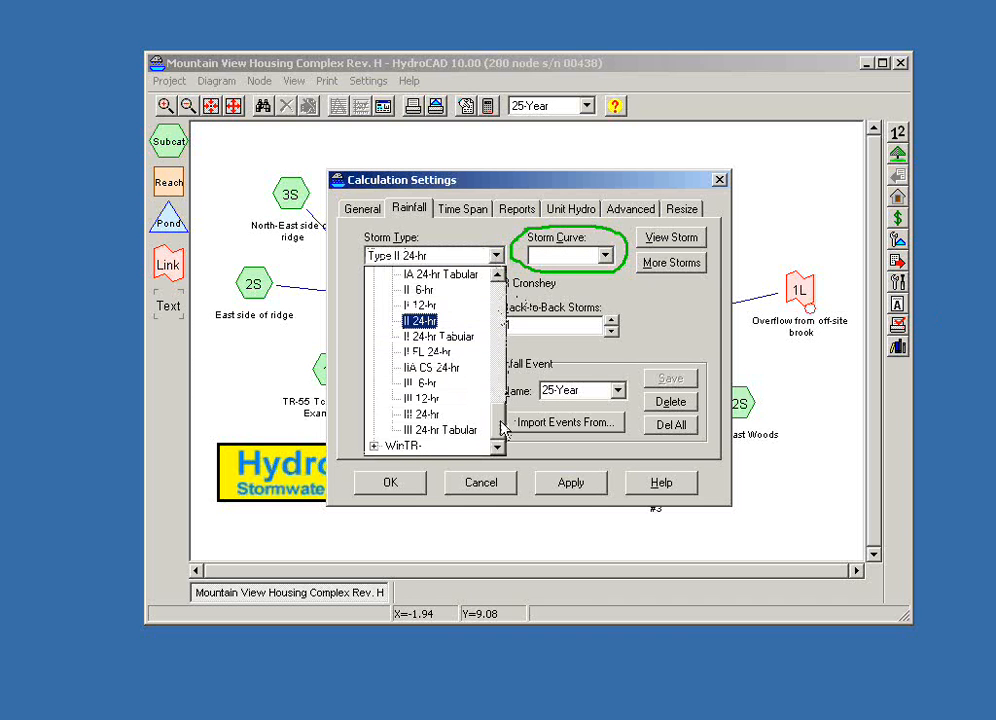
pyautogui.moveTo(499, 421); pyautogui.dragTo(500, 298)
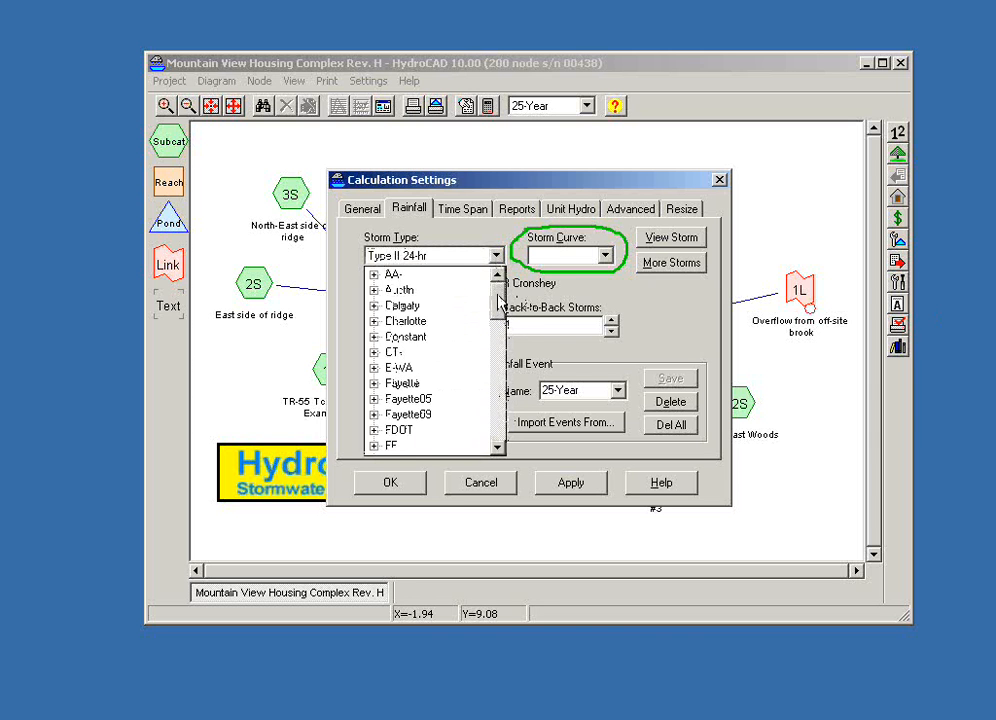
pyautogui.click(373, 354)
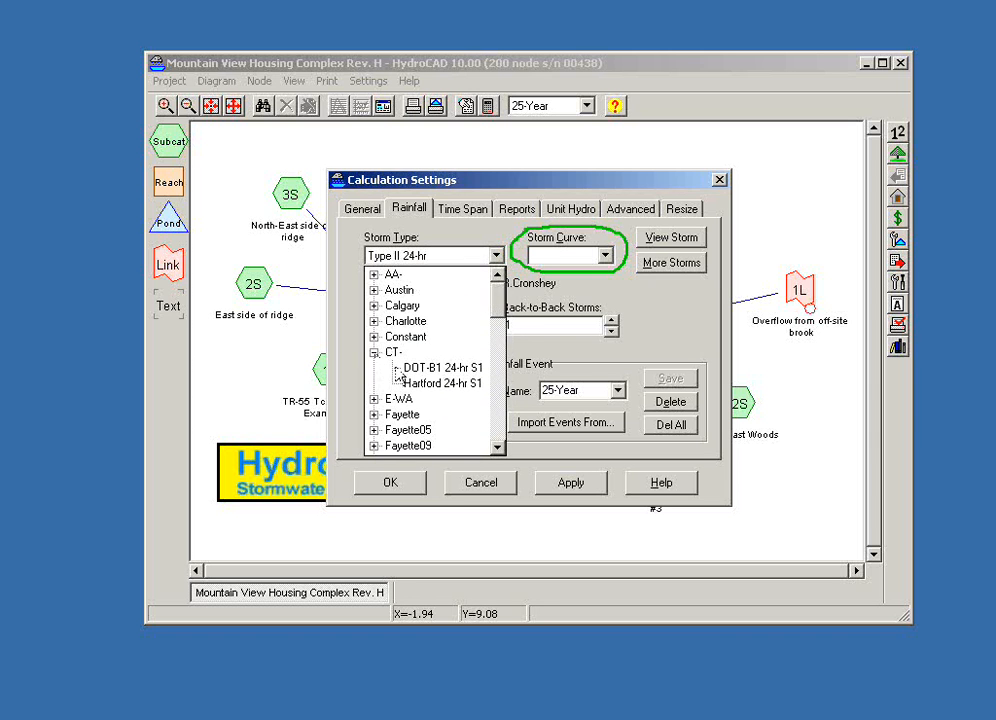
pyautogui.click(420, 386)
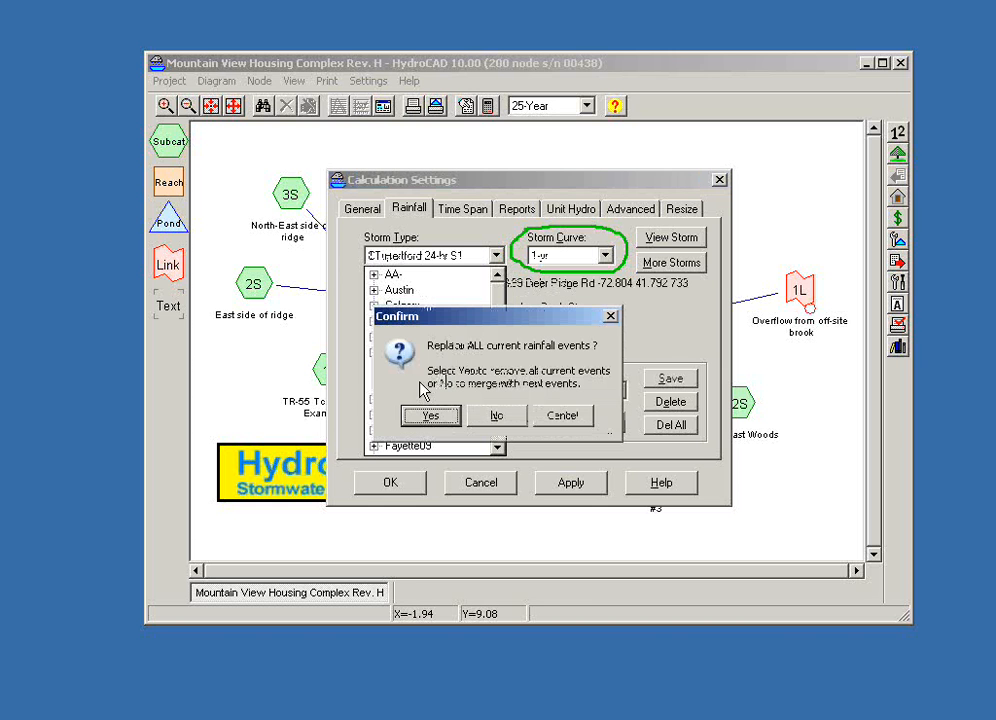
pyautogui.moveTo(452, 316); pyautogui.dragTo(563, 325)
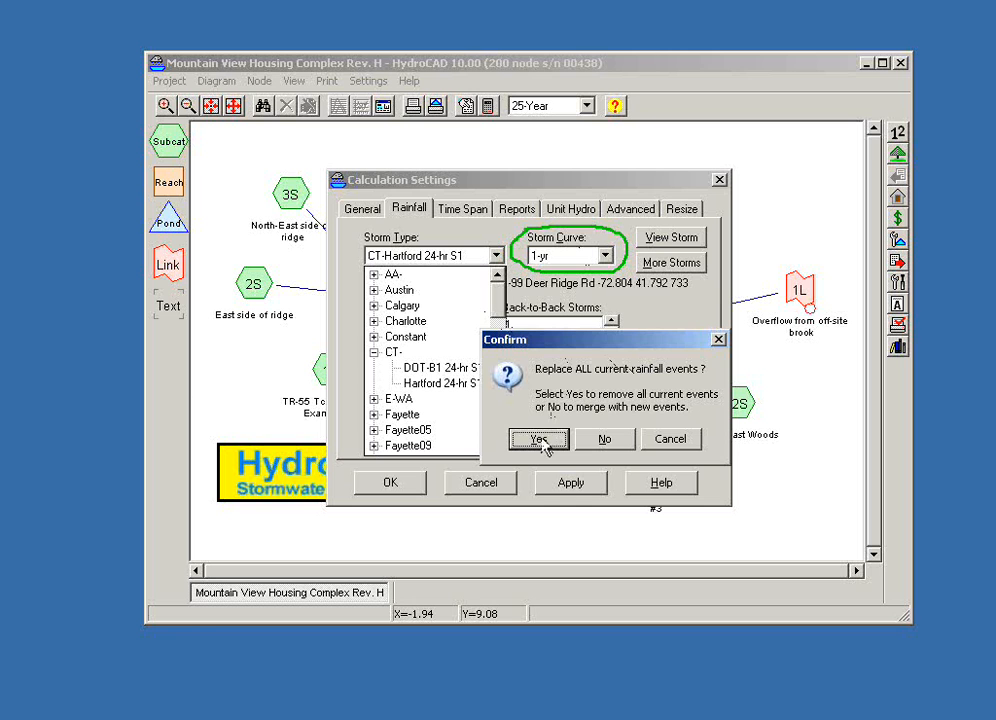
pyautogui.moveTo(538, 351); pyautogui.dragTo(535, 362)
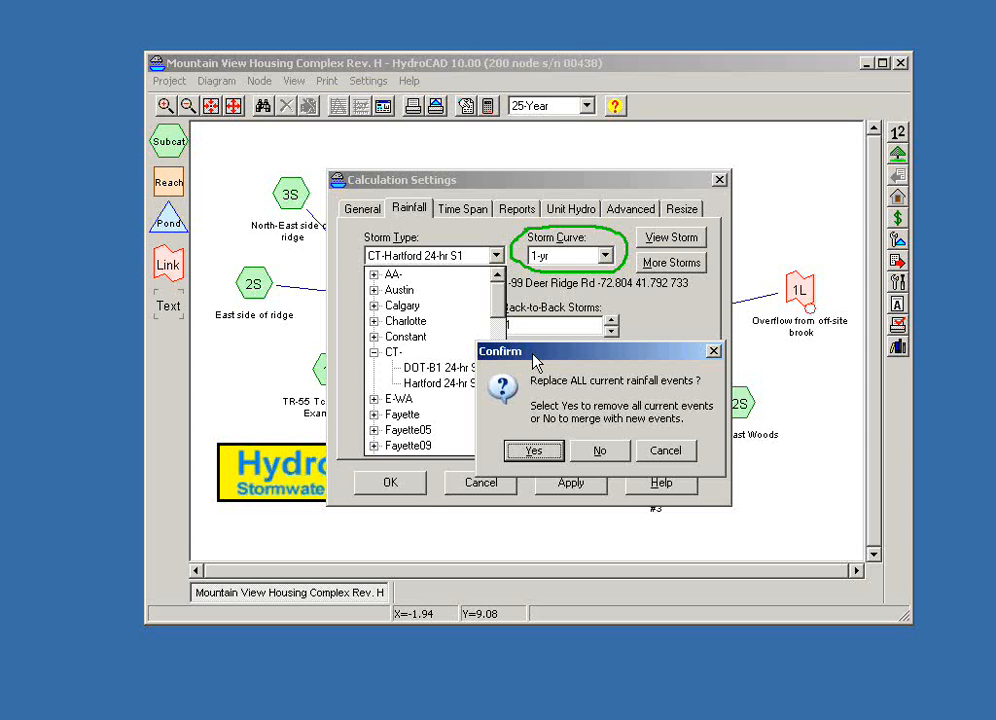
pyautogui.click(533, 455)
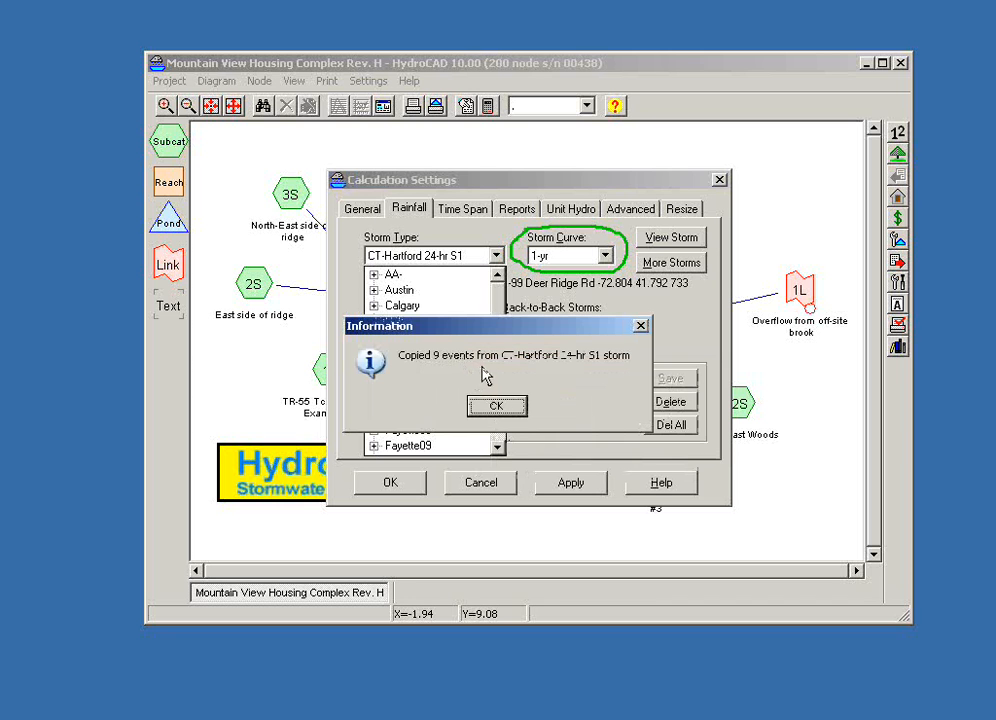
pyautogui.click(502, 404)
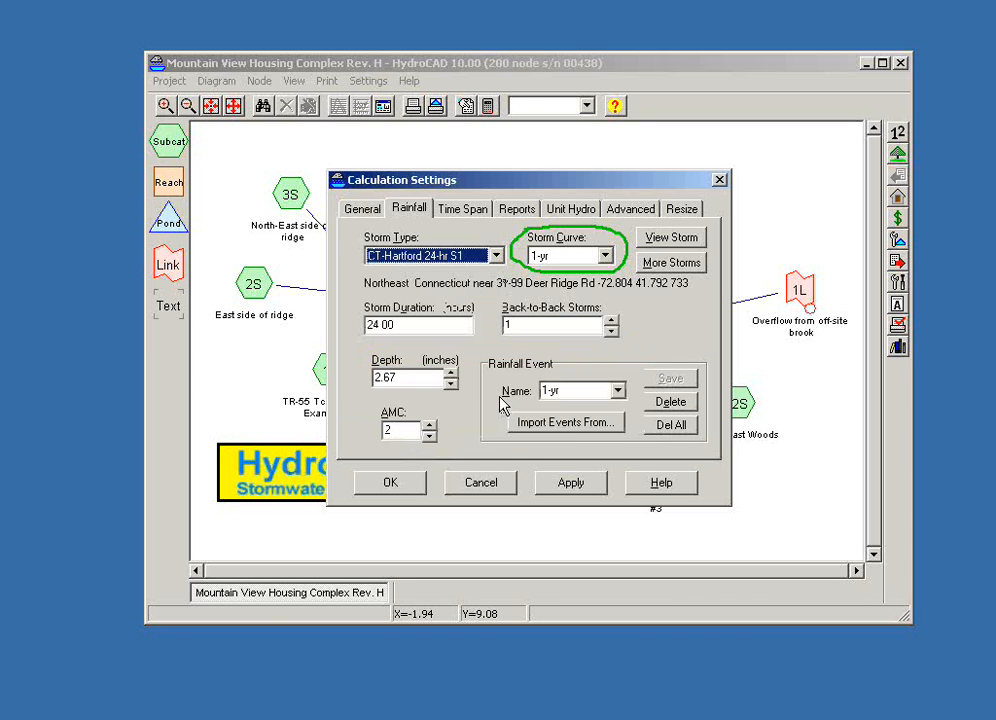
# Step: Step through the rainfall events, selecting 10-yr and then 50-yr to compare their depths
pyautogui.click(618, 392)
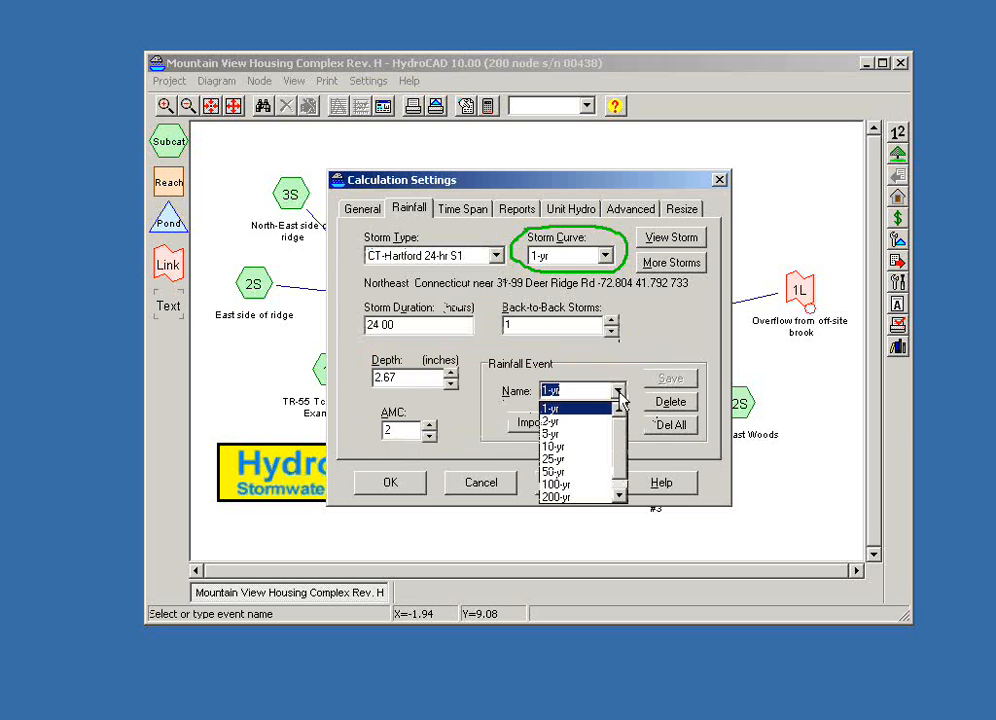
pyautogui.click(569, 447)
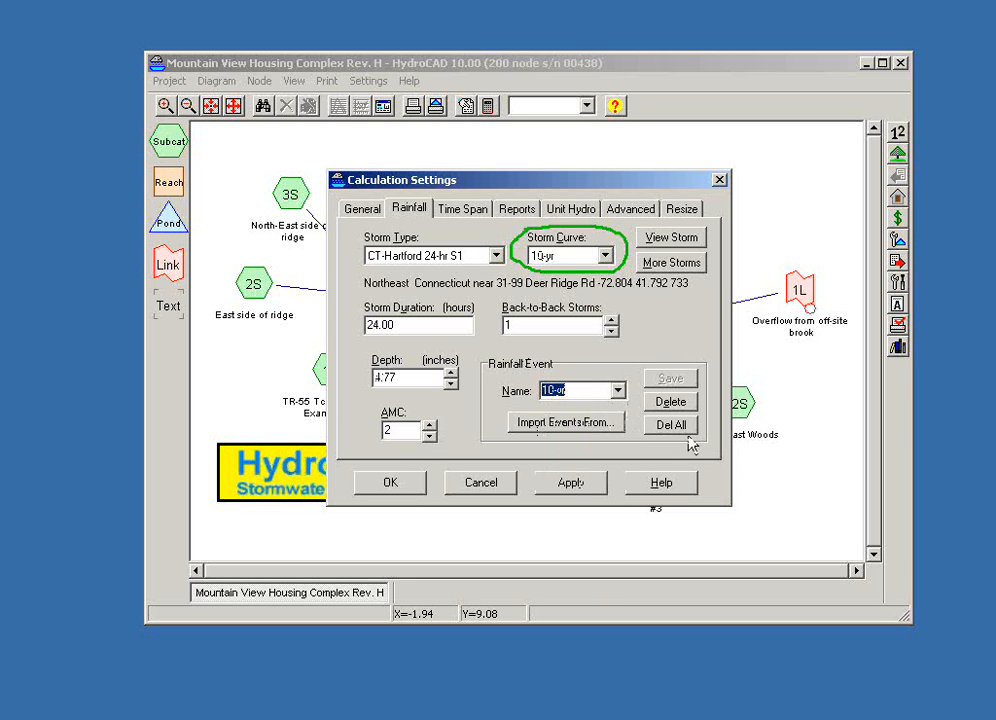
pyautogui.press('Down')
pyautogui.press('Down')
pyautogui.press('Down')
pyautogui.press('Up')
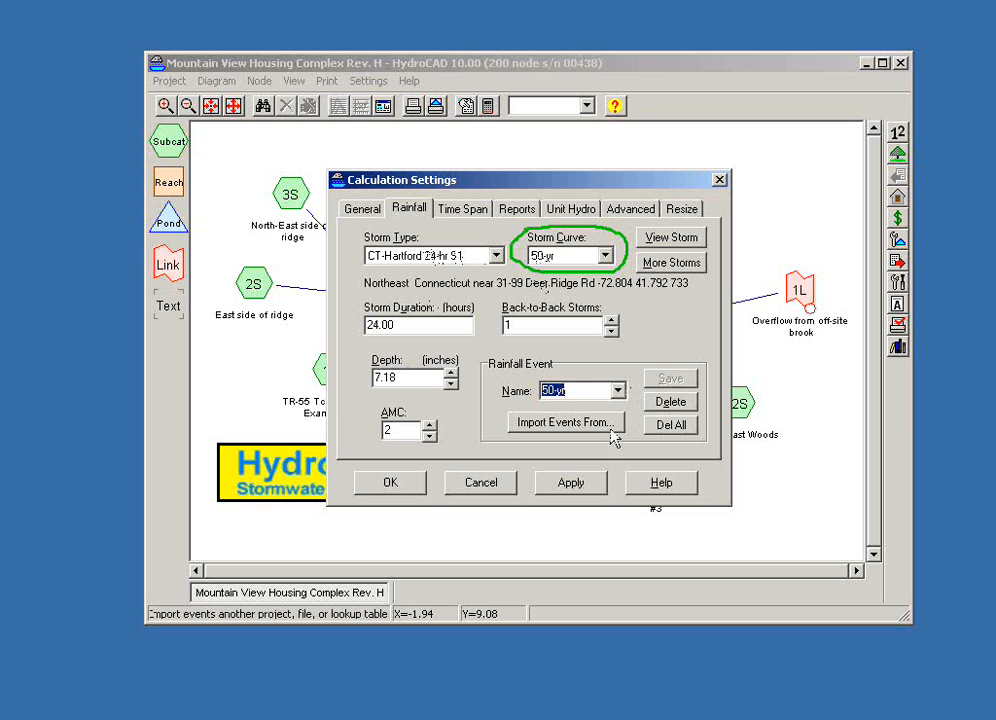
# Step: Import the rainfall events from the CT-Hartford IDF file
pyautogui.click(575, 433)
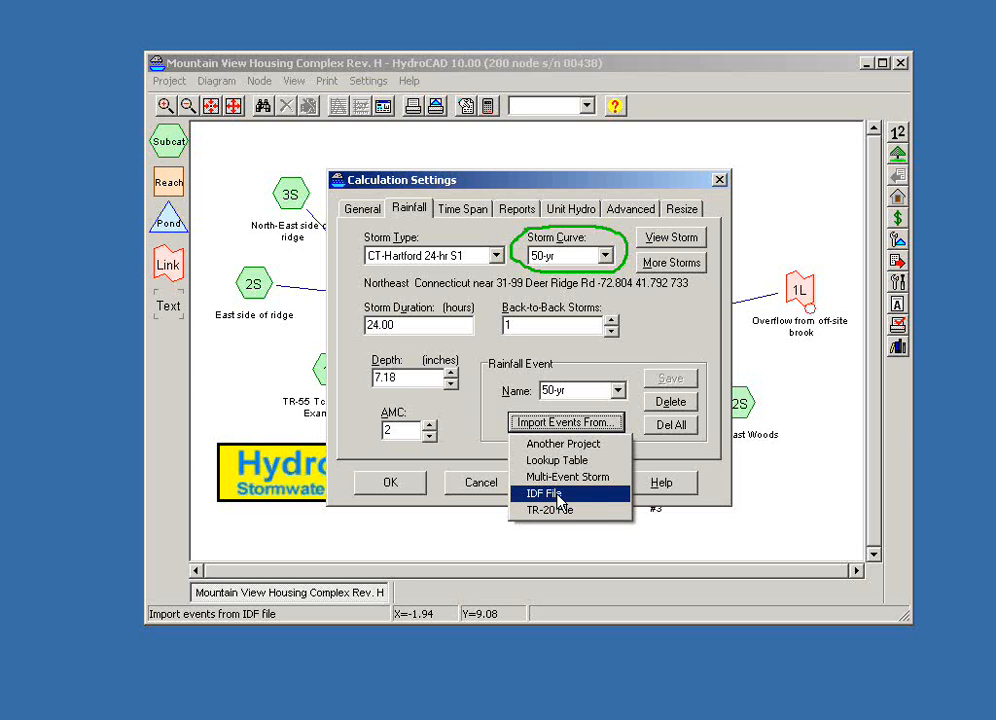
pyautogui.click(557, 497)
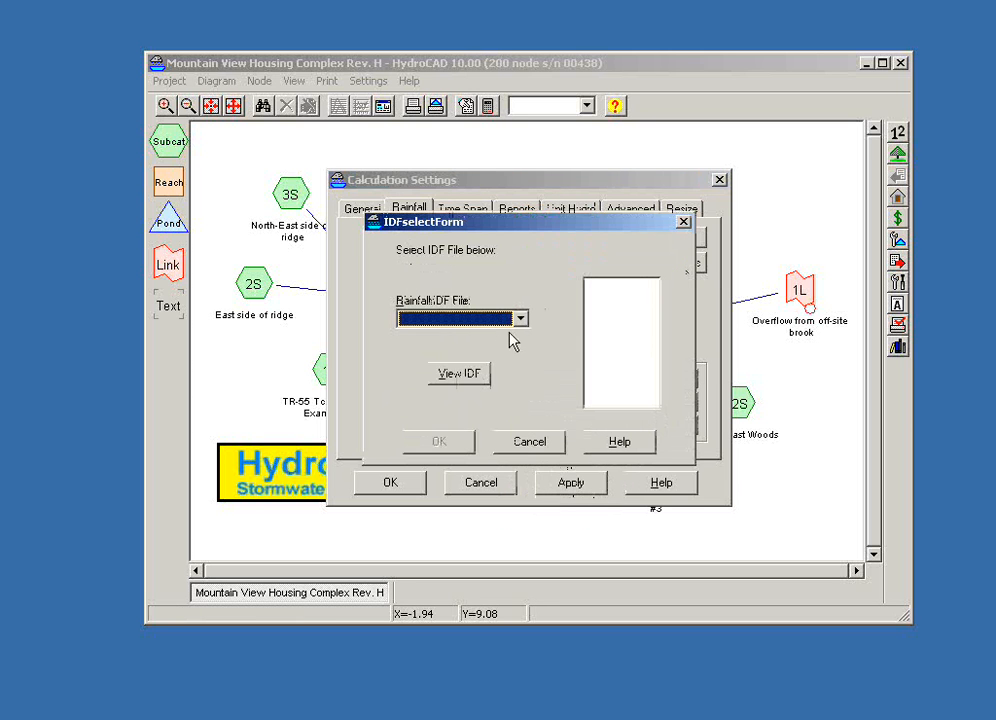
pyautogui.click(521, 320)
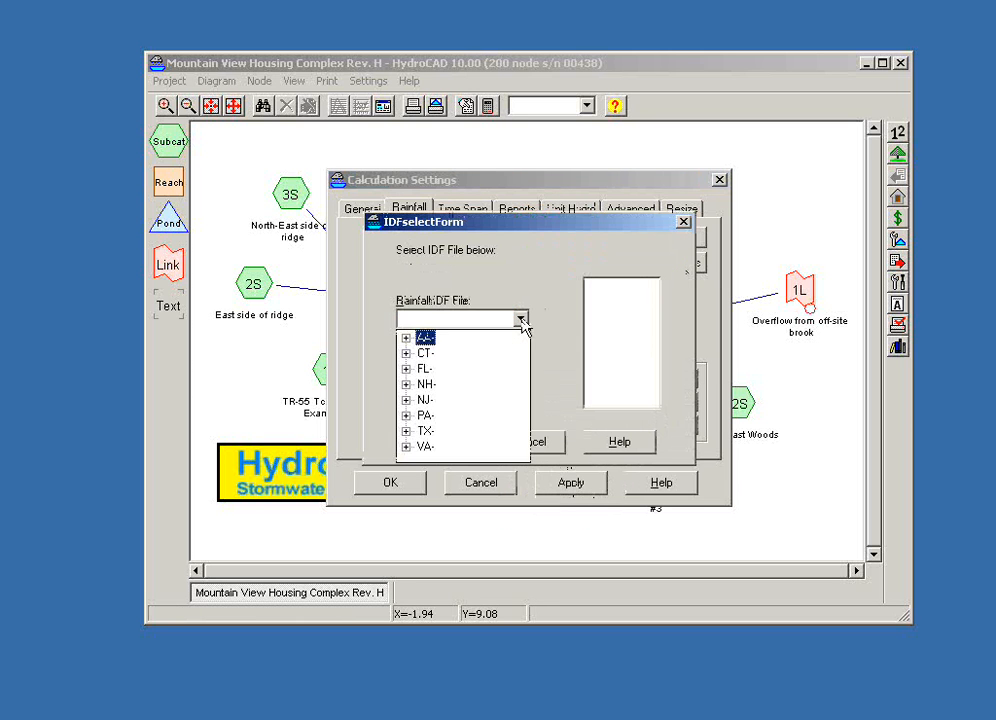
pyautogui.click(405, 354)
pyautogui.click(452, 385)
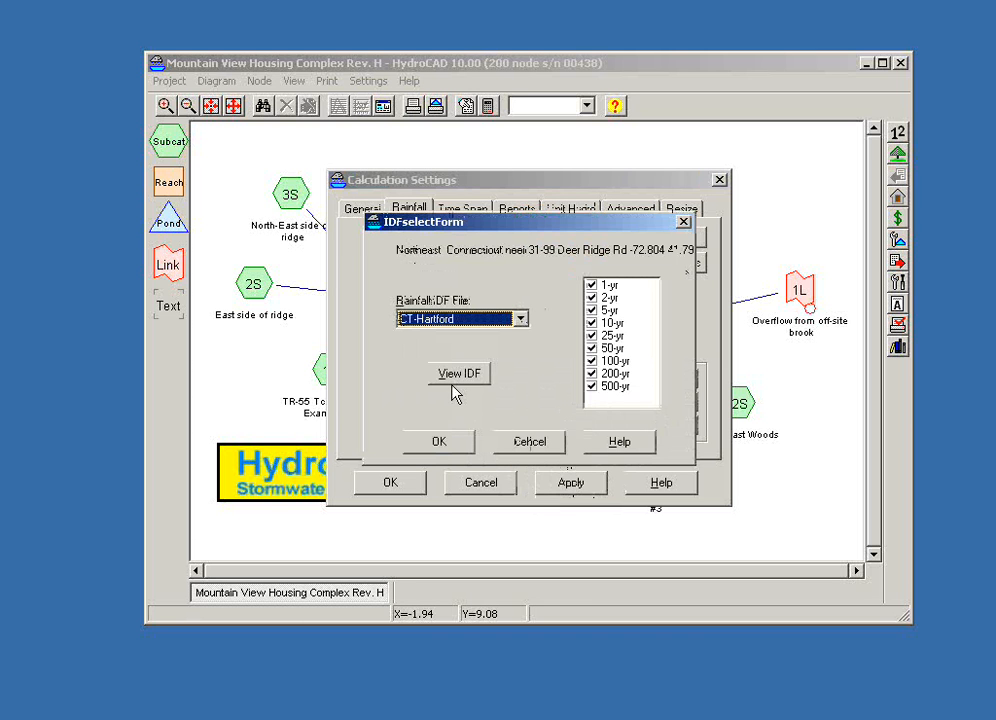
pyautogui.click(455, 449)
pyautogui.click(429, 415)
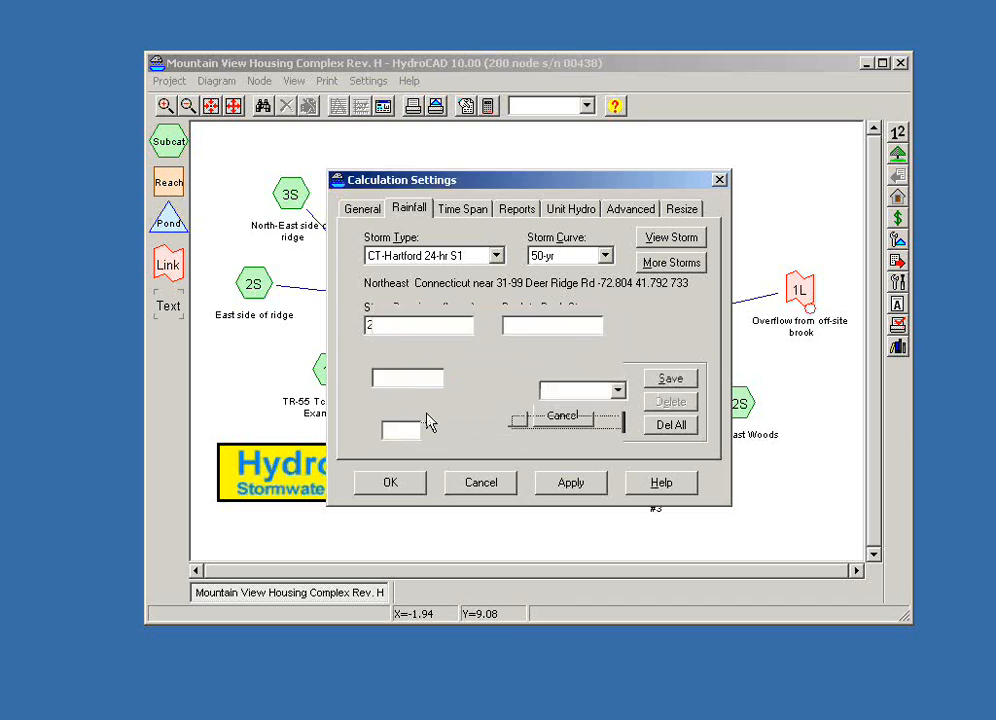
pyautogui.click(495, 406)
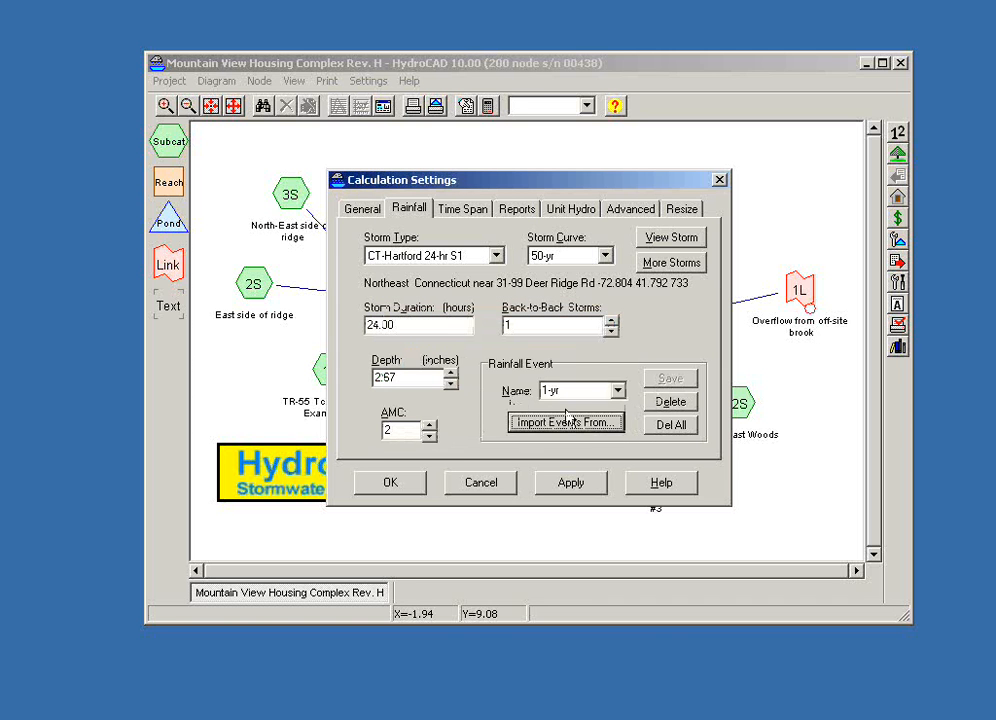
# Step: Change the storm type to Type II 24-hr
pyautogui.click(495, 256)
pyautogui.moveTo(495, 325); pyautogui.dragTo(505, 440)
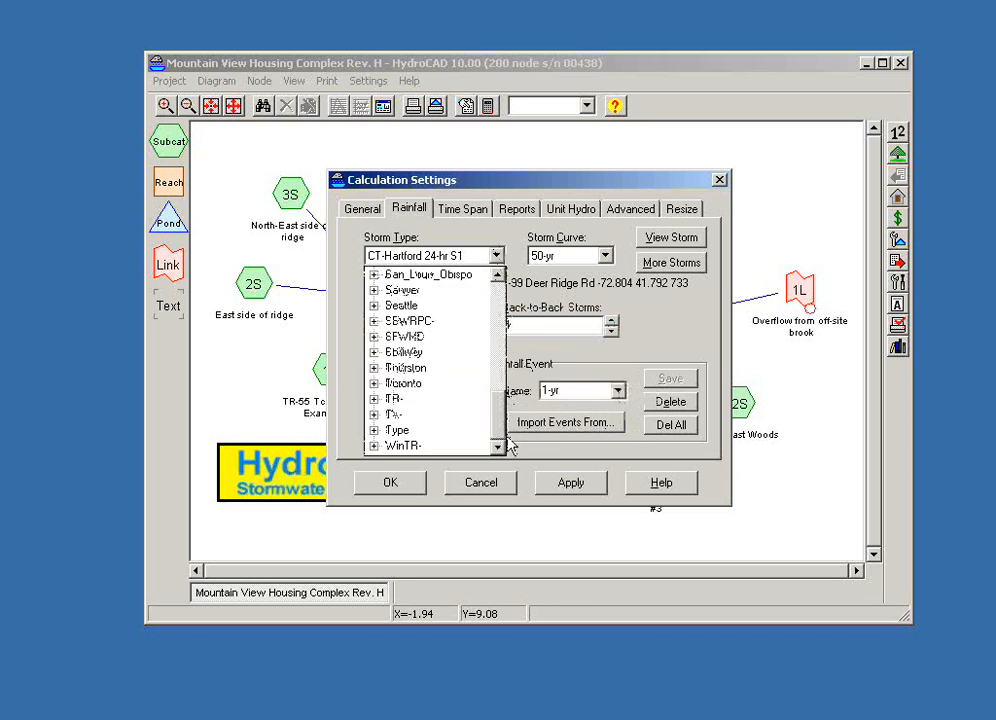
pyautogui.click(374, 431)
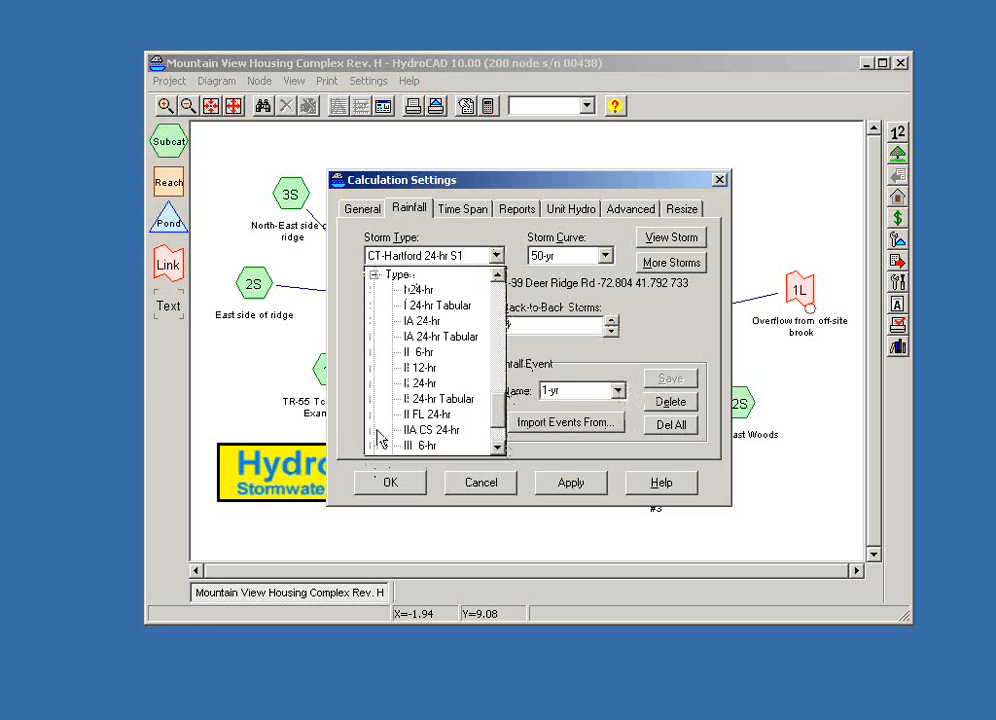
pyautogui.click(412, 384)
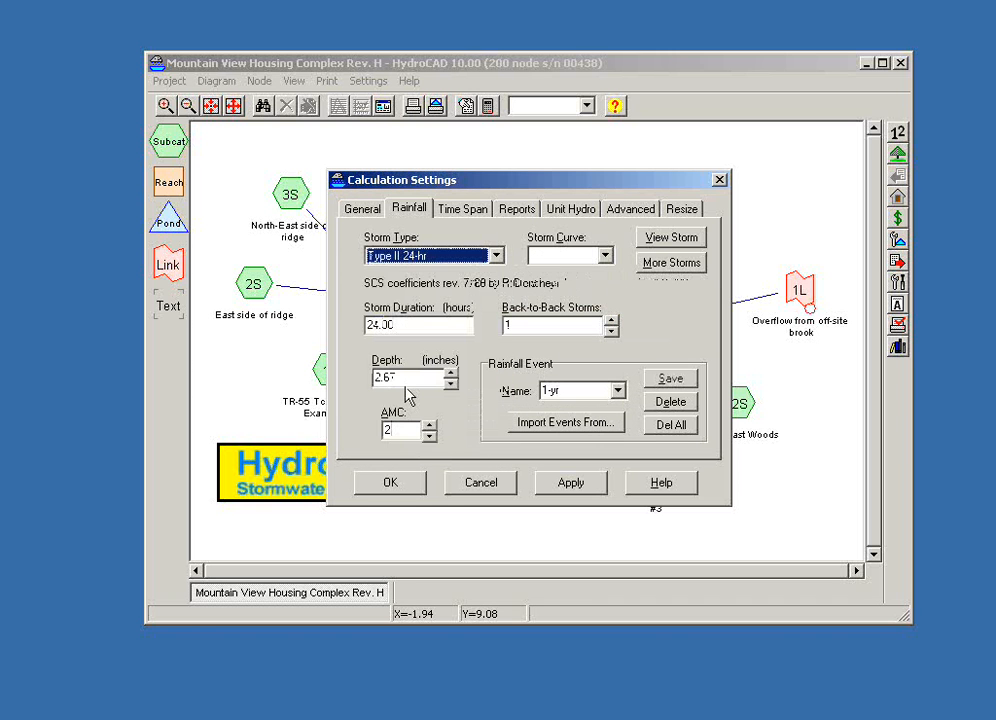
# Step: Import the rainfall events from the CT-Hartford IDF file again for the Type II 24-hr storm
pyautogui.click(565, 423)
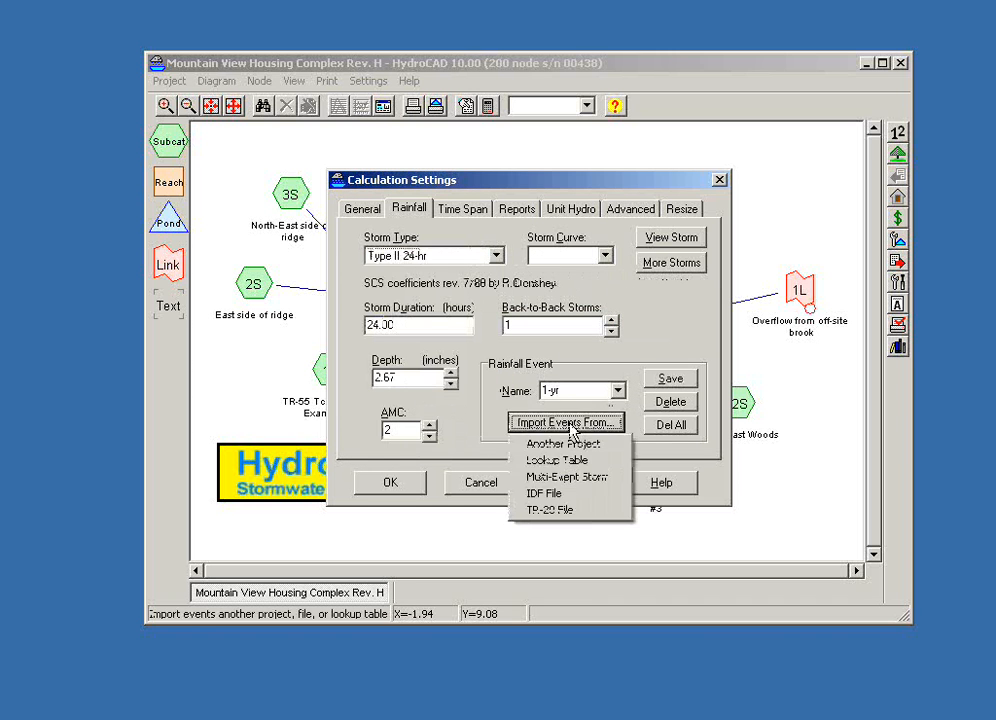
pyautogui.click(548, 494)
pyautogui.click(520, 318)
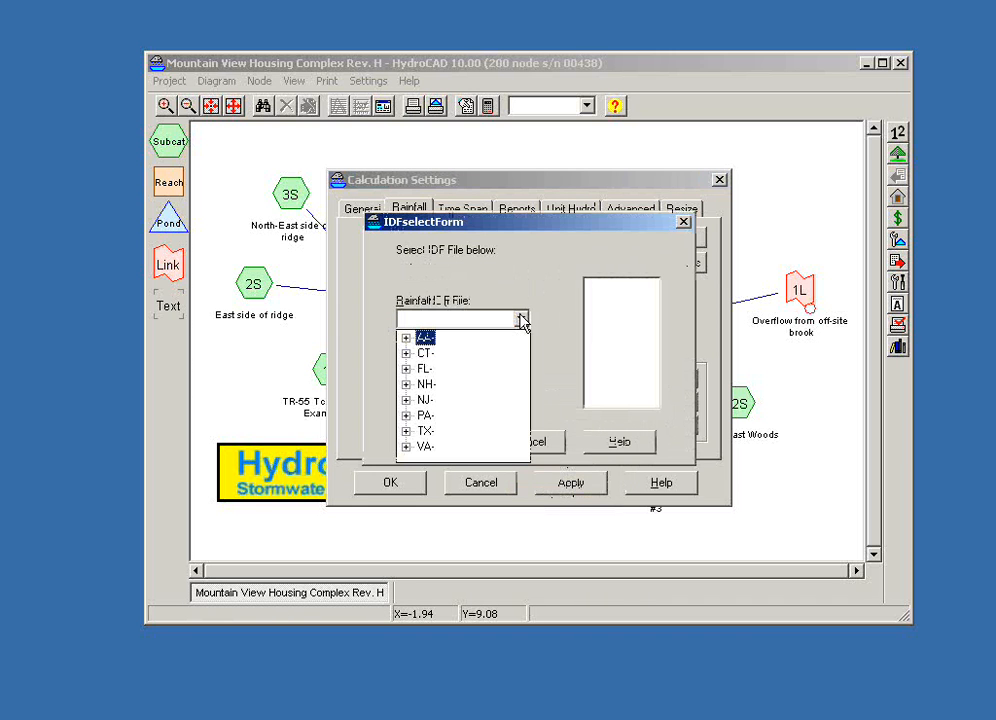
pyautogui.click(406, 353)
pyautogui.click(400, 386)
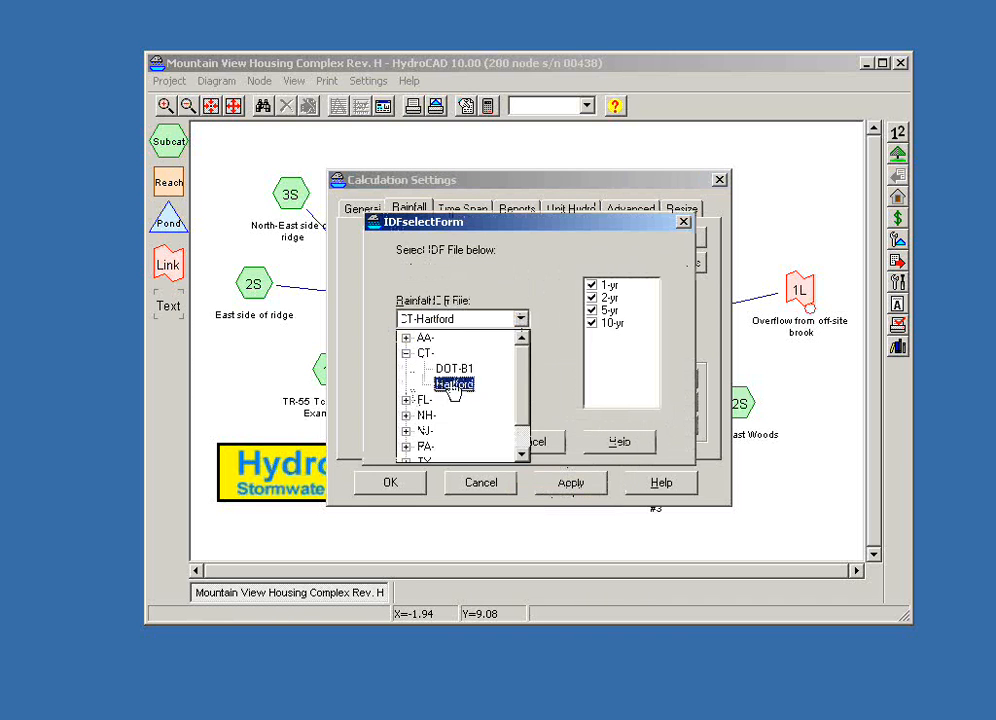
pyautogui.click(463, 446)
pyautogui.click(434, 424)
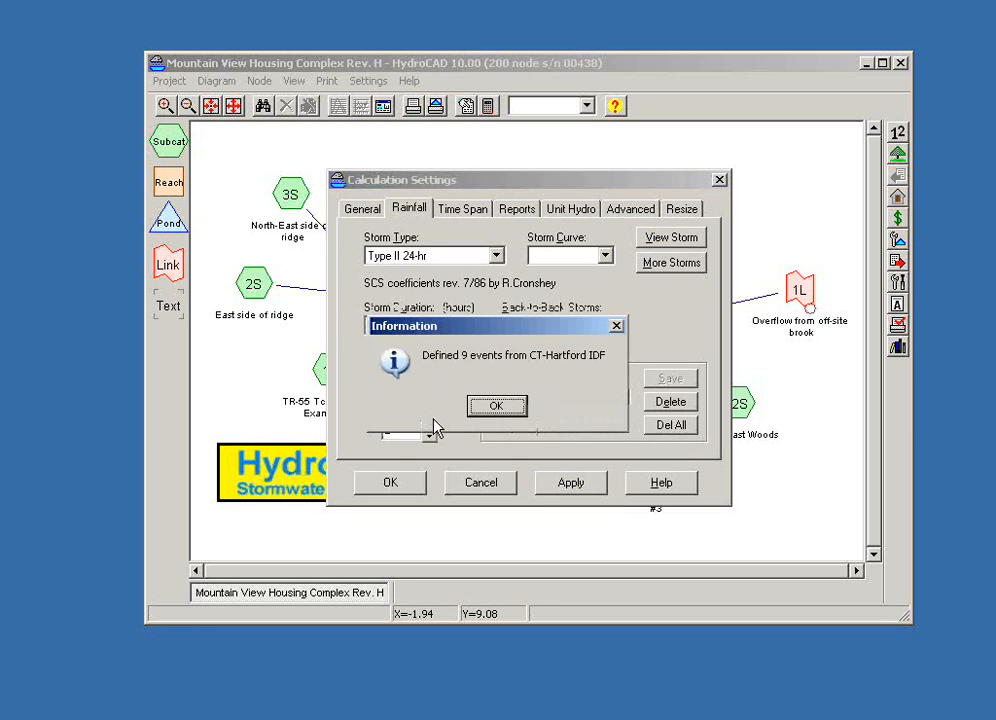
pyautogui.click(496, 407)
# Step: Browse the rainfall events, selecting 10-yr and then 200-yr to compare their depths
pyautogui.click(618, 392)
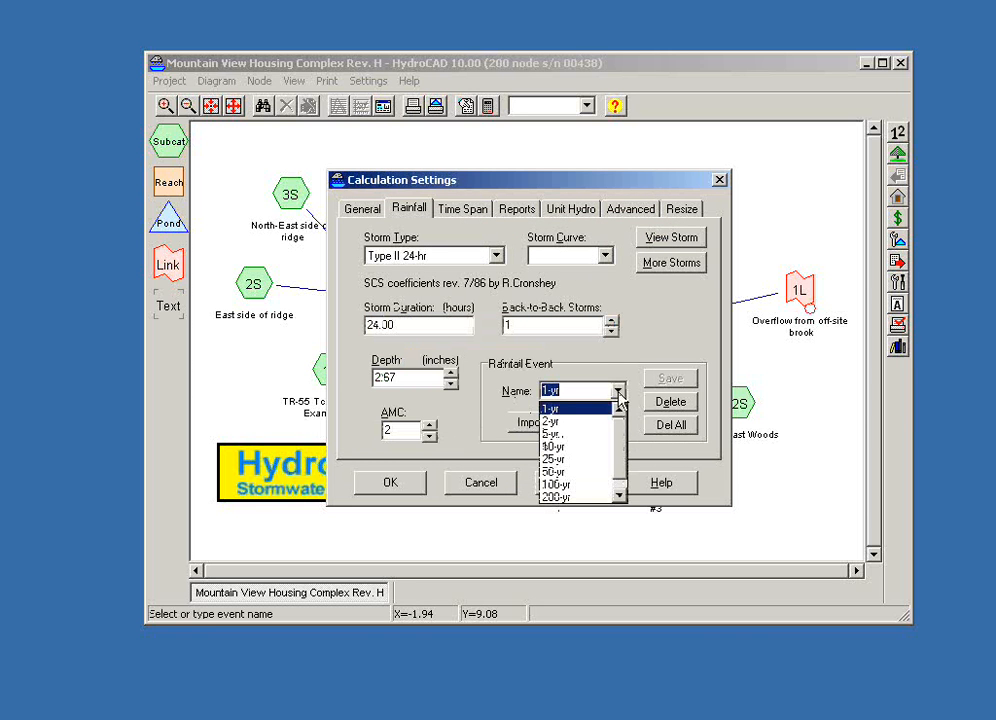
pyautogui.click(618, 392)
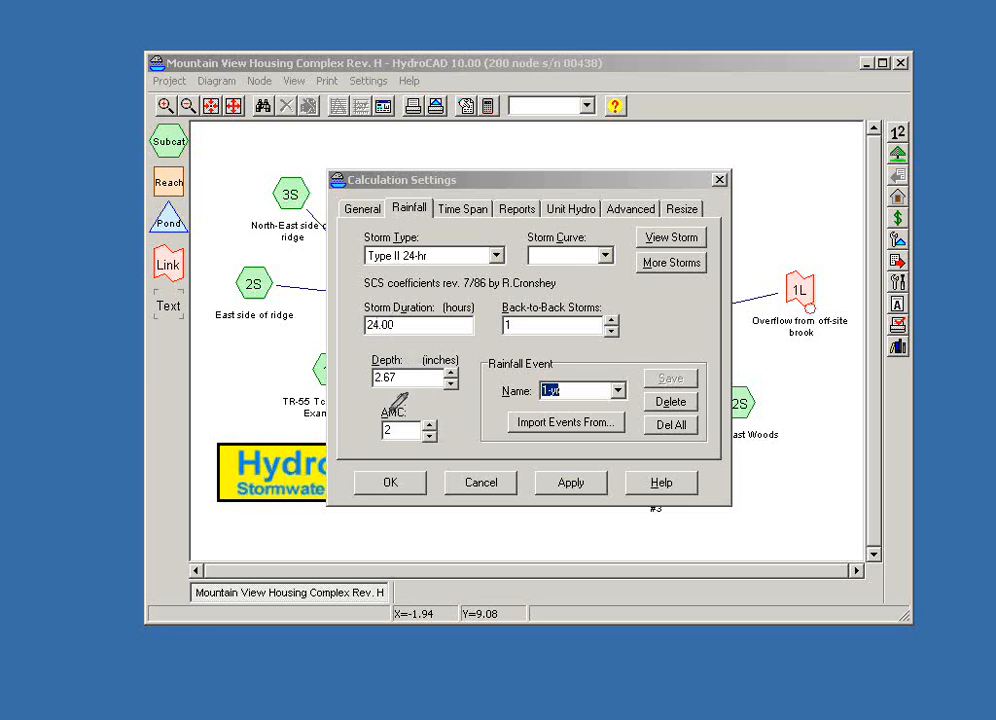
pyautogui.moveTo(372, 357)
pyautogui.mouseDown()
pyautogui.moveTo(378, 388)
pyautogui.moveTo(430, 372)
pyautogui.moveTo(395, 352)
pyautogui.mouseUp()
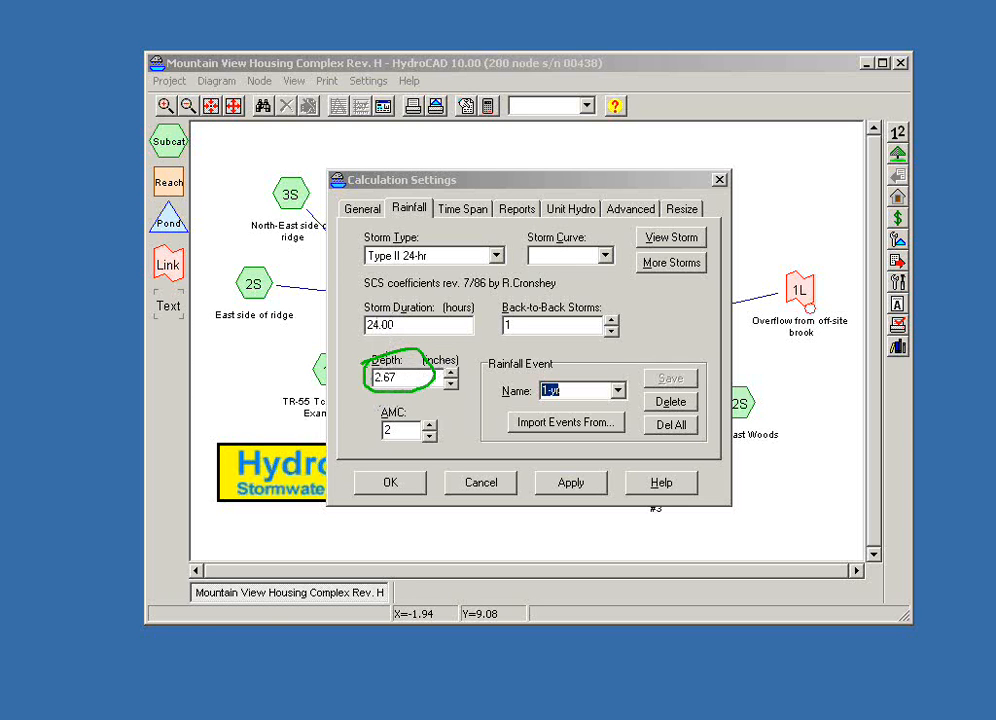
pyautogui.click(618, 390)
pyautogui.click(574, 446)
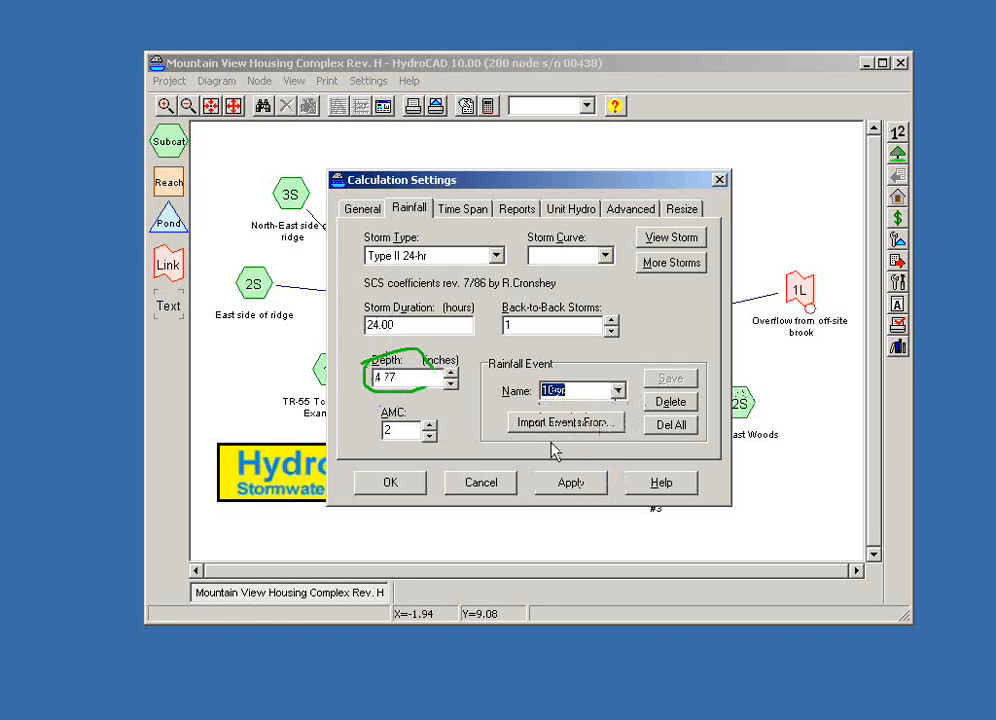
pyautogui.click(592, 393)
pyautogui.click(619, 391)
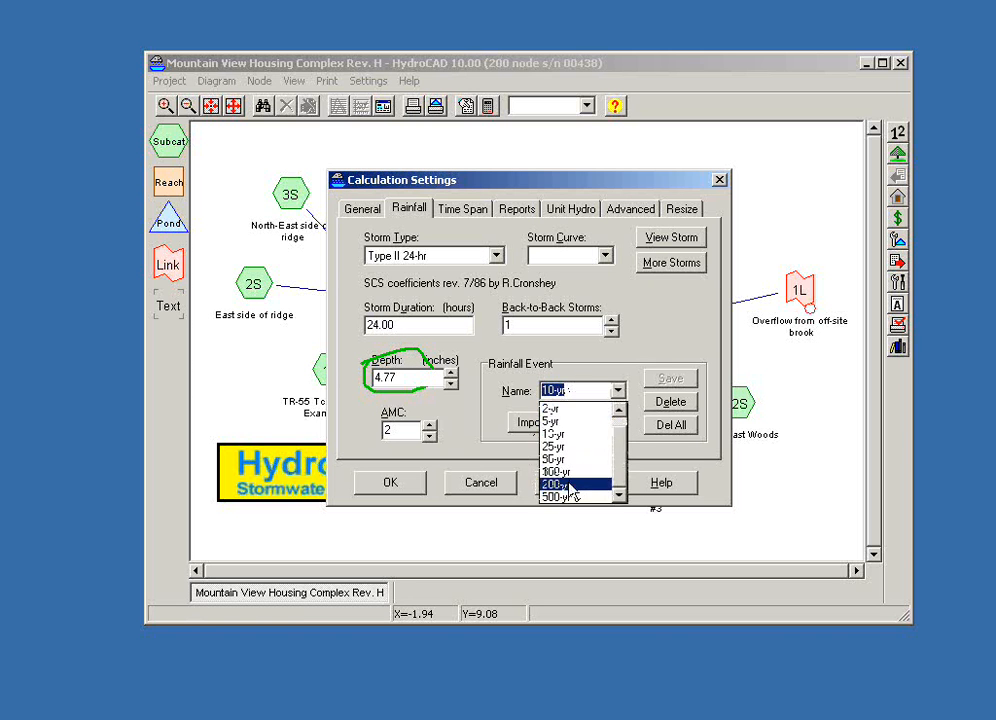
pyautogui.click(570, 489)
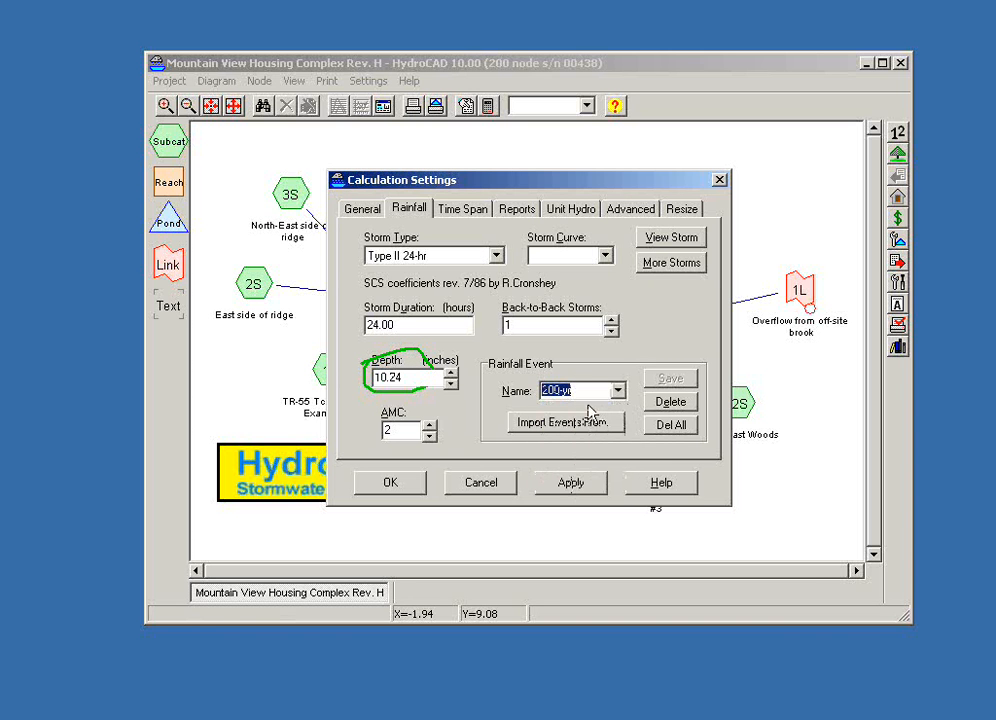
# Step: Open the rainfall event lookup table, scroll through the county rainfall data, and cancel without importing
pyautogui.click(584, 421)
pyautogui.click(566, 461)
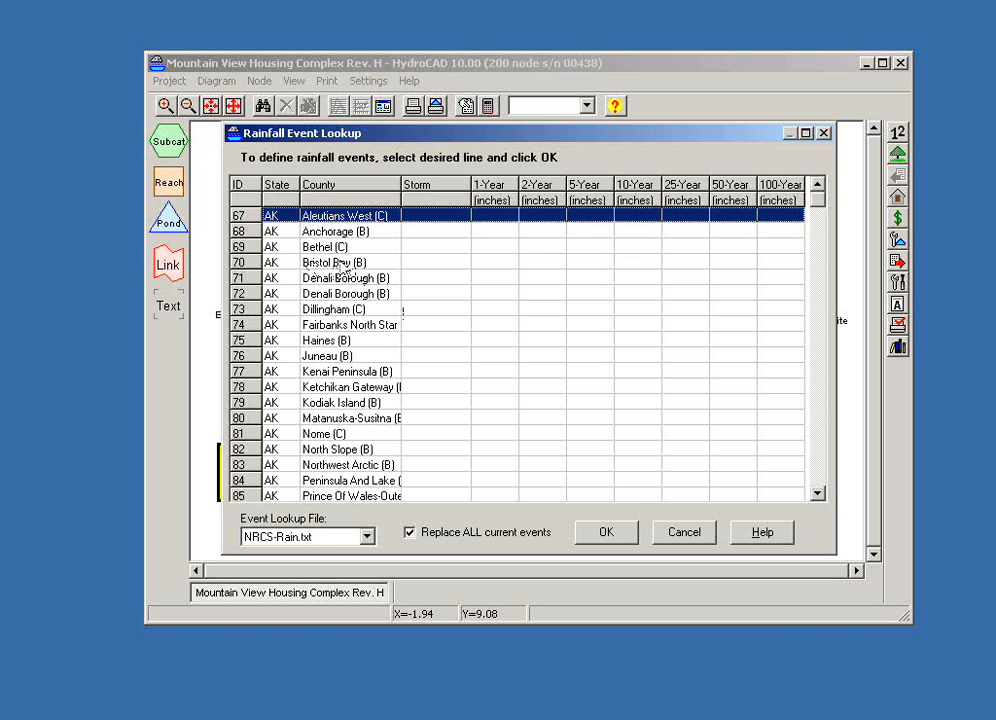
pyautogui.moveTo(817, 204); pyautogui.dragTo(826, 316)
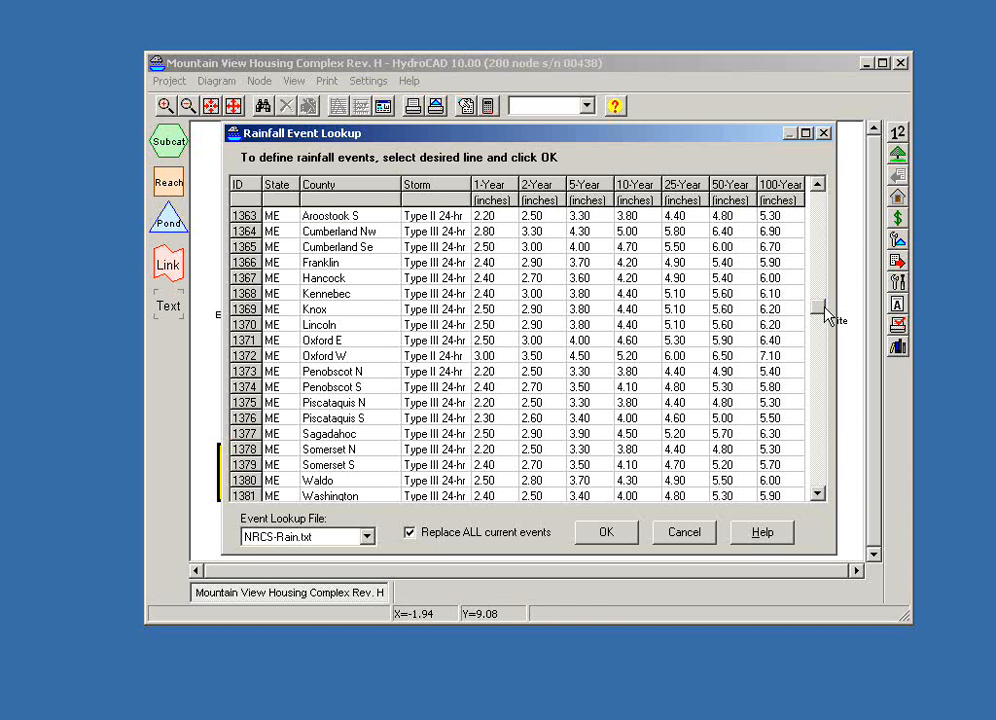
pyautogui.click(680, 533)
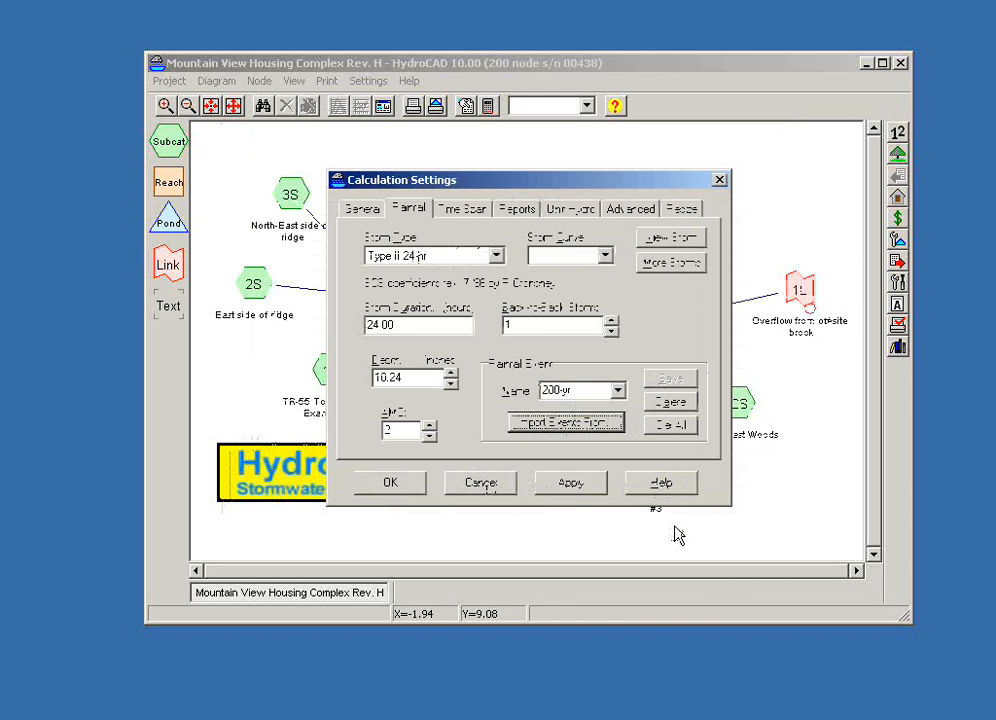
# Step: Set the 25-yr event's depth to 6.10 inches and save it, replacing the existing event
pyautogui.click(618, 390)
pyautogui.click(565, 446)
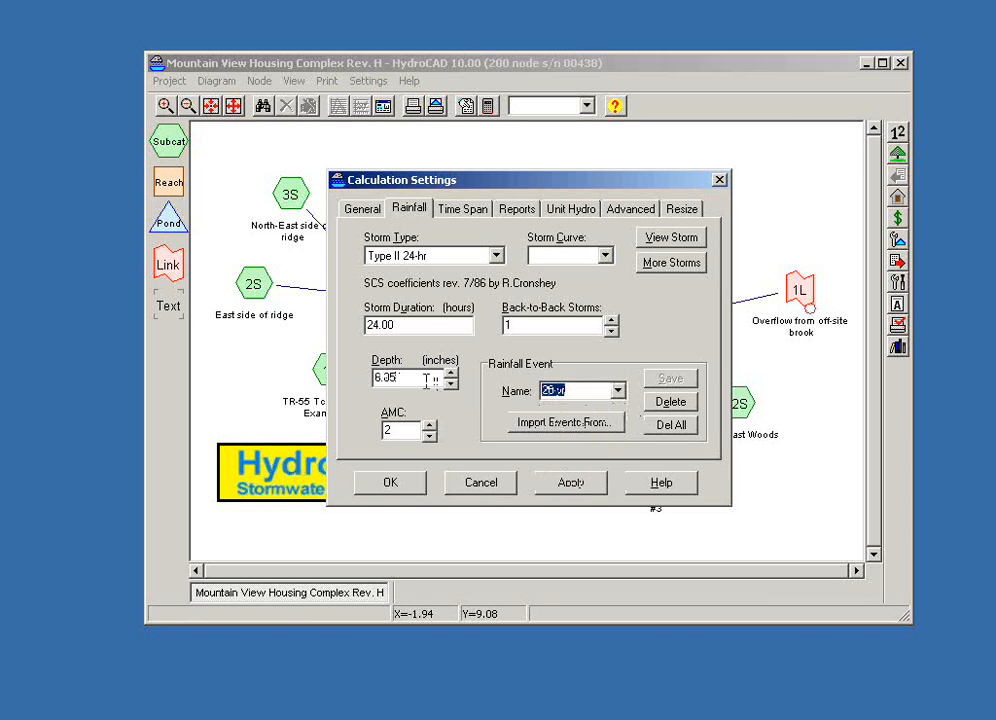
pyautogui.moveTo(440, 378); pyautogui.dragTo(343, 390)
pyautogui.write('6.10')
pyautogui.press('Tab')
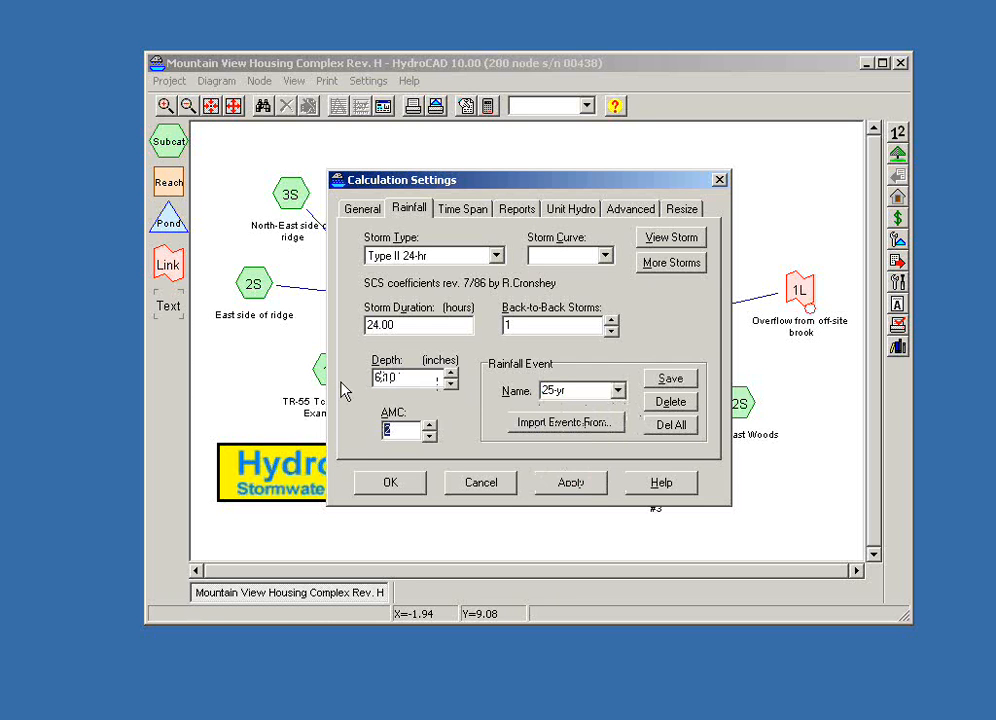
pyautogui.click(674, 383)
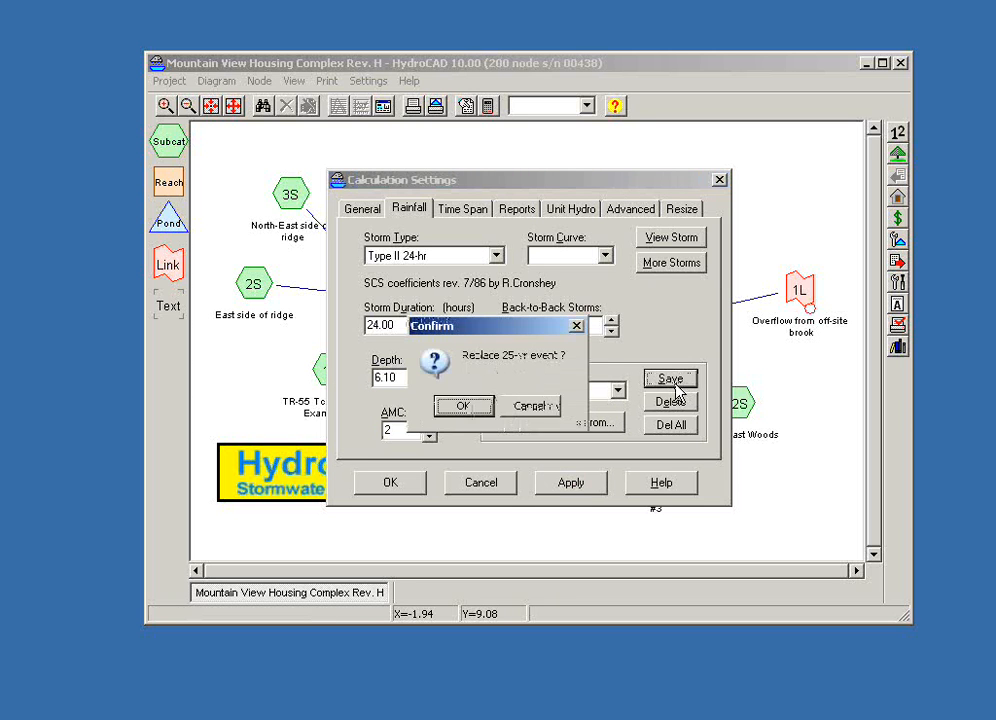
pyautogui.click(489, 409)
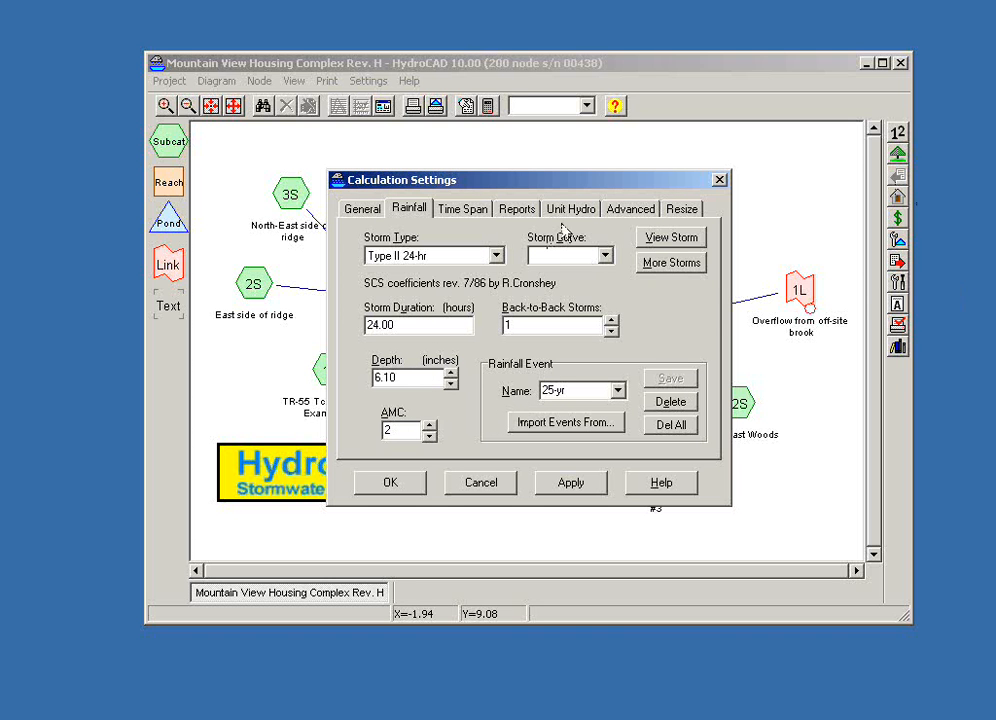
# Step: View the Type II 24-hr storm distribution graph and close it
pyautogui.click(668, 244)
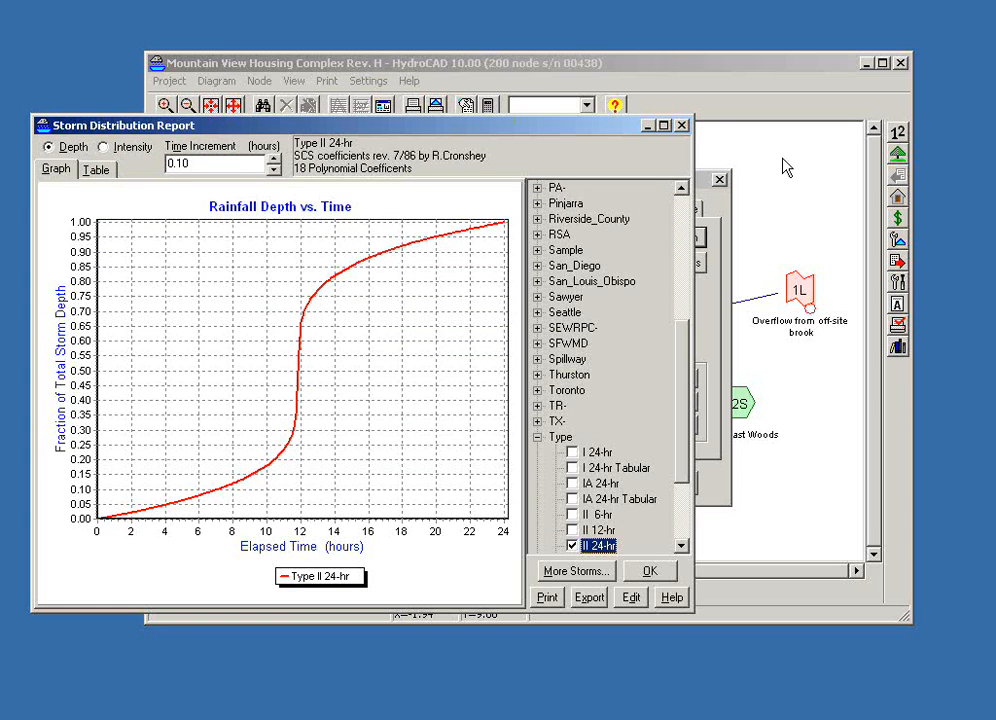
pyautogui.click(681, 125)
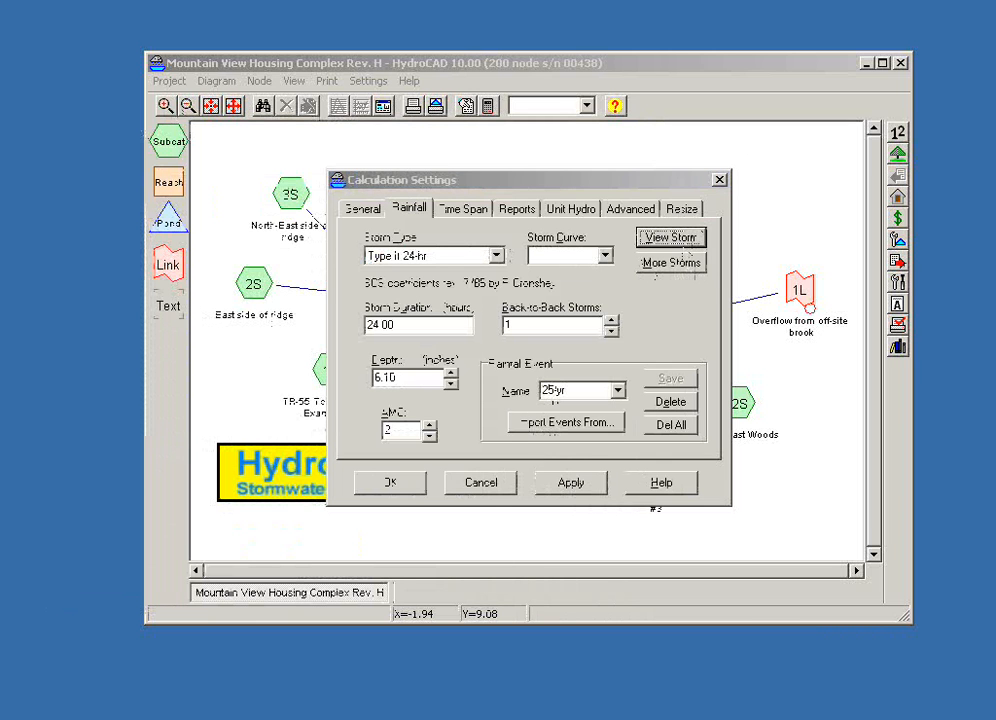
pyautogui.moveTo(642, 256)
pyautogui.mouseDown()
pyautogui.moveTo(738, 243)
pyautogui.moveTo(620, 268)
pyautogui.mouseUp()
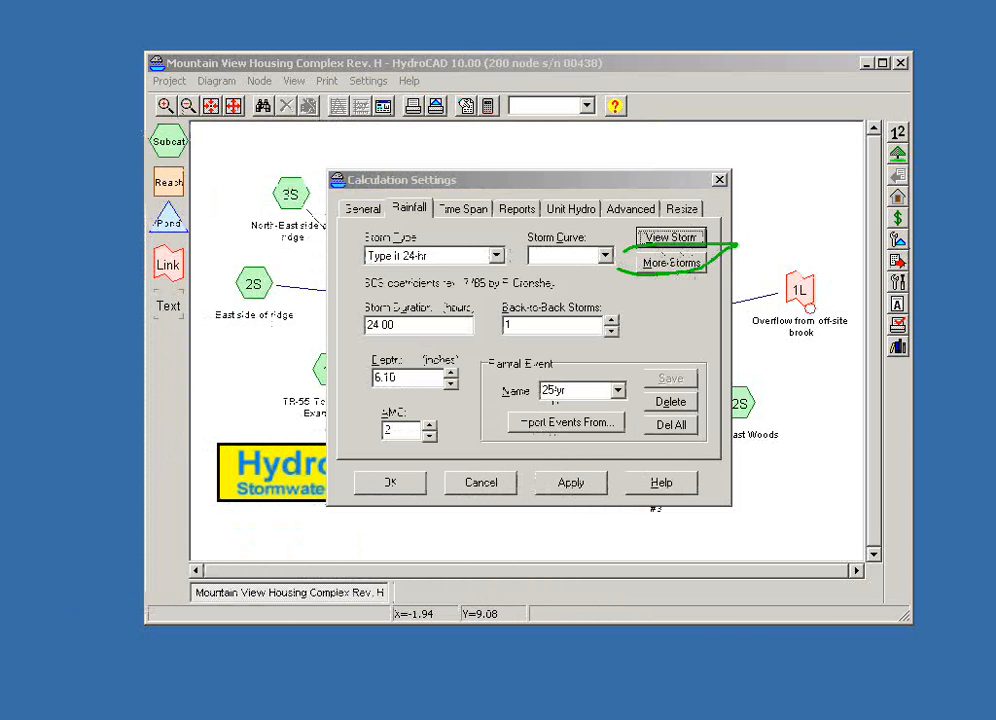
# Step: Reopen the storm distribution report and open the Download & Convert Rainfall Data dialog via More Storms
pyautogui.click(683, 238)
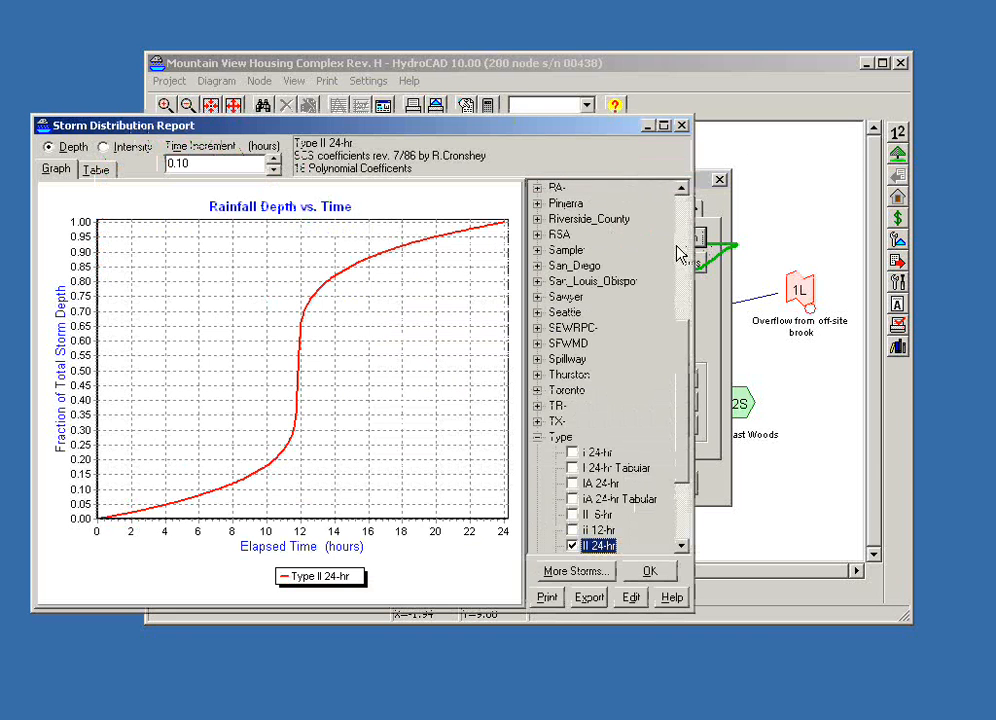
pyautogui.click(555, 572)
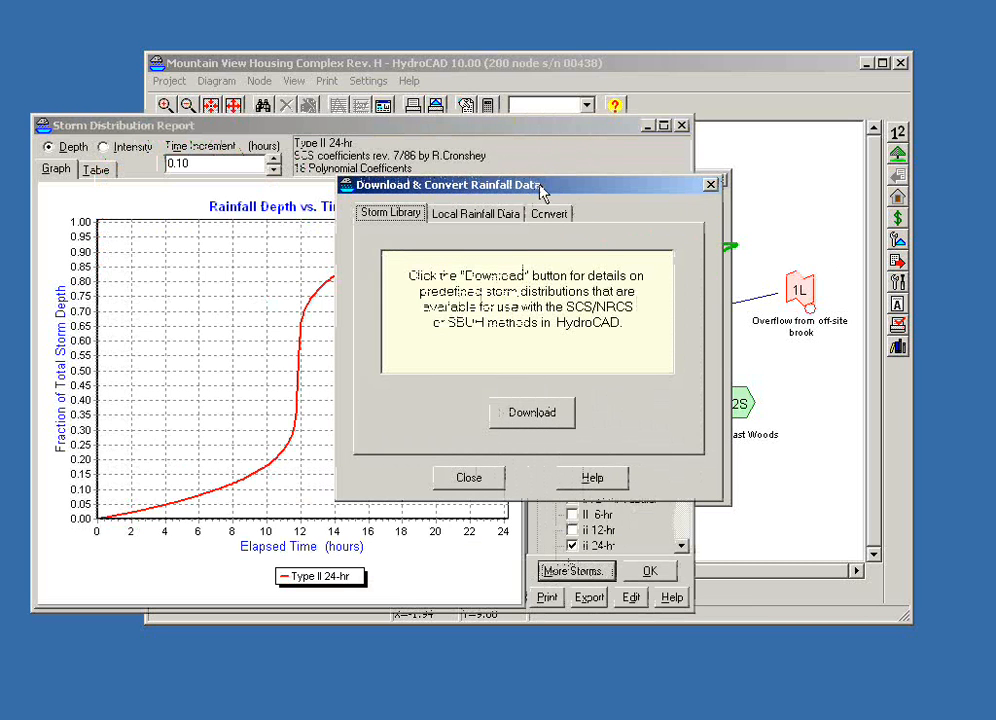
pyautogui.moveTo(541, 190); pyautogui.dragTo(633, 197)
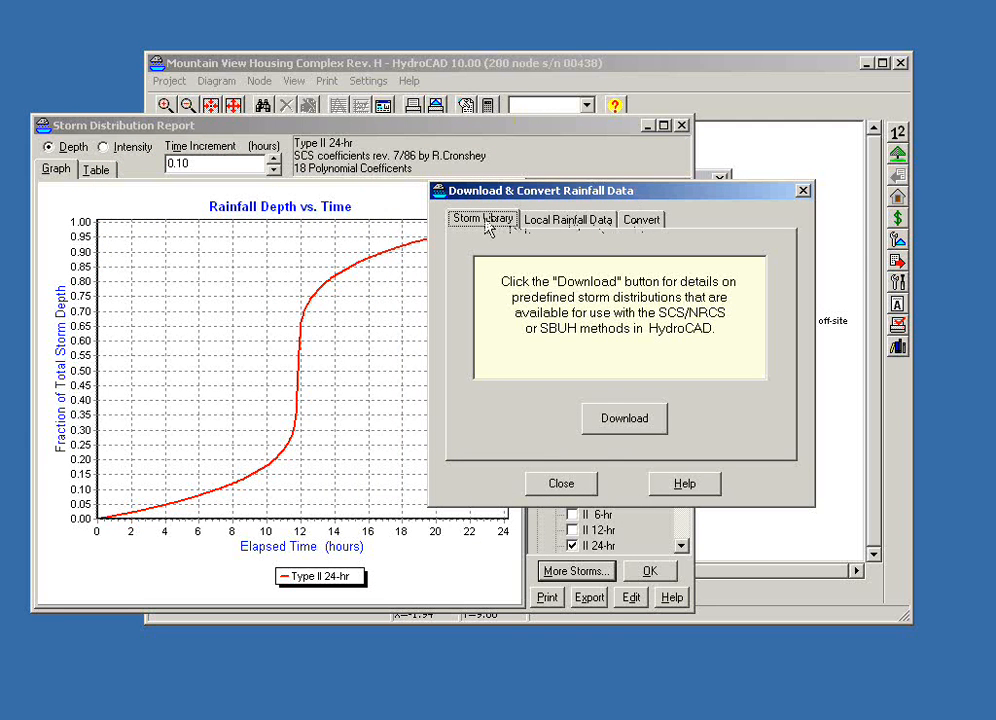
# Step: Open the online predefined storm library rainfall tables, browse the list of rainfall distributions, and close the browser
pyautogui.click(614, 423)
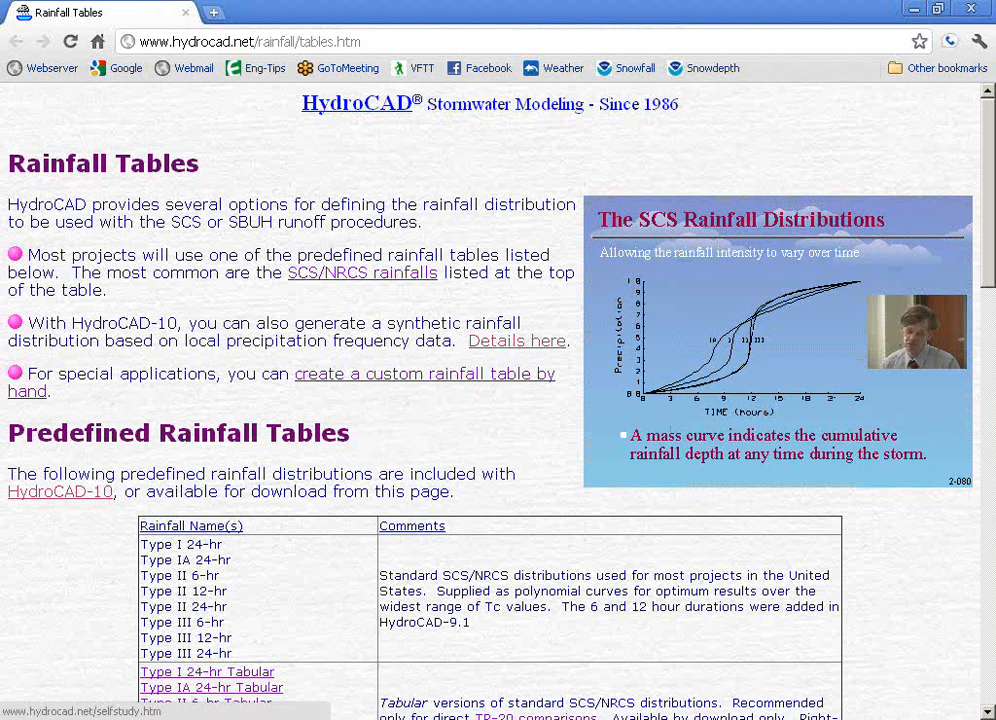
pyautogui.moveTo(990, 266); pyautogui.dragTo(990, 419)
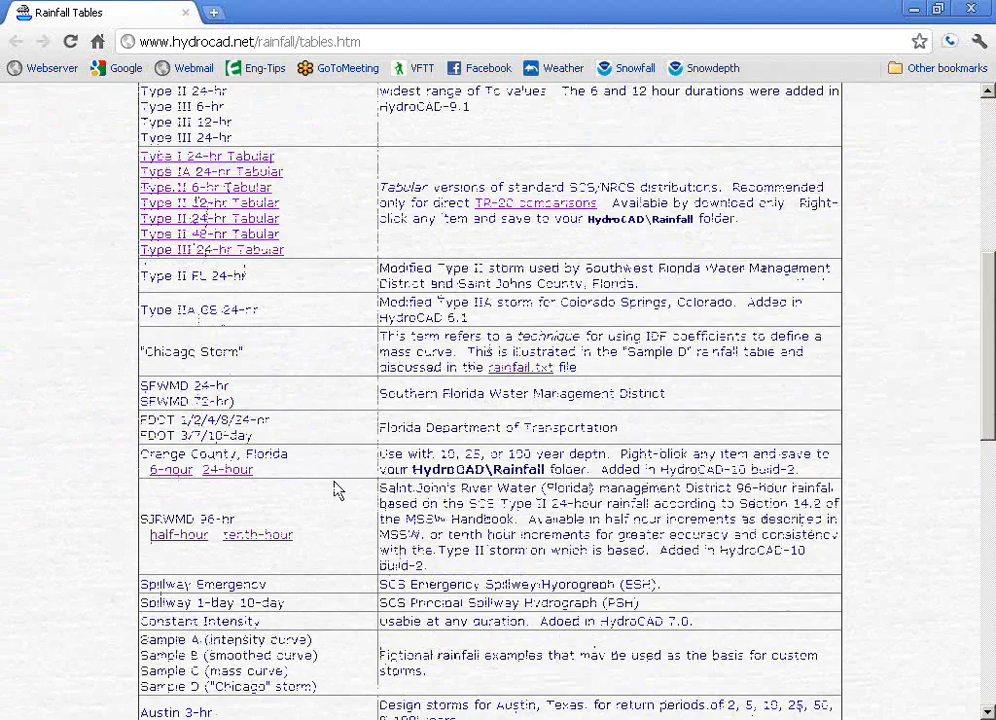
pyautogui.scroll(-7, 336, 490)
pyautogui.scroll(1, 336, 490)
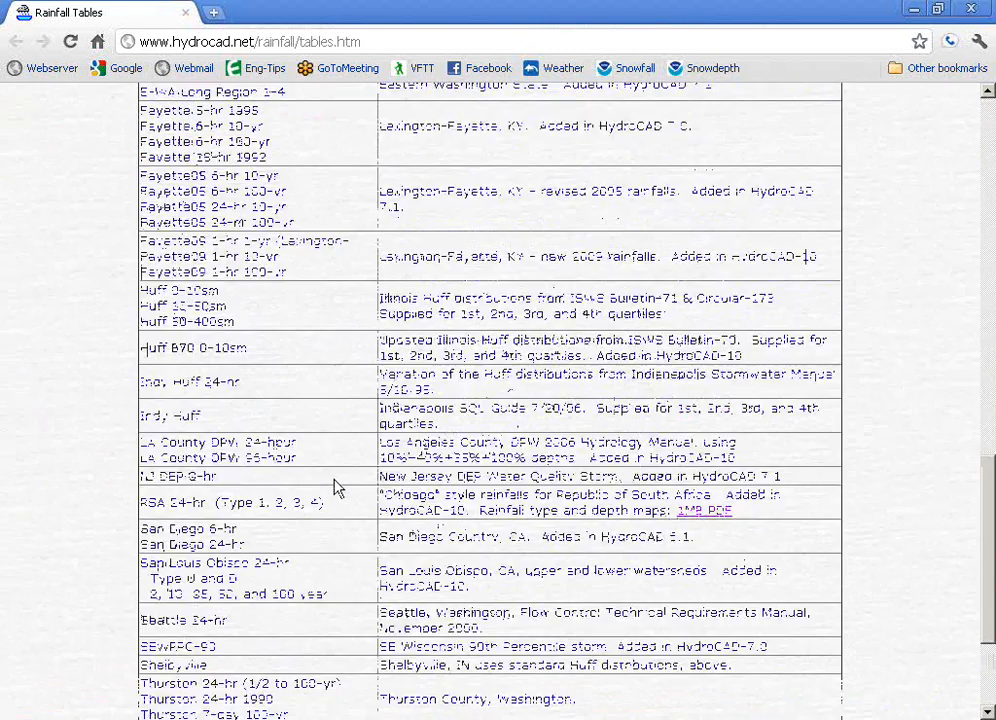
pyautogui.scroll(8, 336, 488)
pyautogui.scroll(3, 336, 485)
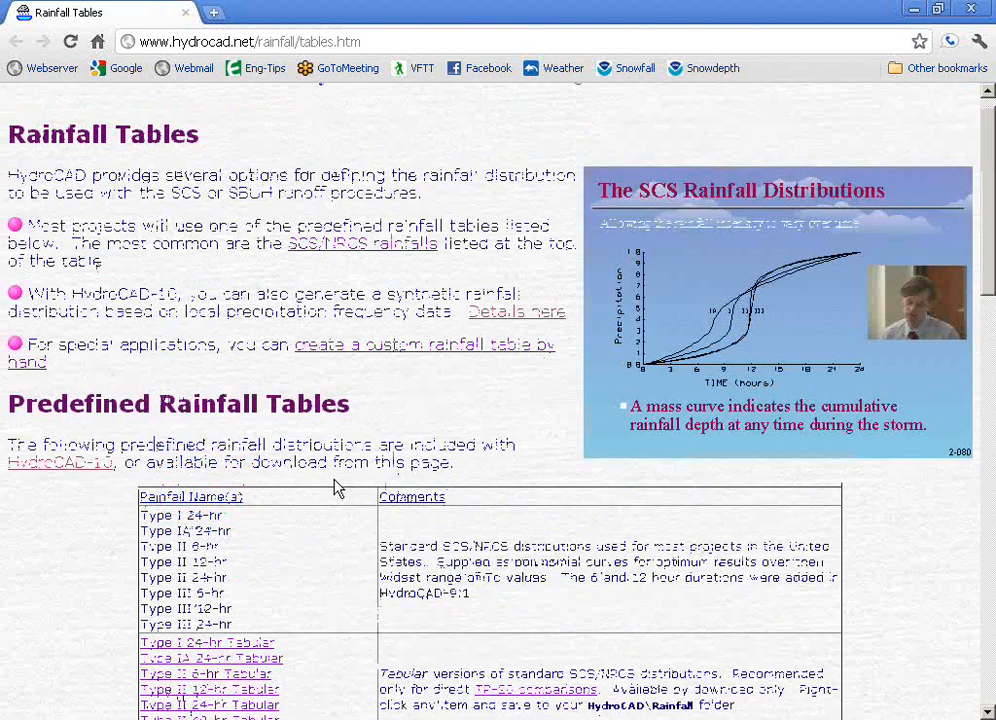
pyautogui.scroll(-5, 567, 444)
pyautogui.scroll(-2, 563, 440)
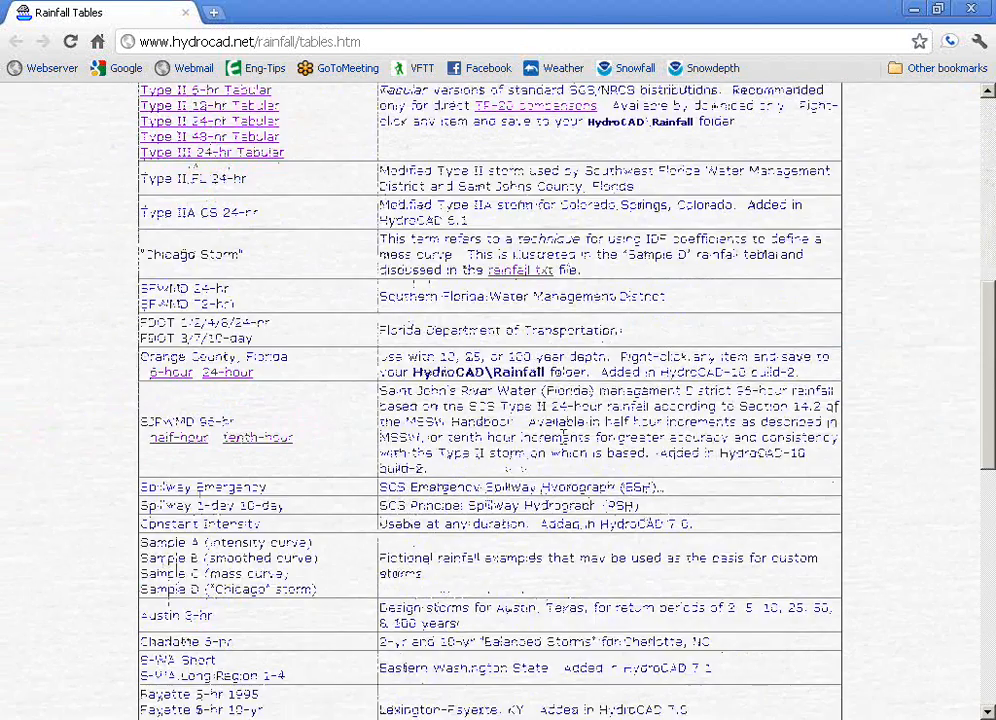
pyautogui.scroll(2, 563, 440)
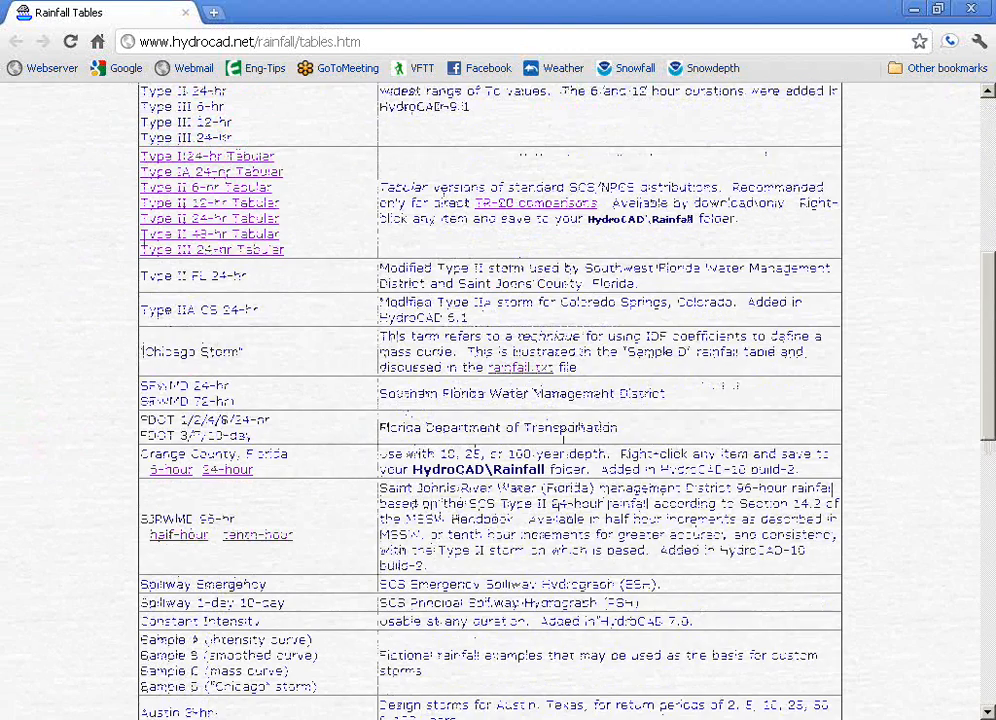
pyautogui.click(983, 15)
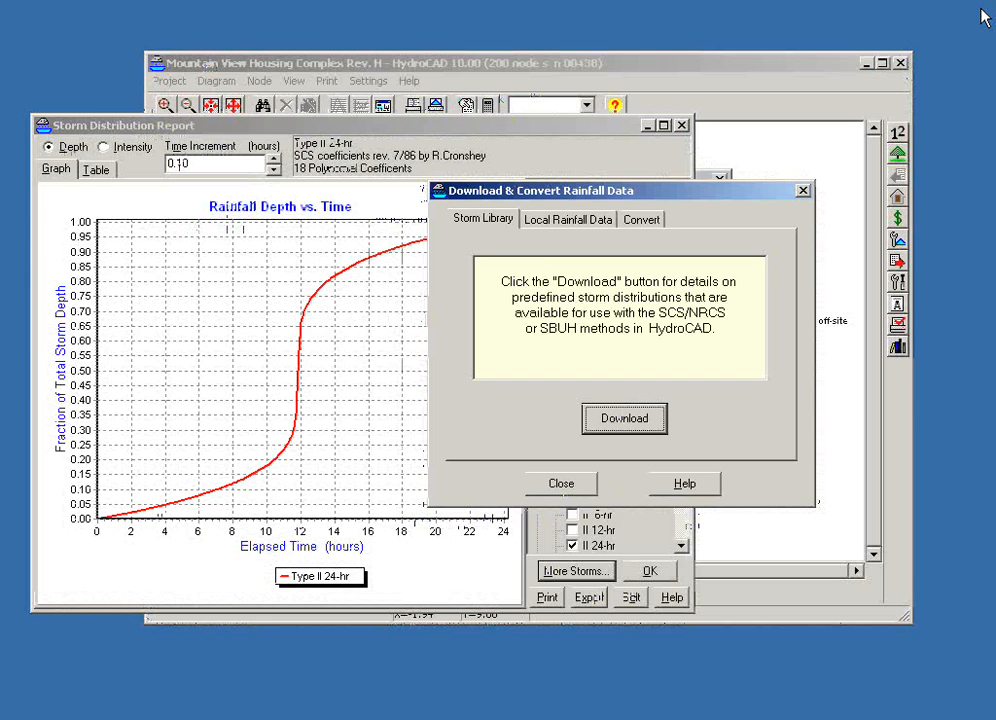
# Step: Open the local rainfall data download page on precipitation frequency data and scroll through its background section
pyautogui.click(600, 421)
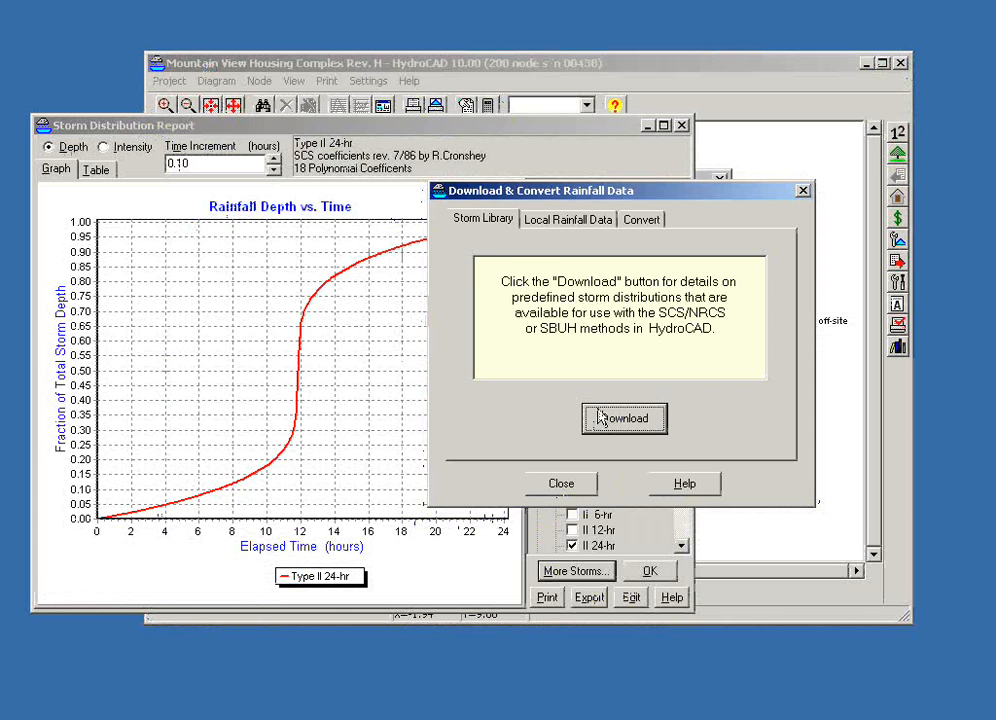
pyautogui.moveTo(533, 197); pyautogui.dragTo(548, 213)
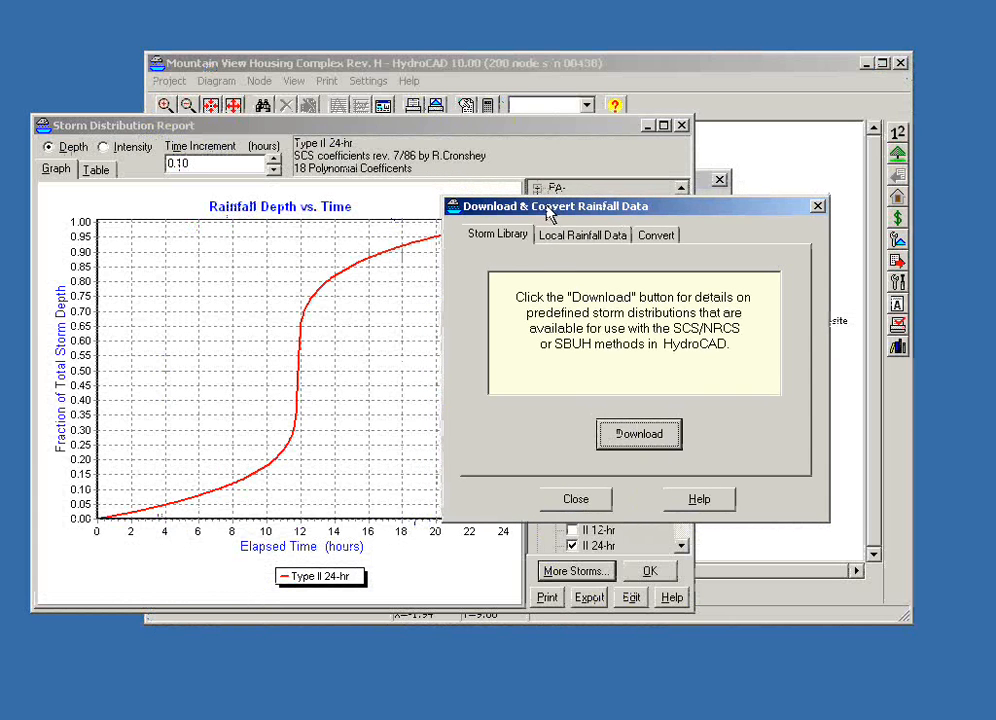
pyautogui.click(587, 243)
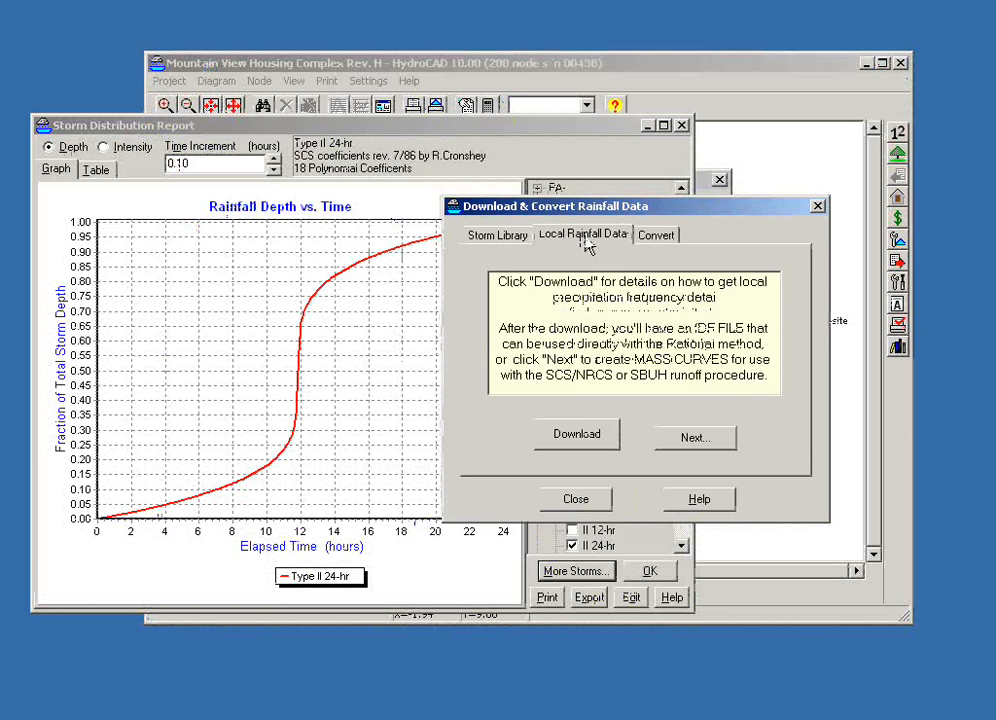
pyautogui.click(578, 438)
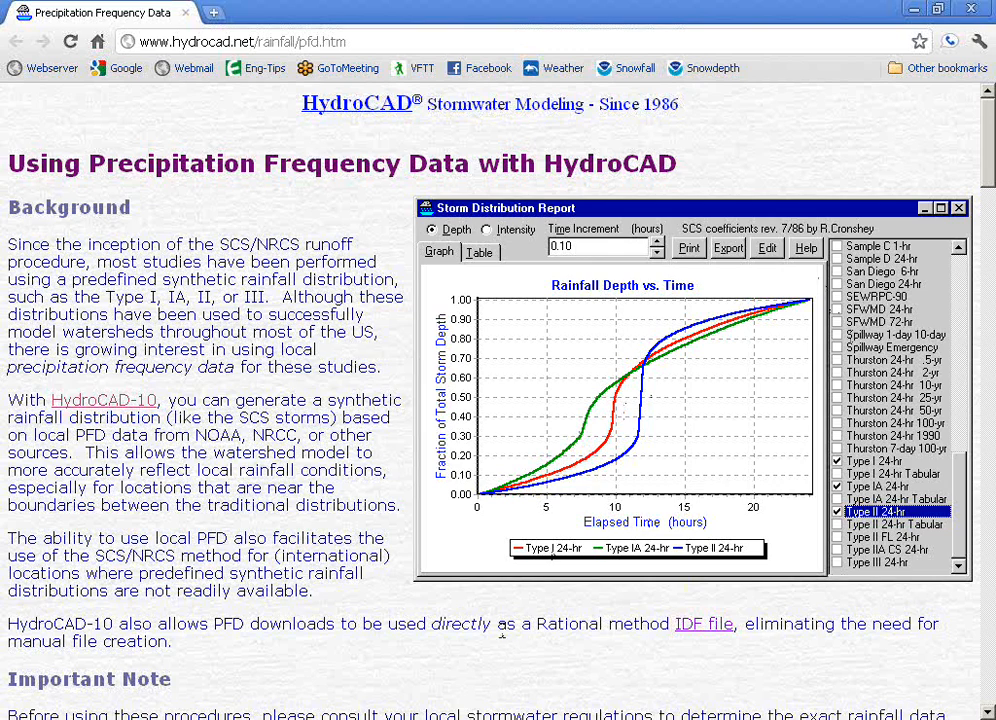
pyautogui.scroll(-4, 345, 598)
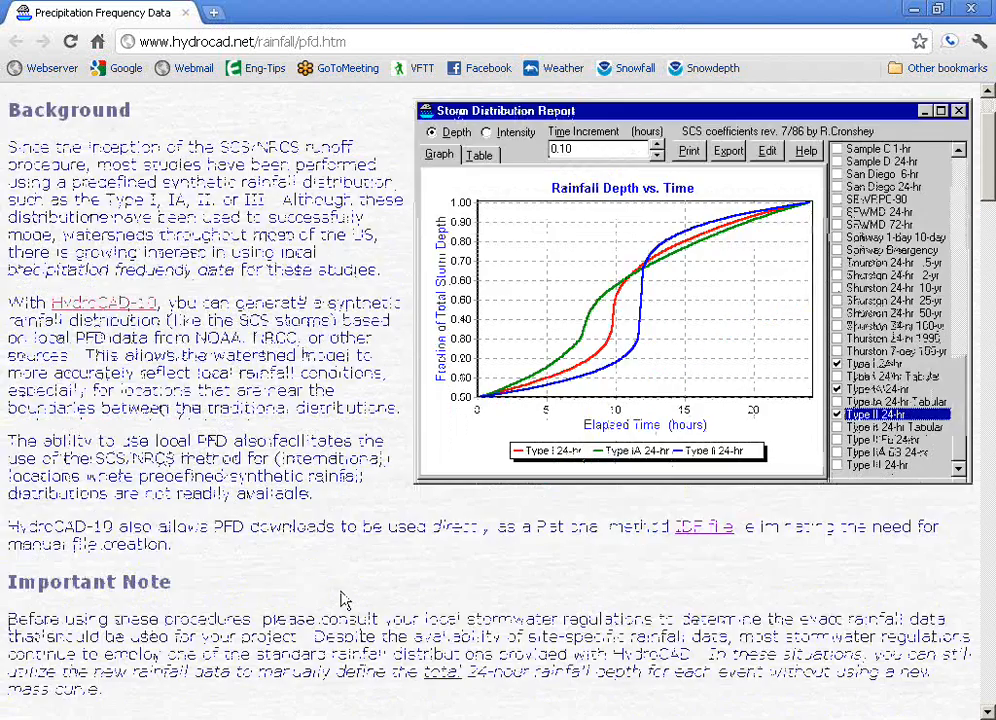
pyautogui.scroll(4, 345, 598)
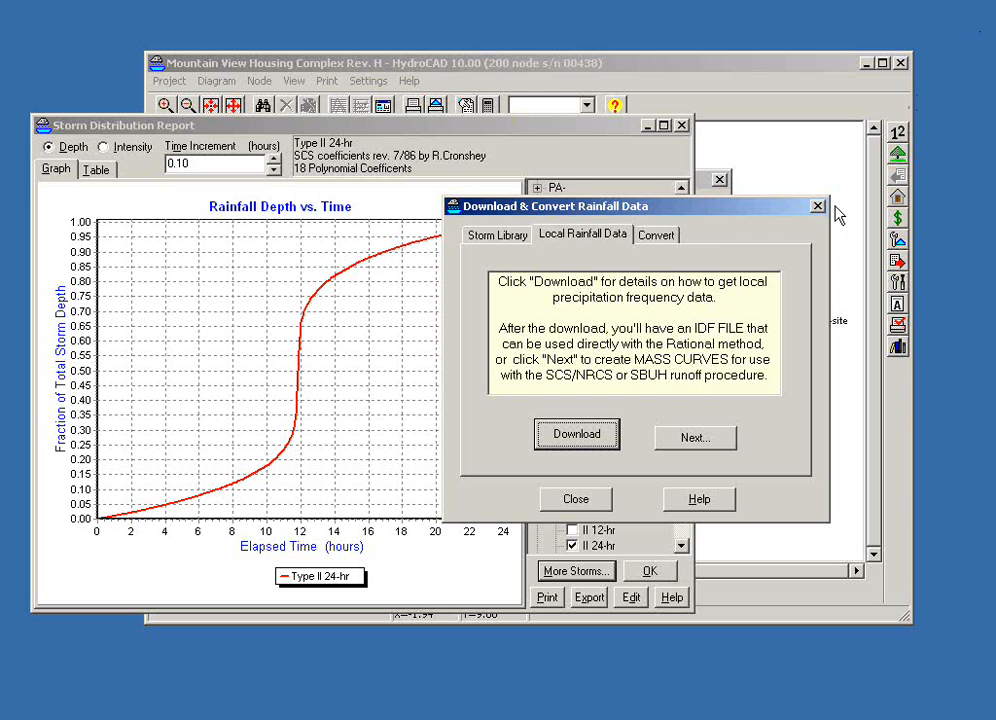
# Step: Choose the CT-Hartford rainfall IDF file for conversion and view its IDF intensity-duration curves before closing the report
pyautogui.click(657, 236)
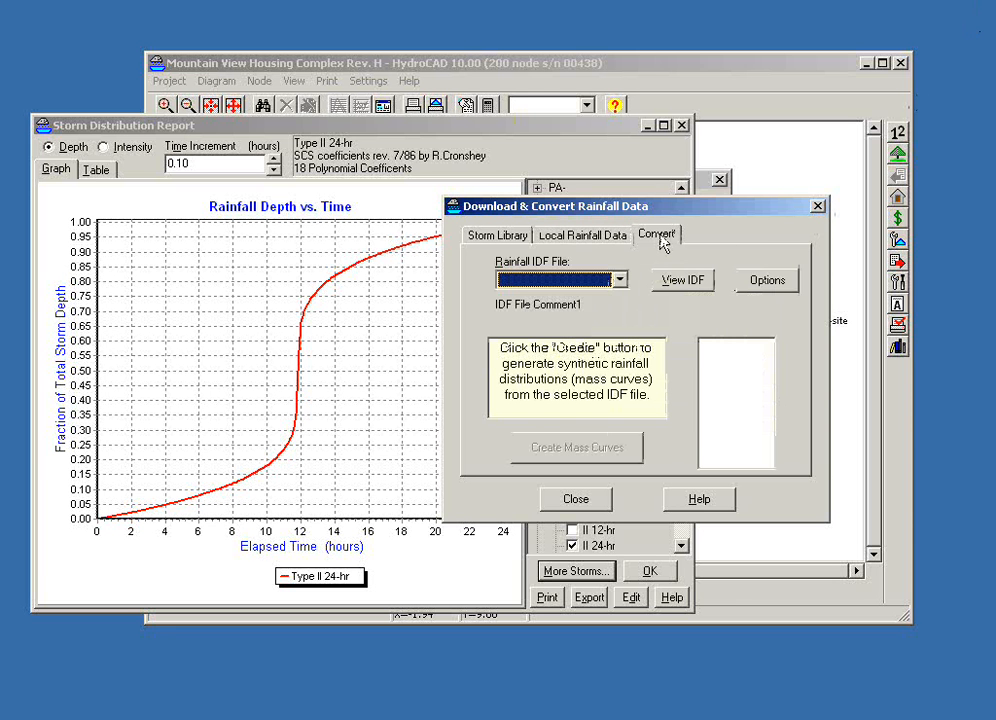
pyautogui.click(620, 281)
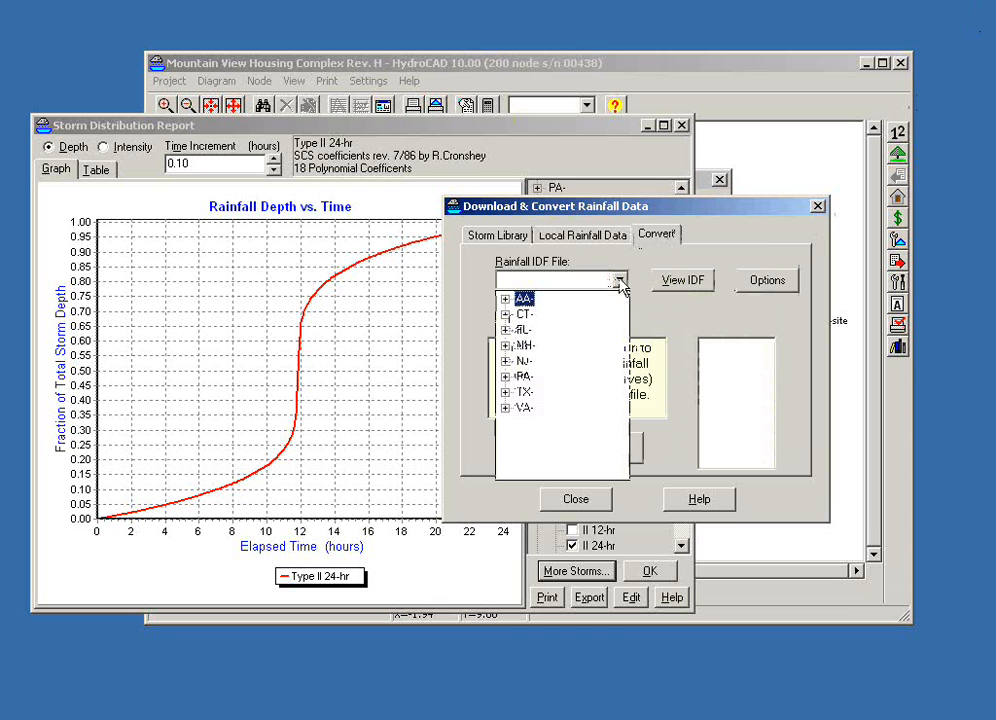
pyautogui.click(505, 315)
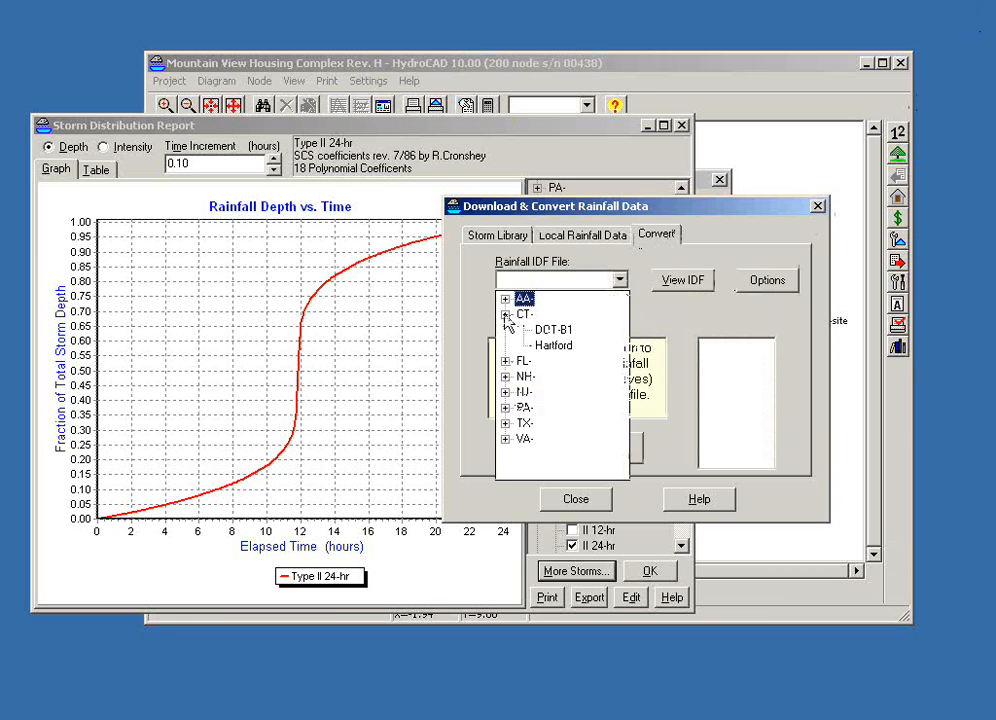
pyautogui.click(551, 346)
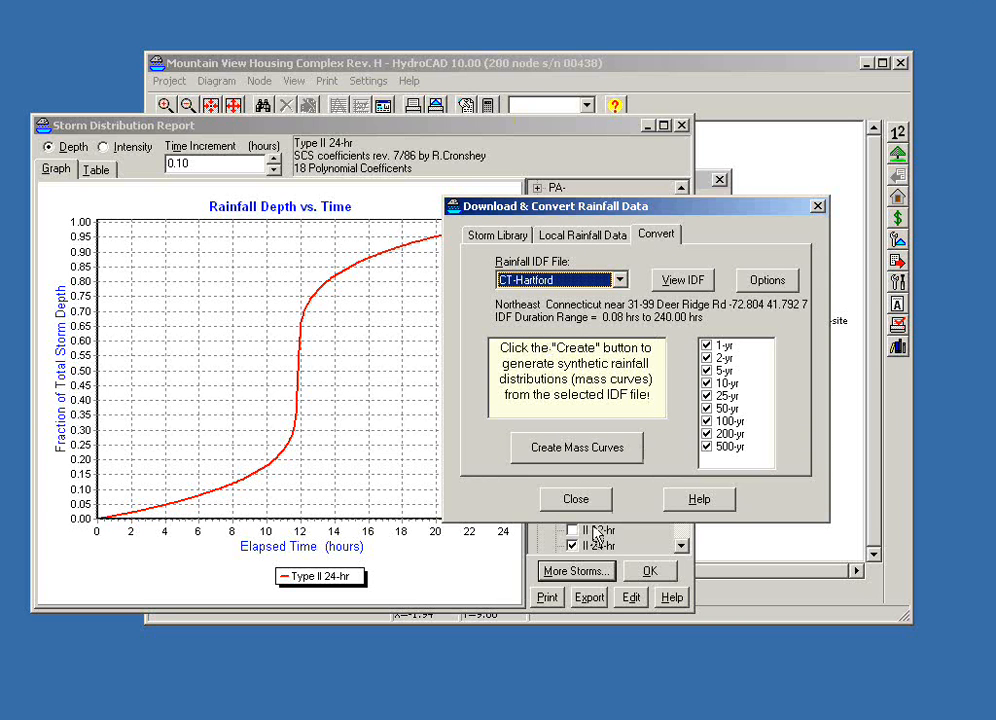
pyautogui.click(676, 282)
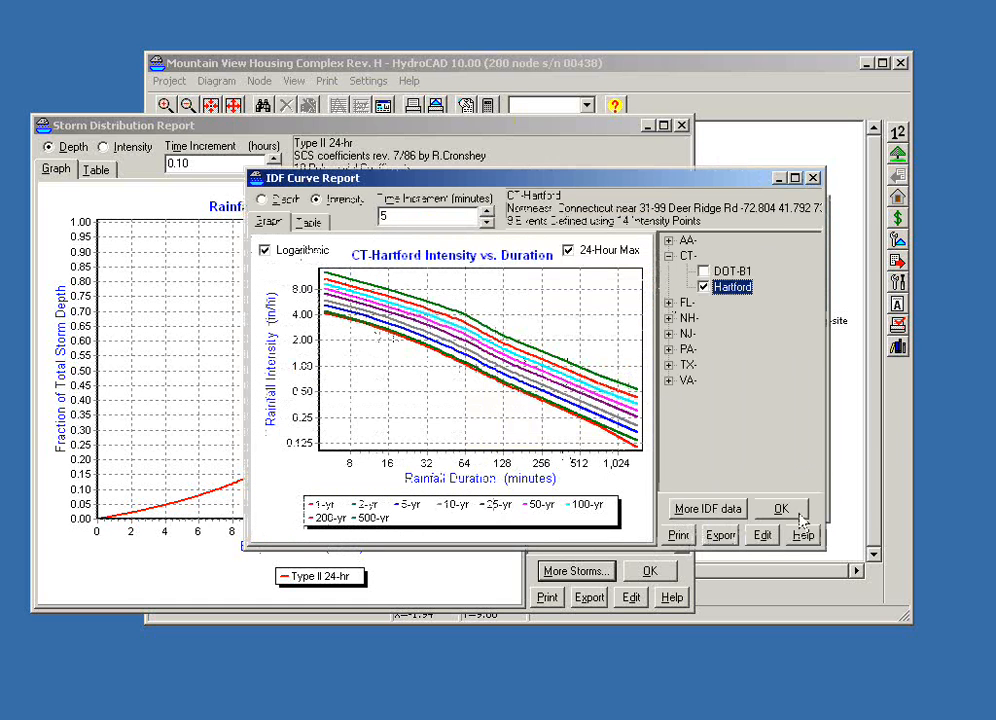
pyautogui.click(782, 512)
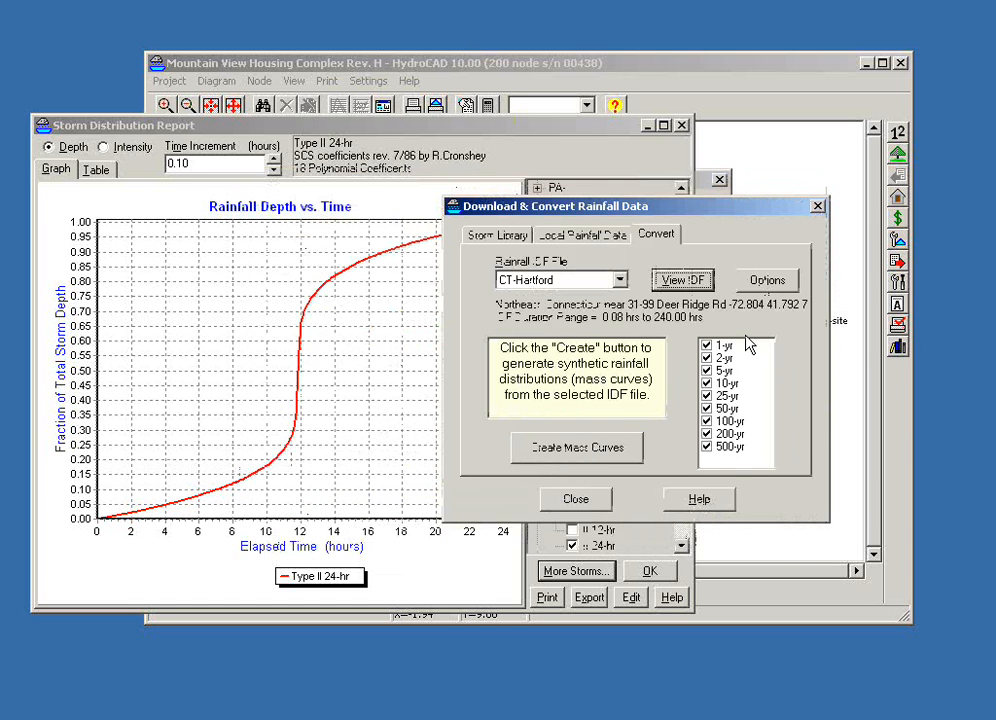
# Step: Create mass curves from the CT-Hartford IDF file for all return periods, overwriting the existing file
pyautogui.click(575, 450)
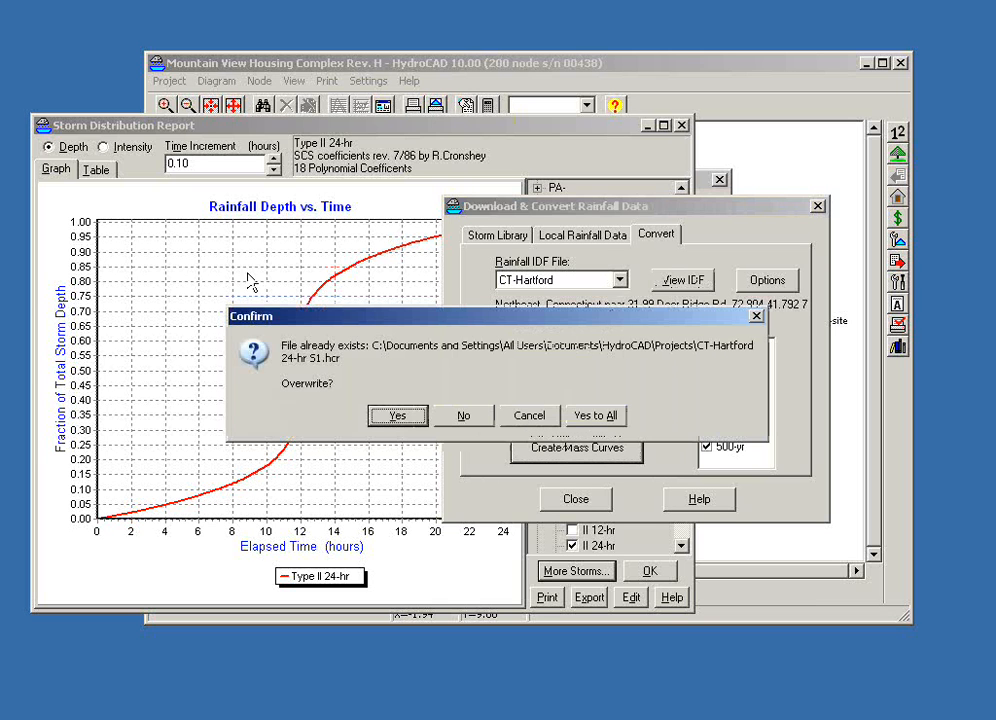
pyautogui.click(396, 416)
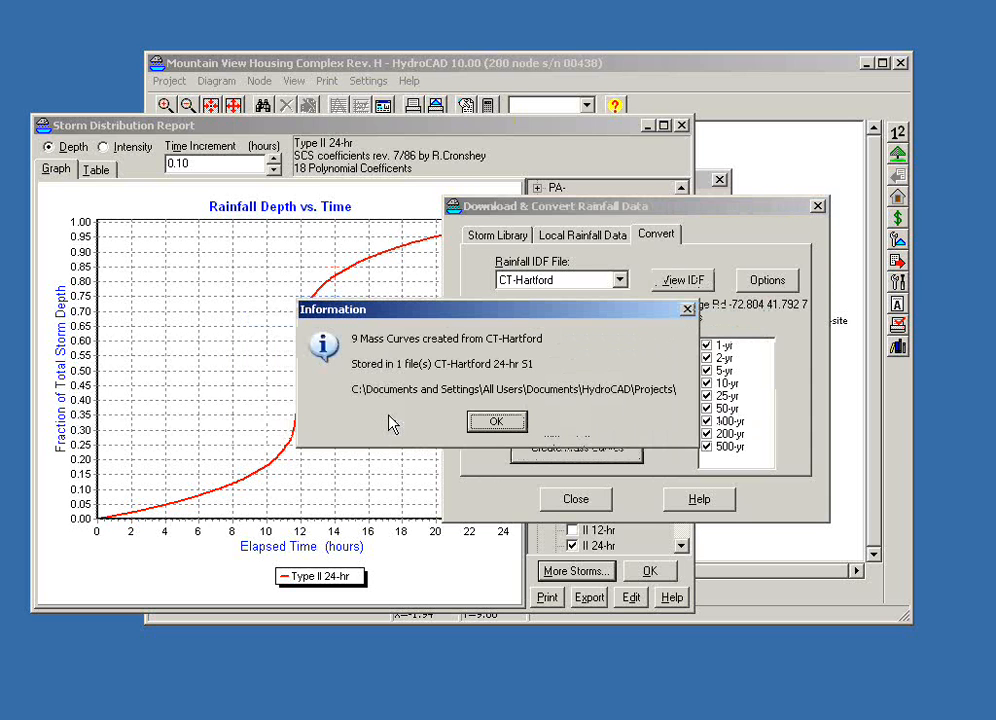
pyautogui.click(497, 424)
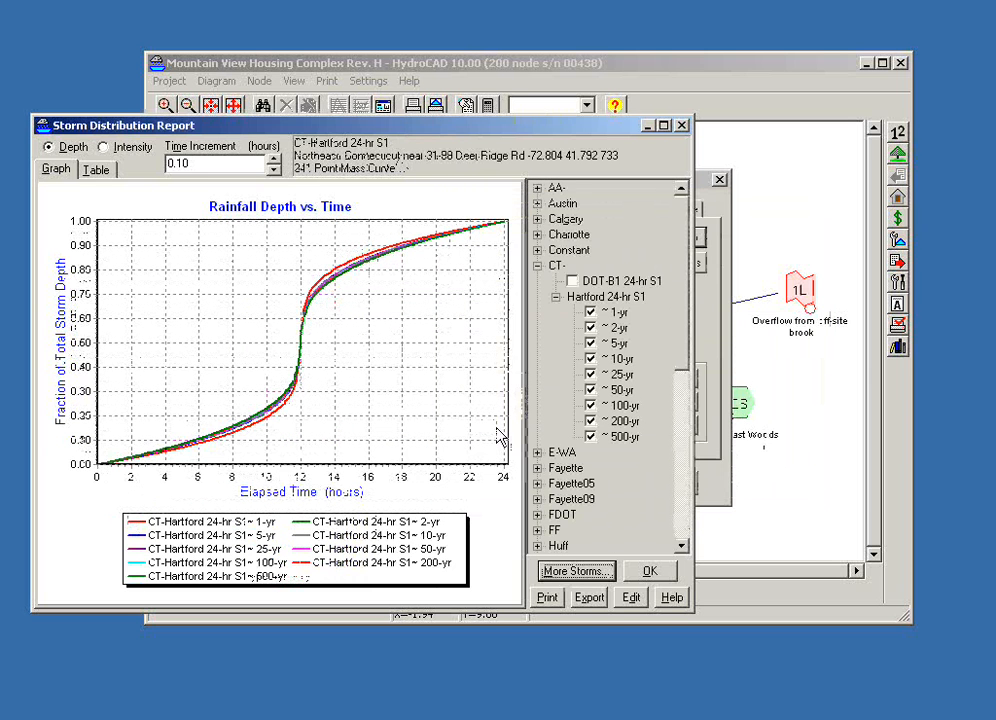
# Step: Switch the storm report to intensity and show only the Hartford 1-yr and 500-yr curves
pyautogui.moveTo(330, 133); pyautogui.dragTo(512, 186)
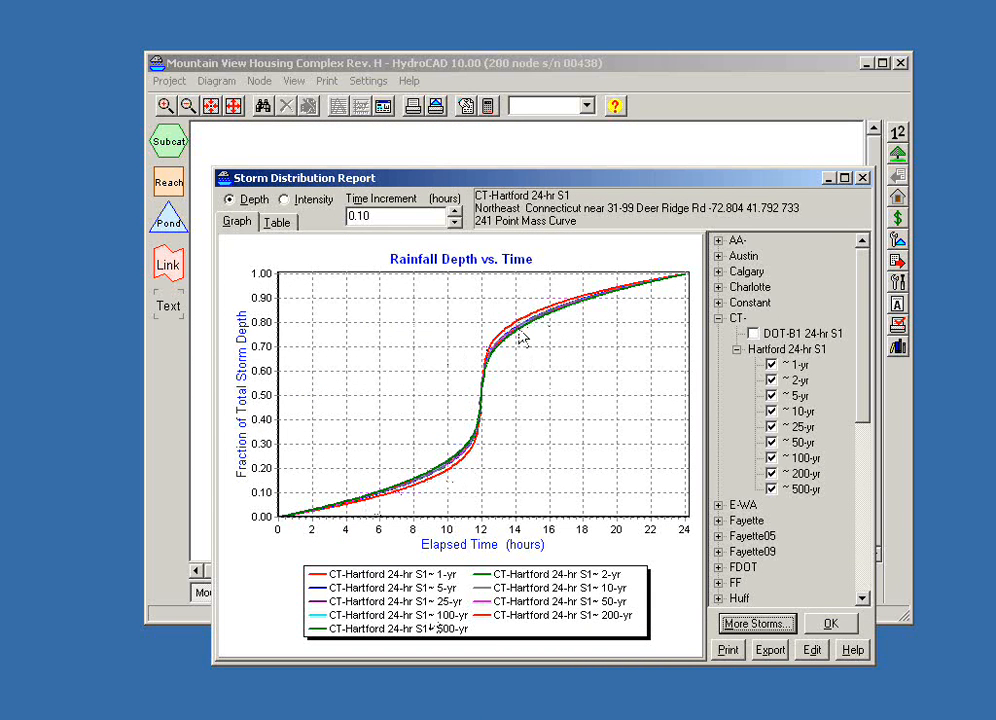
pyautogui.click(285, 200)
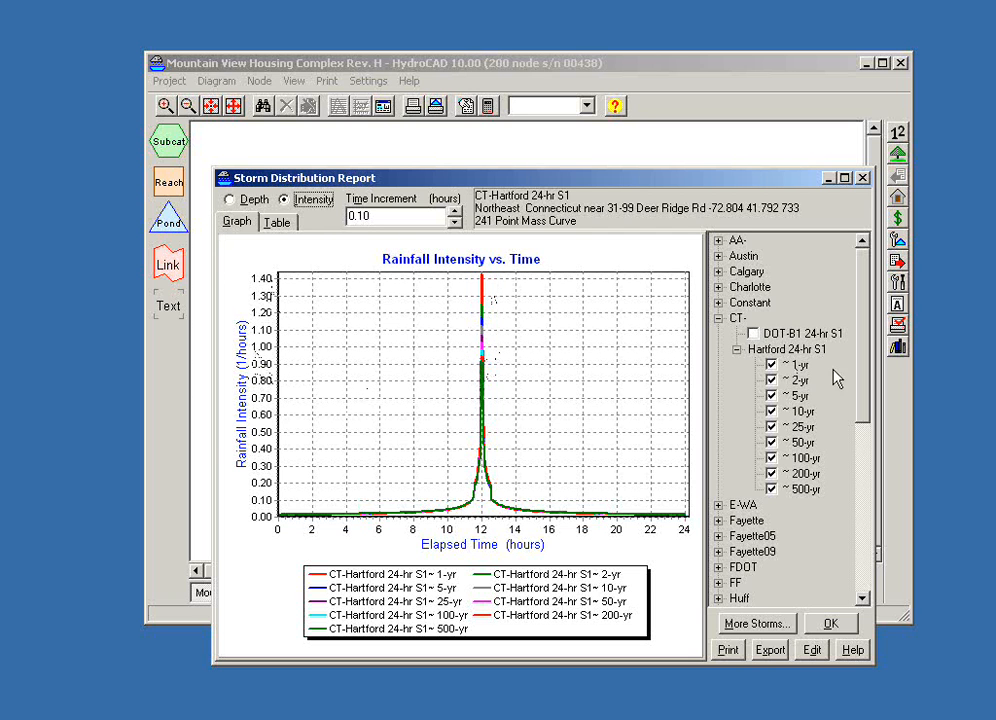
pyautogui.click(771, 457)
pyautogui.click(771, 473)
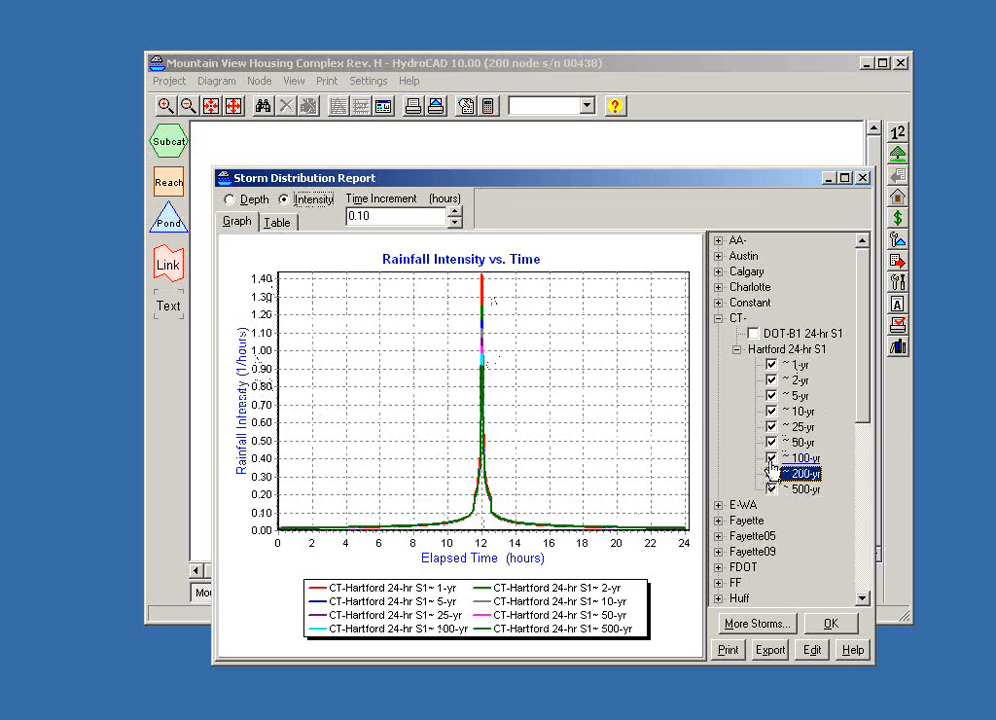
pyautogui.click(772, 442)
pyautogui.click(771, 426)
pyautogui.click(771, 411)
pyautogui.click(771, 396)
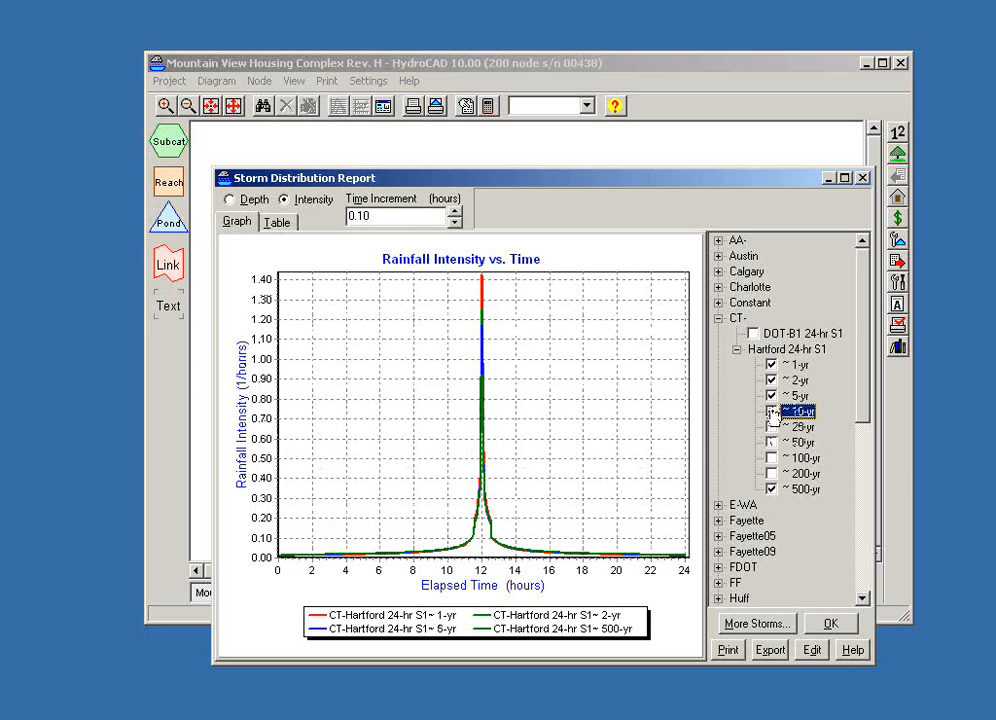
pyautogui.click(771, 380)
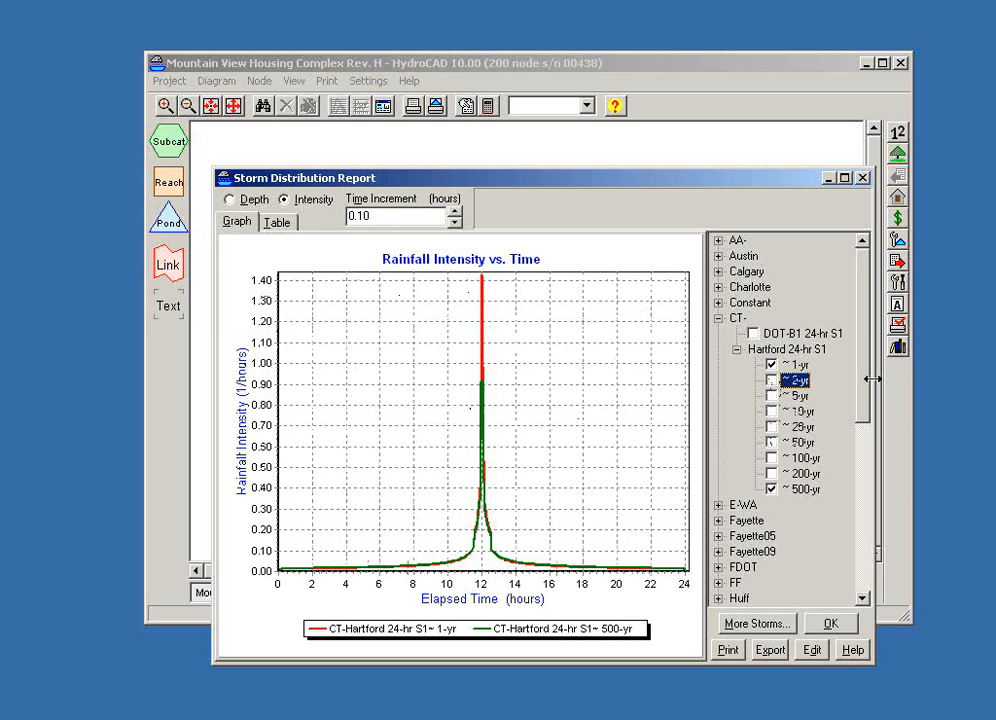
# Step: Compare the Hartford curves against the Type III 24-hr storm distribution, then close the storm report
pyautogui.moveTo(866, 381); pyautogui.dragTo(866, 577)
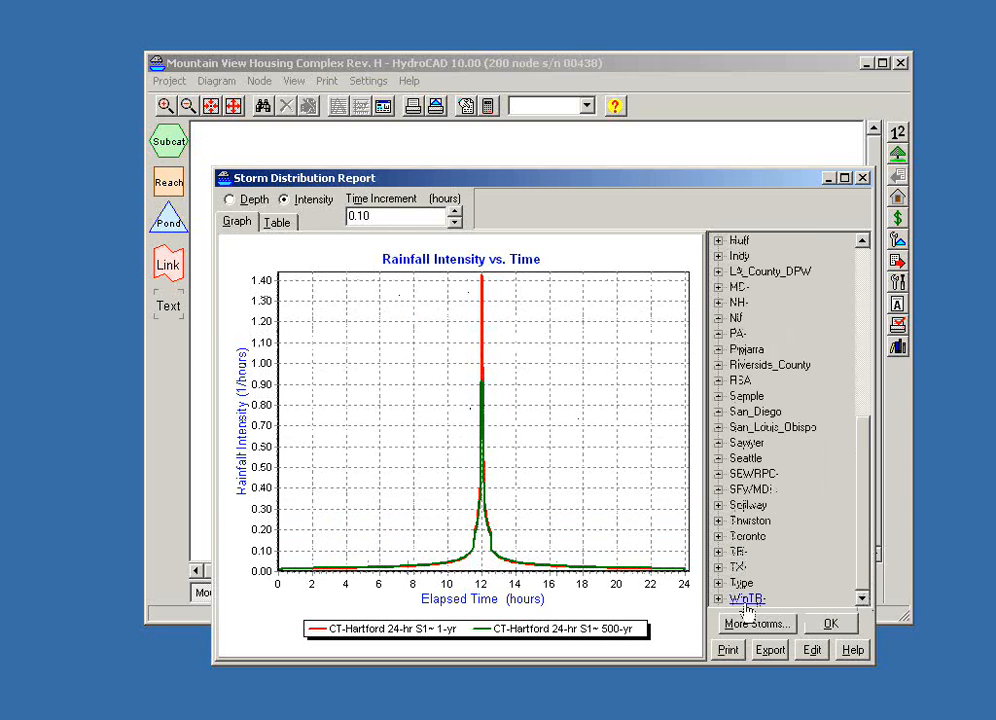
pyautogui.click(718, 583)
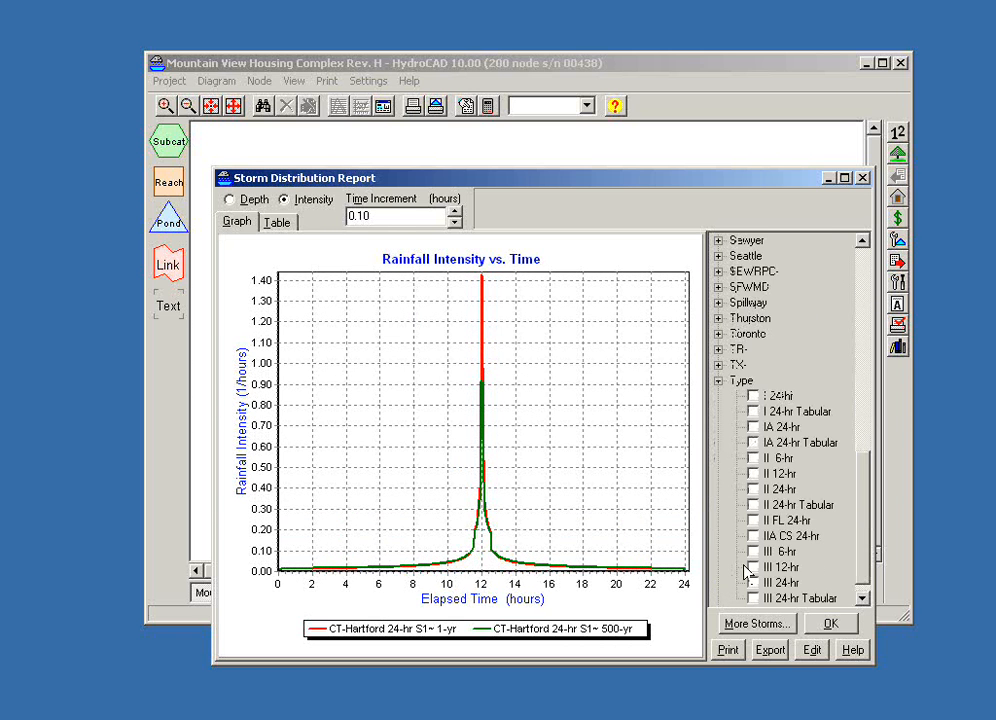
pyautogui.click(755, 490)
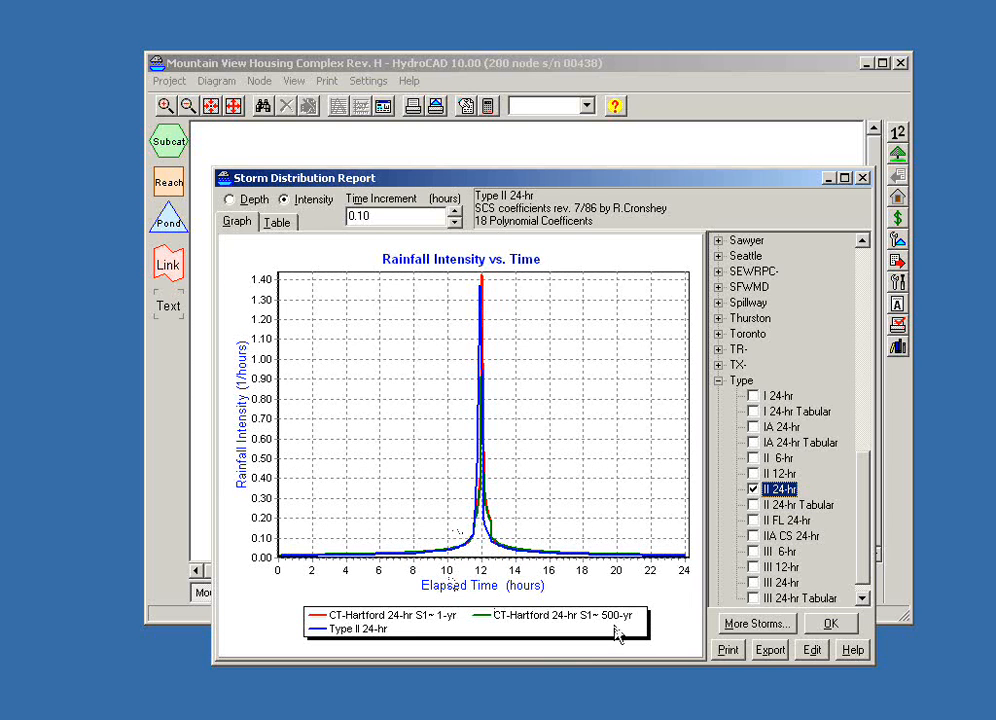
pyautogui.click(753, 489)
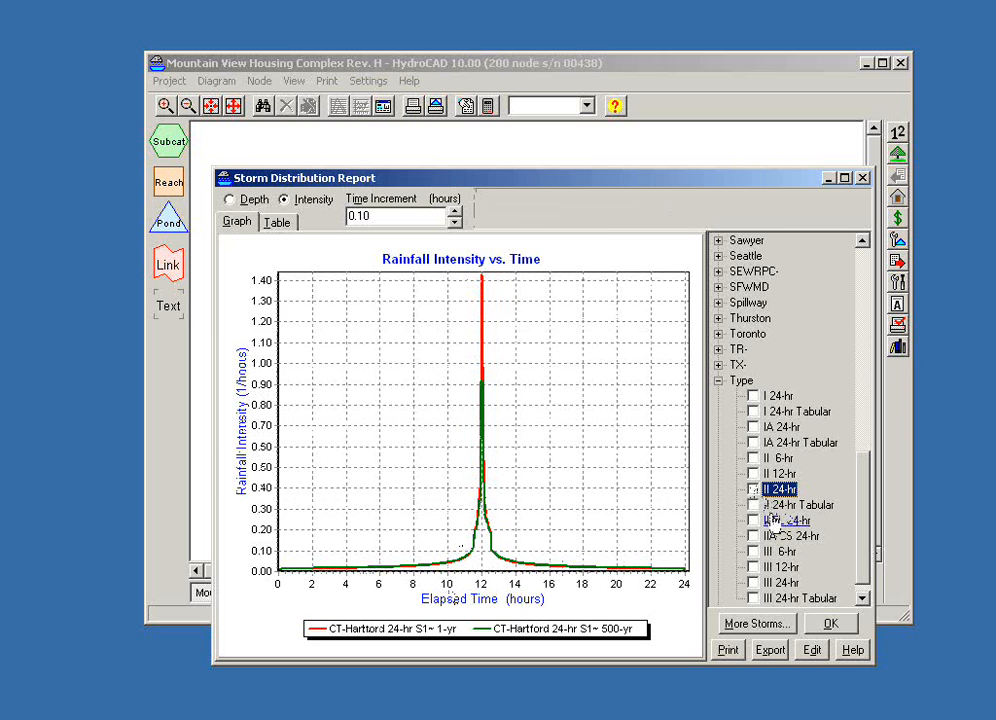
pyautogui.click(753, 583)
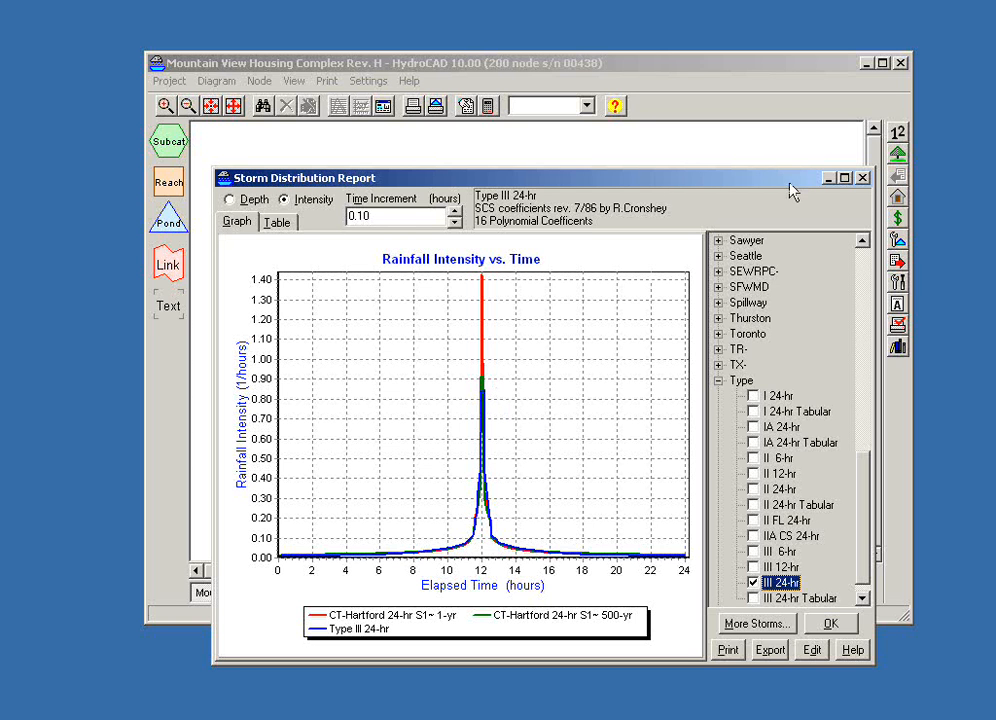
pyautogui.click(863, 180)
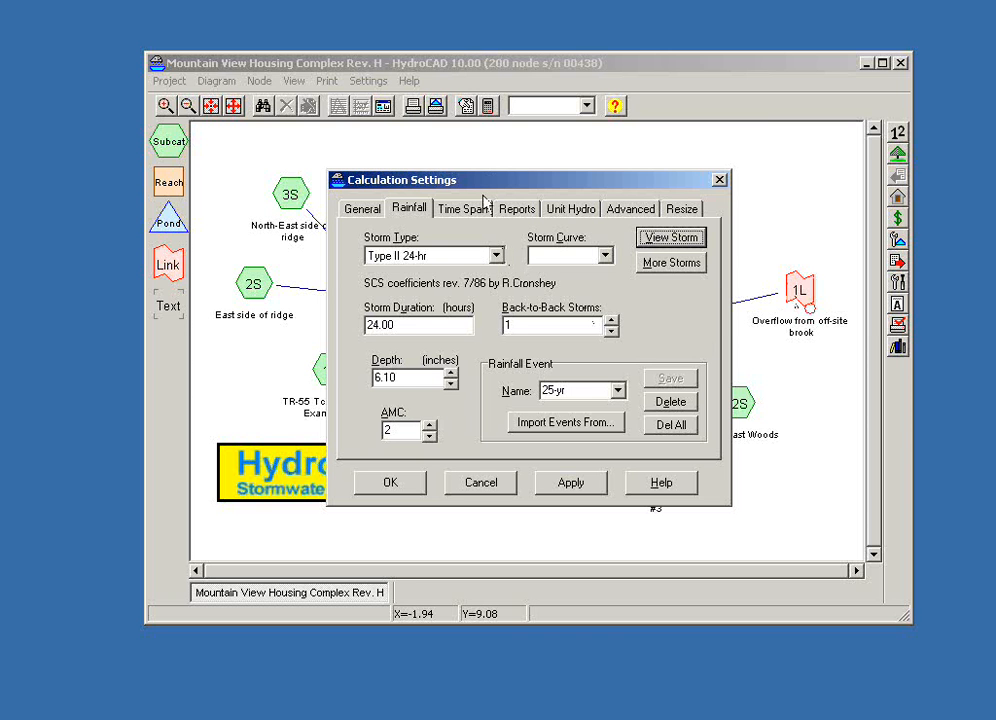
# Step: Open the unit hydrograph settings in Calculation Settings
pyautogui.moveTo(499, 186); pyautogui.dragTo(532, 175)
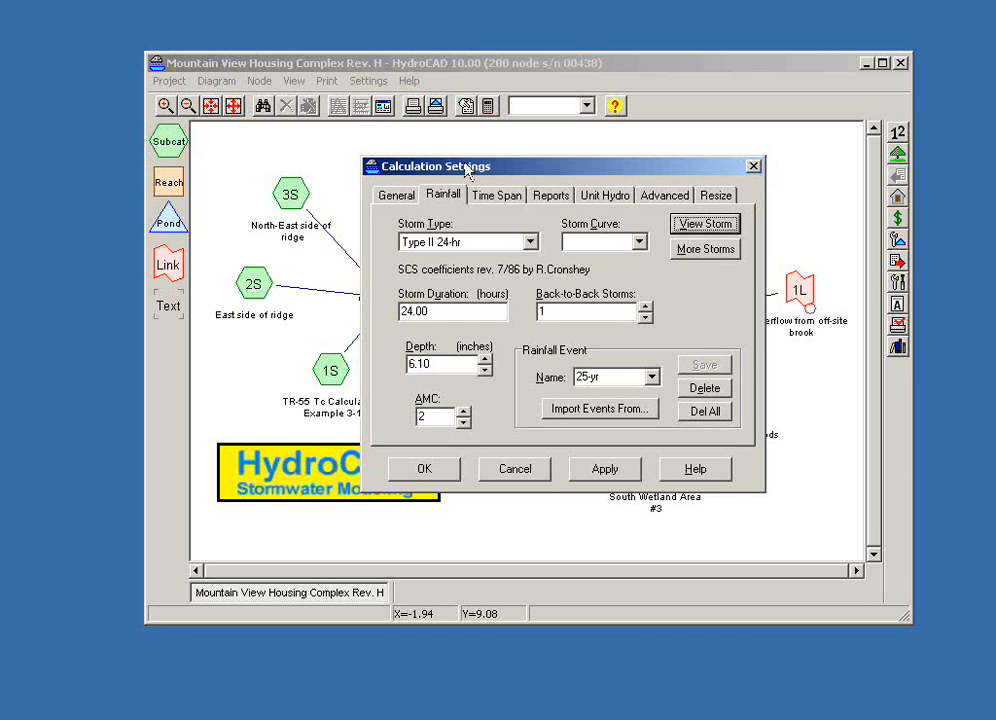
pyautogui.click(608, 198)
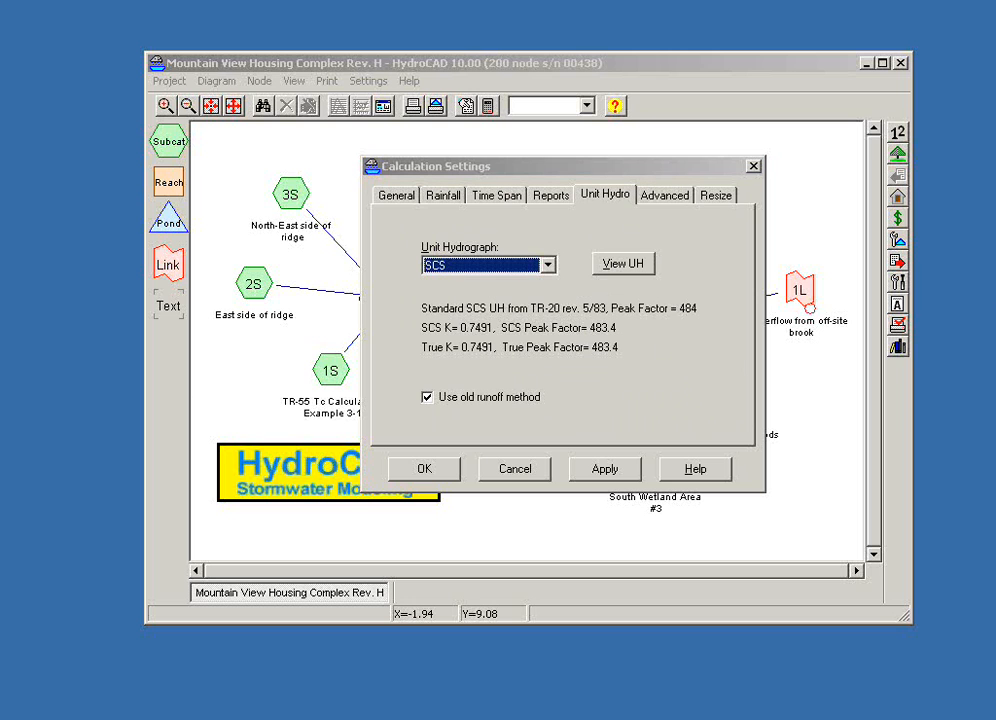
# Step: Select the Delmarva unit hydrograph in the calculation settings
pyautogui.moveTo(705, 293); pyautogui.dragTo(672, 300)
pyautogui.click(548, 266)
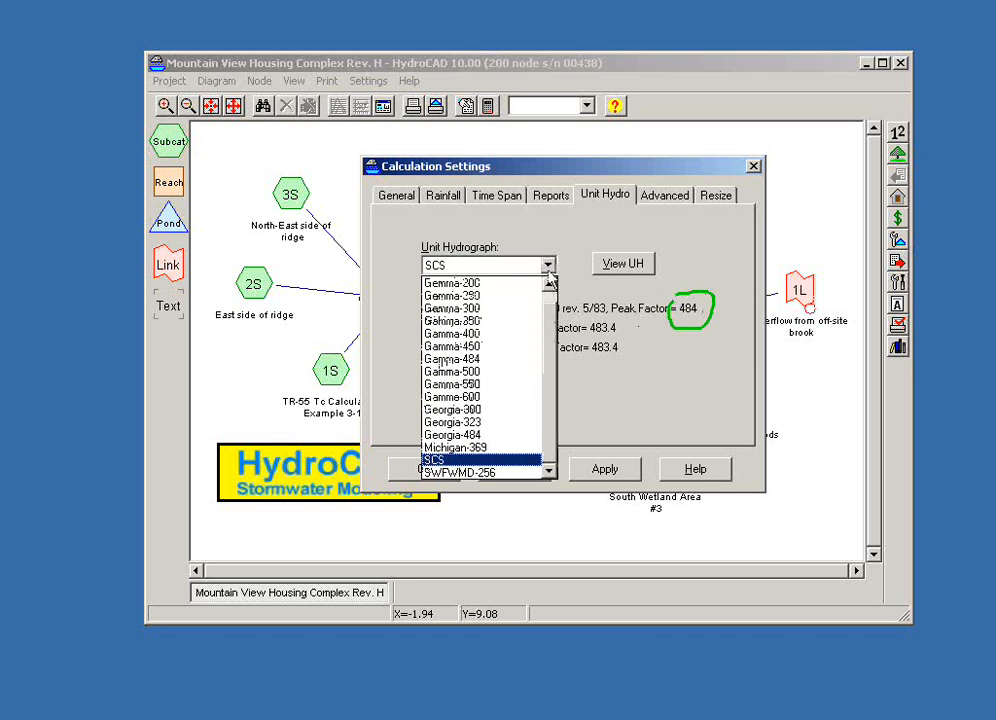
pyautogui.moveTo(553, 408); pyautogui.dragTo(553, 362)
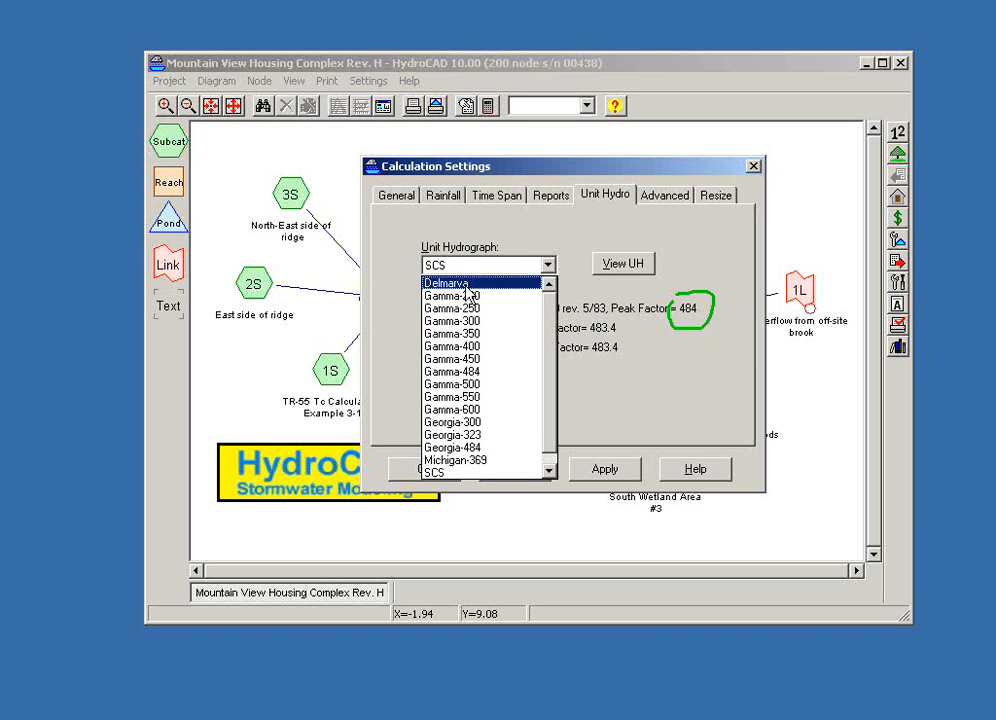
pyautogui.click(466, 286)
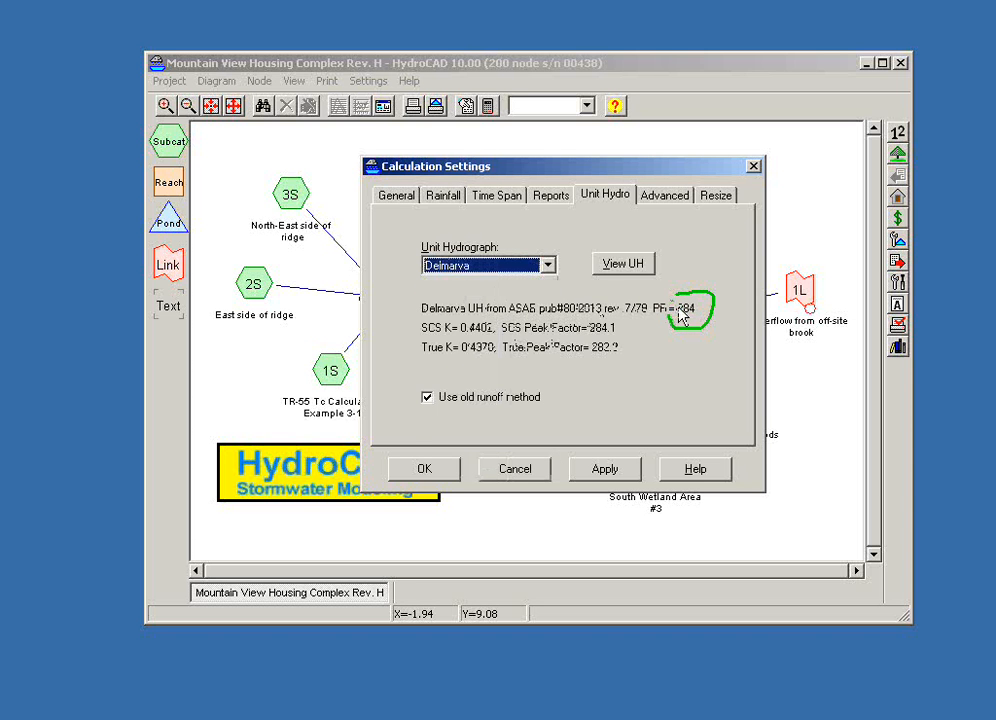
# Step: Switch the unit hydrograph to Gamma-450 and open its unit hydrograph graph
pyautogui.click(548, 267)
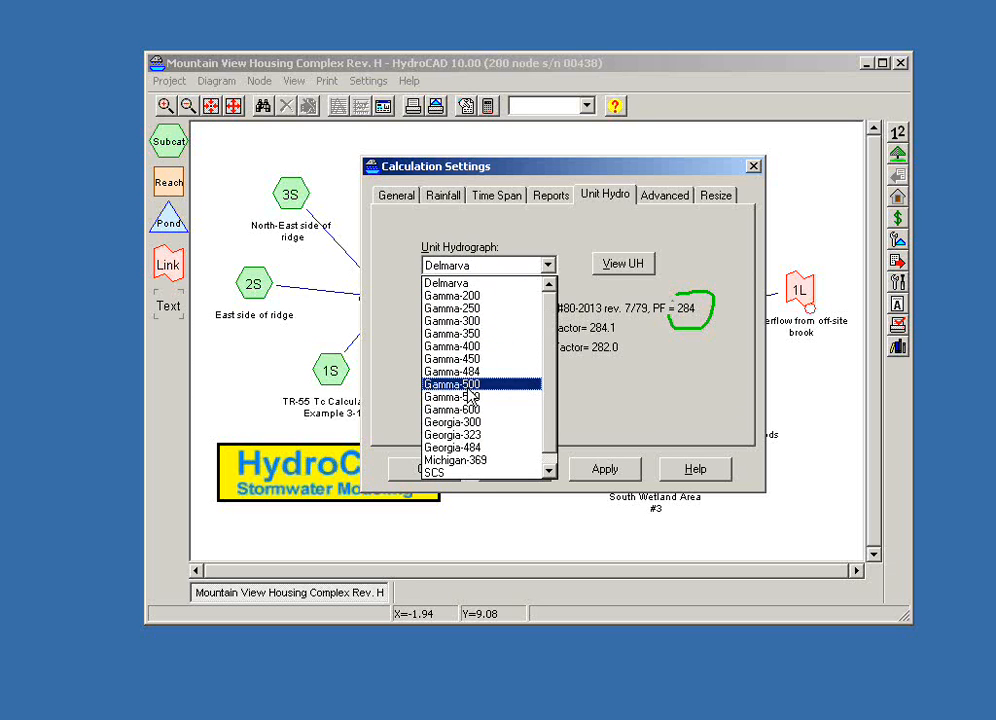
pyautogui.click(463, 358)
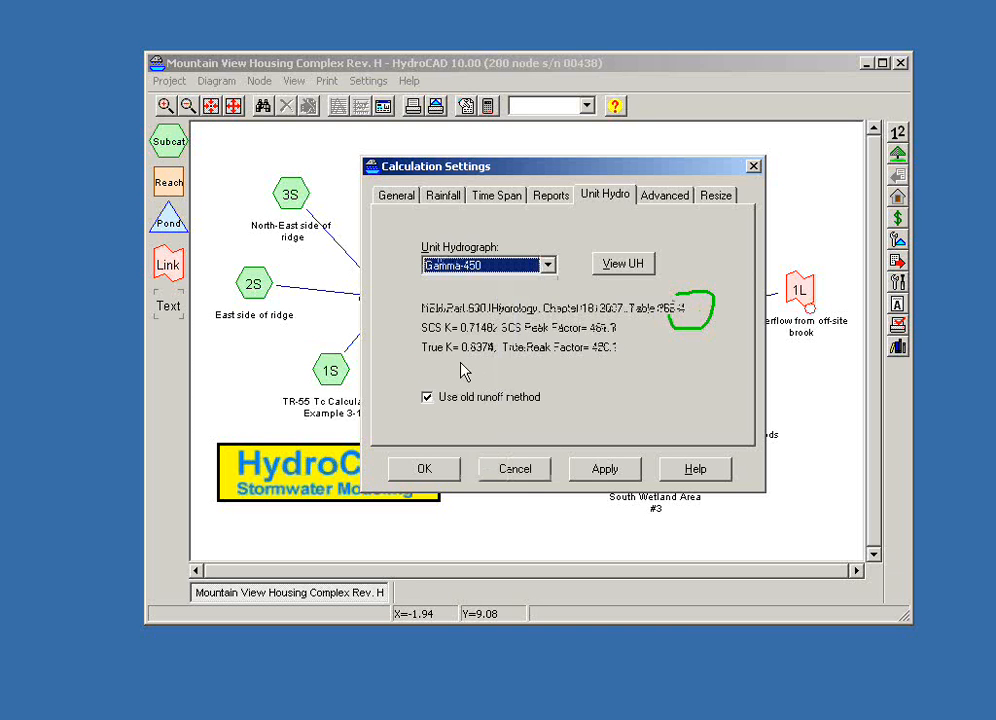
pyautogui.click(630, 268)
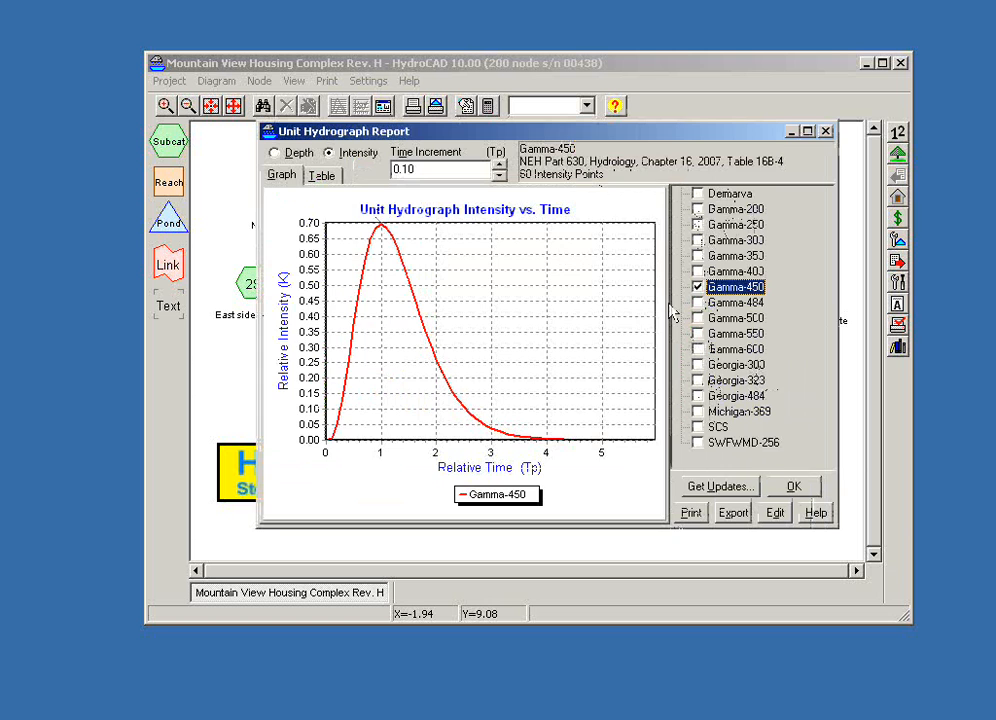
# Step: Plot the SCS, Gamma-300, Gamma-350, Gamma-400, Gamma-500 and Gamma-600 unit hydrographs together instead of Gamma-450
pyautogui.click(698, 287)
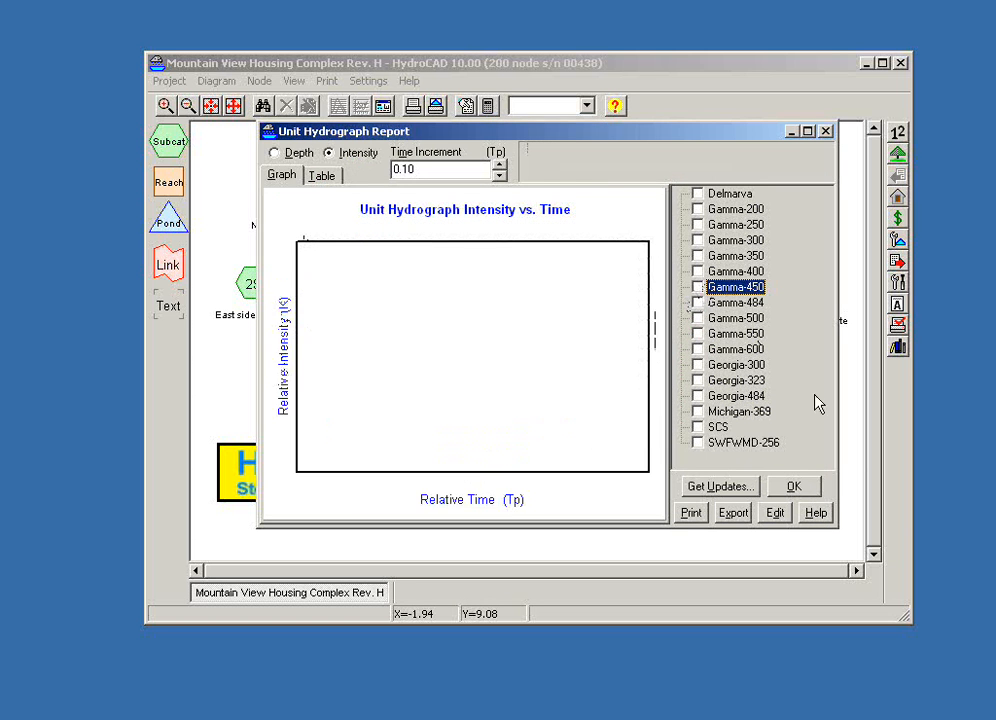
pyautogui.click(698, 428)
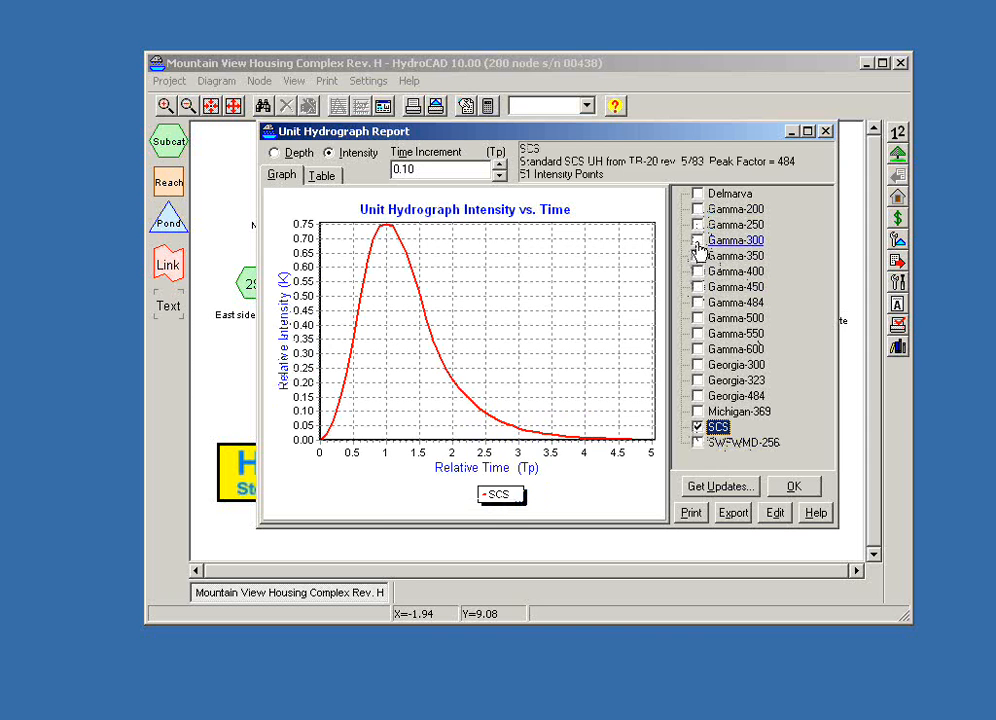
pyautogui.click(699, 243)
pyautogui.click(698, 257)
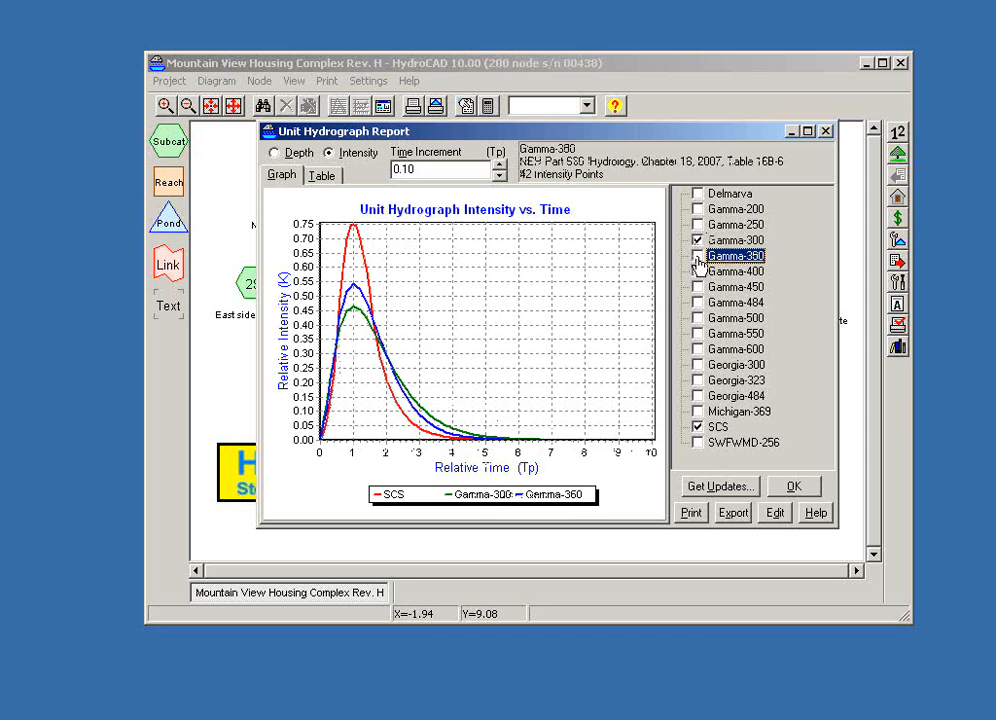
pyautogui.click(698, 272)
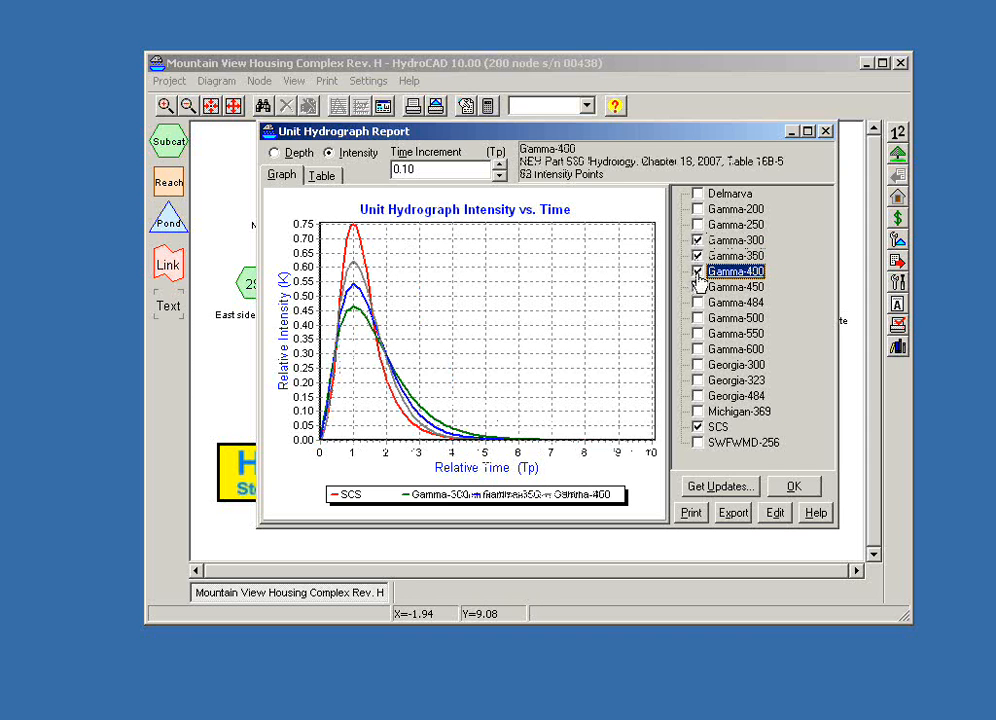
pyautogui.click(698, 319)
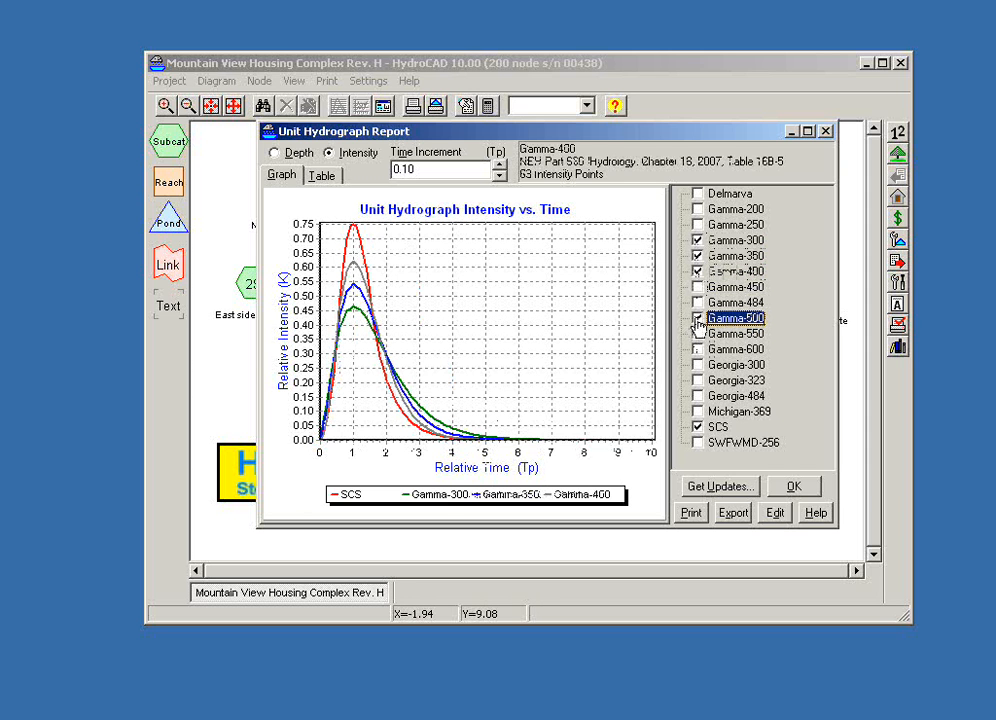
pyautogui.click(698, 350)
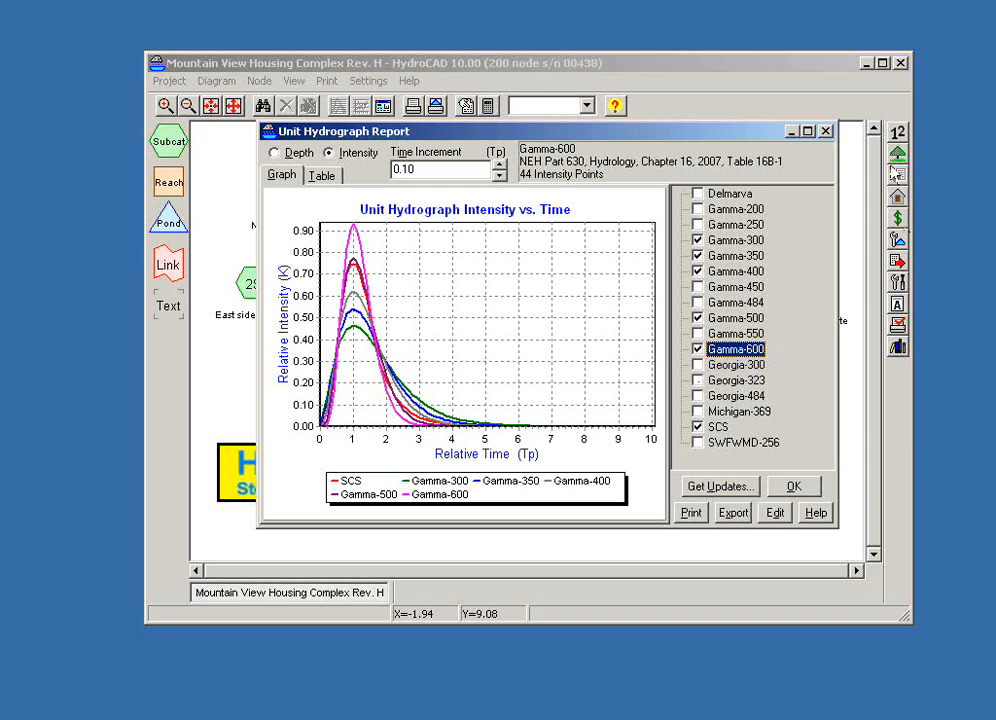
# Step: Close the unit hydrograph report, cancel the calculation settings and dismiss the information message
pyautogui.click(825, 131)
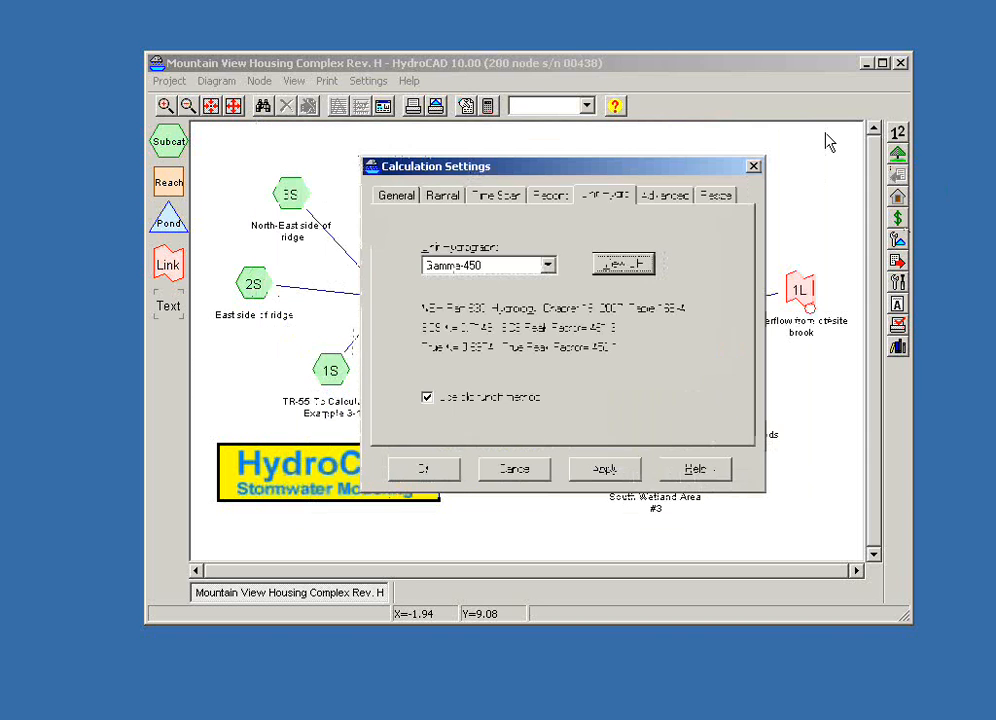
pyautogui.click(524, 470)
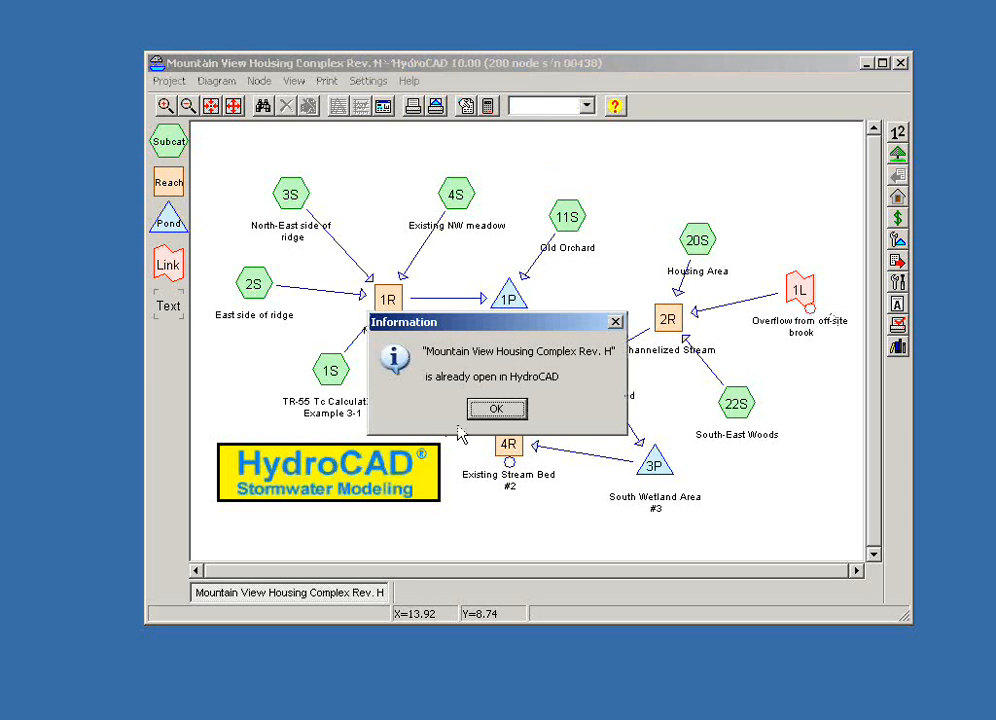
pyautogui.click(496, 410)
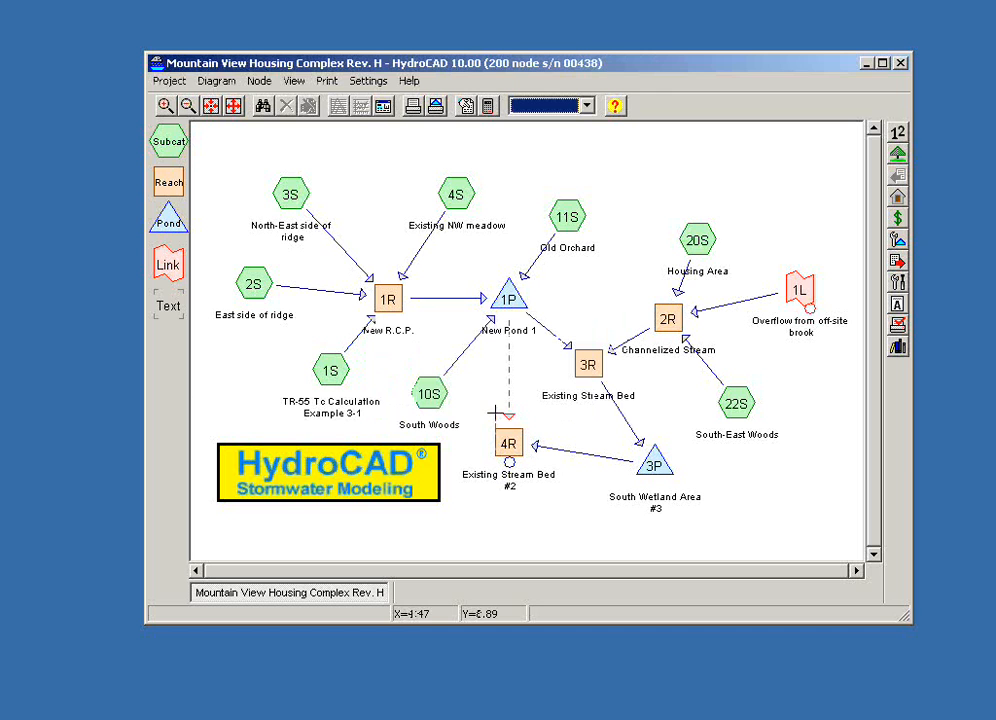
# Step: Export the project's subcatchment data to the default files
pyautogui.click(170, 82)
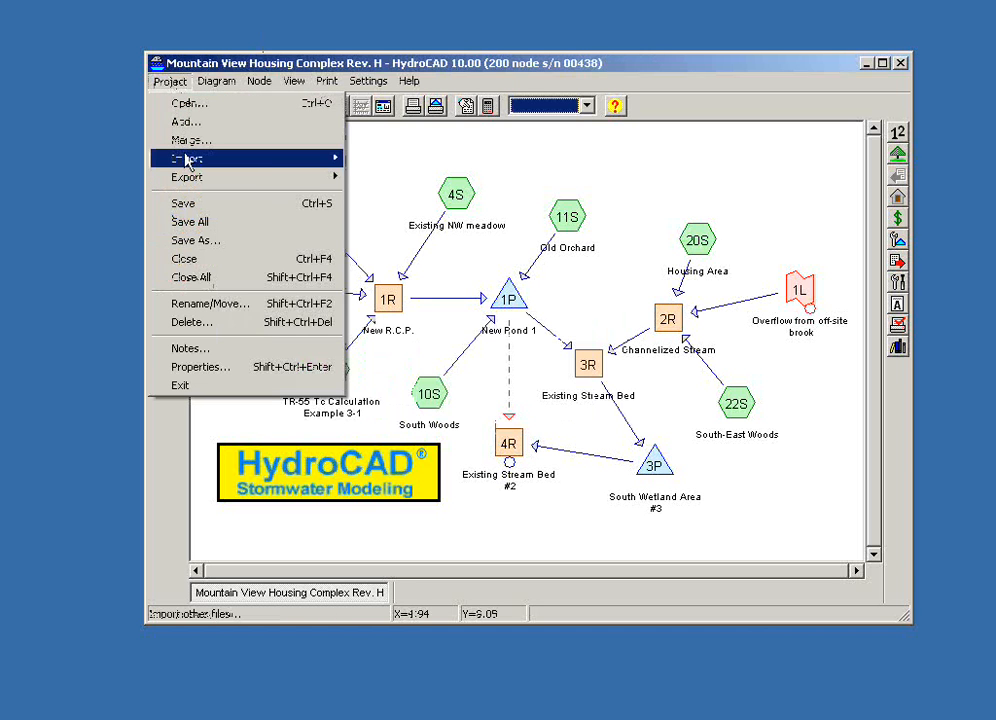
pyautogui.moveTo(185, 160)
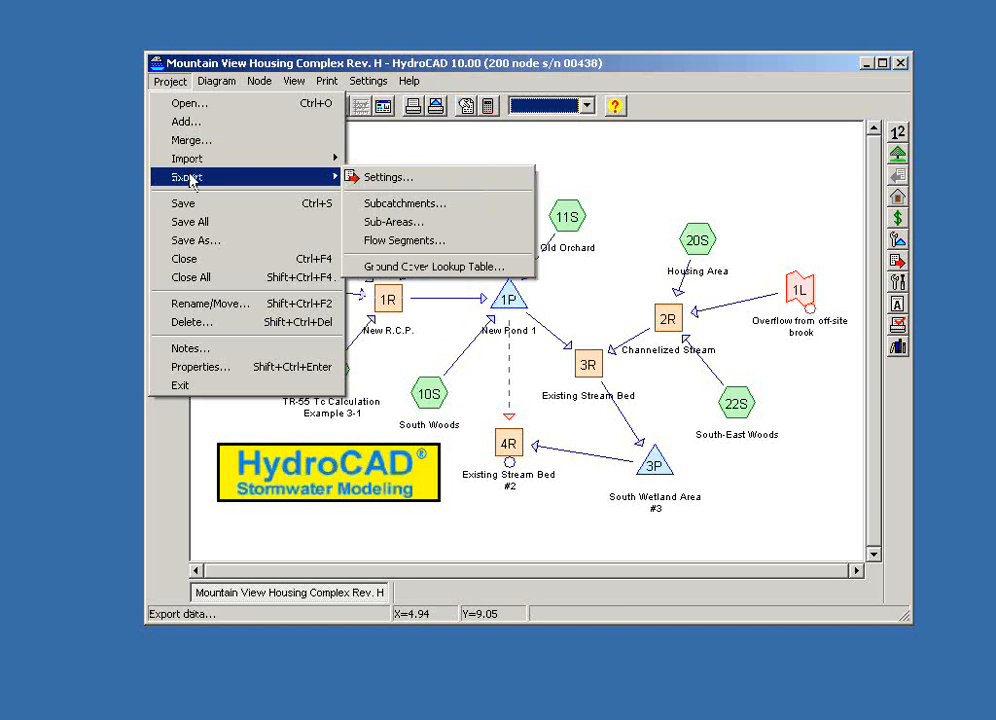
pyautogui.click(409, 206)
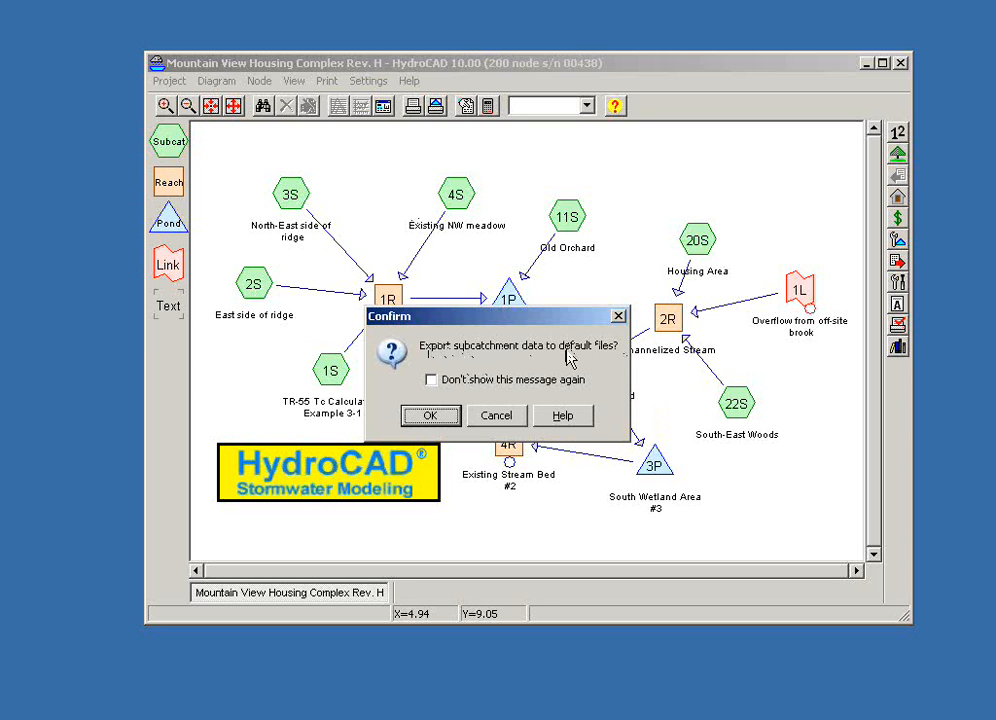
pyautogui.click(432, 414)
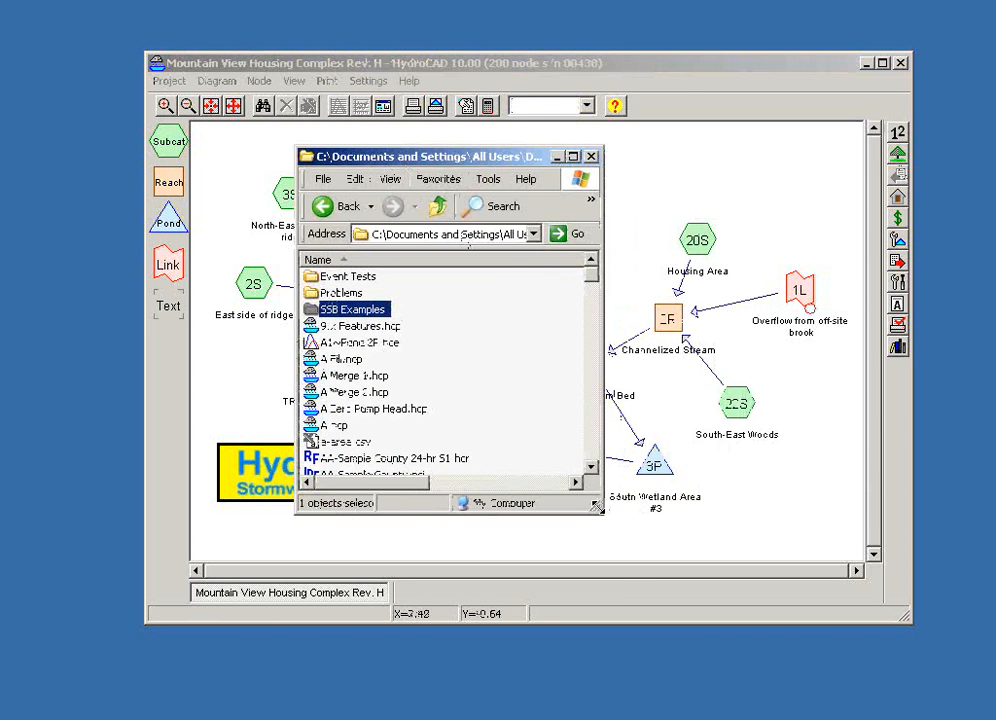
# Step: Open the exported Mountain View Housing Complex Rev. H-SubAreas.csv in Excel and enlarge its header row and columns
pyautogui.moveTo(605, 507); pyautogui.dragTo(838, 598)
pyautogui.moveTo(824, 302); pyautogui.dragTo(838, 472)
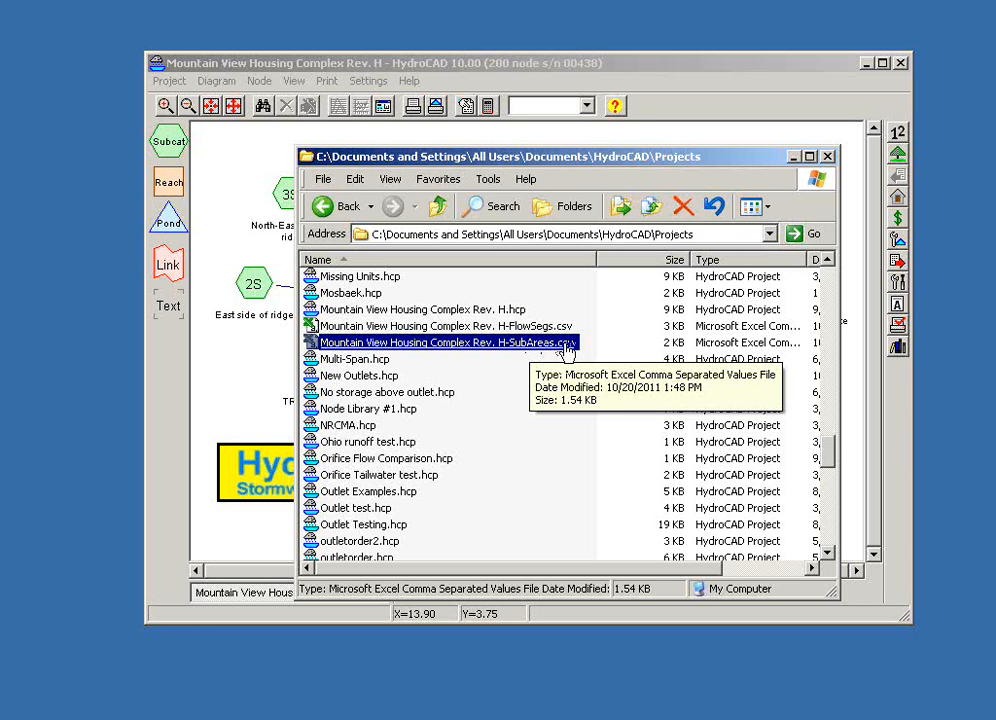
pyautogui.doubleClick(507, 344)
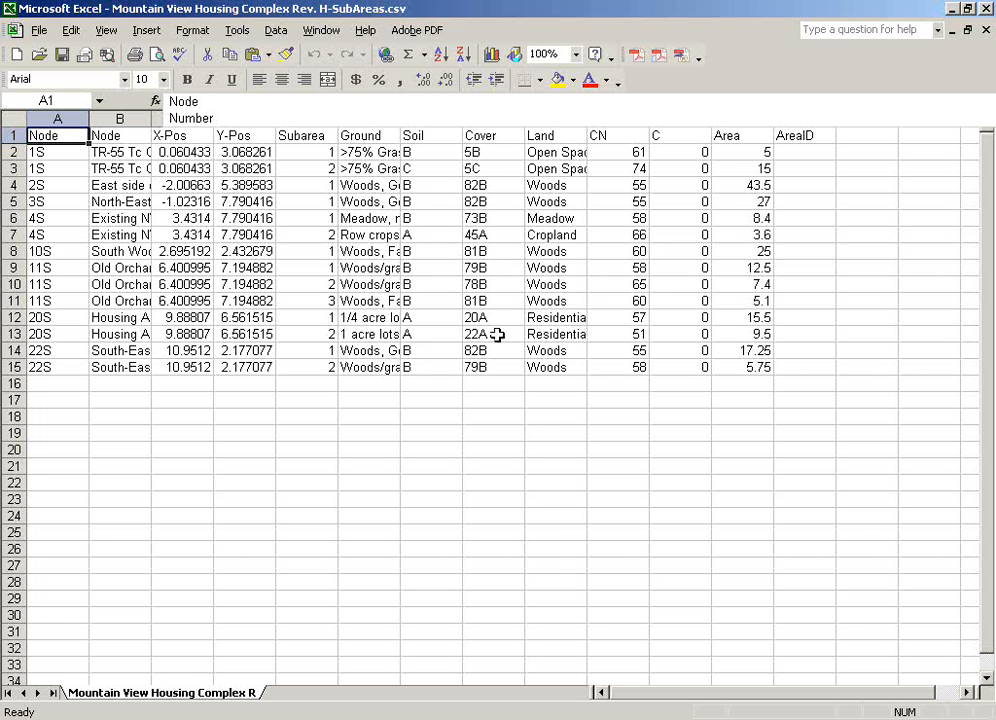
pyautogui.moveTo(10, 143); pyautogui.dragTo(10, 178)
pyautogui.moveTo(153, 111); pyautogui.dragTo(204, 140)
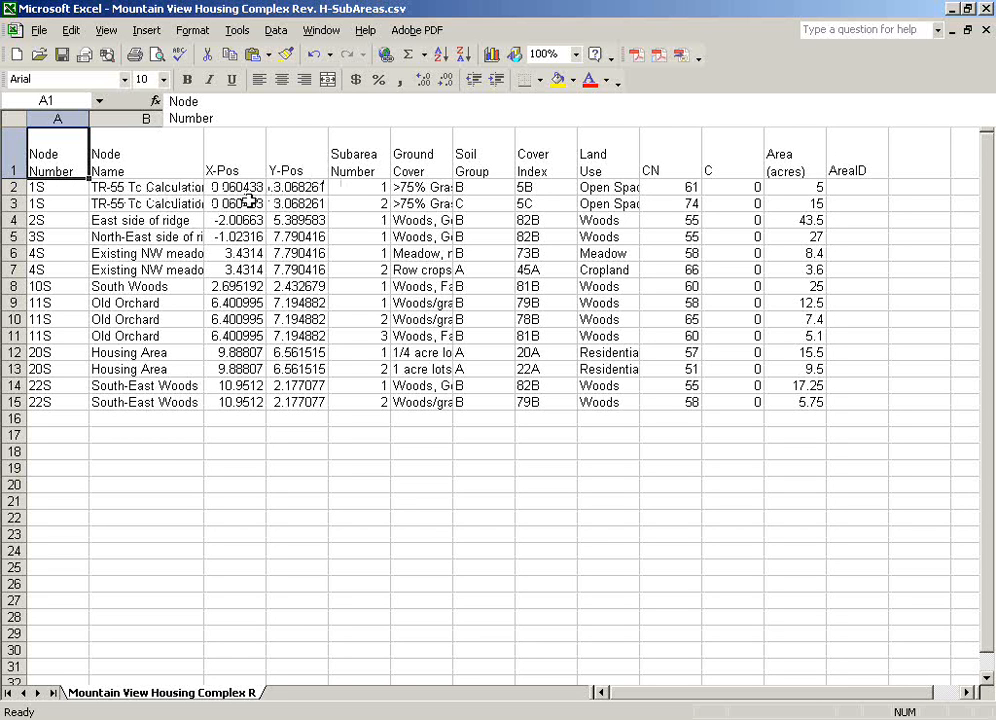
# Step: Try moving the Land Use column onto the CN column, then undo the move
pyautogui.click(621, 159)
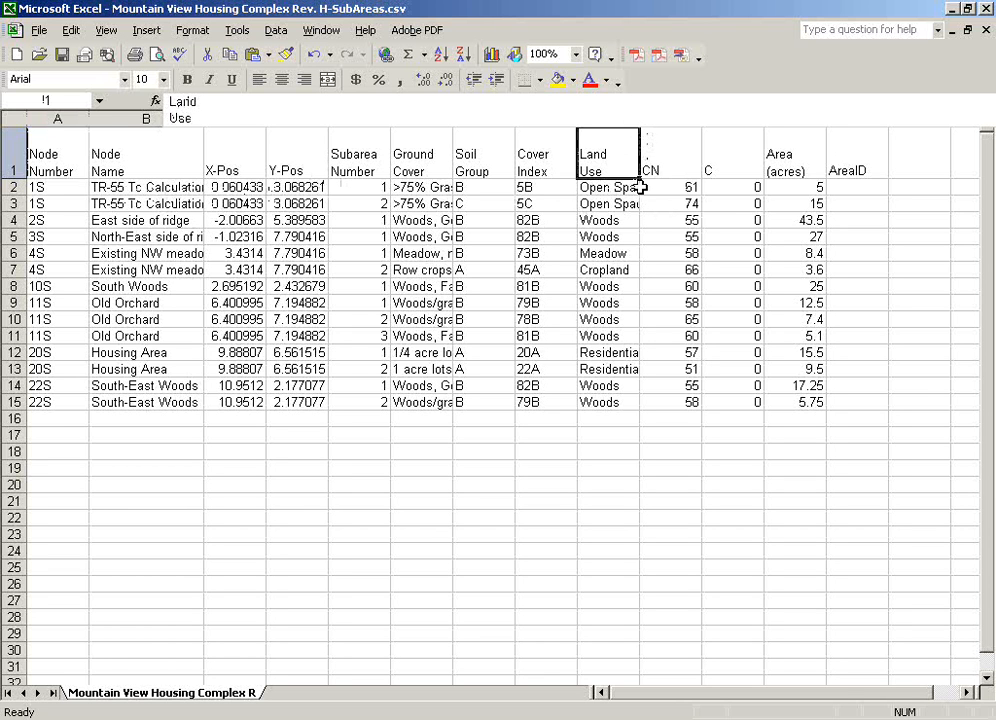
pyautogui.moveTo(642, 163); pyautogui.dragTo(676, 160)
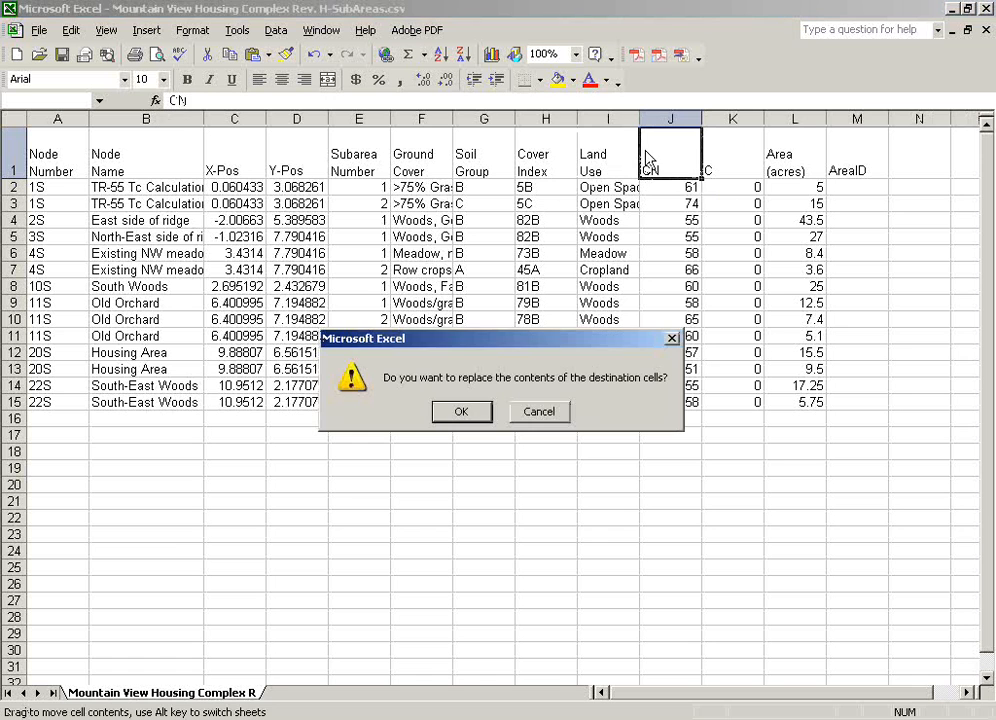
pyautogui.click(468, 412)
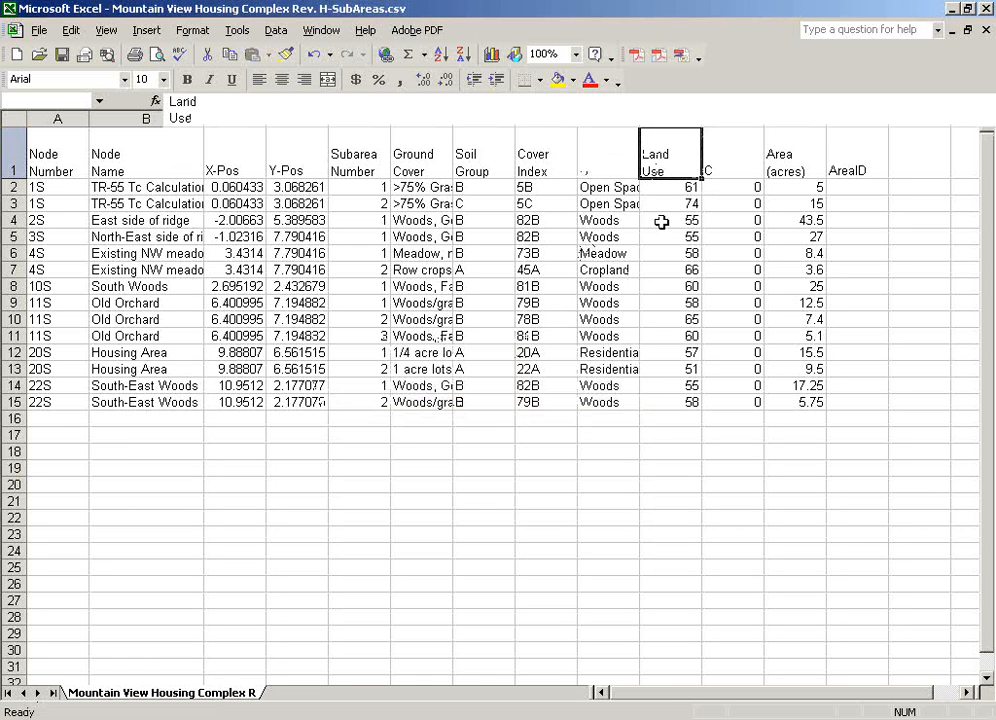
pyautogui.hotkey('ctrl', 'z')
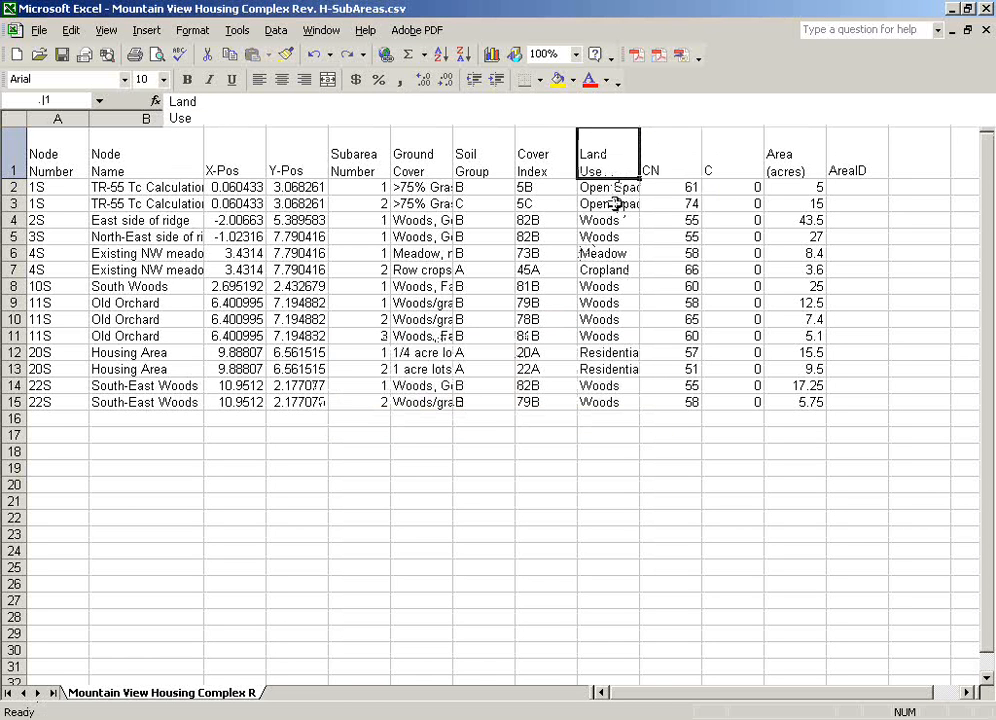
# Step: Set the area of Old Orchard subarea 2 (node 11S) to 10 acres
pyautogui.click(626, 217)
pyautogui.click(620, 241)
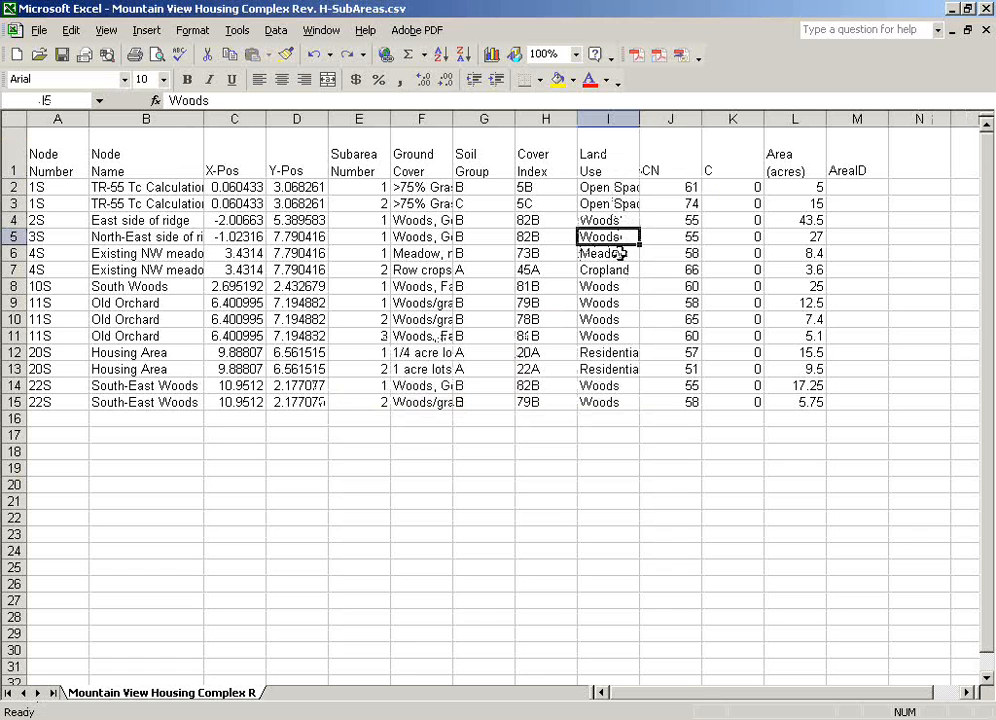
pyautogui.click(622, 269)
pyautogui.click(674, 272)
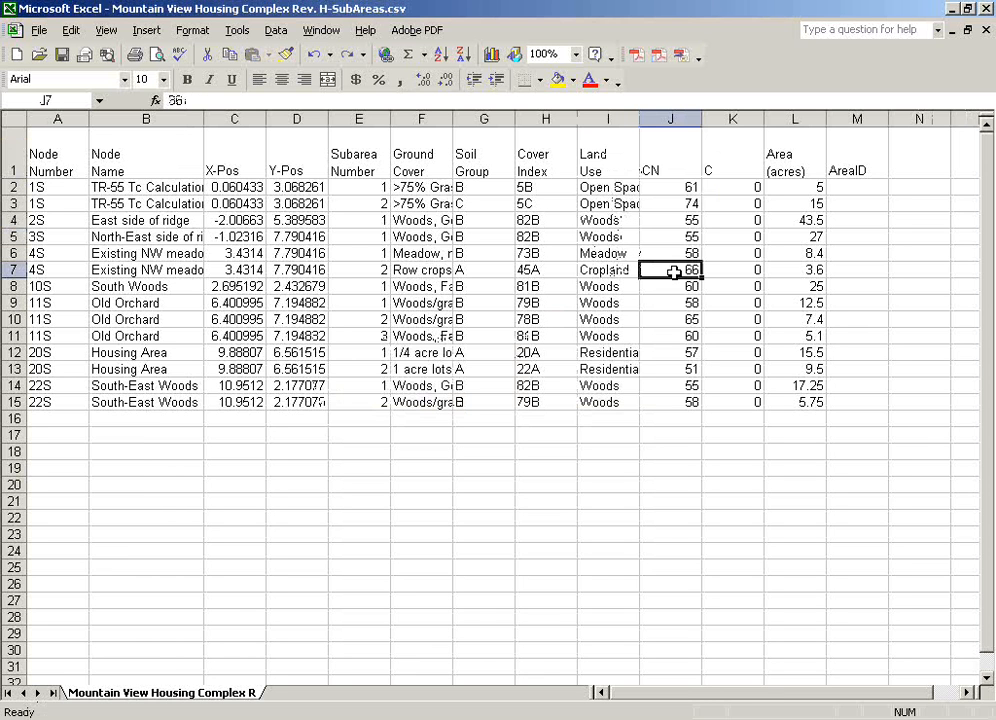
pyautogui.click(795, 270)
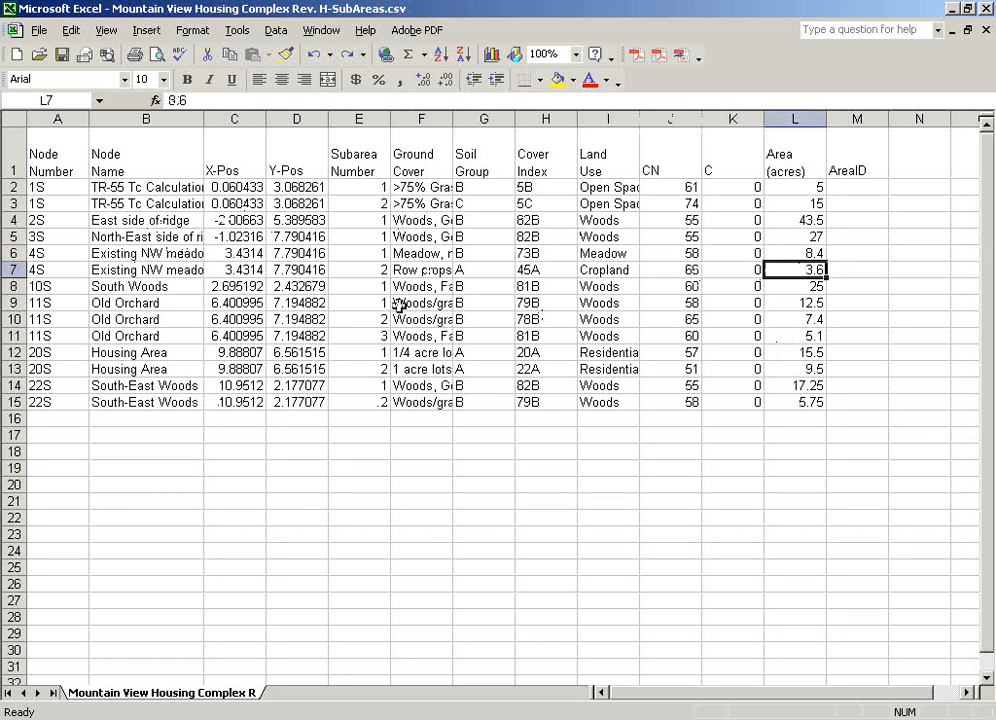
pyautogui.click(793, 320)
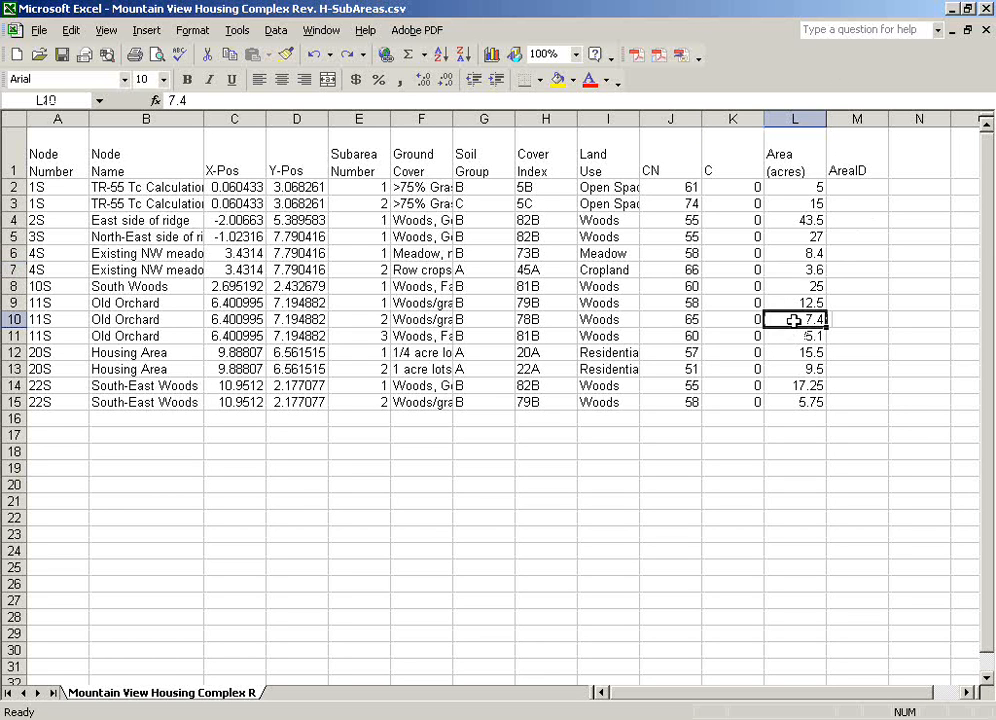
pyautogui.write('10')
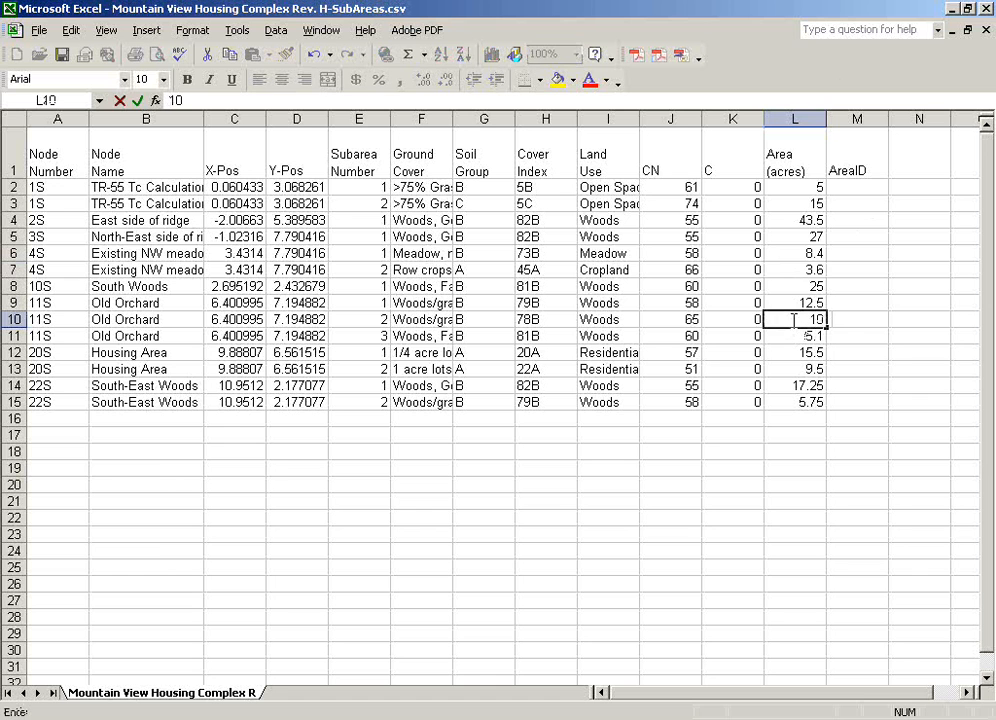
pyautogui.press('Return')
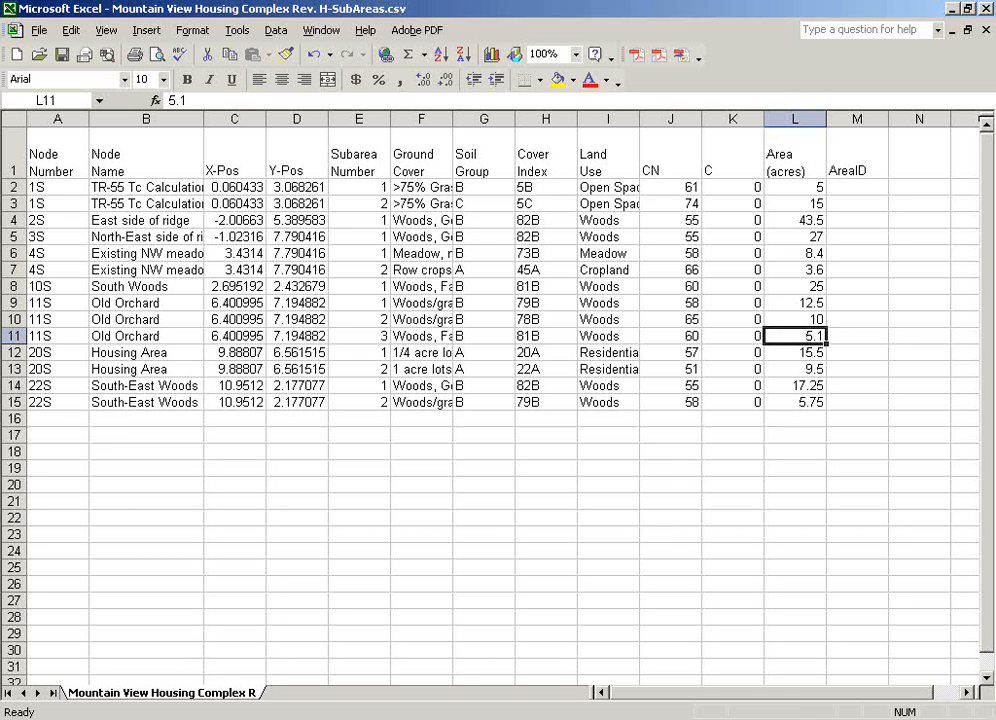
# Step: Open the exported Mountain View Housing Complex Rev. H-FlowSegs.csv file from the project folder
pyautogui.hotkey('alt', 'Tab')
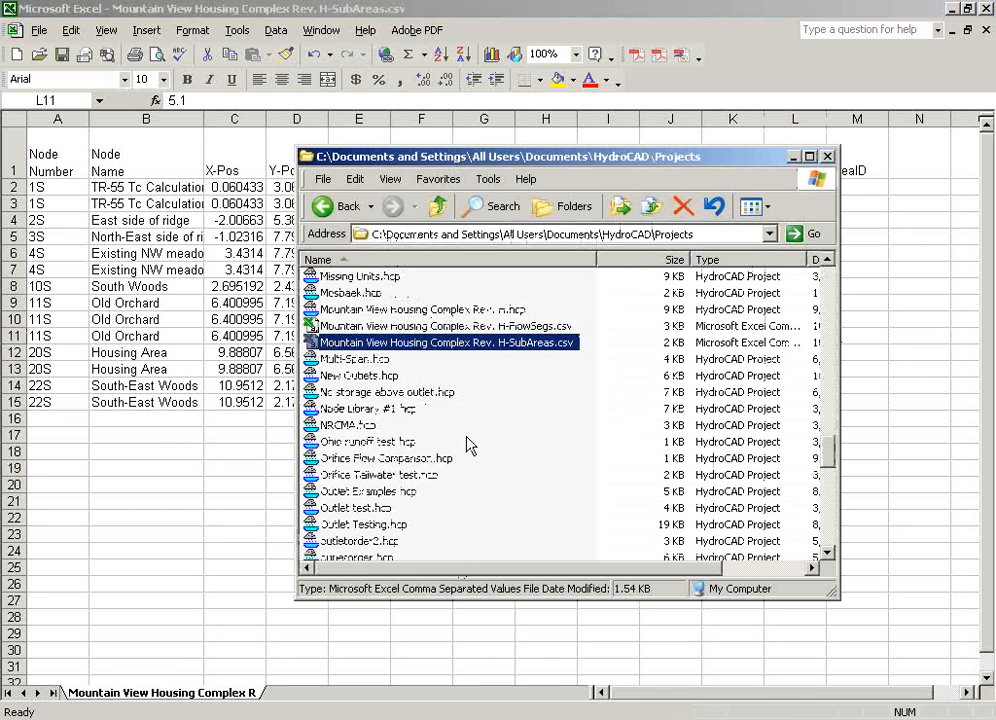
pyautogui.doubleClick(478, 327)
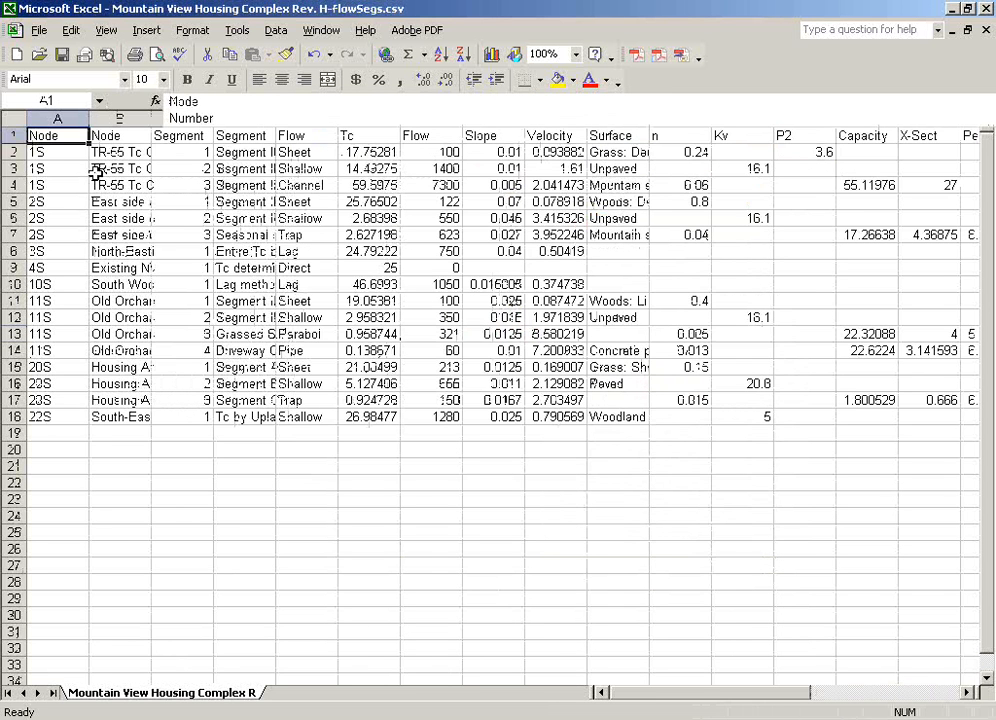
# Step: Widen the first Node column and scroll across the flow segment sheet to review node and segment entries
pyautogui.moveTo(89, 118); pyautogui.dragTo(153, 118)
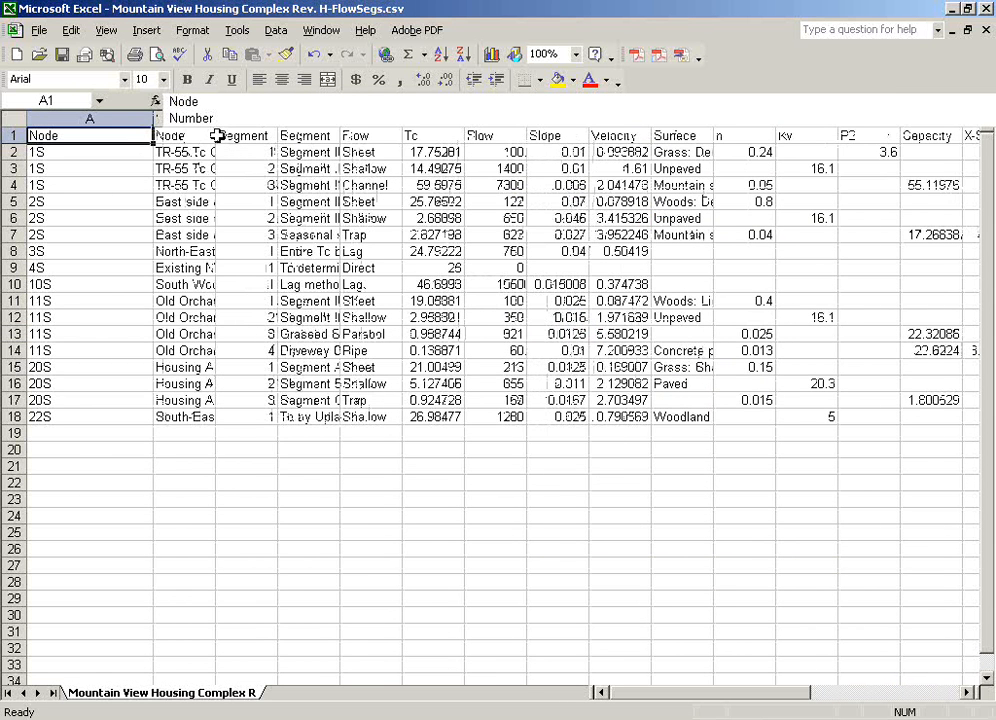
pyautogui.click(165, 152)
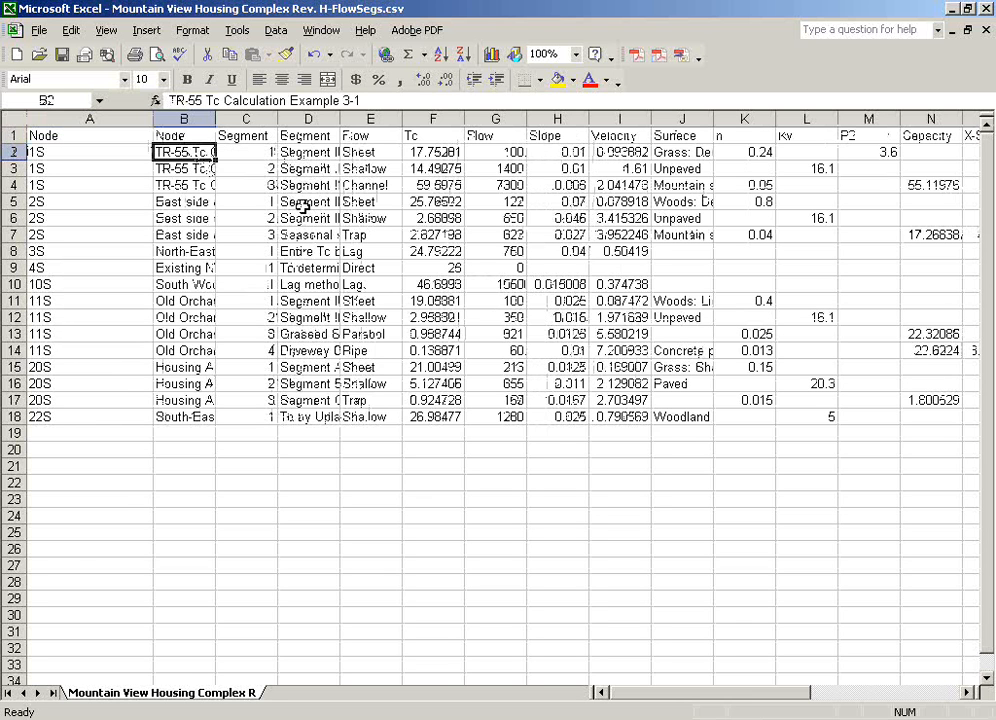
pyautogui.click(262, 151)
pyautogui.click(262, 167)
pyautogui.click(262, 185)
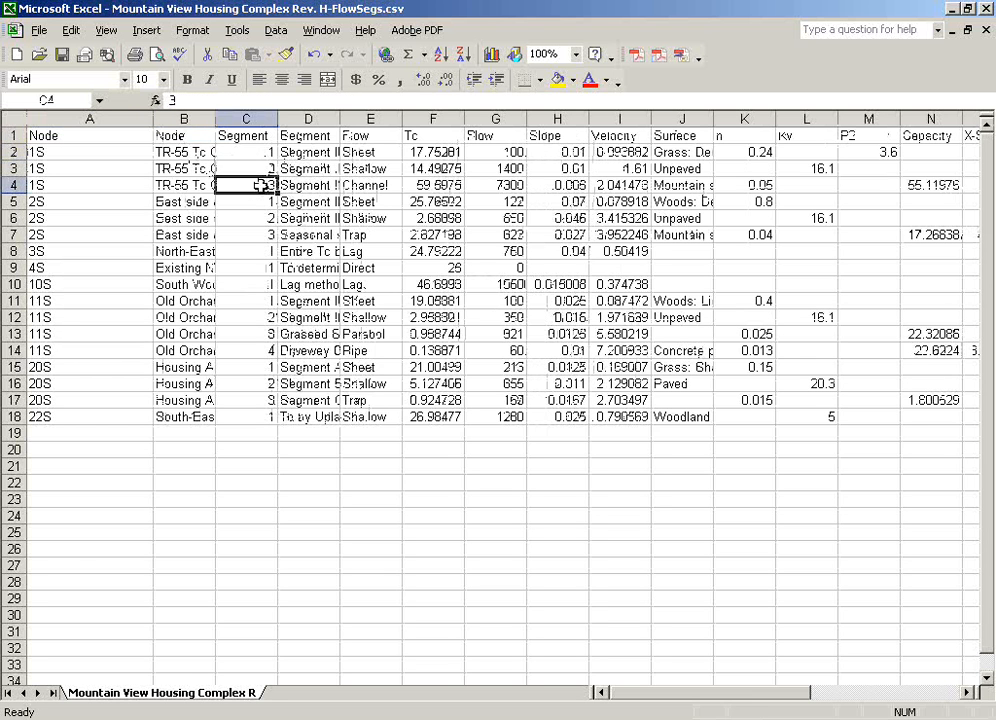
pyautogui.moveTo(668, 700); pyautogui.dragTo(767, 698)
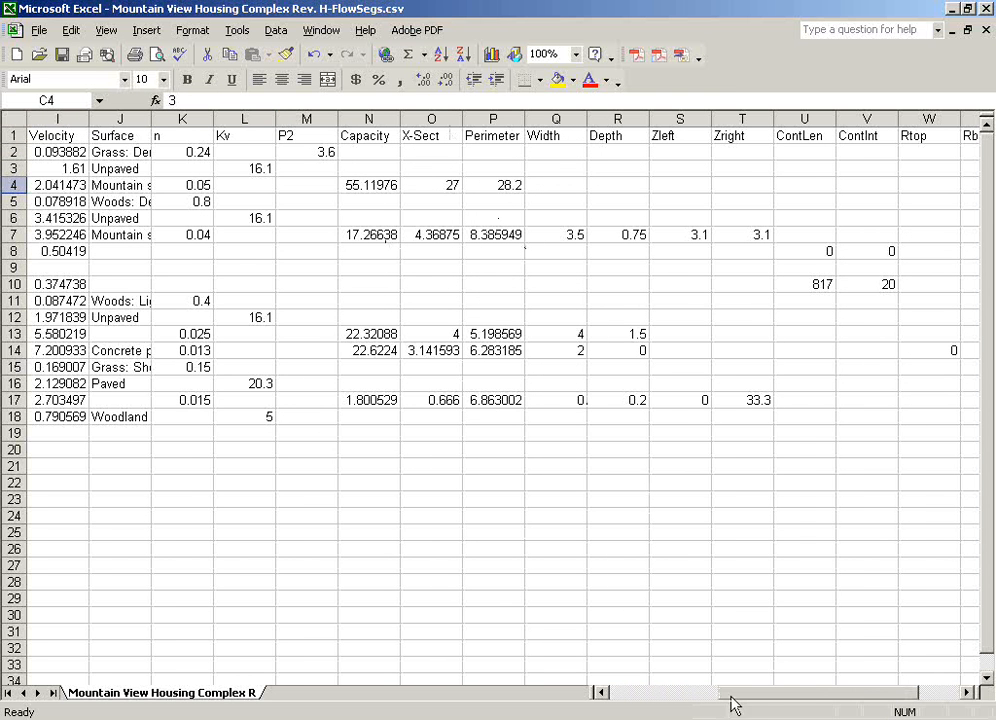
pyautogui.moveTo(730, 697); pyautogui.dragTo(647, 702)
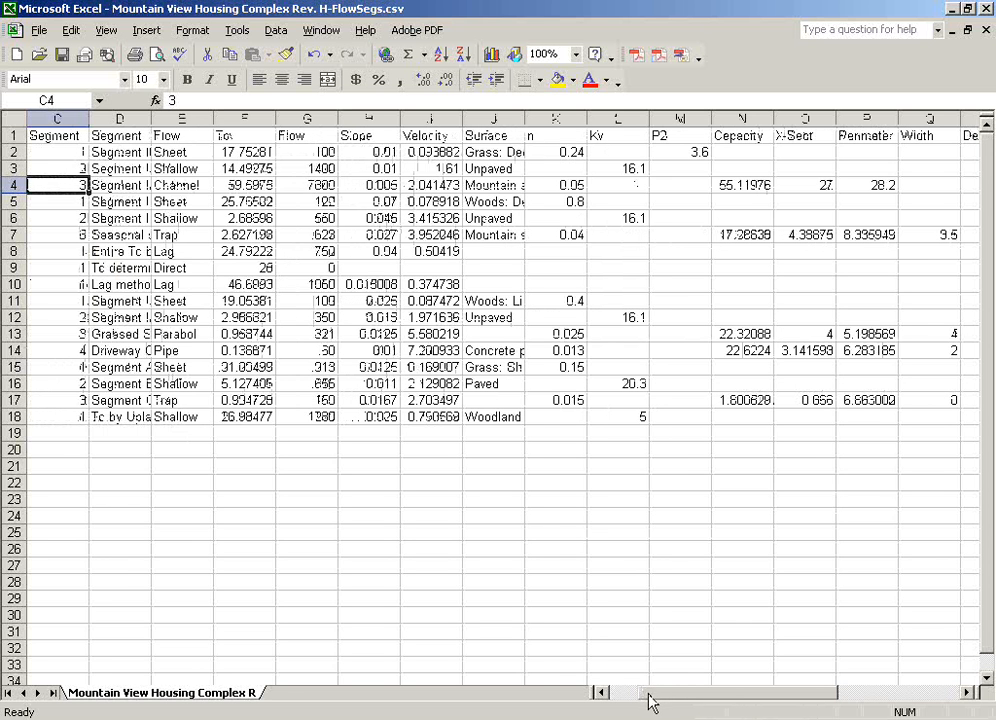
# Step: Widen the Flow column and review the channel capacity, width and depth values for the segments
pyautogui.click(168, 152)
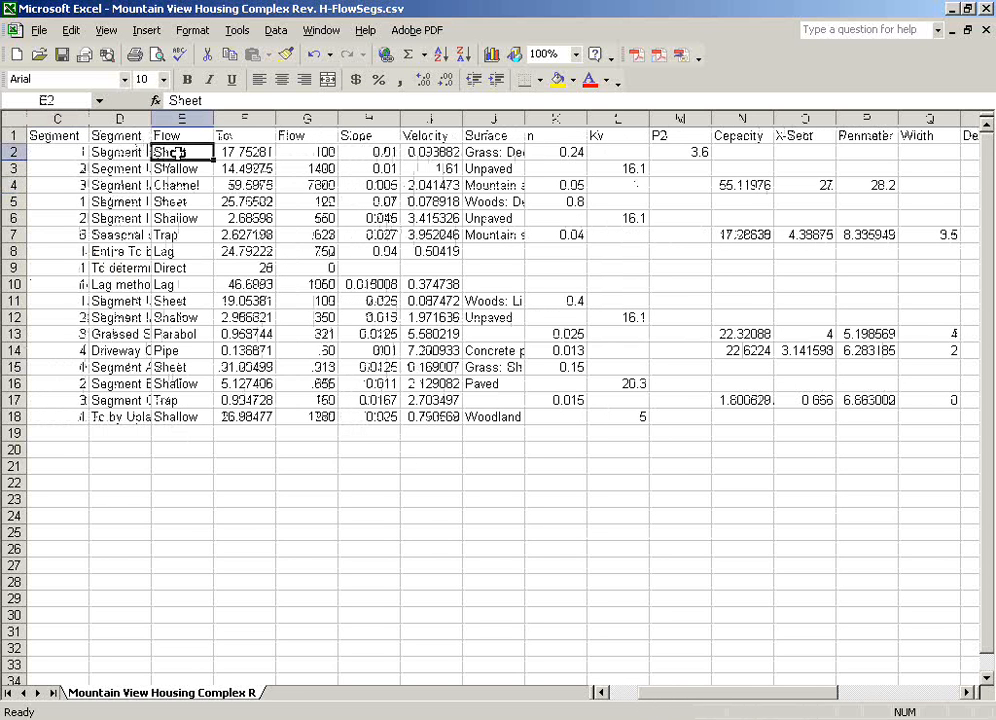
pyautogui.moveTo(213, 117); pyautogui.dragTo(296, 116)
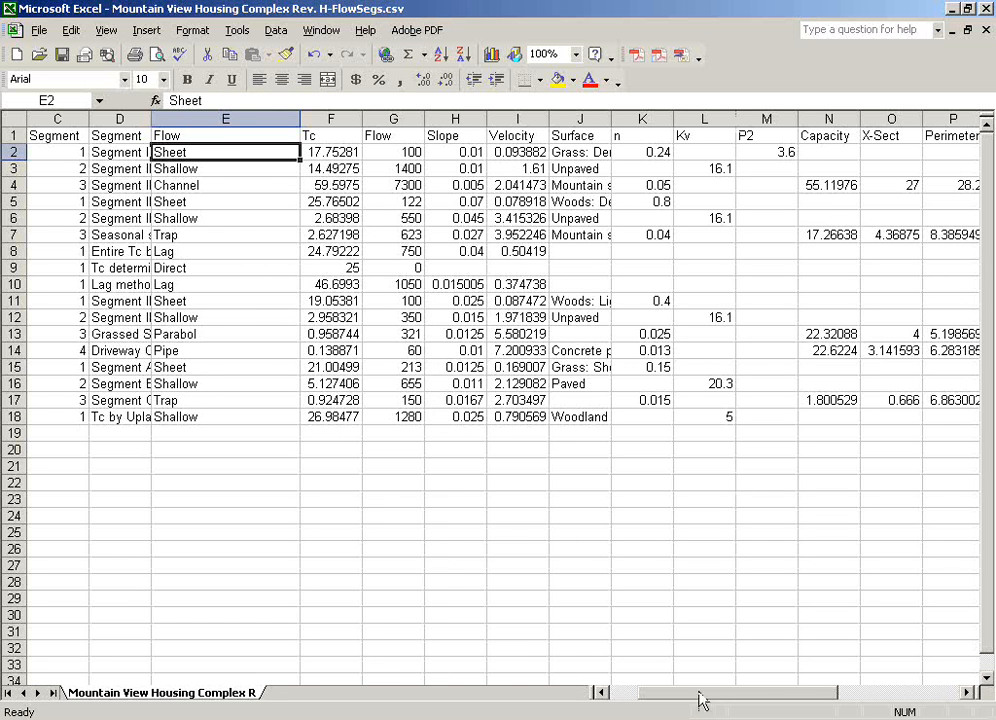
pyautogui.moveTo(703, 693); pyautogui.dragTo(843, 686)
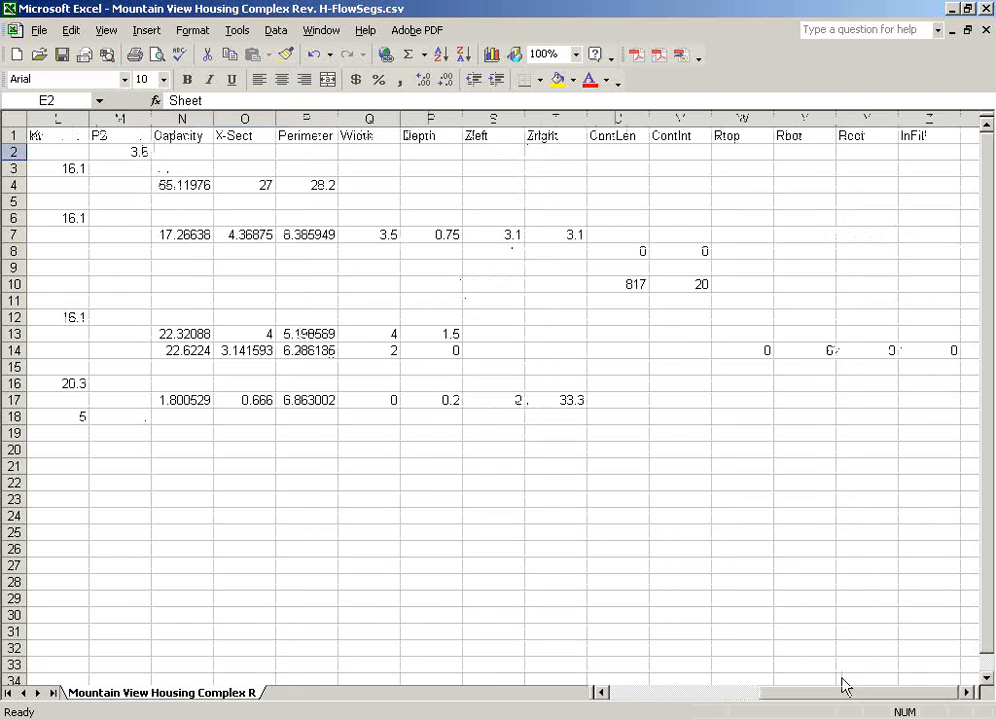
pyautogui.click(326, 187)
pyautogui.click(390, 237)
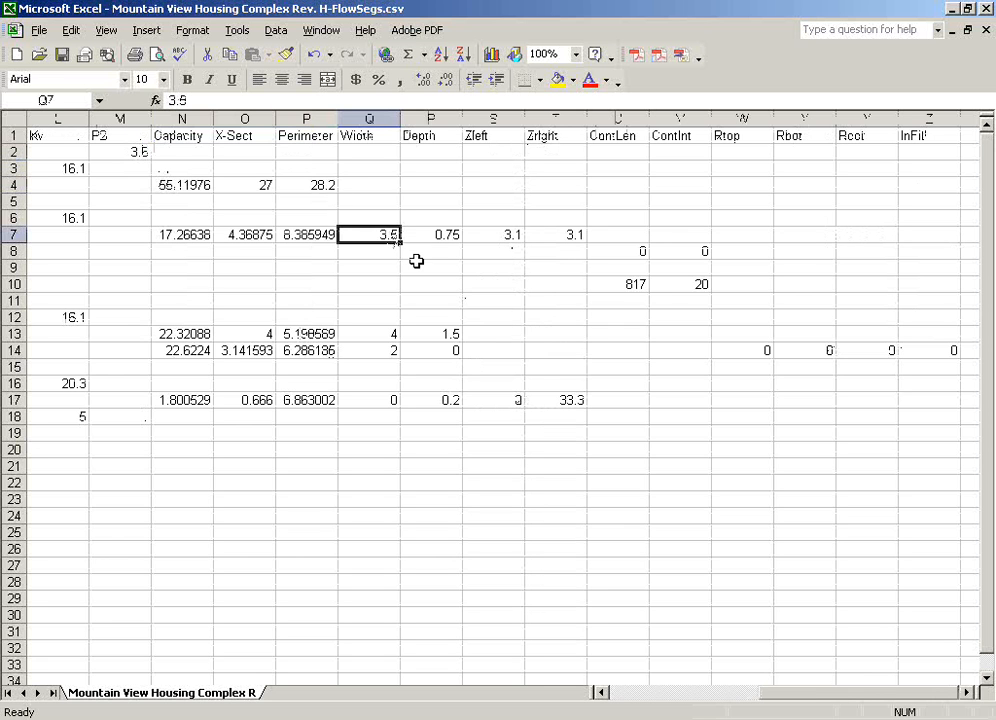
pyautogui.click(451, 334)
pyautogui.click(190, 336)
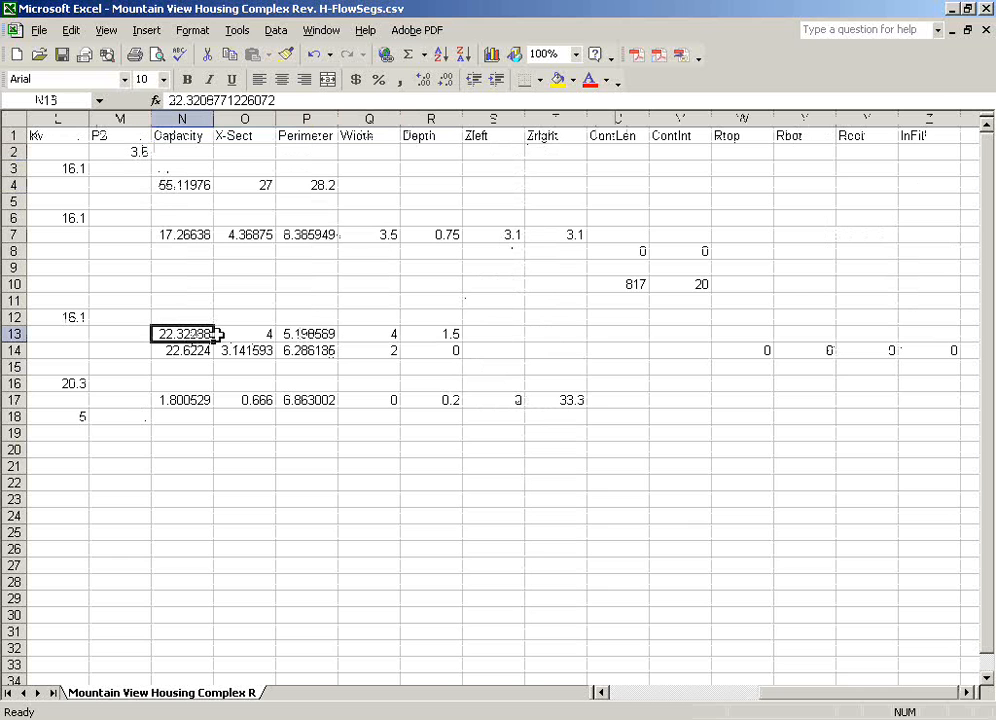
# Step: Close the FlowSegs workbook without saving changes
pyautogui.click(987, 10)
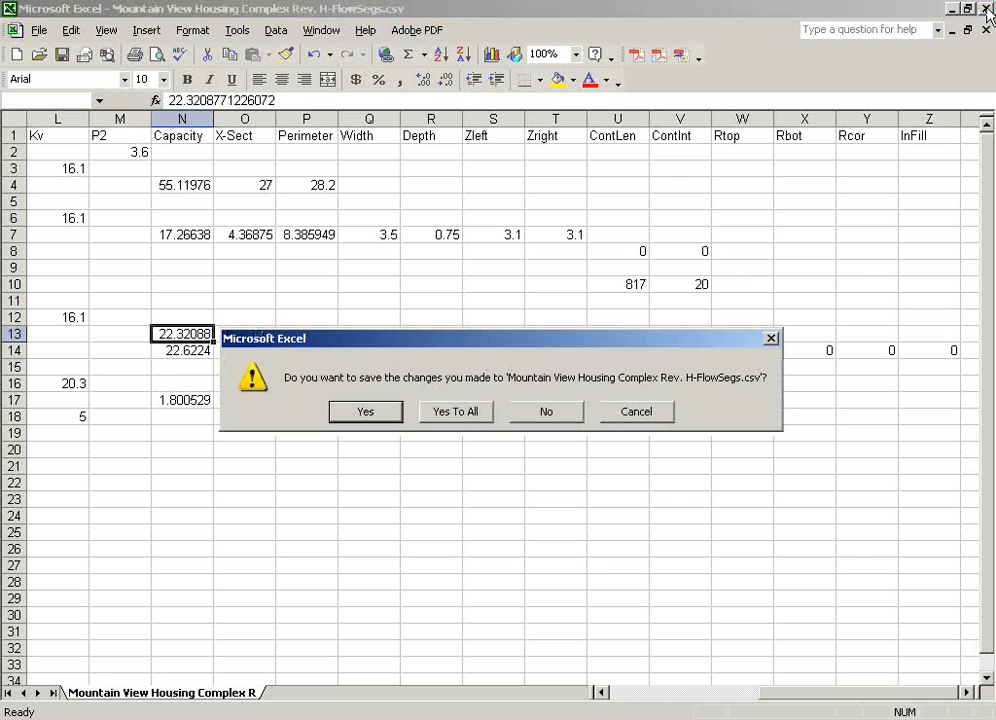
pyautogui.click(533, 421)
pyautogui.click(534, 420)
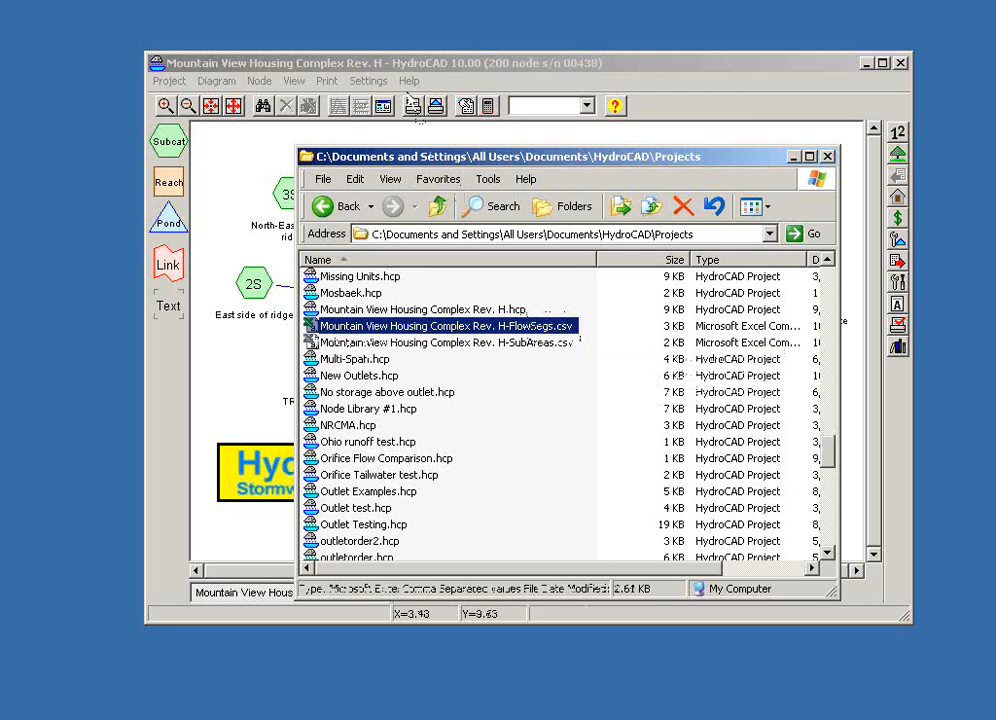
# Step: Import subcatchment data into the project from the default files
pyautogui.moveTo(405, 66); pyautogui.dragTo(338, 28)
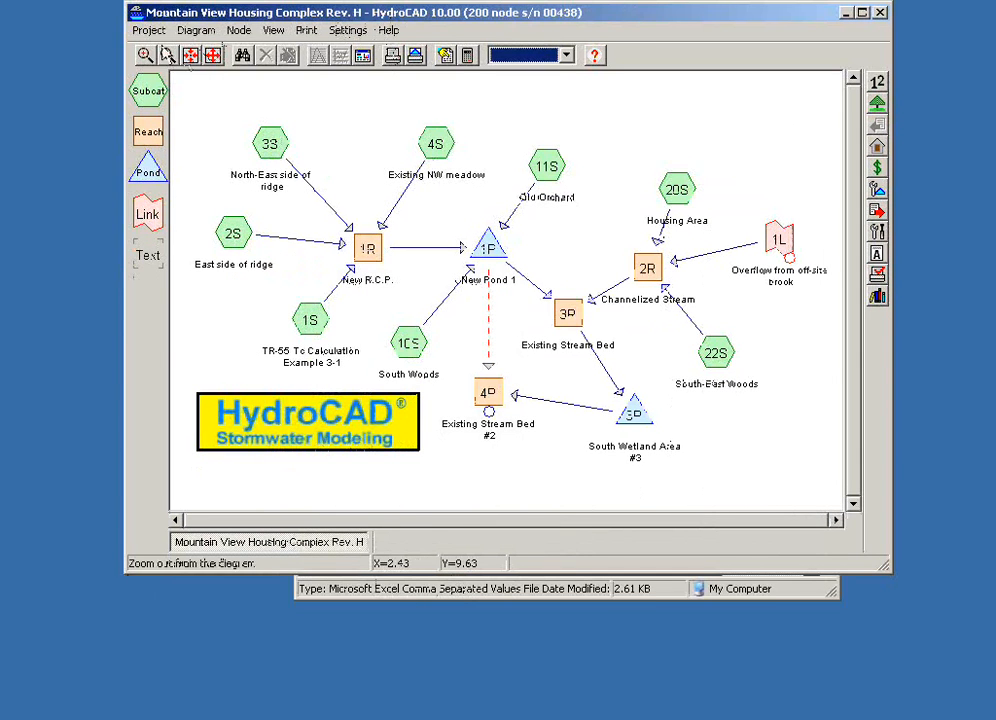
pyautogui.click(149, 31)
pyautogui.moveTo(167, 112)
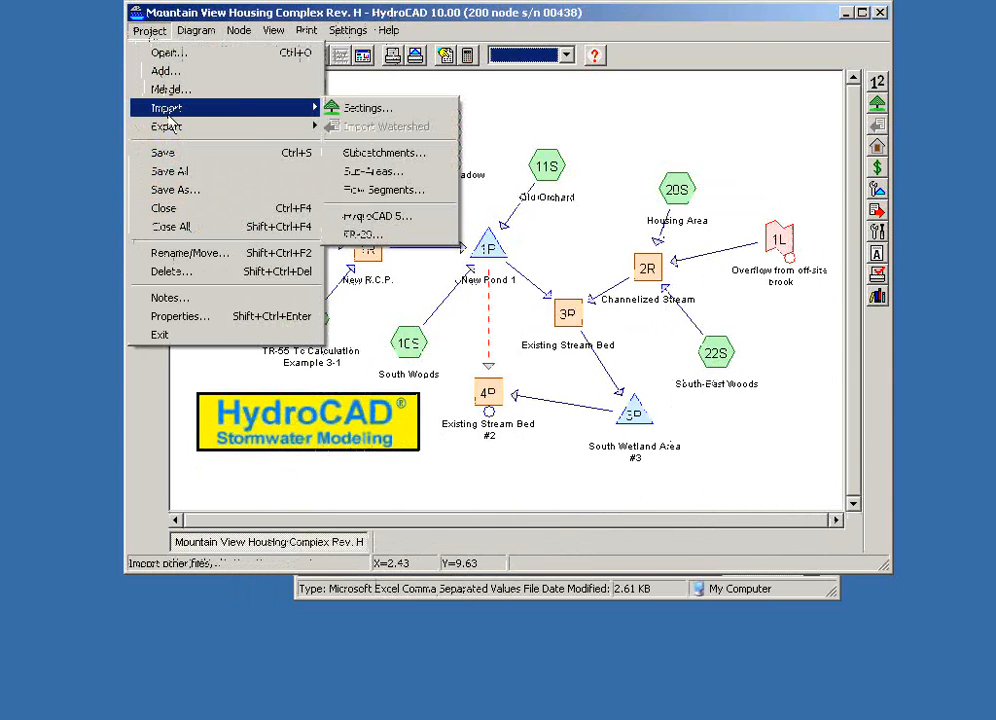
pyautogui.click(387, 155)
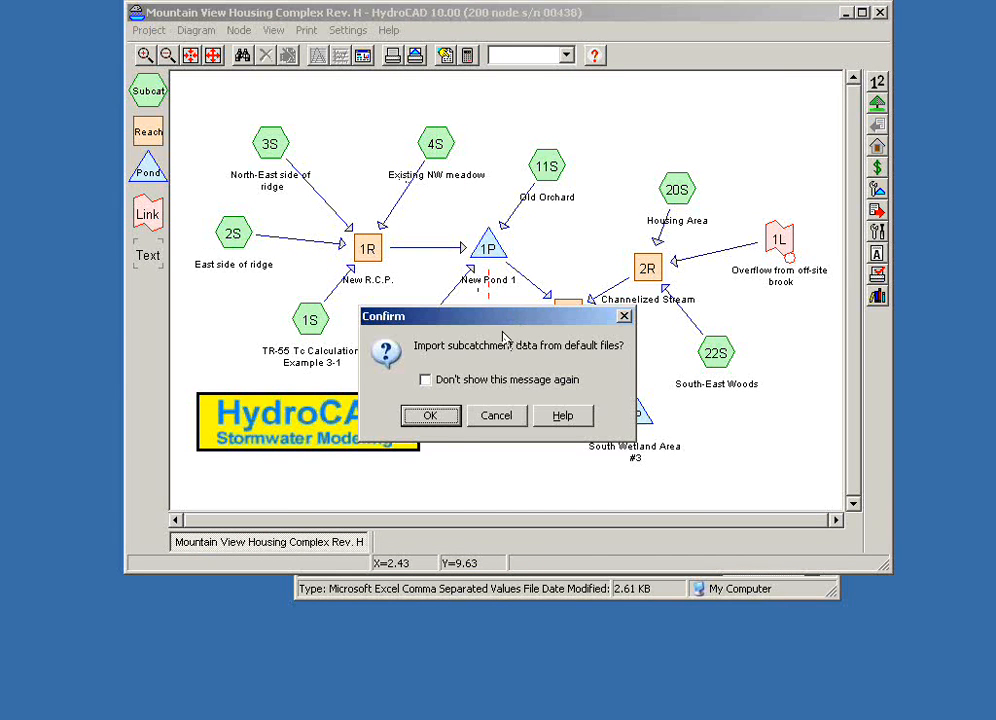
pyautogui.click(437, 417)
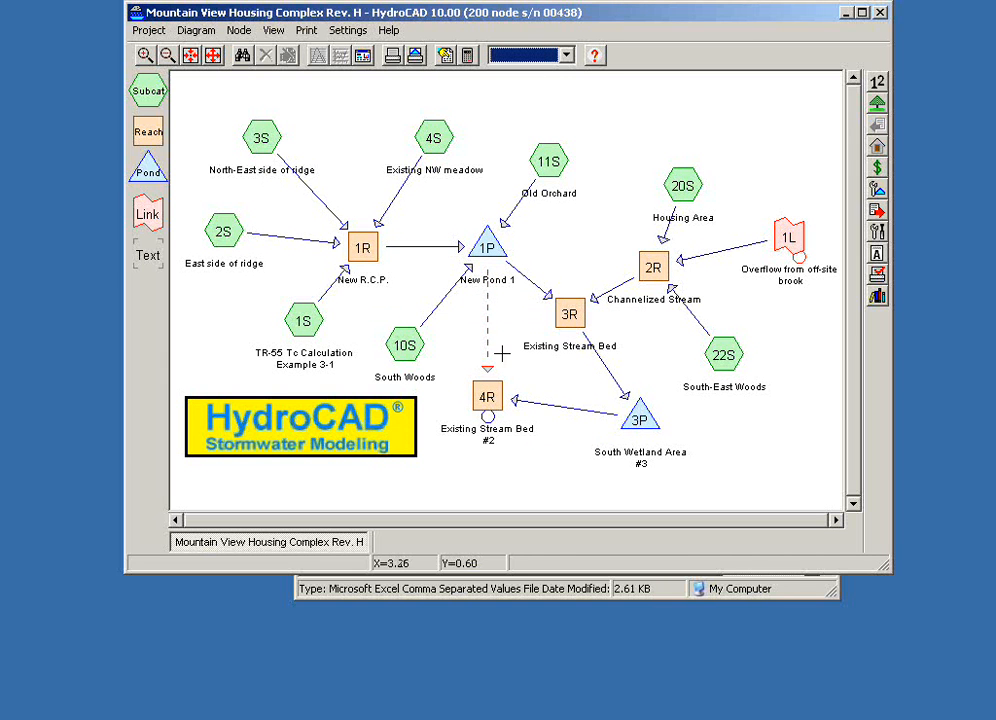
# Step: Delete subcatchment nodes 4S and 11S from the diagram
pyautogui.click(433, 137)
pyautogui.keyDown('shift'); pyautogui.click(553, 177); pyautogui.keyUp('shift')
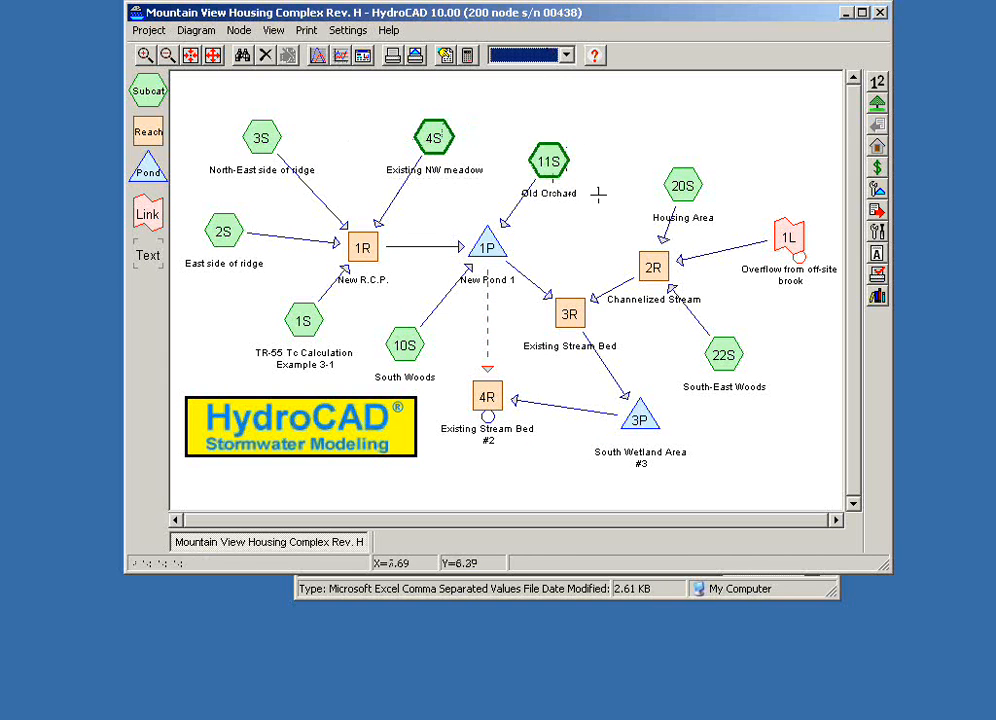
pyautogui.click(265, 55)
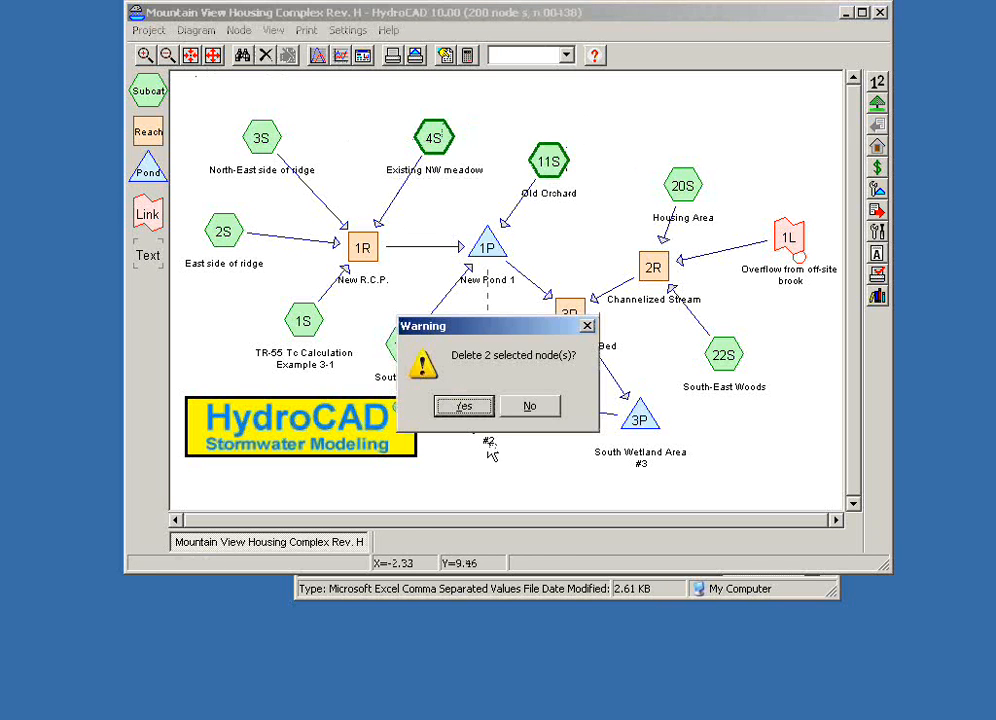
pyautogui.click(463, 407)
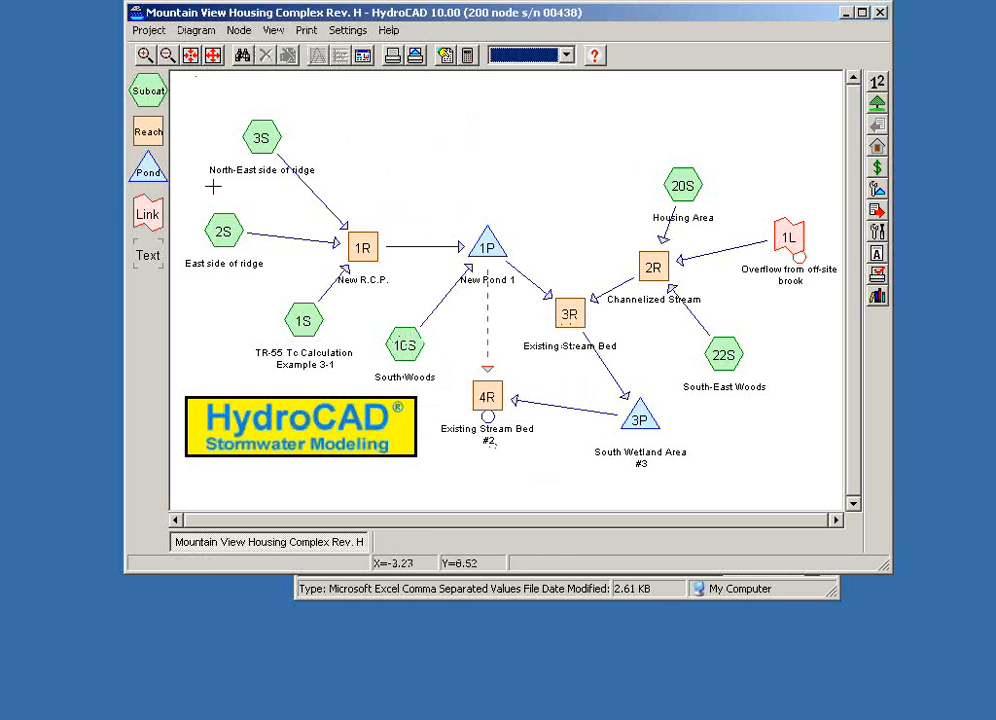
# Step: Import subcatchment data from the default files again to restore the deleted nodes
pyautogui.click(149, 30)
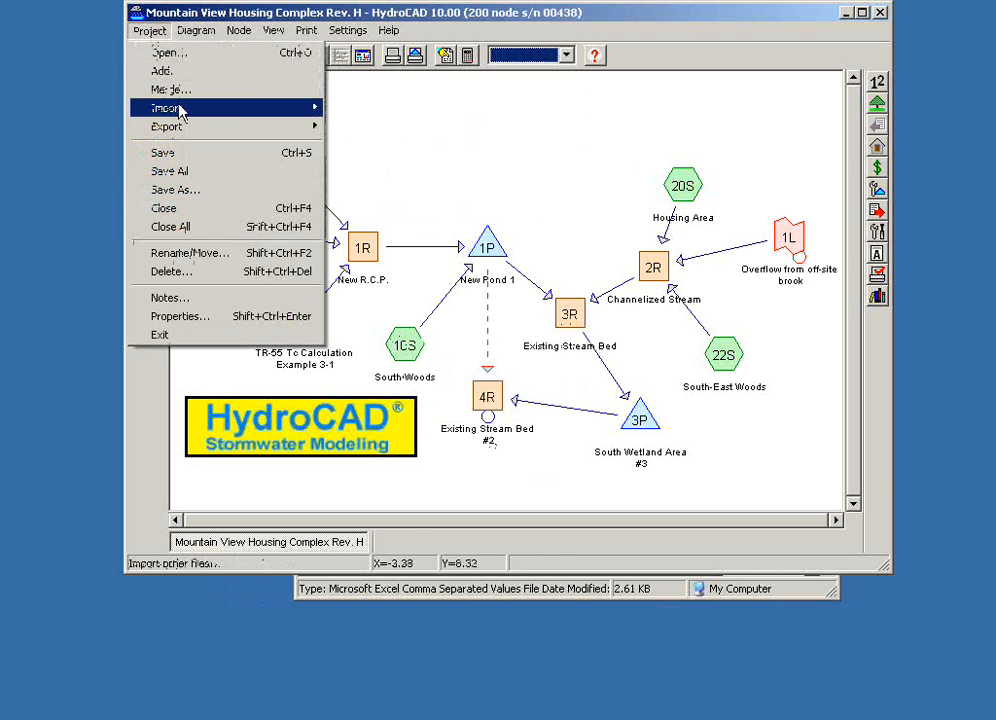
pyautogui.moveTo(178, 108)
pyautogui.click(411, 155)
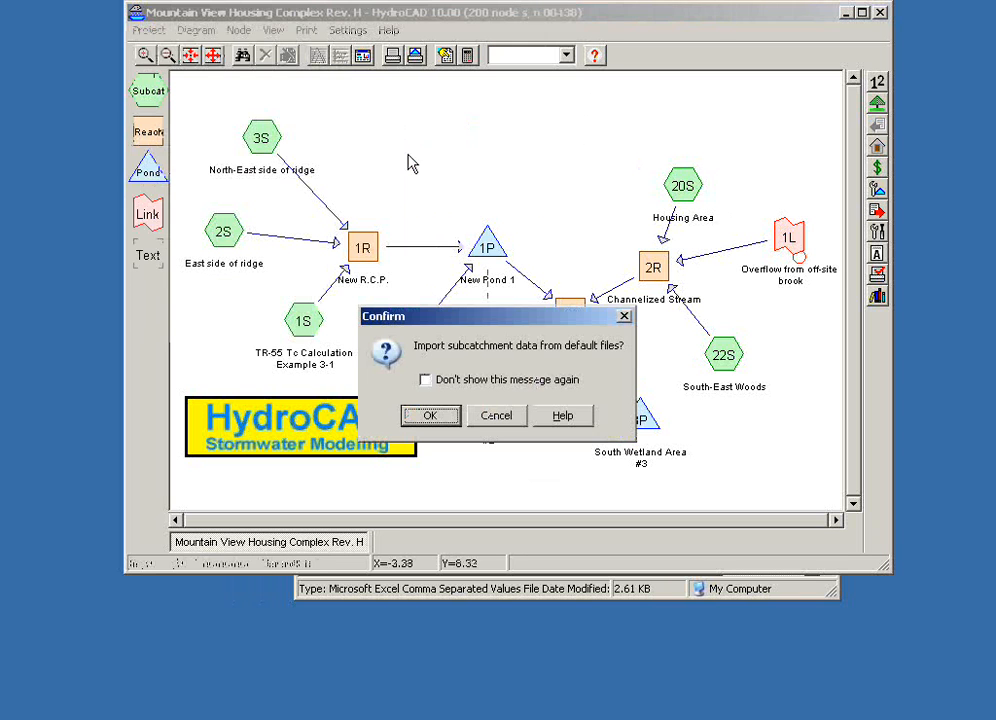
pyautogui.click(429, 417)
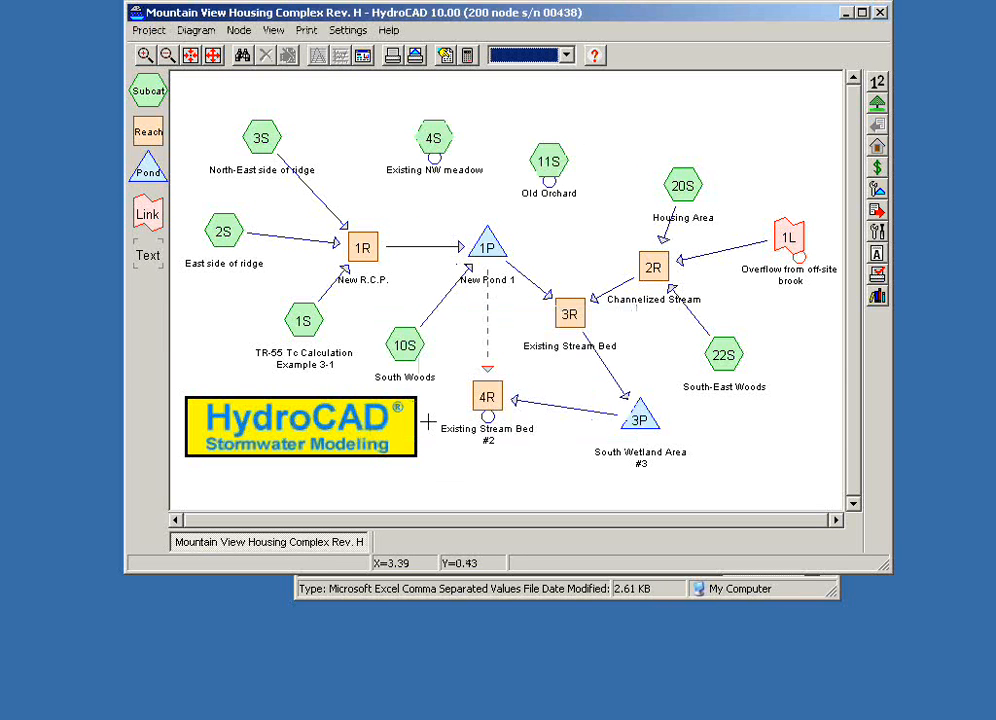
# Step: Connect subcatchment 4S to reach 1R and subcatchment 11S to pond 1P
pyautogui.moveTo(433, 157); pyautogui.dragTo(372, 248)
pyautogui.moveTo(548, 183); pyautogui.dragTo(486, 248)
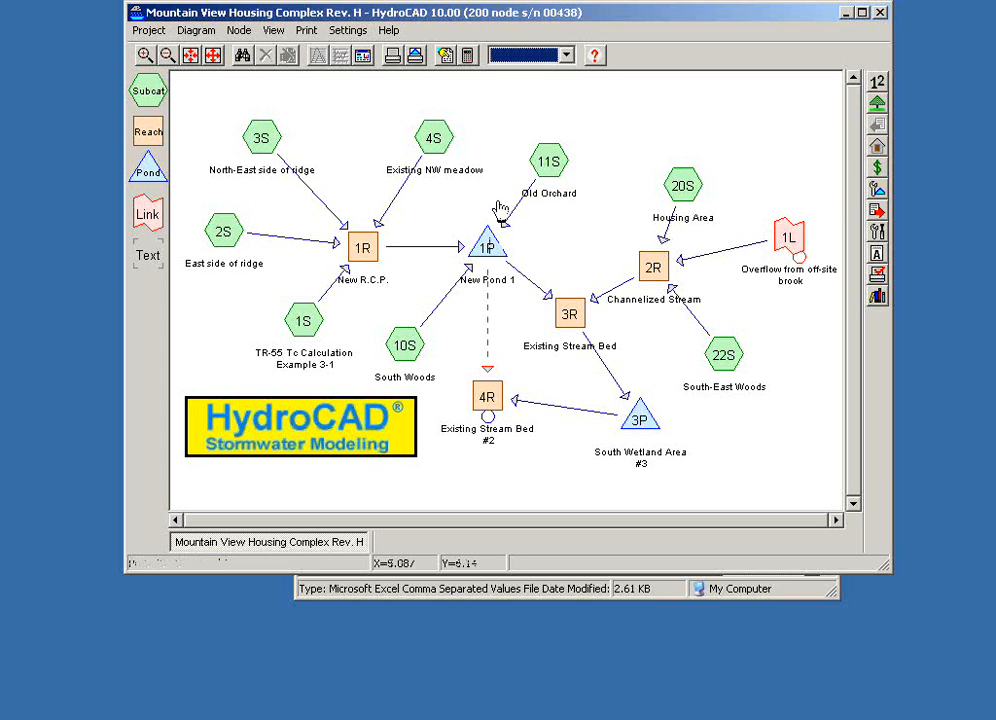
pyautogui.moveTo(436, 19); pyautogui.dragTo(448, 77)
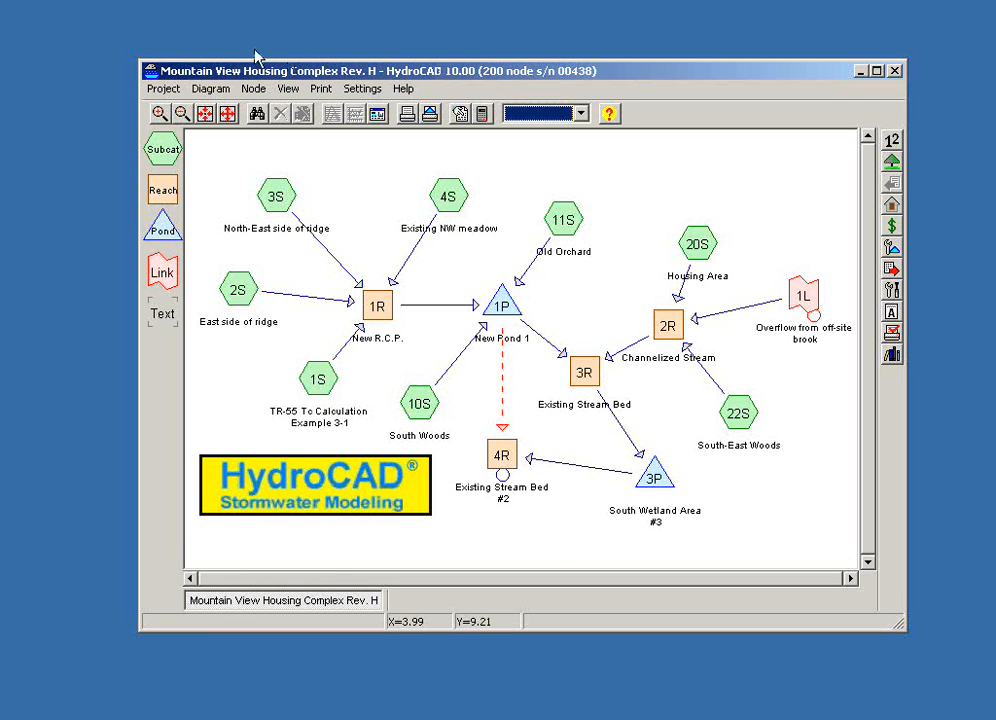
# Step: Open the Watershed Setup dialog showing the ground cover list
pyautogui.click(163, 88)
pyautogui.moveTo(253, 168)
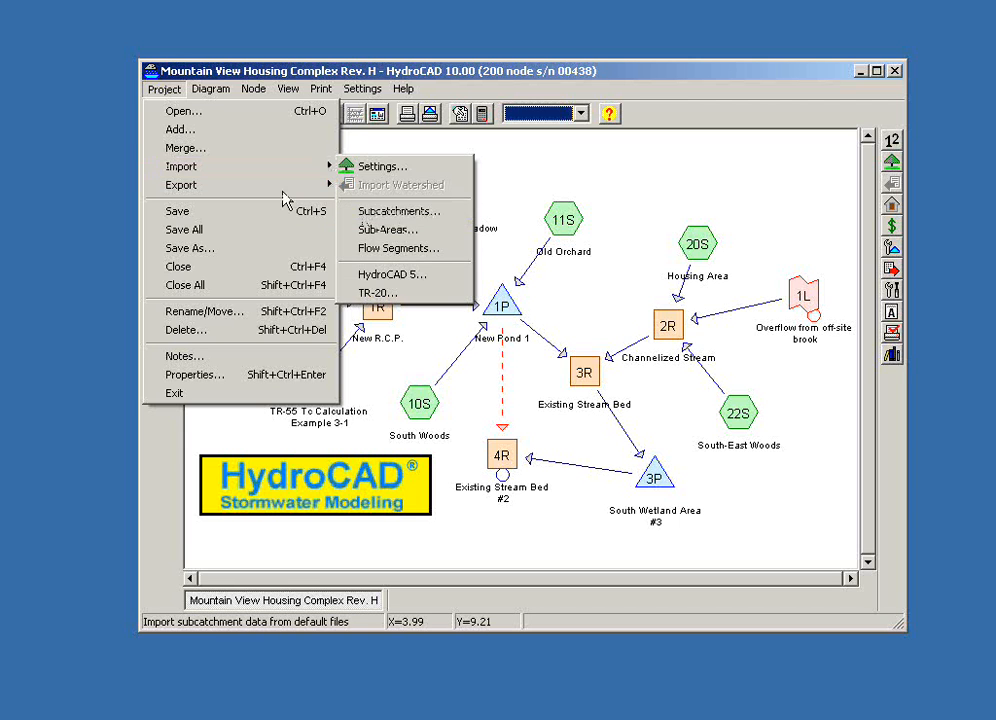
pyautogui.moveTo(280, 197)
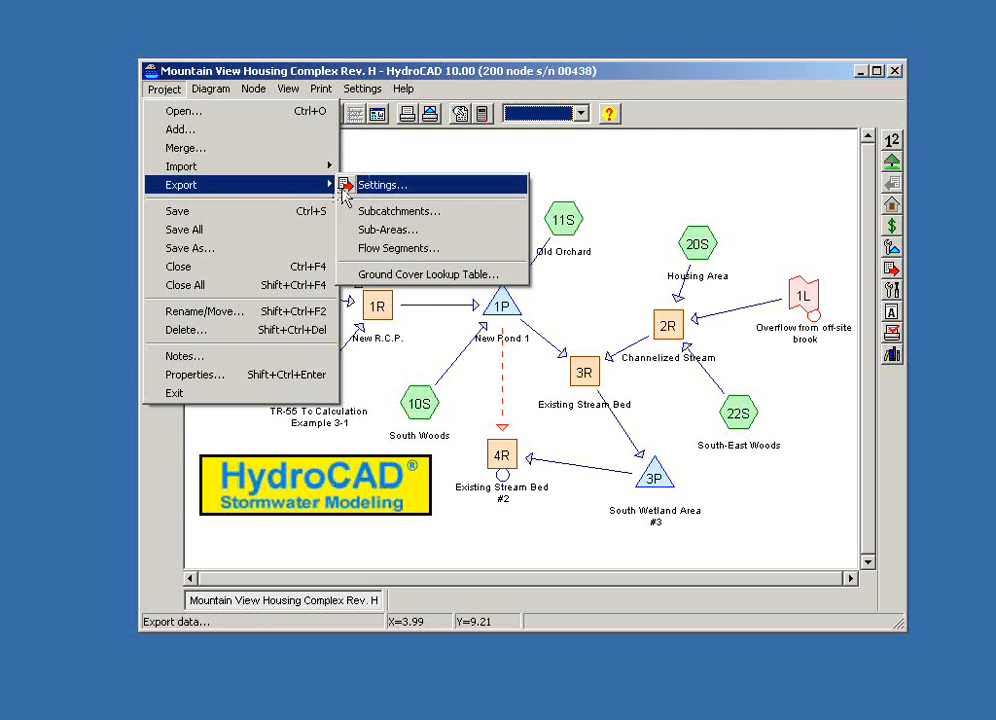
pyautogui.moveTo(305, 166)
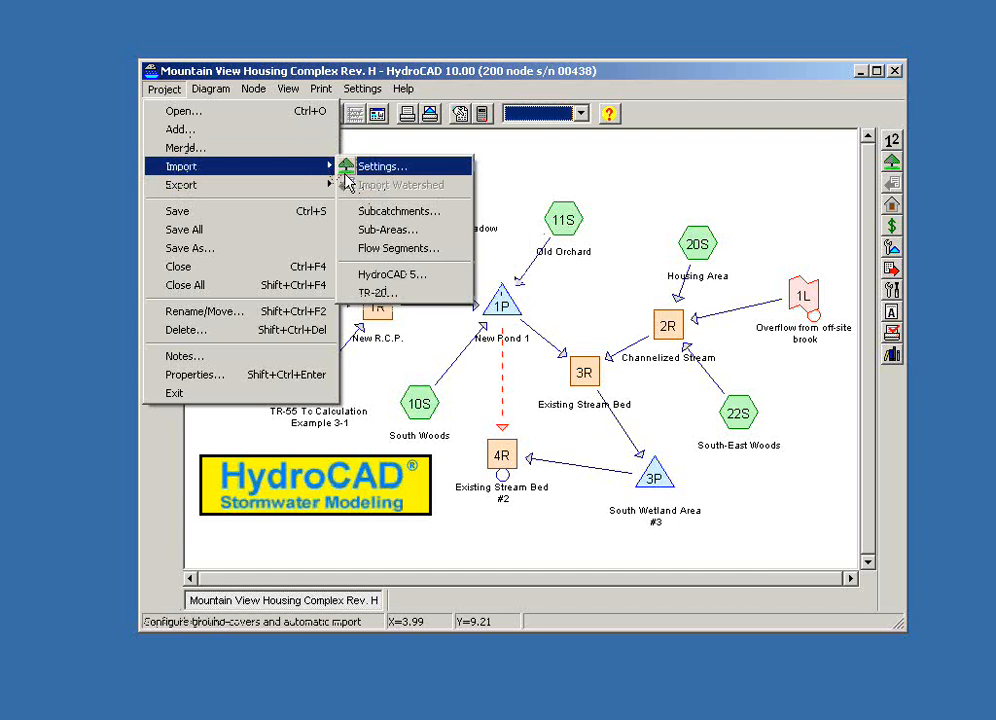
pyautogui.moveTo(369, 89)
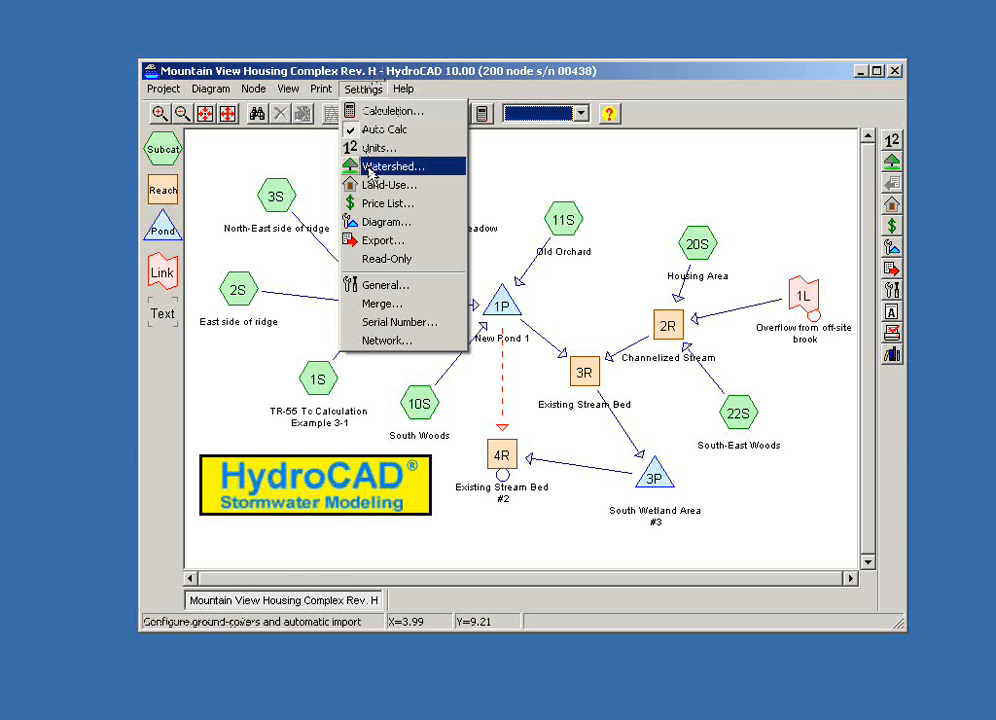
pyautogui.click(738, 88)
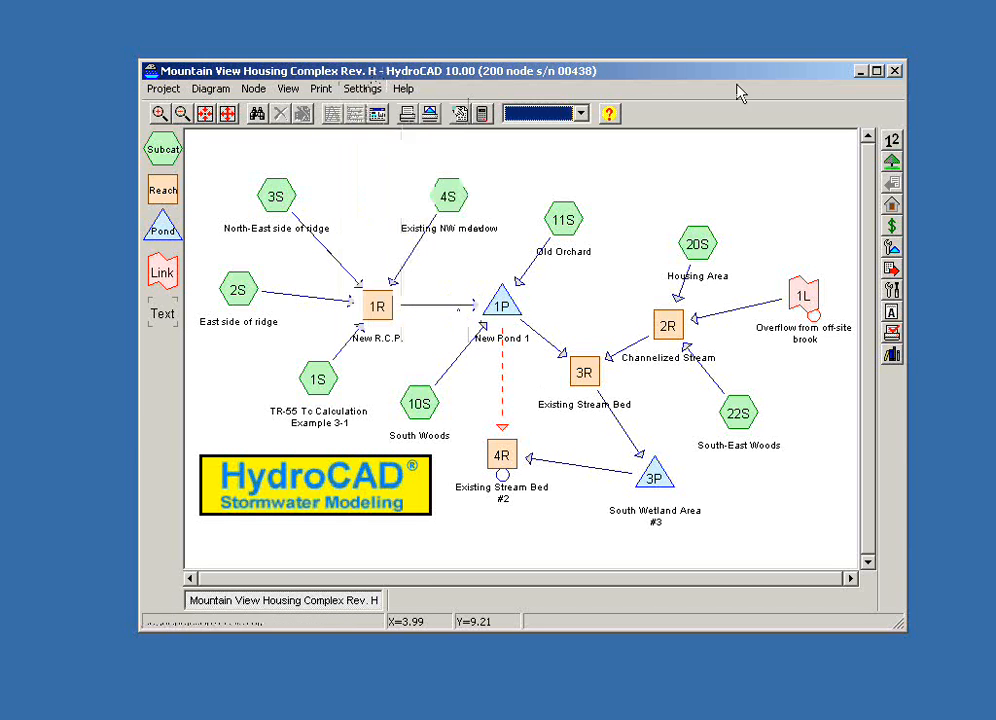
pyautogui.click(896, 168)
pyautogui.moveTo(637, 97); pyautogui.dragTo(630, 143)
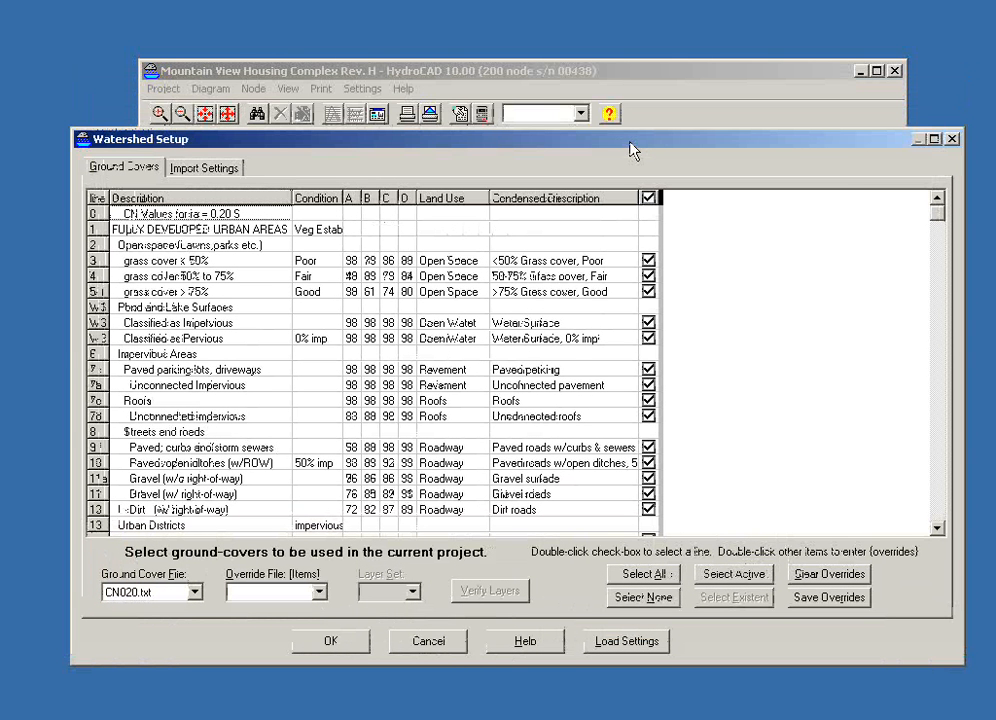
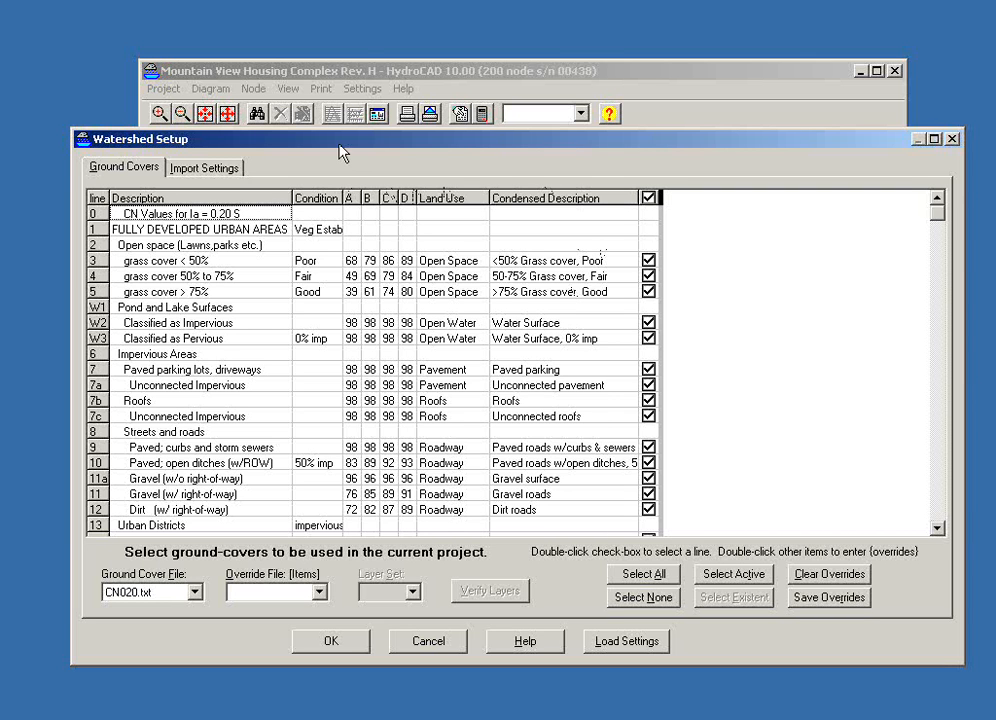
# Step: Select only ground covers 3, 4, 5, 7a, 7b, 11 and 12 for the current project and close the setup
pyautogui.click(640, 602)
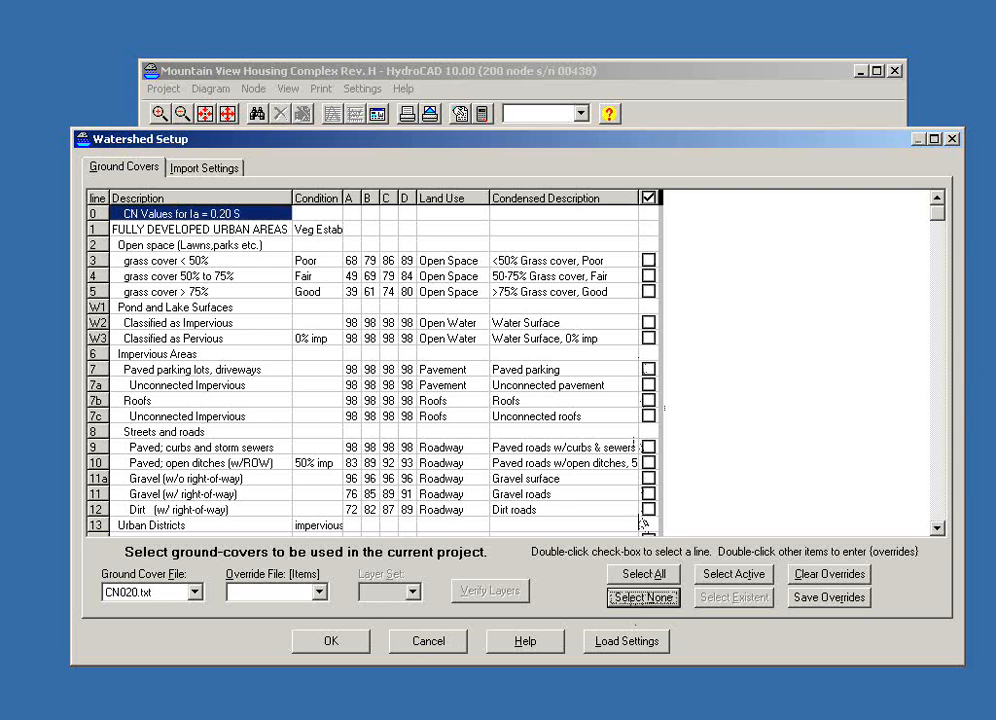
pyautogui.doubleClick(649, 261)
pyautogui.doubleClick(649, 276)
pyautogui.doubleClick(649, 291)
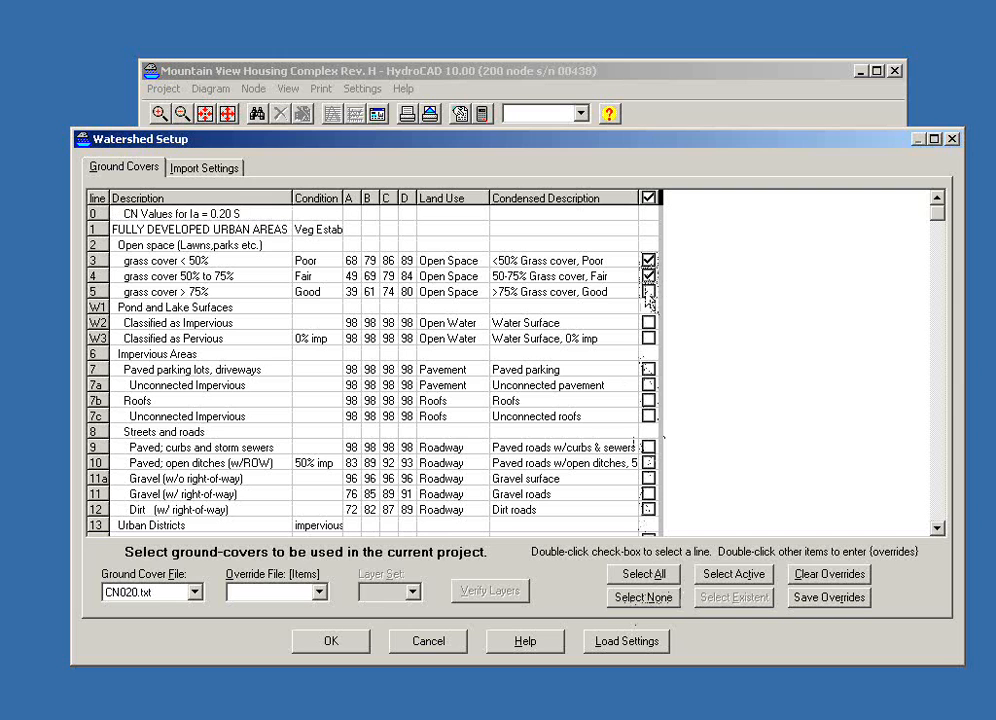
pyautogui.doubleClick(649, 385)
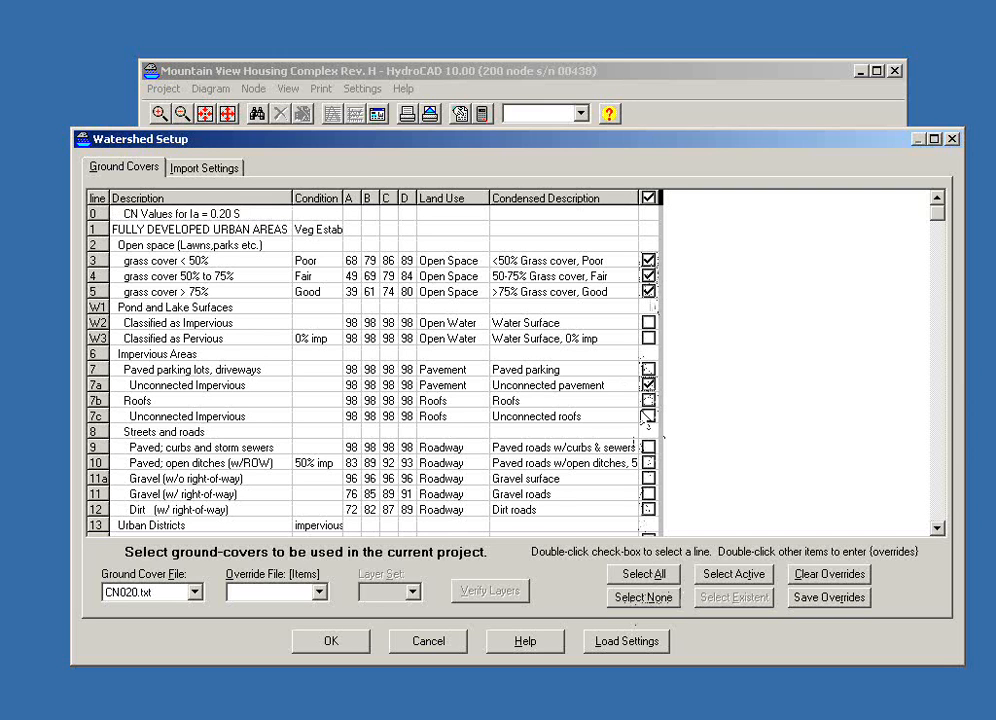
pyautogui.doubleClick(649, 400)
pyautogui.doubleClick(649, 494)
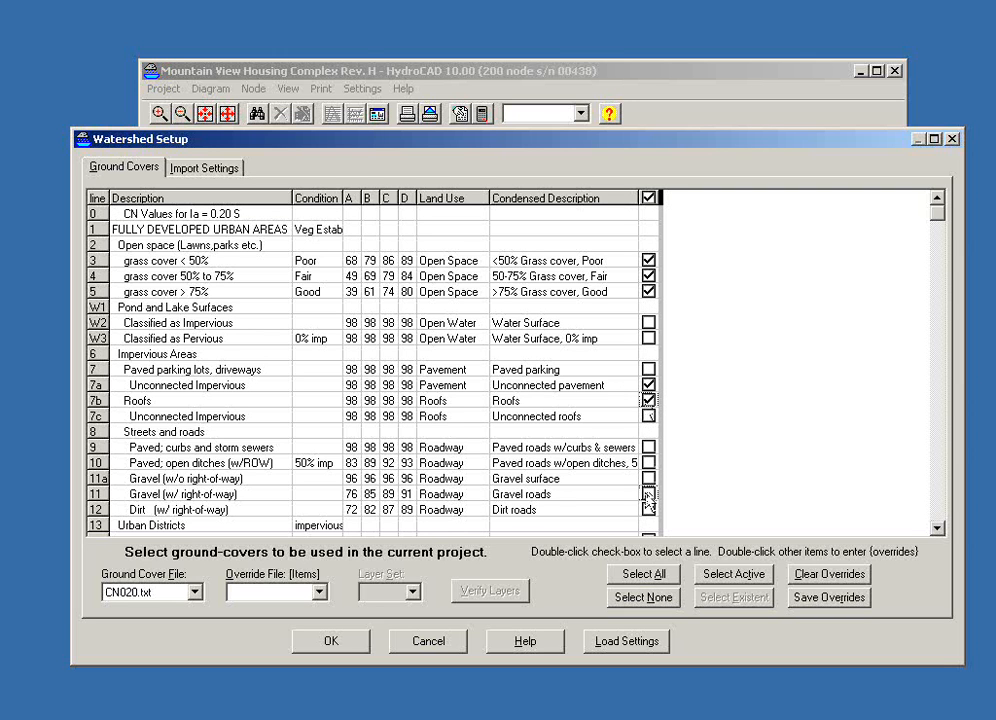
pyautogui.doubleClick(649, 509)
pyautogui.click(333, 645)
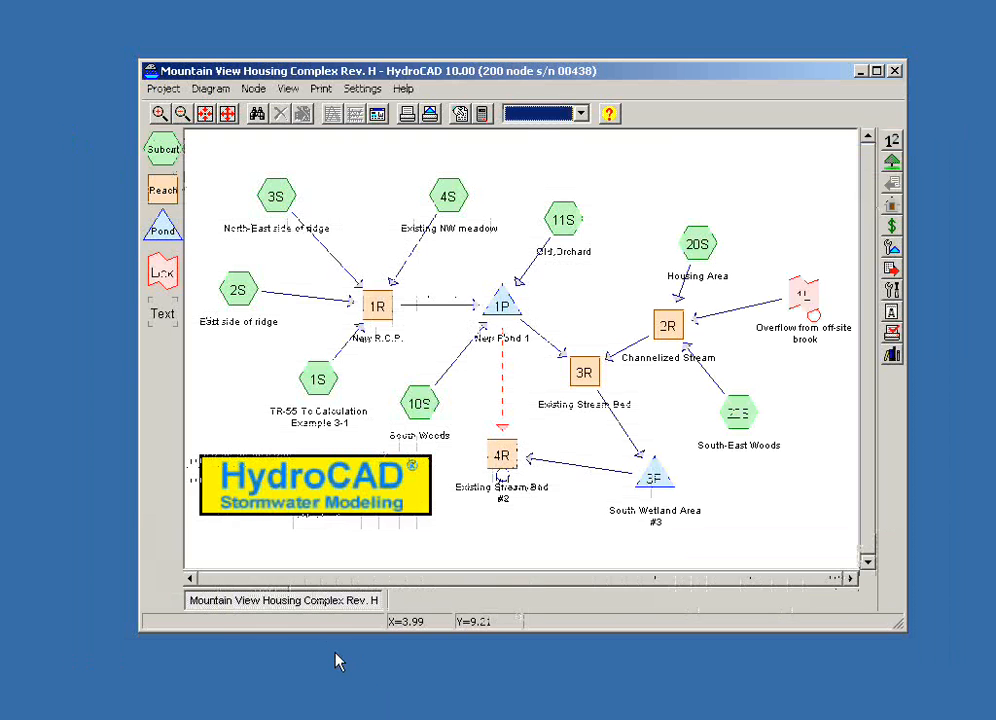
# Step: Add a new subcatchment node near the top right of the diagram and open it for editing
pyautogui.moveTo(168, 165); pyautogui.dragTo(655, 165)
pyautogui.rightClick(660, 164)
pyautogui.click(680, 175)
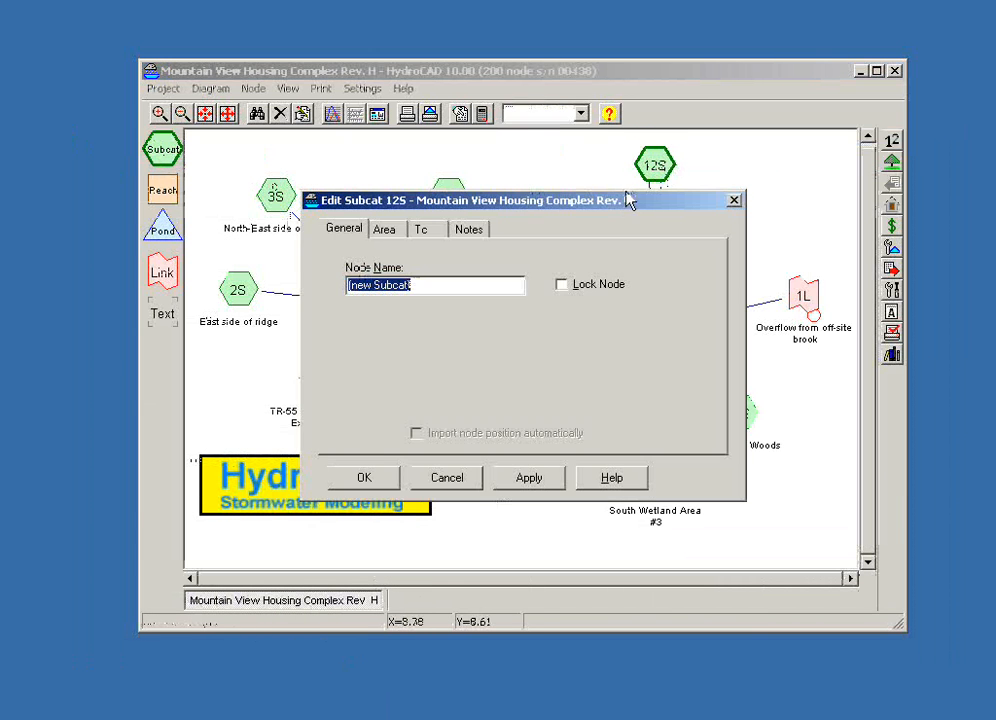
# Step: Open the curve number lookup for the new subcatchment's area, then cancel both dialogs
pyautogui.click(384, 229)
pyautogui.click(470, 270)
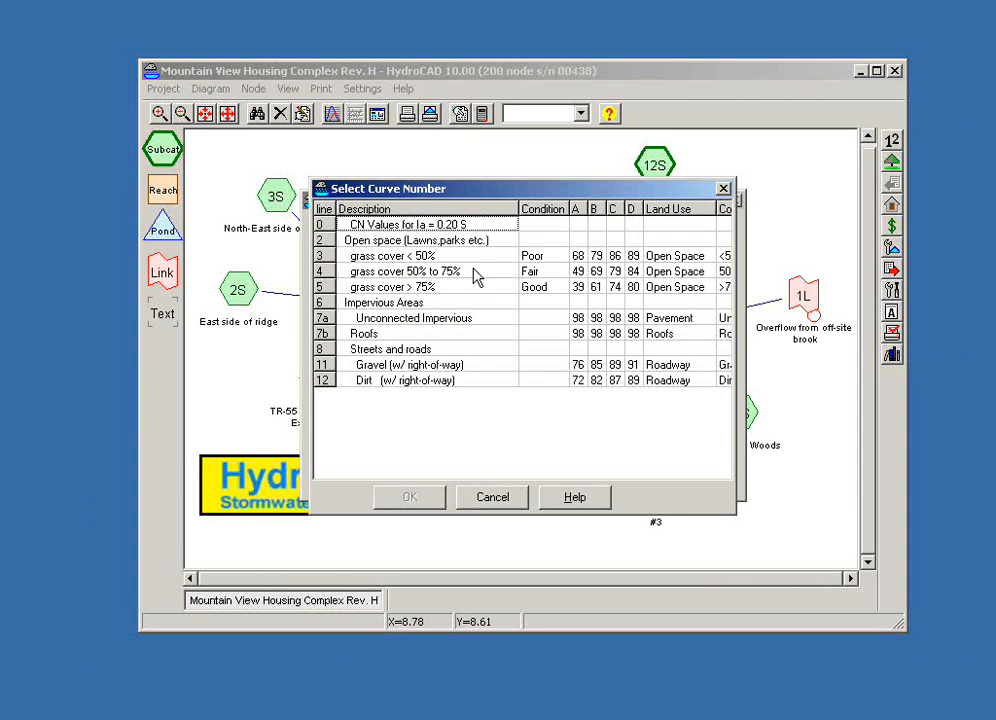
pyautogui.click(492, 497)
pyautogui.click(450, 486)
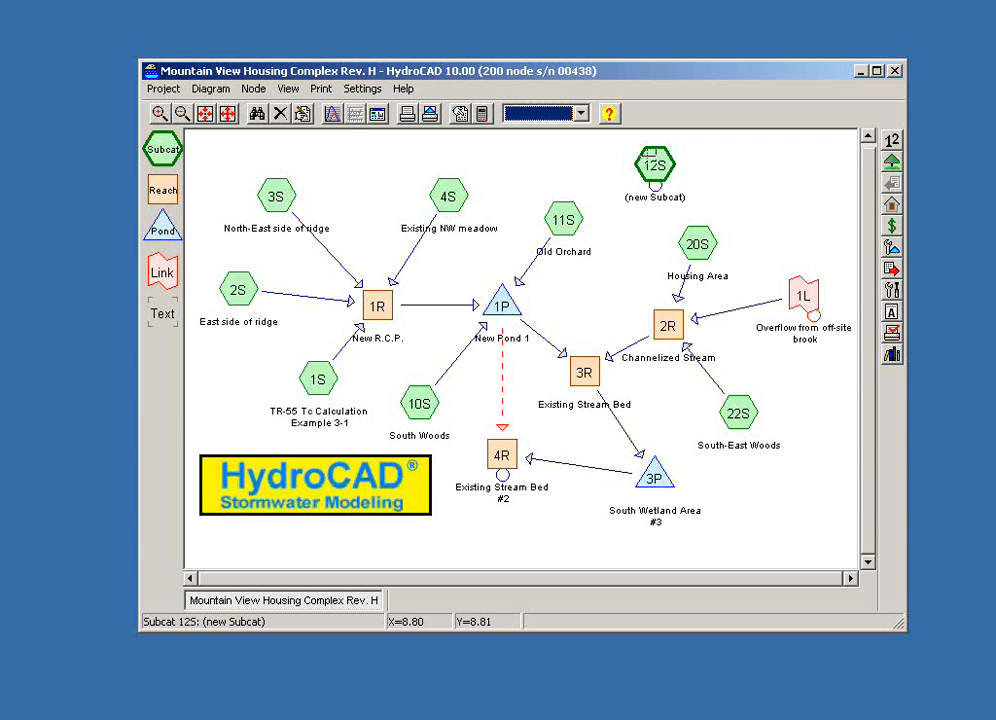
# Step: Reopen Watershed Setup and select only the ground covers active in the project
pyautogui.click(893, 168)
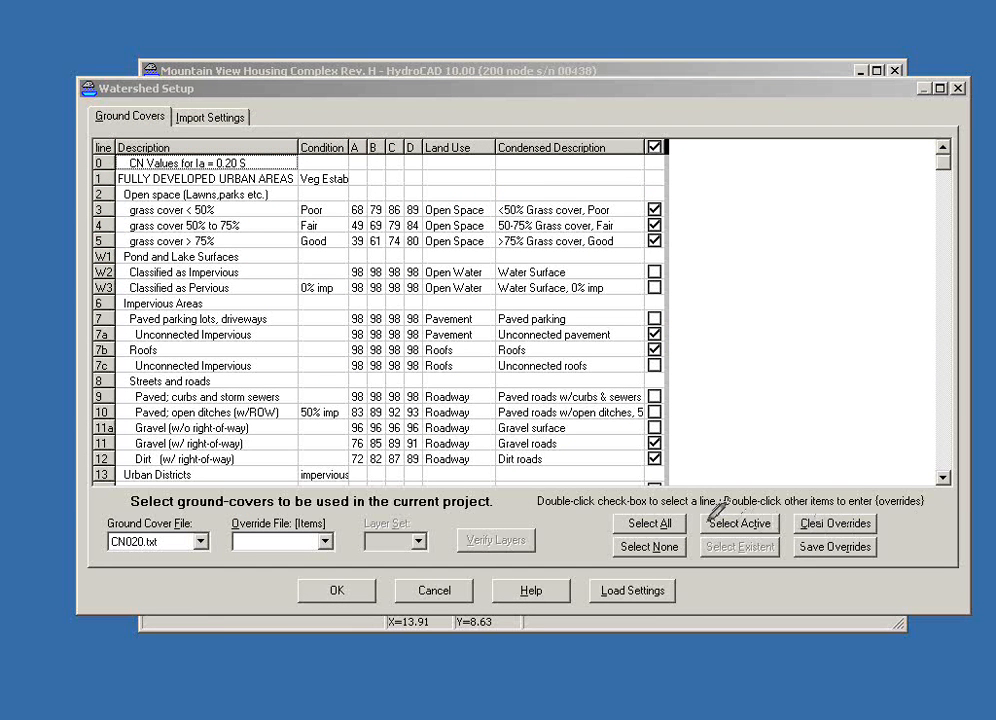
pyautogui.moveTo(694, 518)
pyautogui.mouseDown()
pyautogui.moveTo(784, 513)
pyautogui.moveTo(772, 532)
pyautogui.moveTo(730, 537)
pyautogui.moveTo(704, 514)
pyautogui.mouseUp()
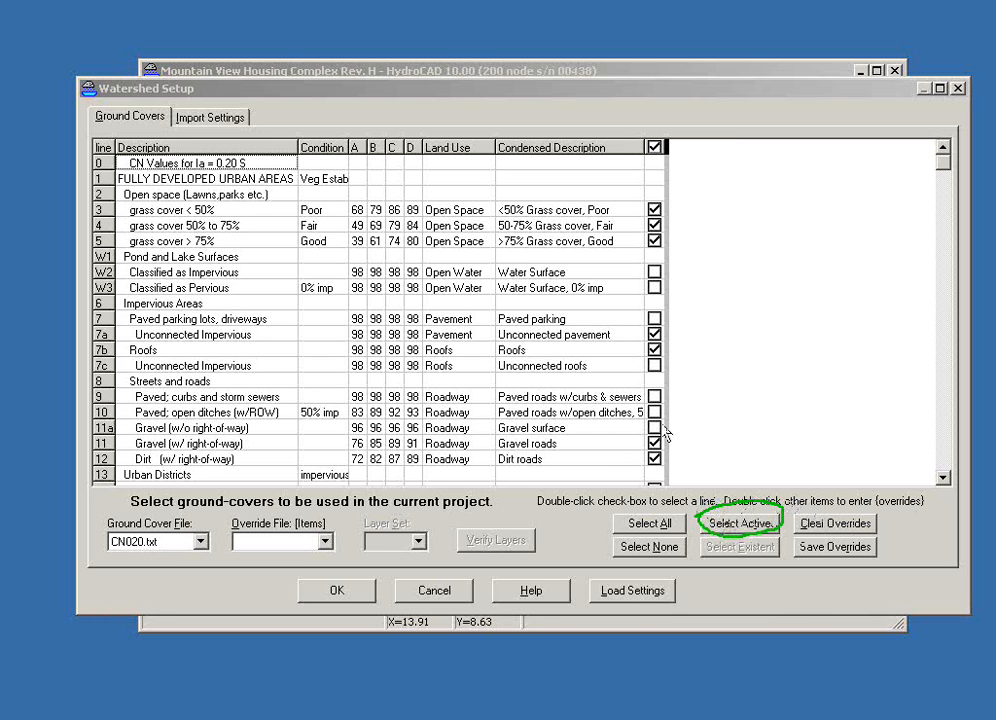
pyautogui.click(740, 525)
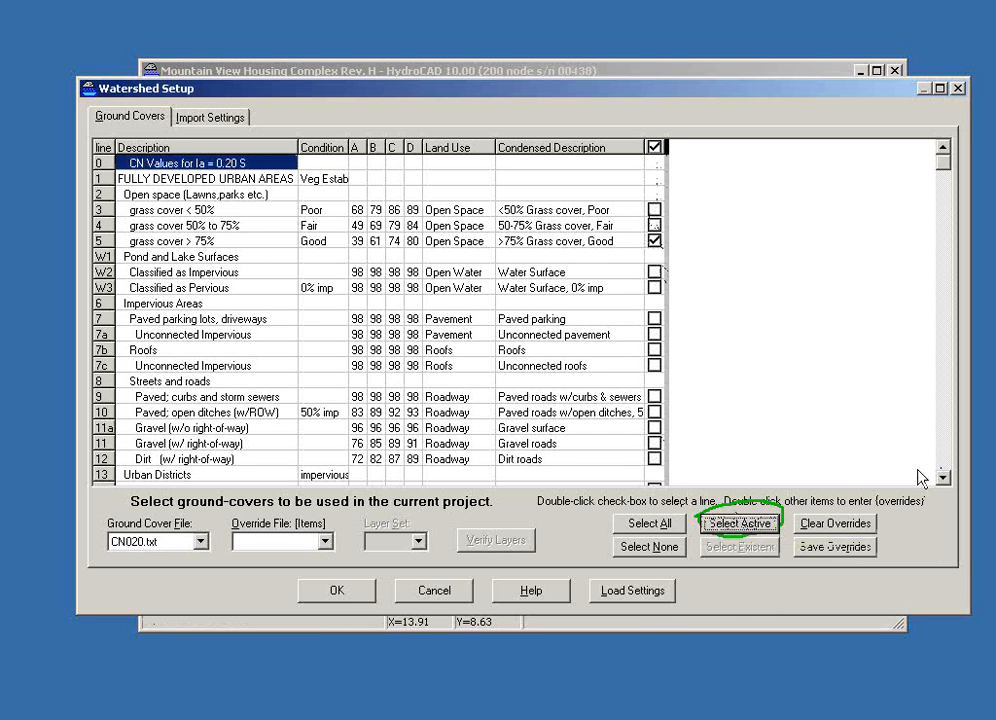
pyautogui.moveTo(943, 480); pyautogui.dragTo(943, 480)
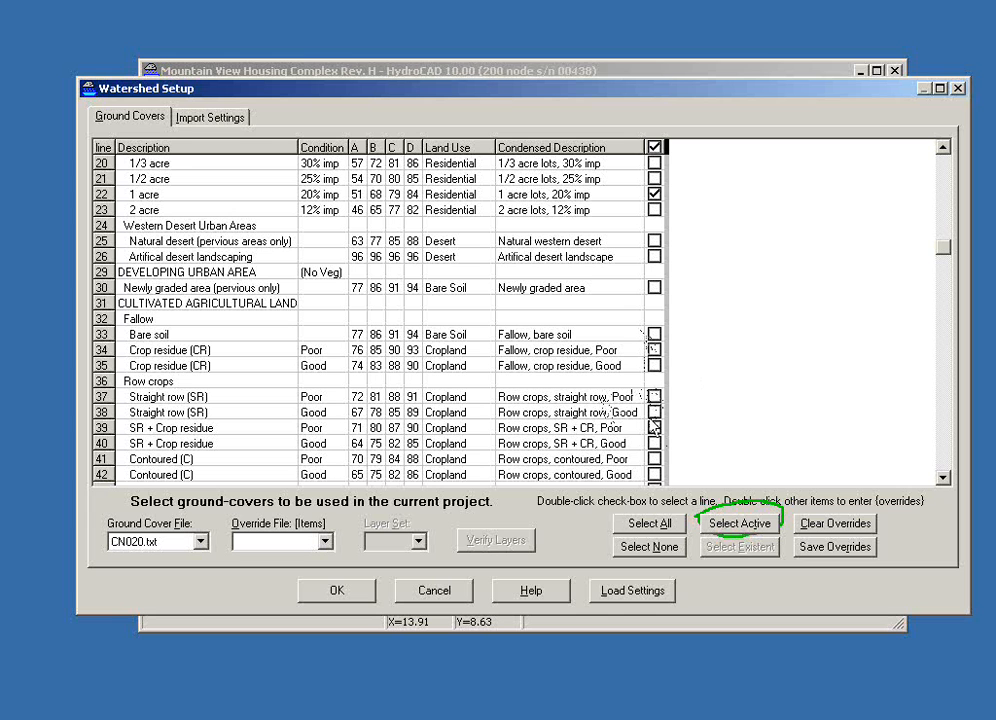
# Step: Set watershed import to tabular CSV files and choose Mountain View Housing Complex Rev. H-SubAreas.csv as the area import file
pyautogui.click(193, 128)
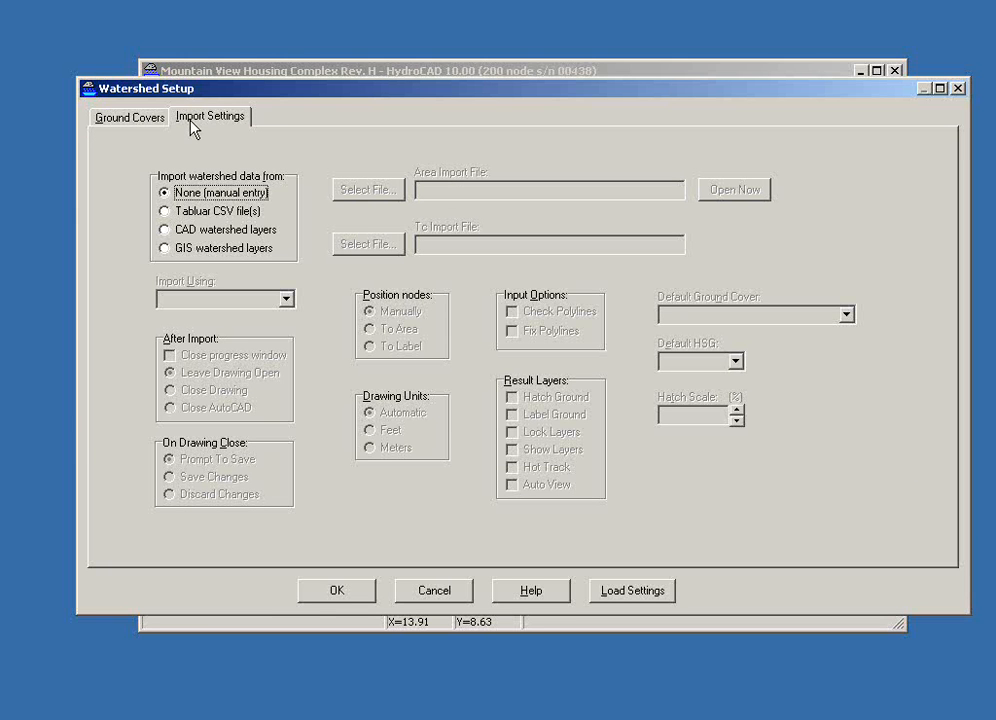
pyautogui.click(165, 212)
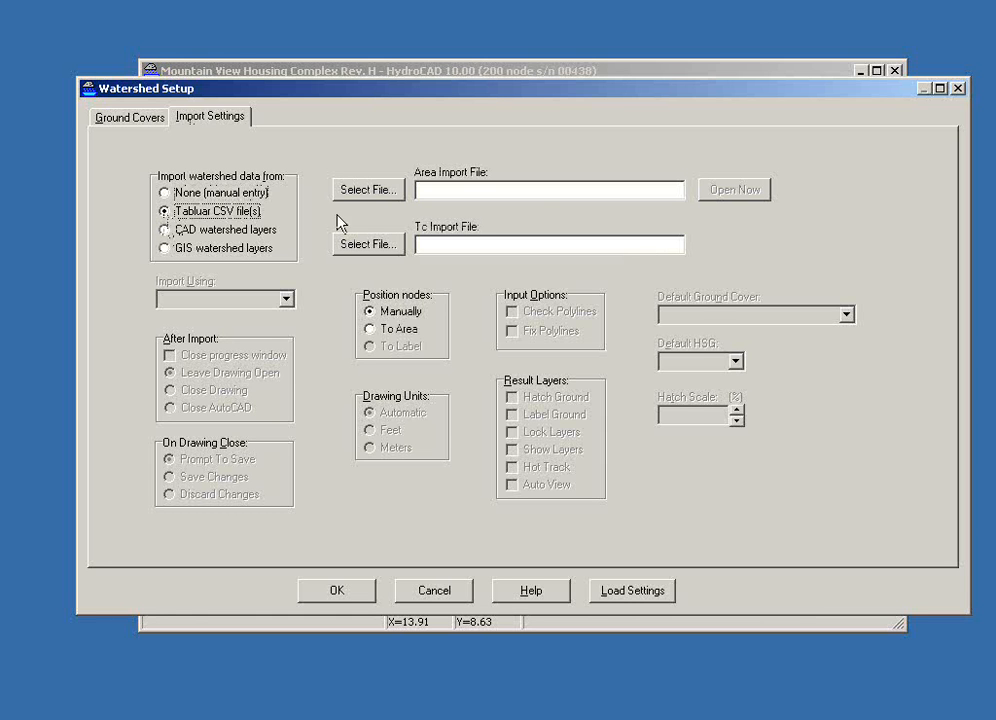
pyautogui.click(378, 190)
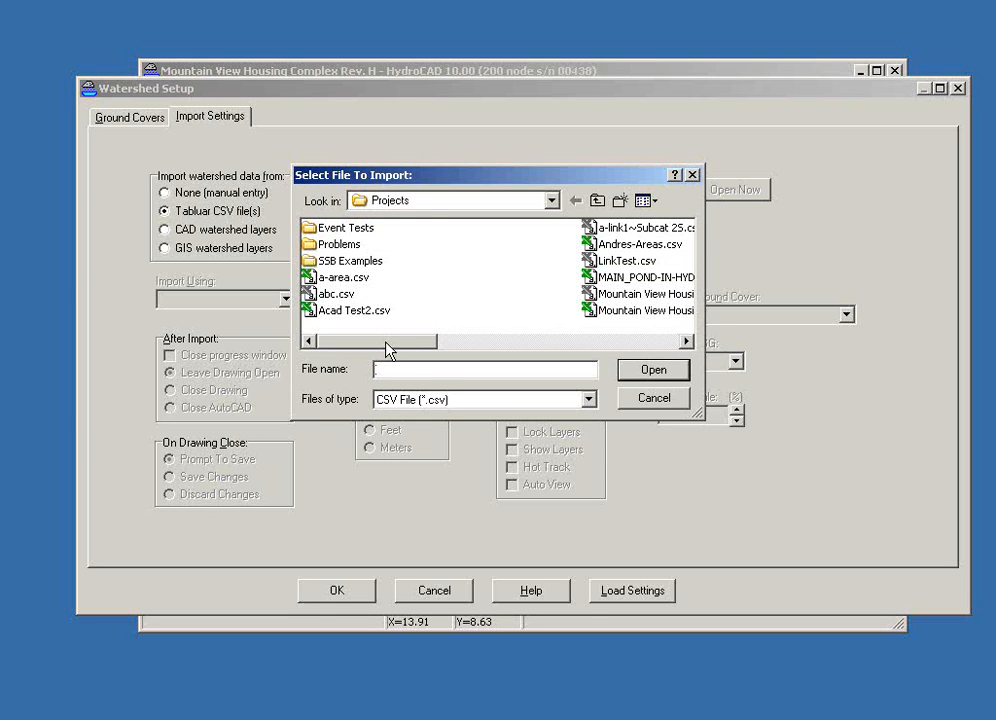
pyautogui.moveTo(409, 182); pyautogui.dragTo(500, 253)
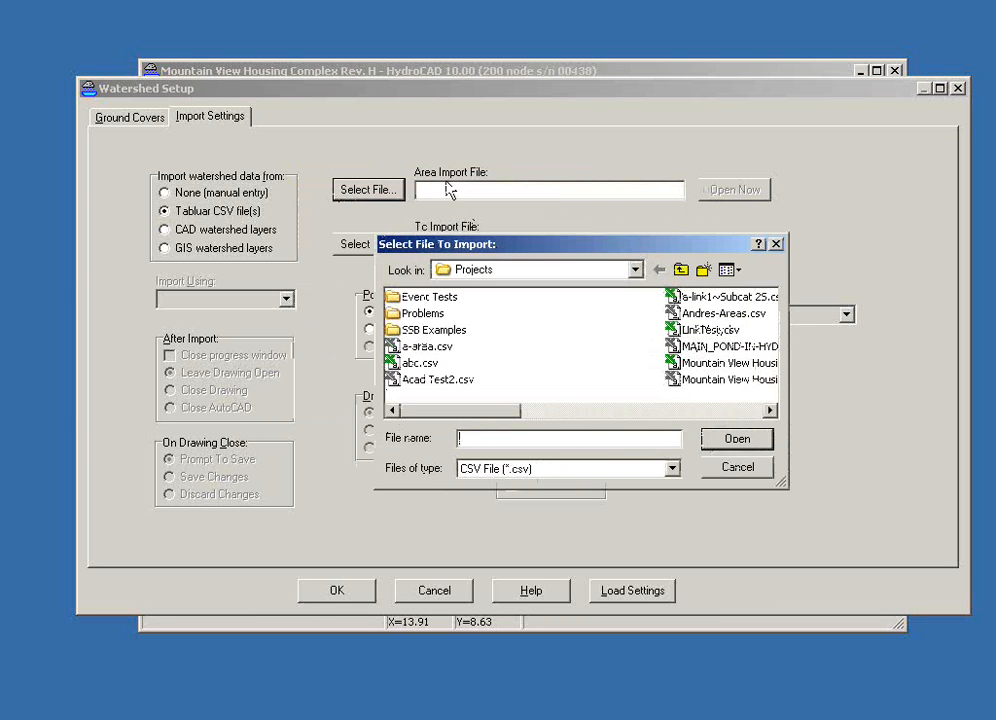
pyautogui.moveTo(494, 411); pyautogui.dragTo(639, 428)
pyautogui.doubleClick(555, 380)
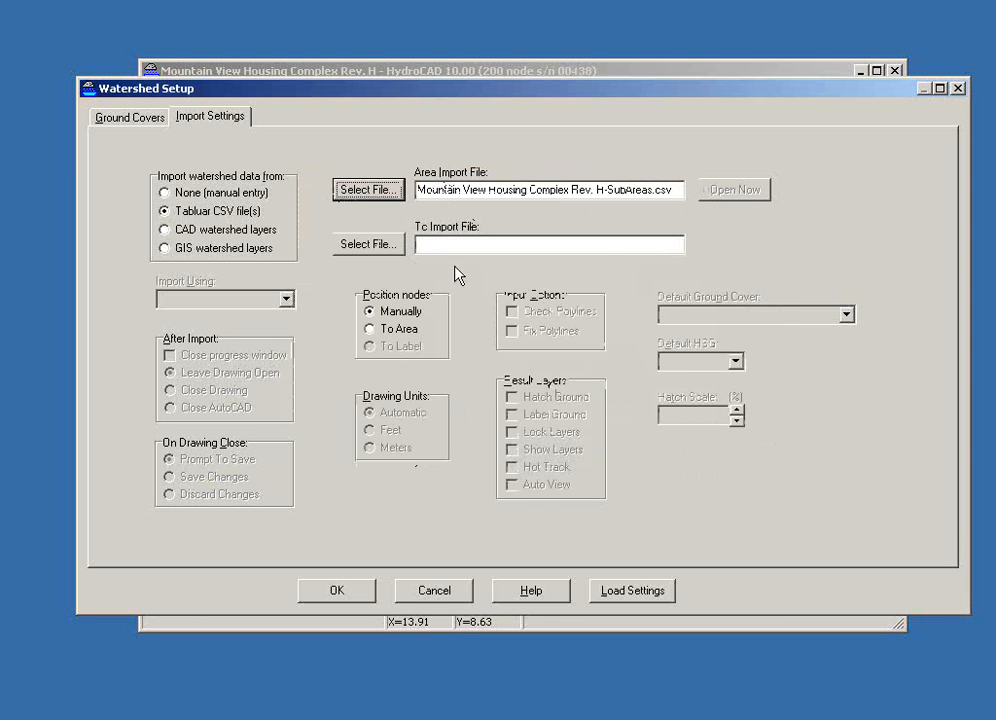
# Step: Choose Mountain View Housing Complex Rev. H-FlowSegs.csv as the Tc import file and confirm the watershed setup
pyautogui.click(349, 244)
pyautogui.moveTo(486, 418); pyautogui.dragTo(604, 421)
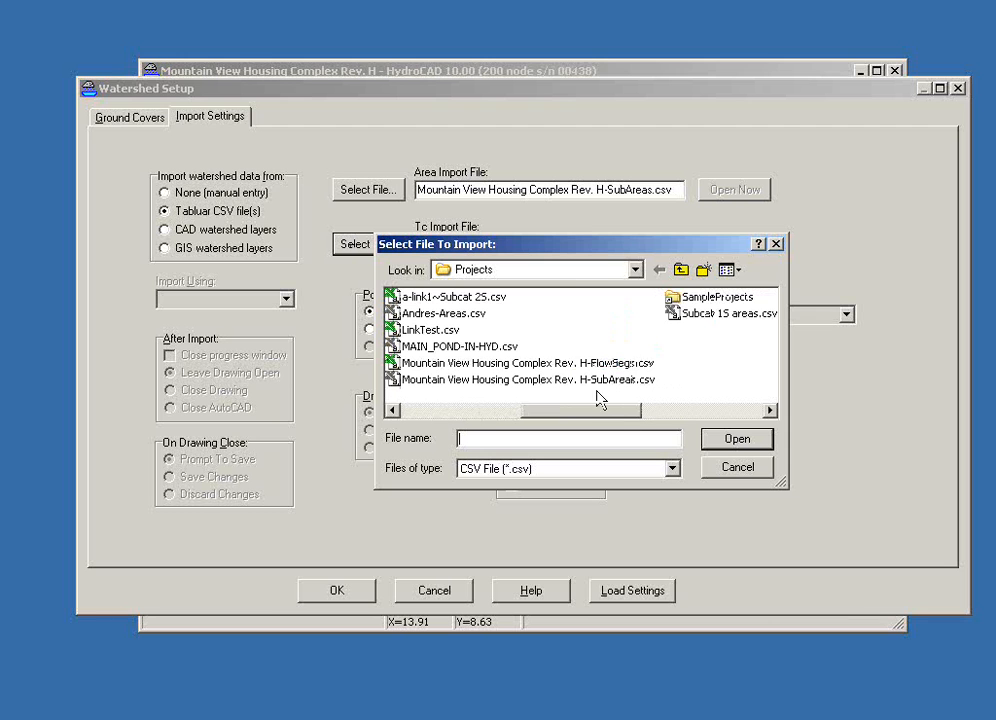
pyautogui.doubleClick(548, 364)
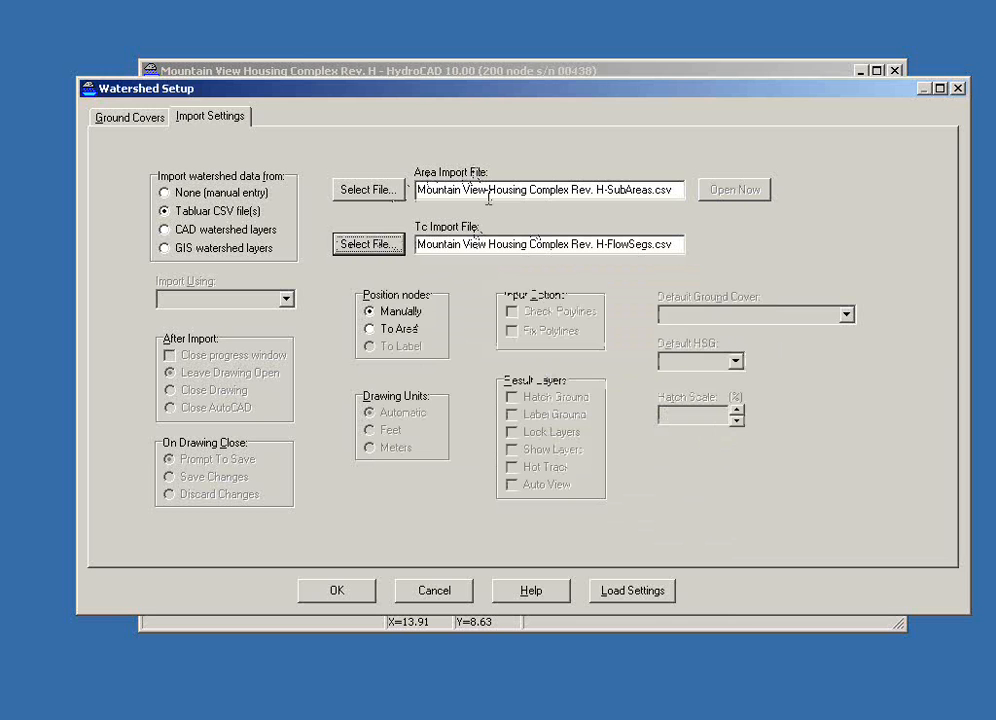
pyautogui.click(349, 592)
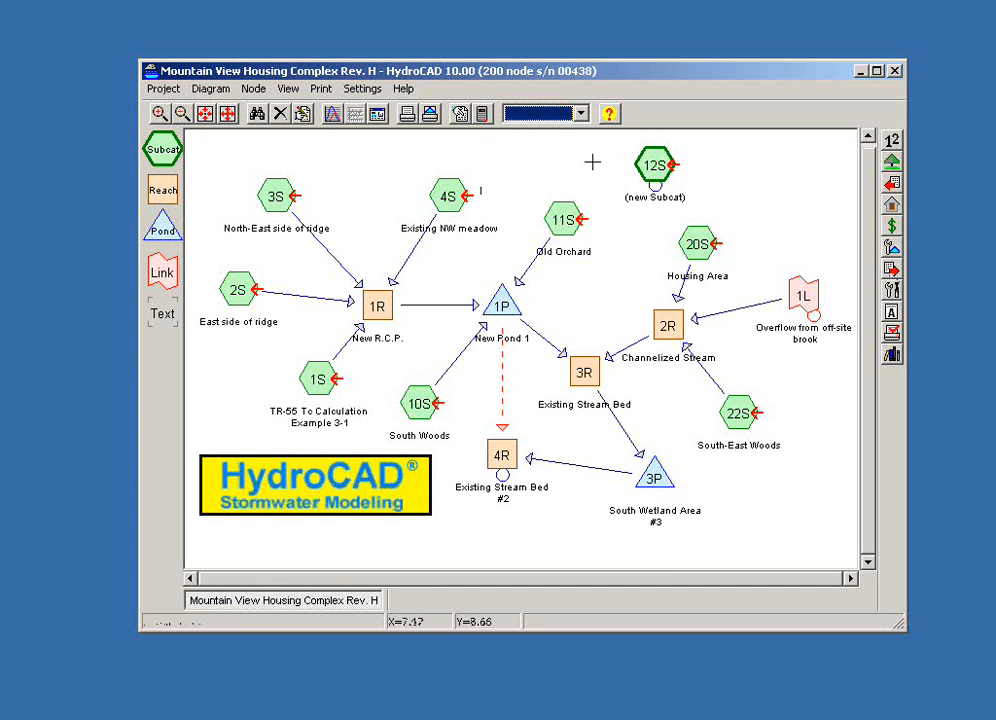
# Step: Open subcatchment 4S and turn off automatic import of its areas
pyautogui.rightClick(454, 205)
pyautogui.click(491, 227)
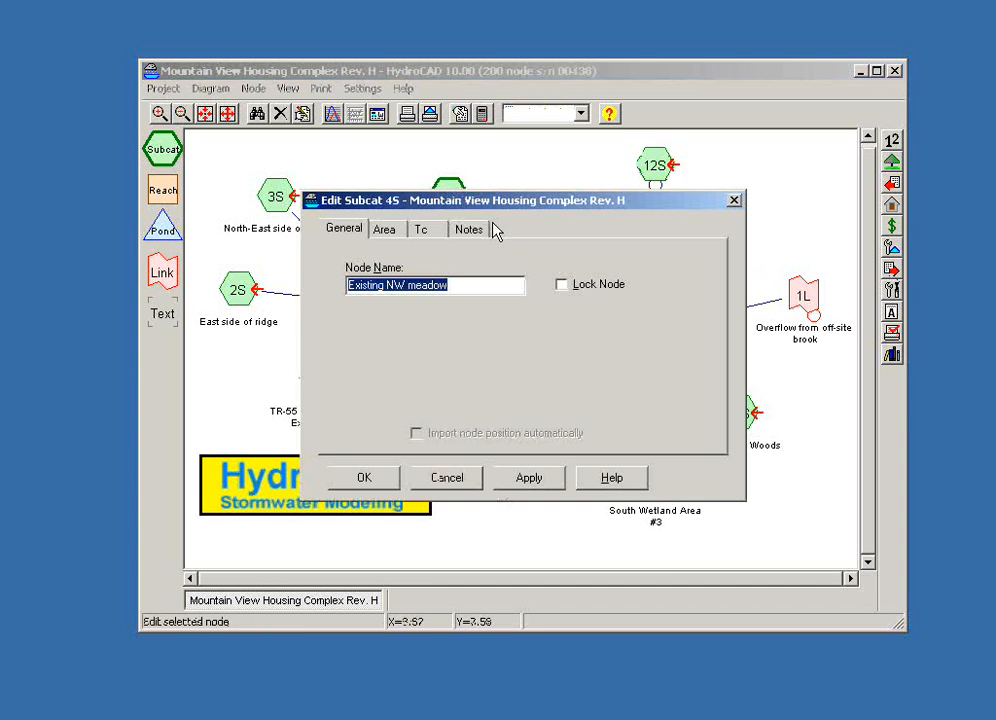
pyautogui.click(386, 230)
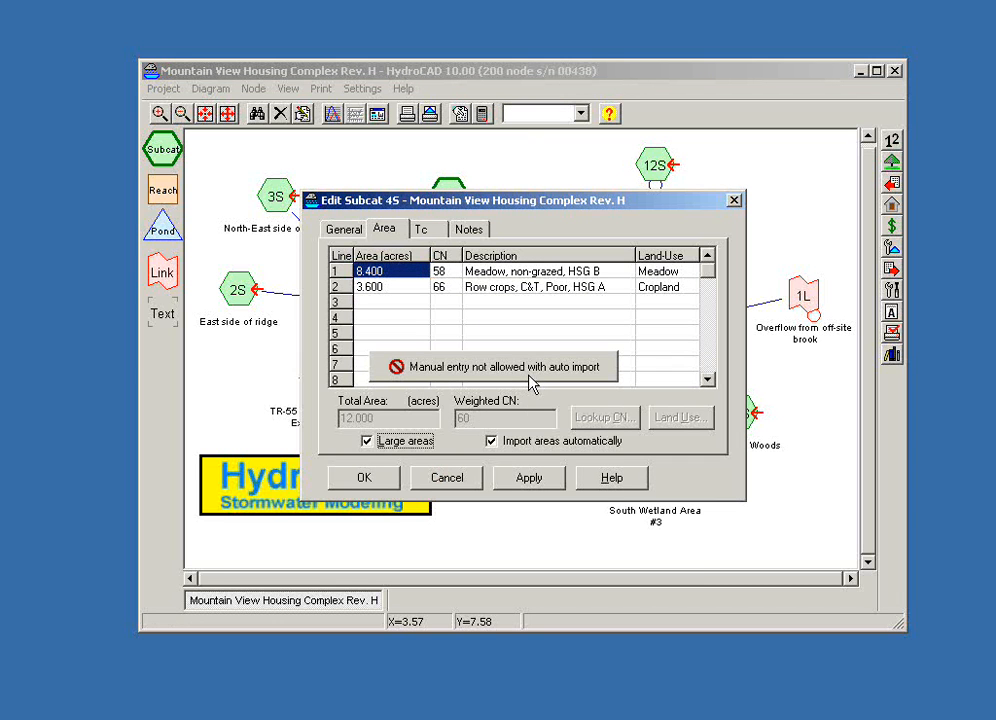
pyautogui.click(492, 443)
pyautogui.click(492, 442)
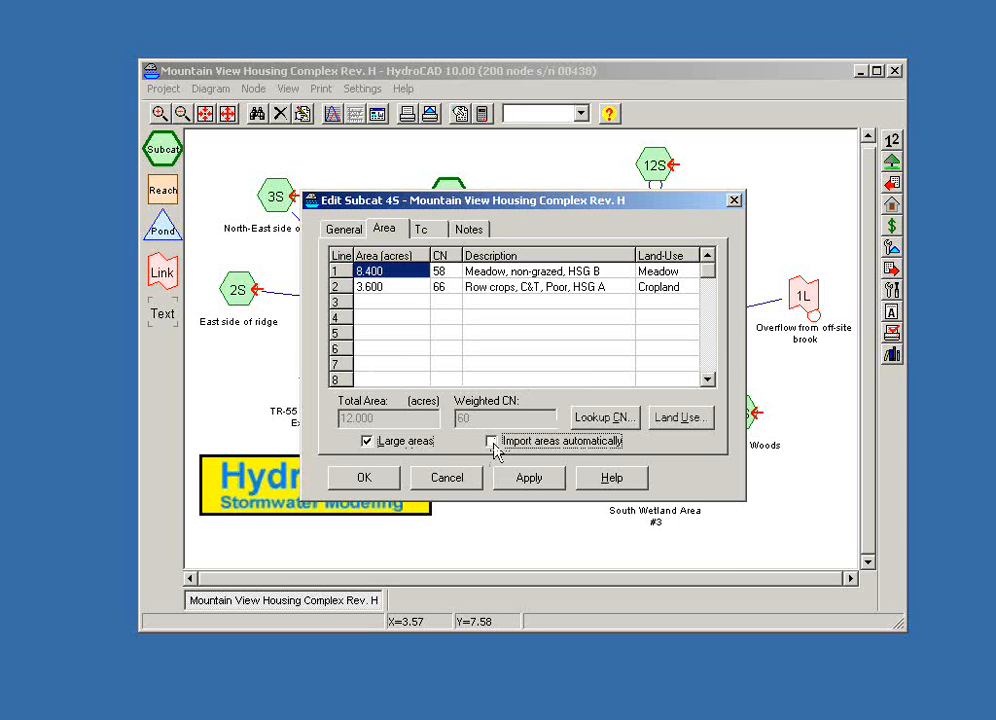
# Step: Turn off automatic import of Tc values for subcatchment 4S and confirm the edit
pyautogui.click(436, 234)
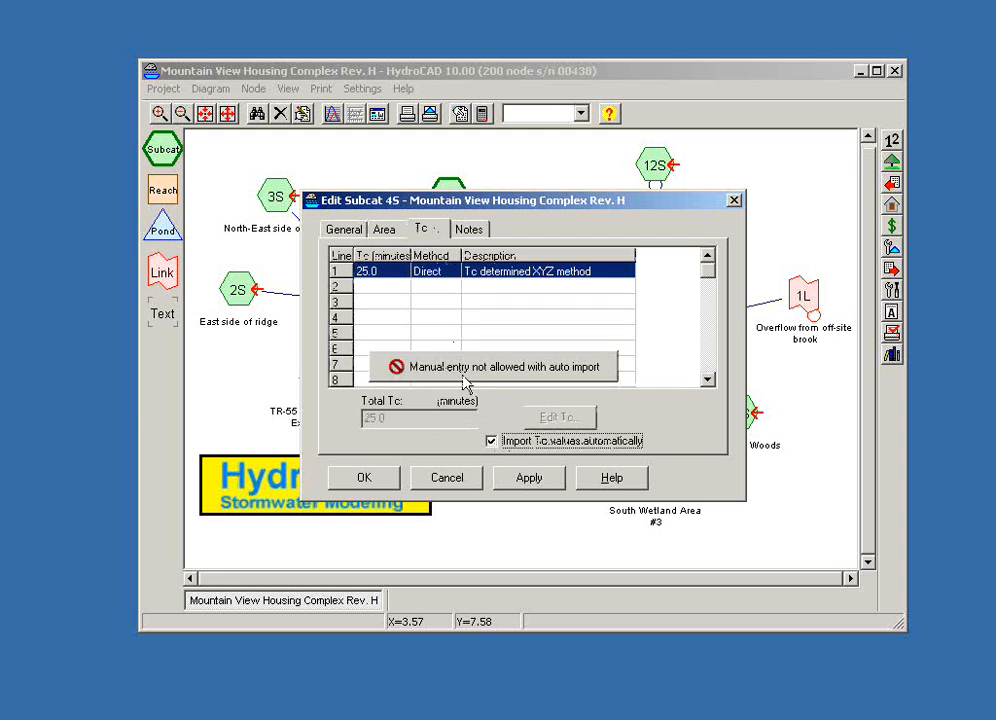
pyautogui.click(491, 441)
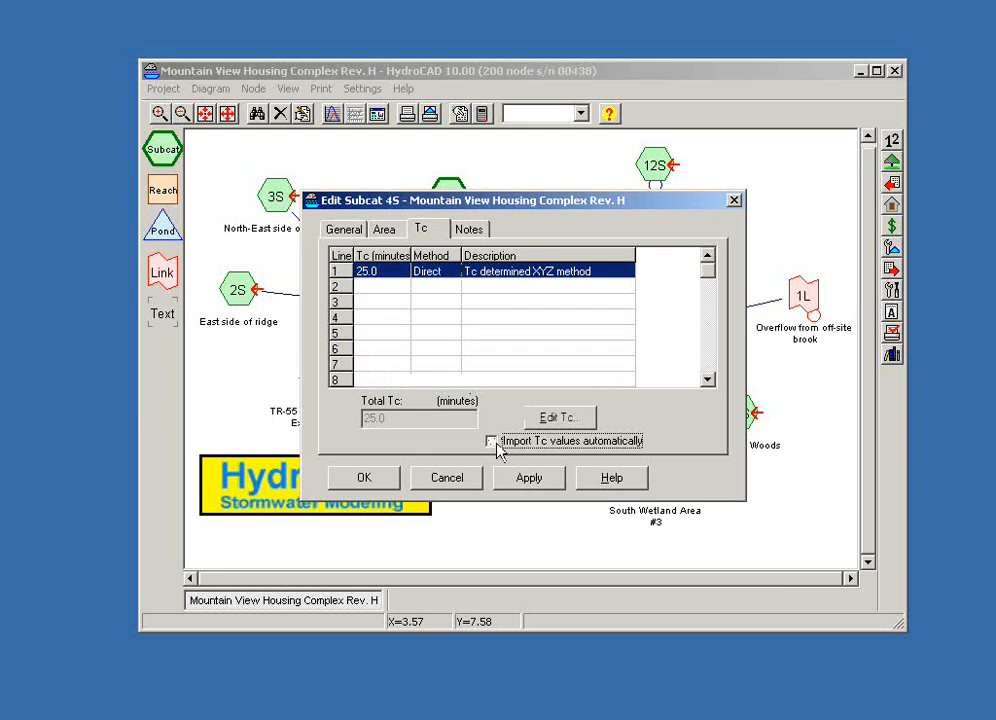
pyautogui.moveTo(460, 205); pyautogui.dragTo(508, 268)
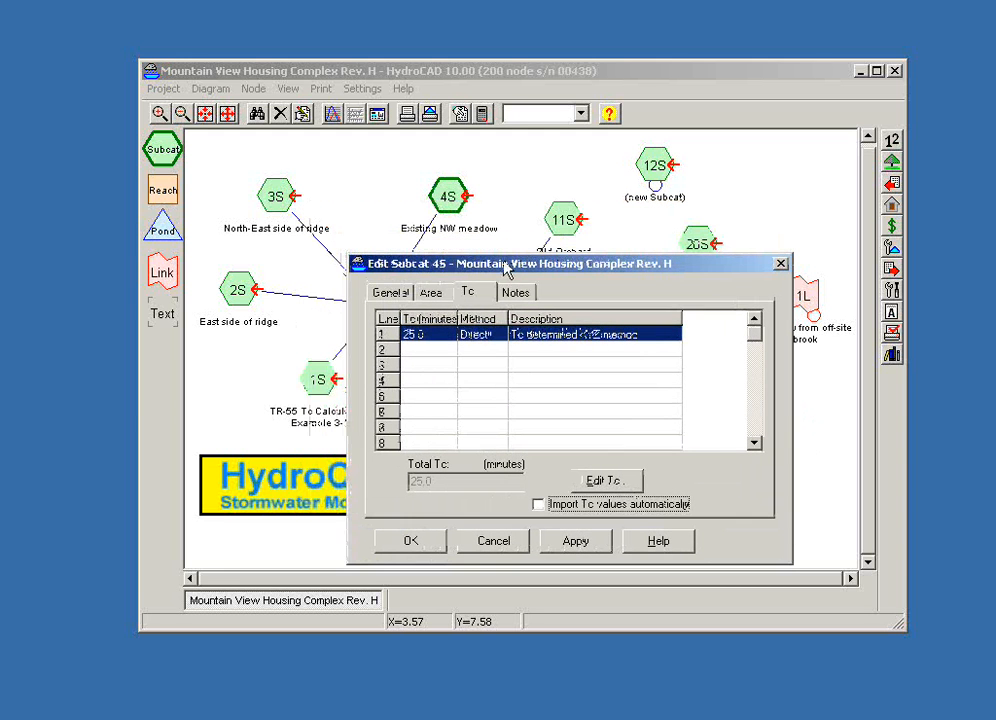
pyautogui.click(416, 541)
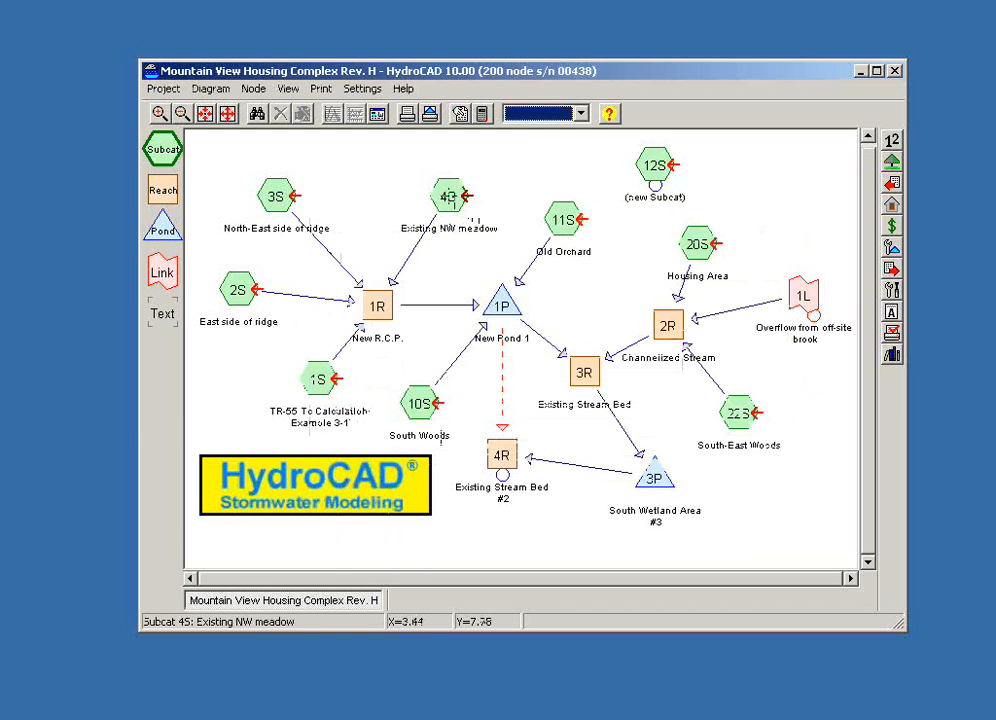
# Step: Reopen subcatchment 4S and review its Area, Tc and Notes pages before closing it
pyautogui.rightClick(449, 198)
pyautogui.click(494, 160)
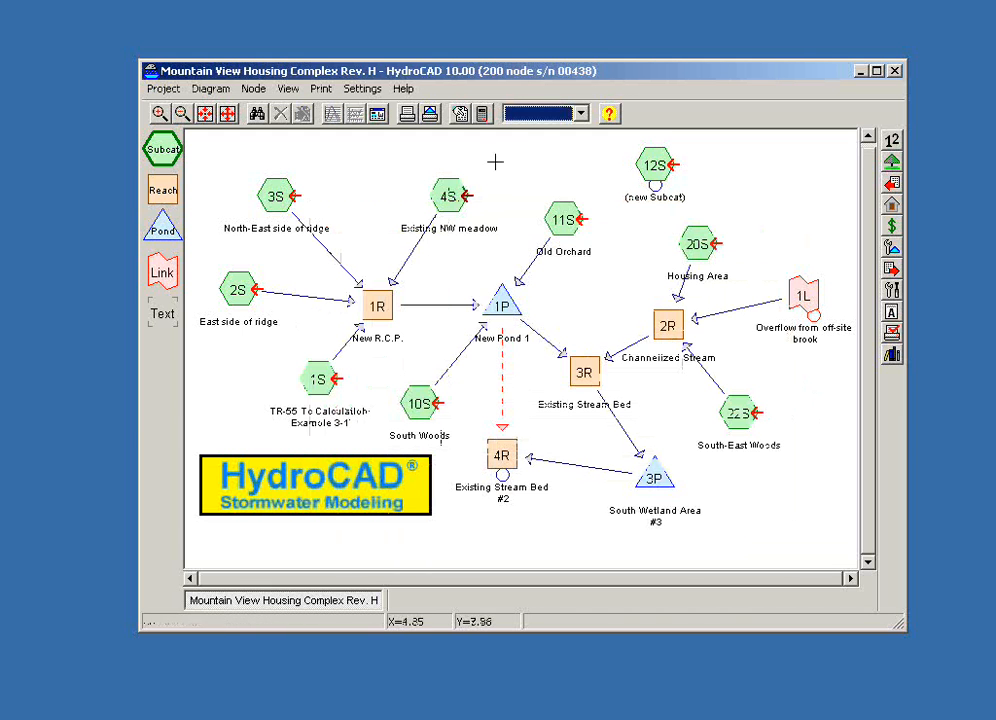
pyautogui.rightClick(450, 192)
pyautogui.click(472, 139)
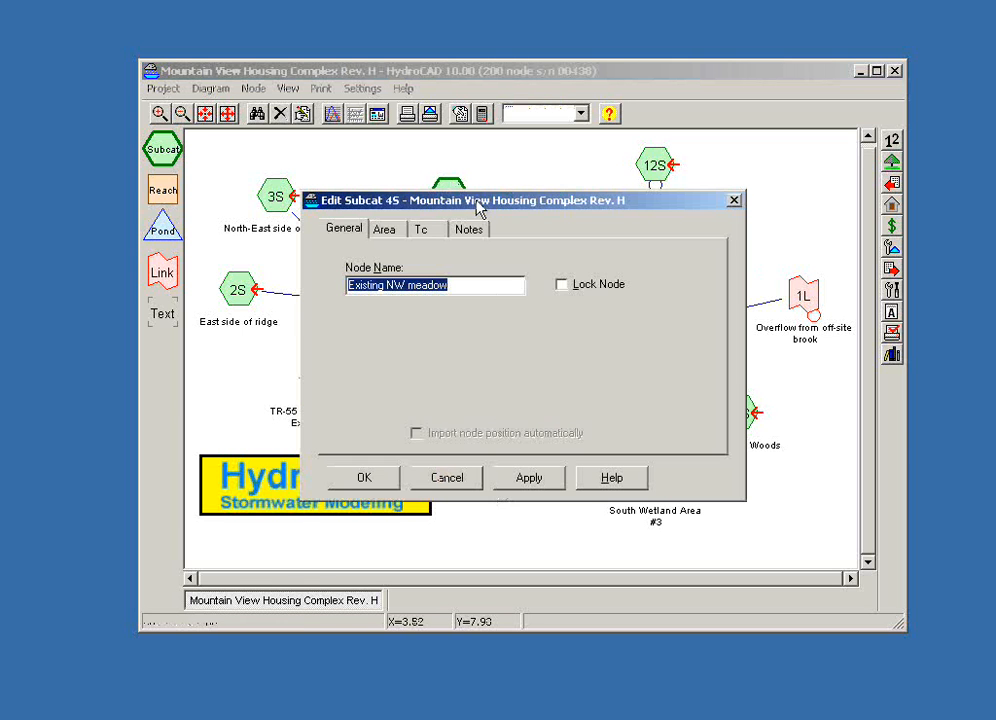
pyautogui.click(386, 229)
pyautogui.click(432, 229)
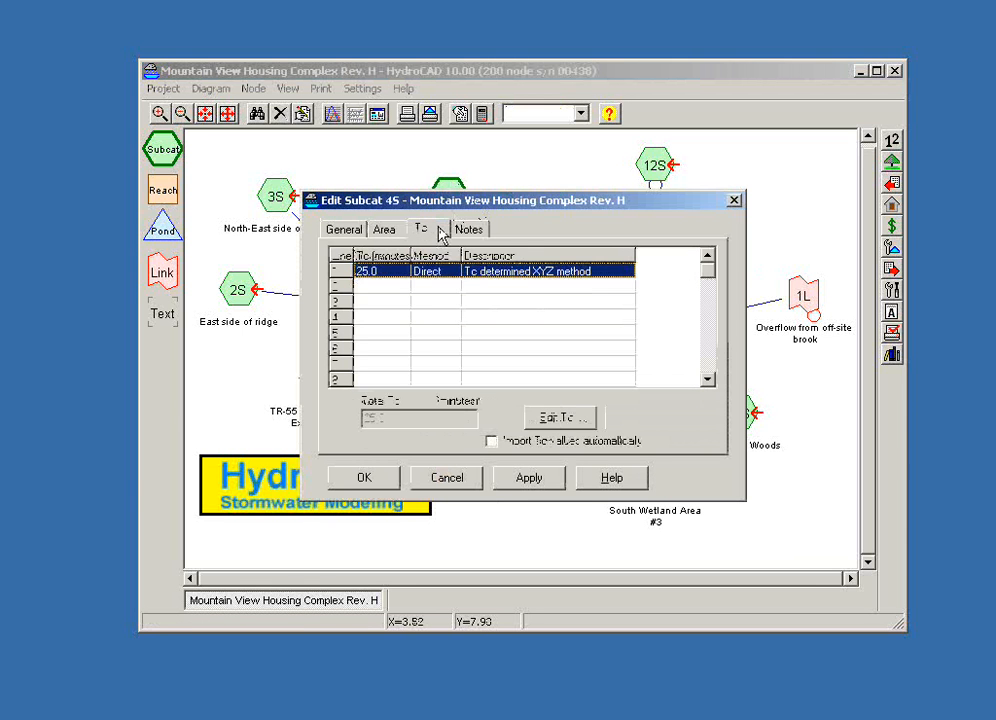
pyautogui.click(466, 229)
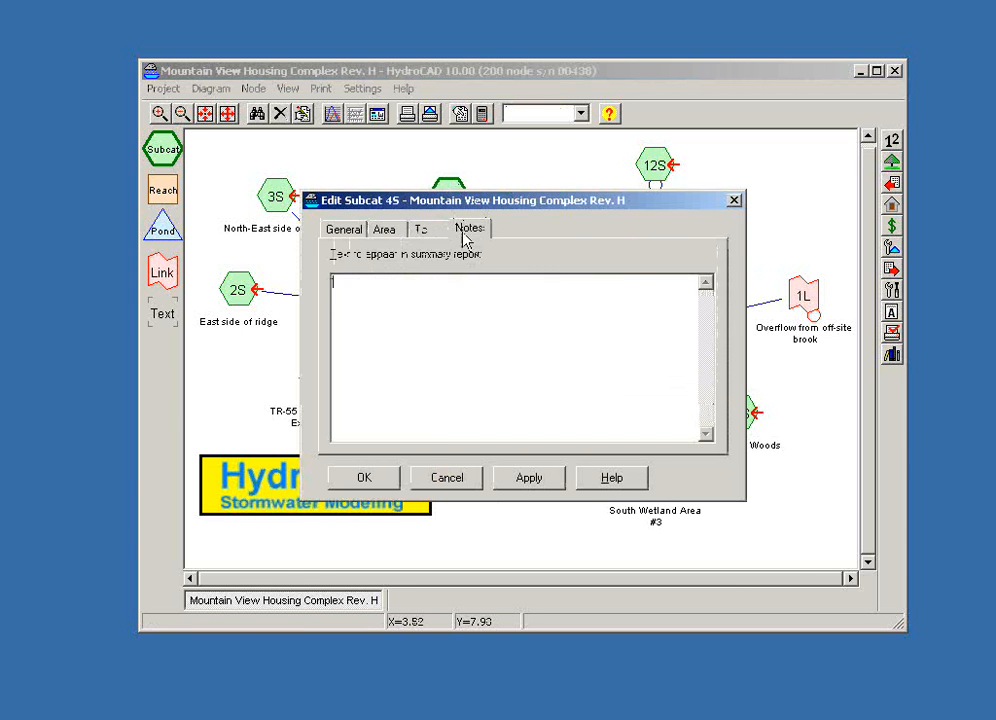
pyautogui.click(396, 477)
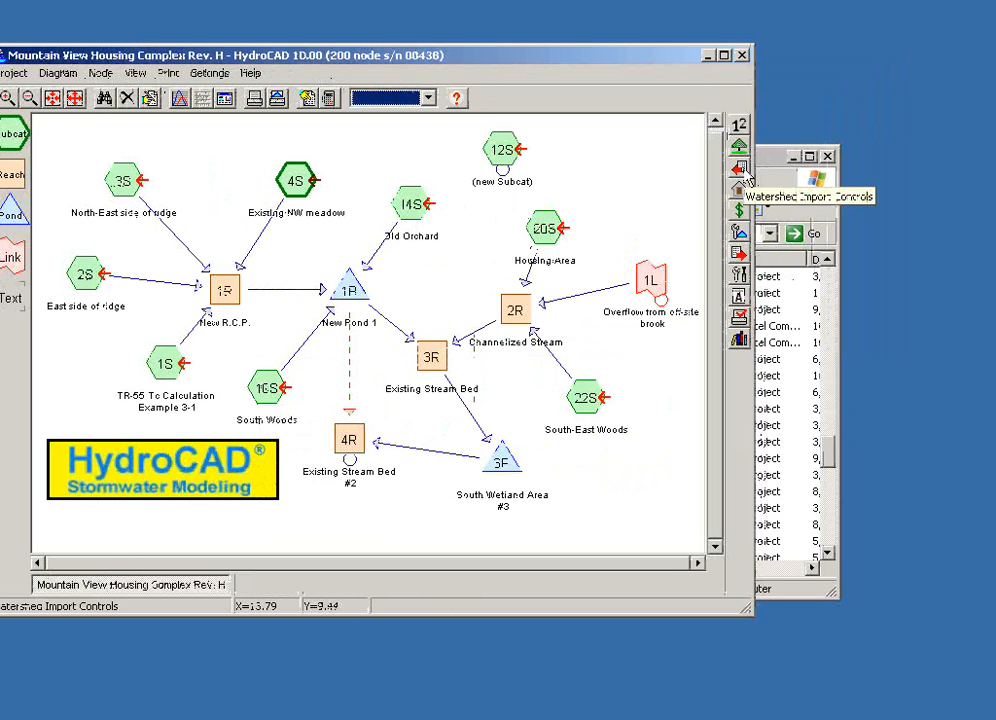
# Step: Run the watershed import now and confirm importing the data into the current project
pyautogui.click(741, 172)
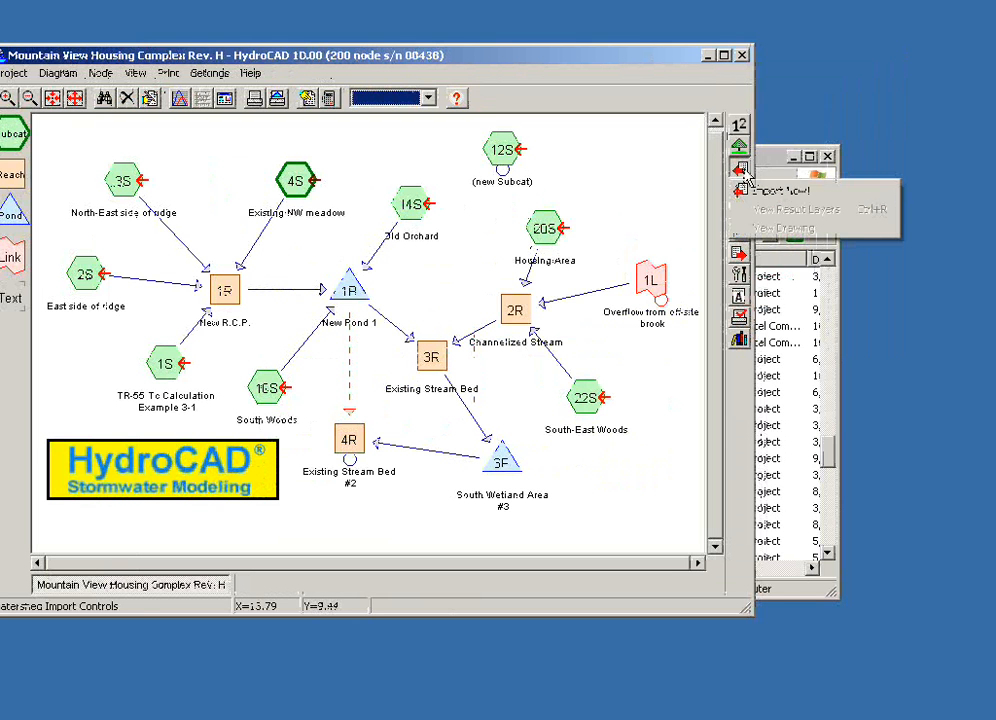
pyautogui.click(766, 191)
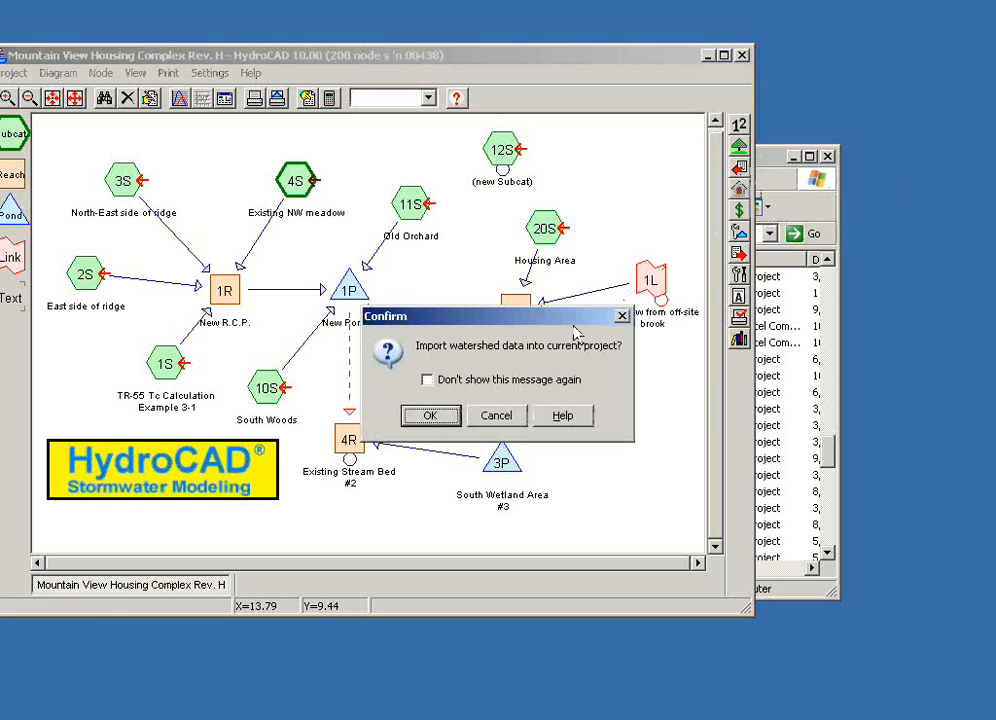
pyautogui.click(430, 415)
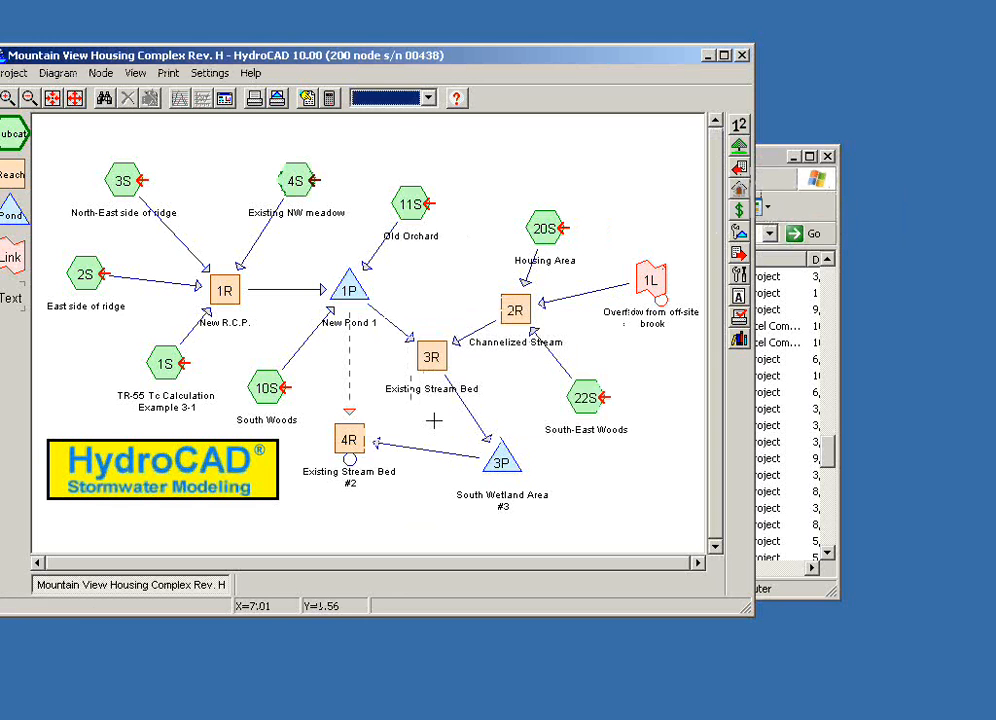
pyautogui.moveTo(278, 52); pyautogui.dragTo(447, 95)
pyautogui.click(92, 95)
pyautogui.moveTo(175, 178)
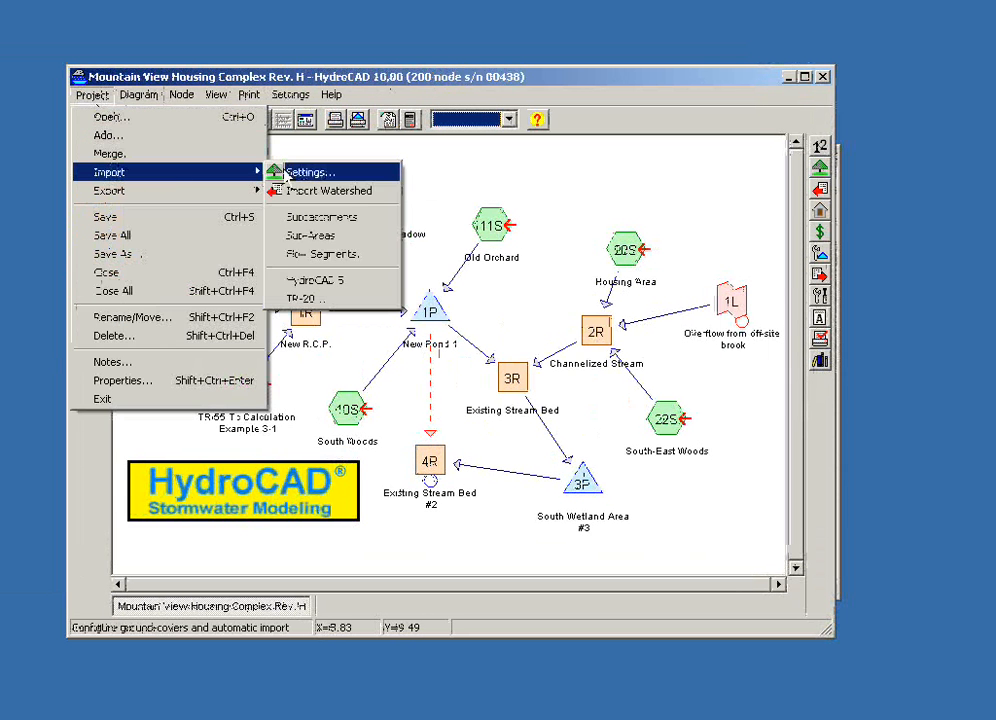
pyautogui.click(665, 76)
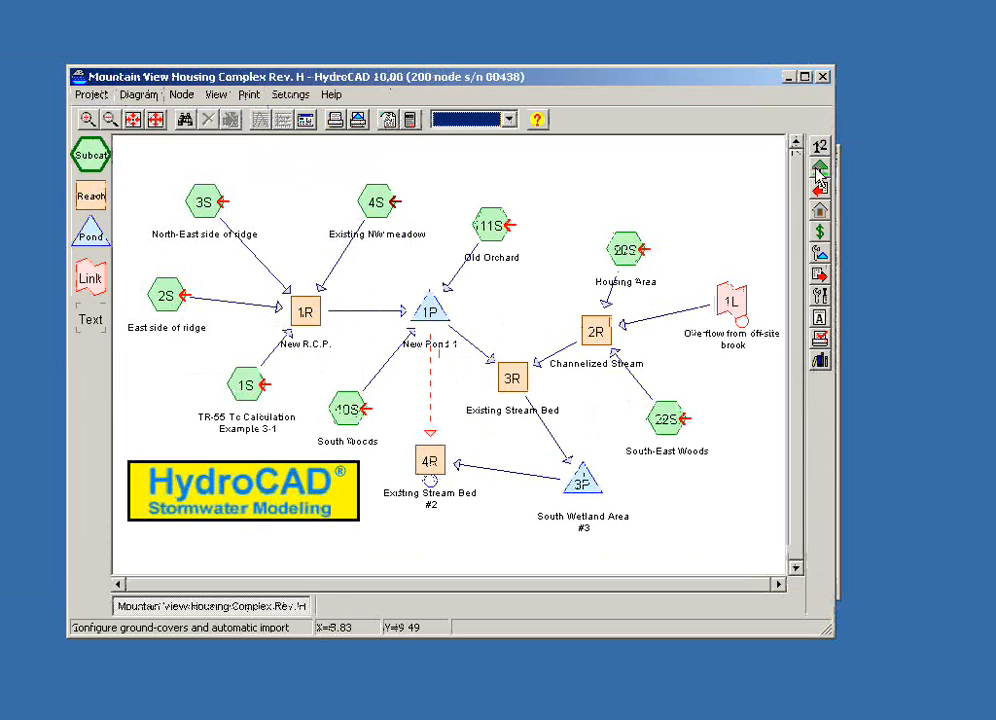
# Step: Open the watershed import settings and choose CAD watershed layers as the import source
pyautogui.click(812, 174)
pyautogui.click(130, 124)
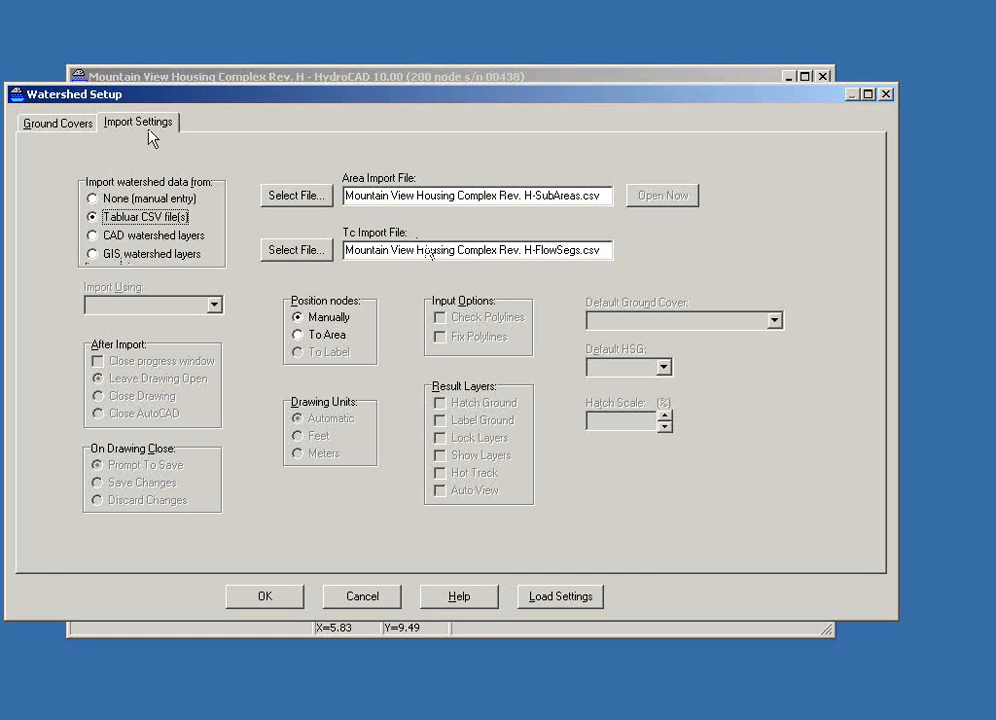
pyautogui.moveTo(186, 101); pyautogui.dragTo(233, 138)
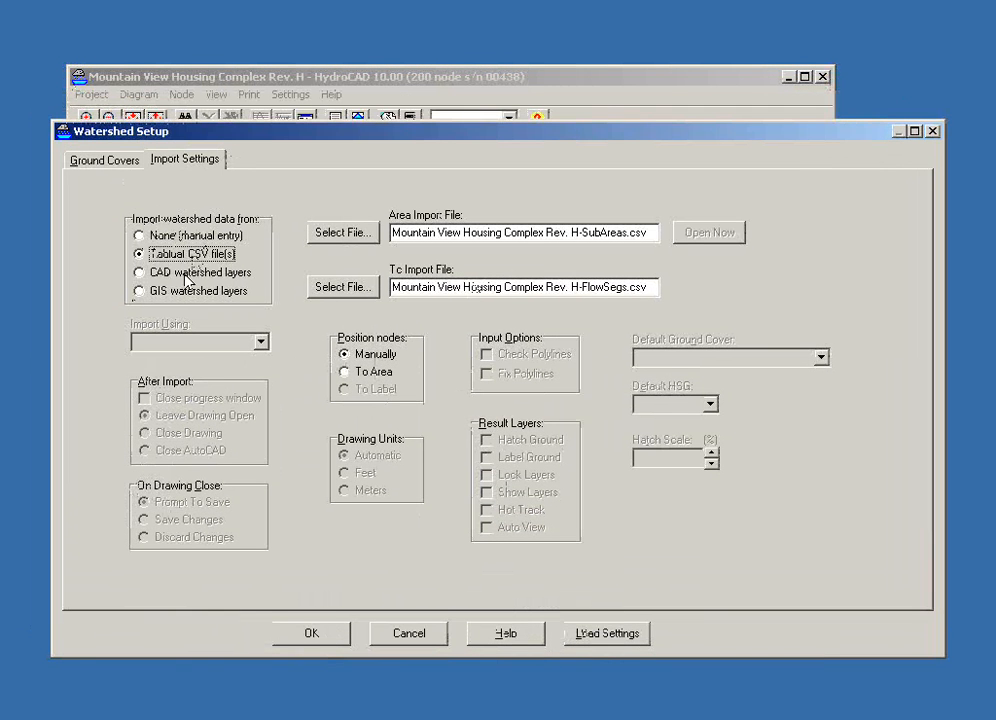
pyautogui.click(140, 274)
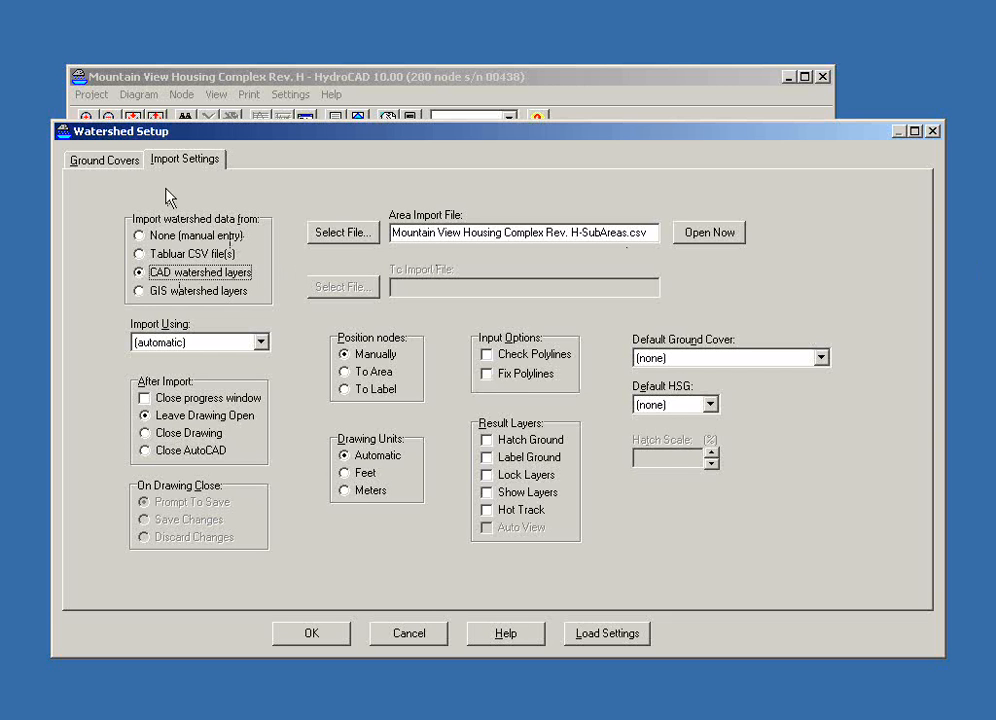
# Step: Examine the ground-cover layer names and hatch patterns, then cancel the Watershed Setup dialog
pyautogui.click(116, 170)
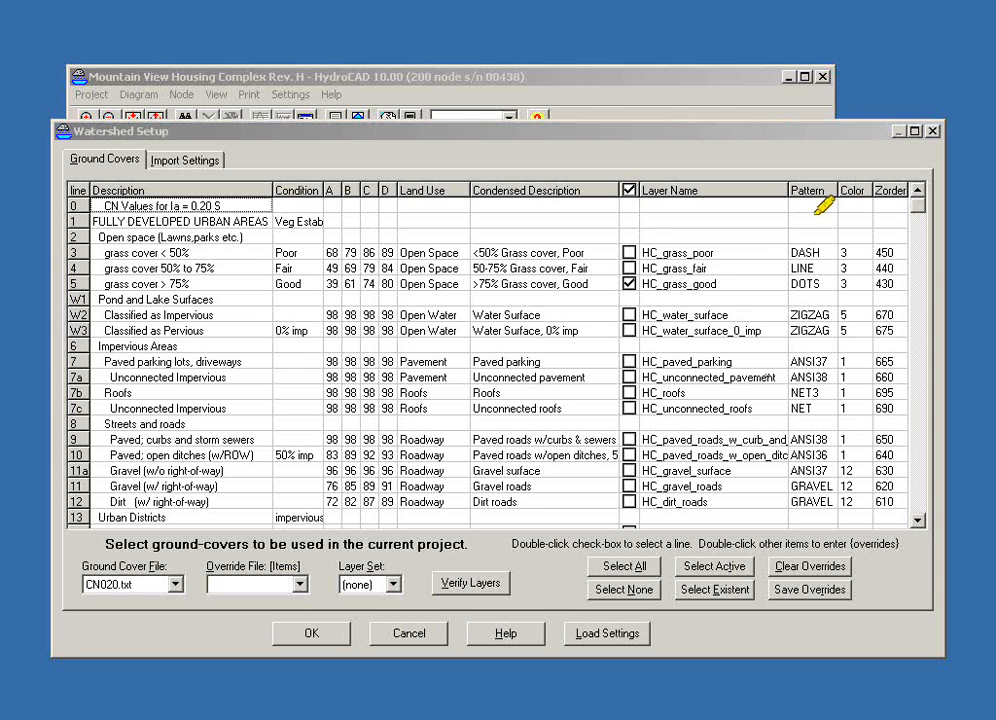
pyautogui.moveTo(641, 253); pyautogui.dragTo(765, 253)
pyautogui.moveTo(642, 284); pyautogui.dragTo(735, 284)
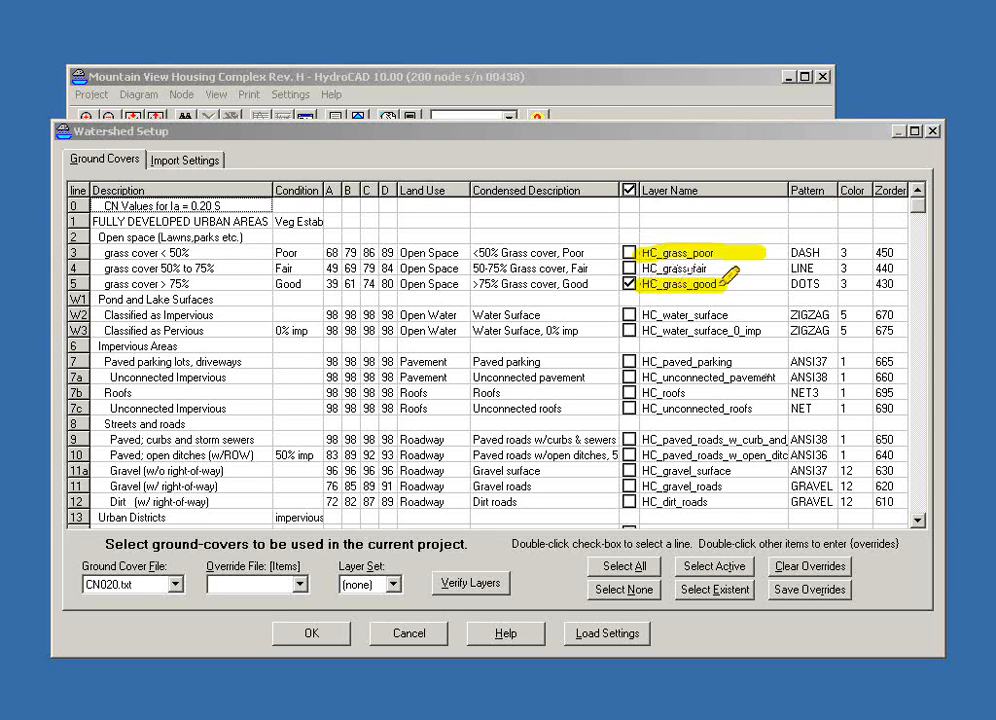
pyautogui.moveTo(643, 331); pyautogui.dragTo(750, 332)
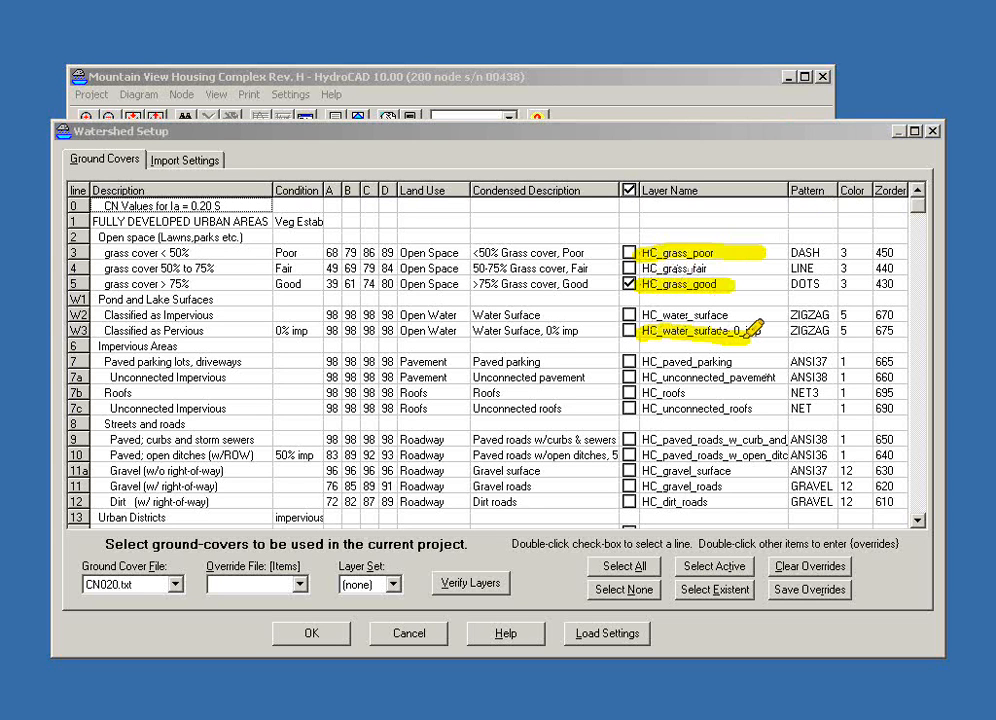
pyautogui.moveTo(795, 332); pyautogui.dragTo(827, 332)
pyautogui.moveTo(785, 285); pyautogui.dragTo(823, 285)
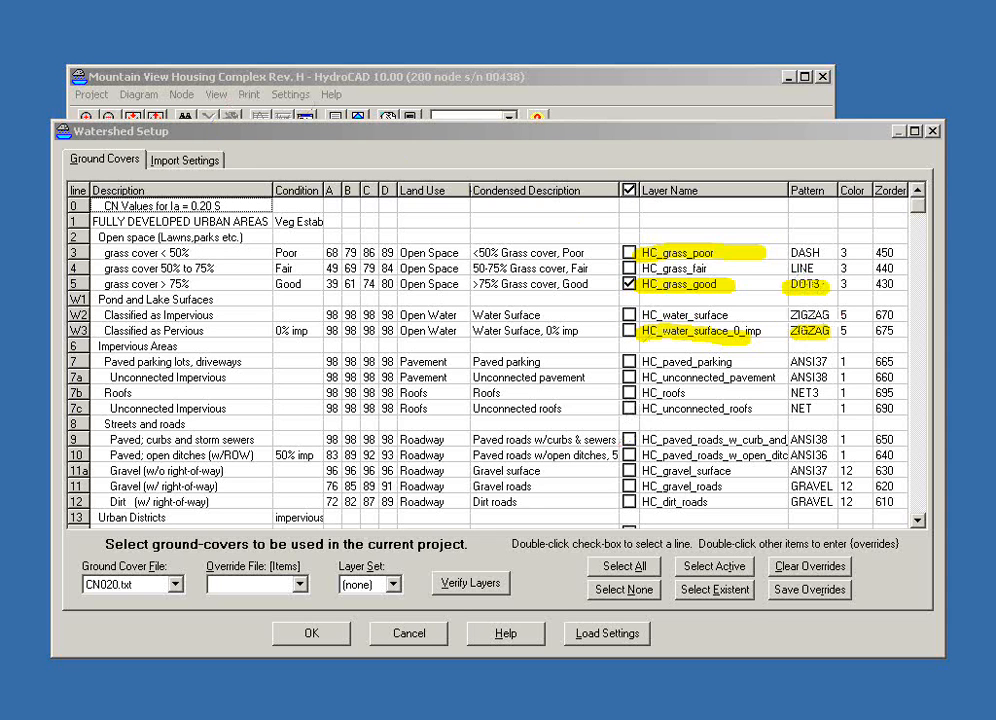
pyautogui.click(211, 164)
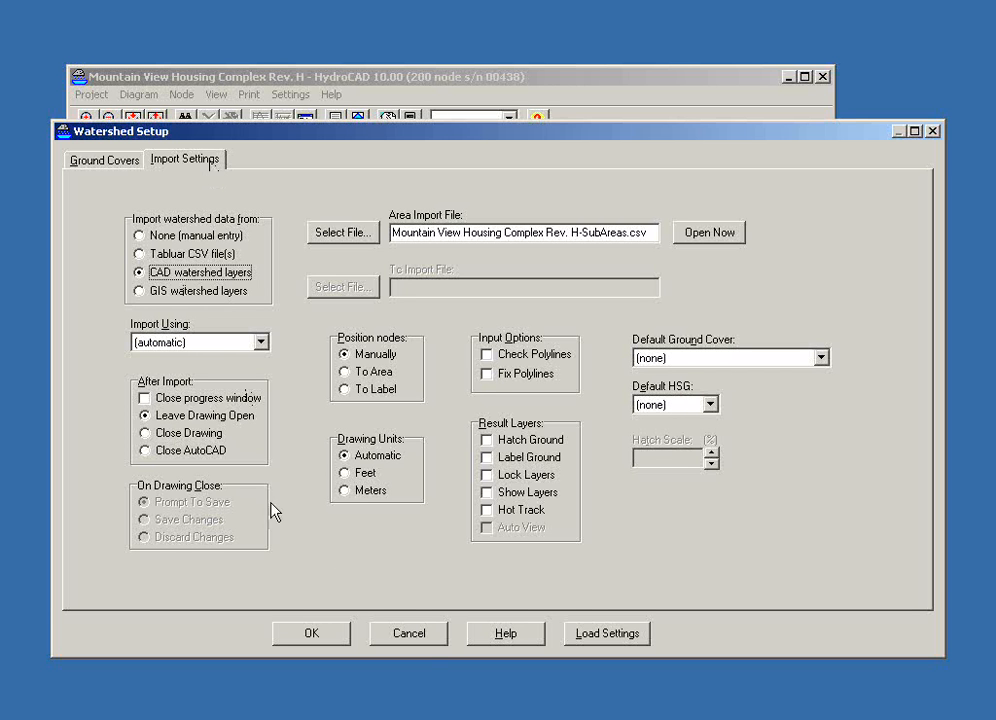
pyautogui.click(430, 640)
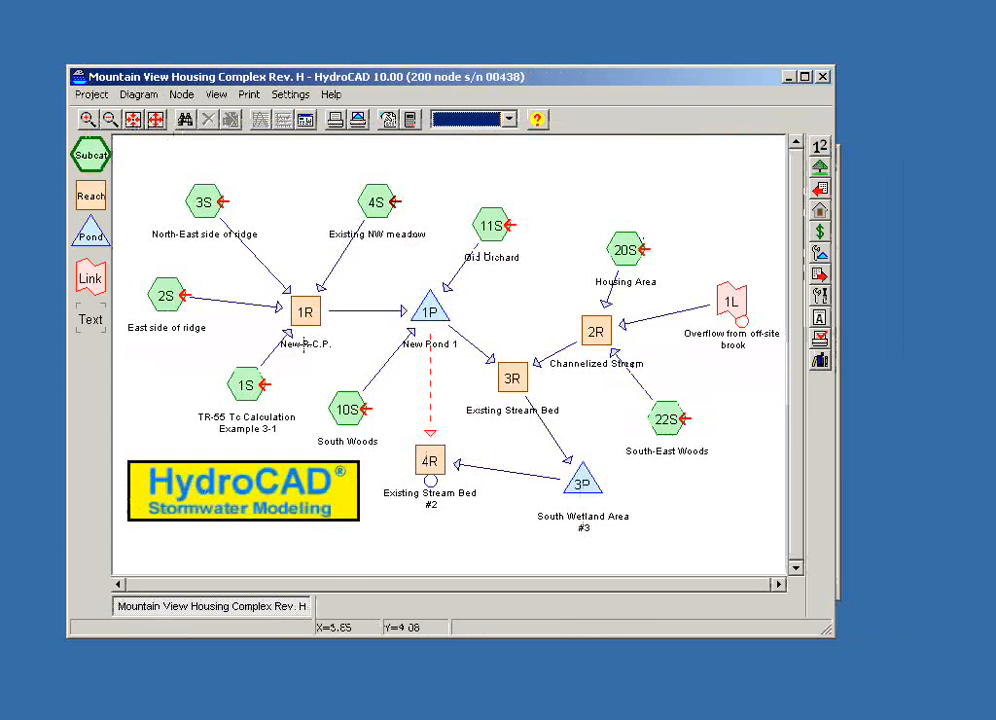
# Step: Open the help topic for the Import Subcatchments command
pyautogui.click(92, 95)
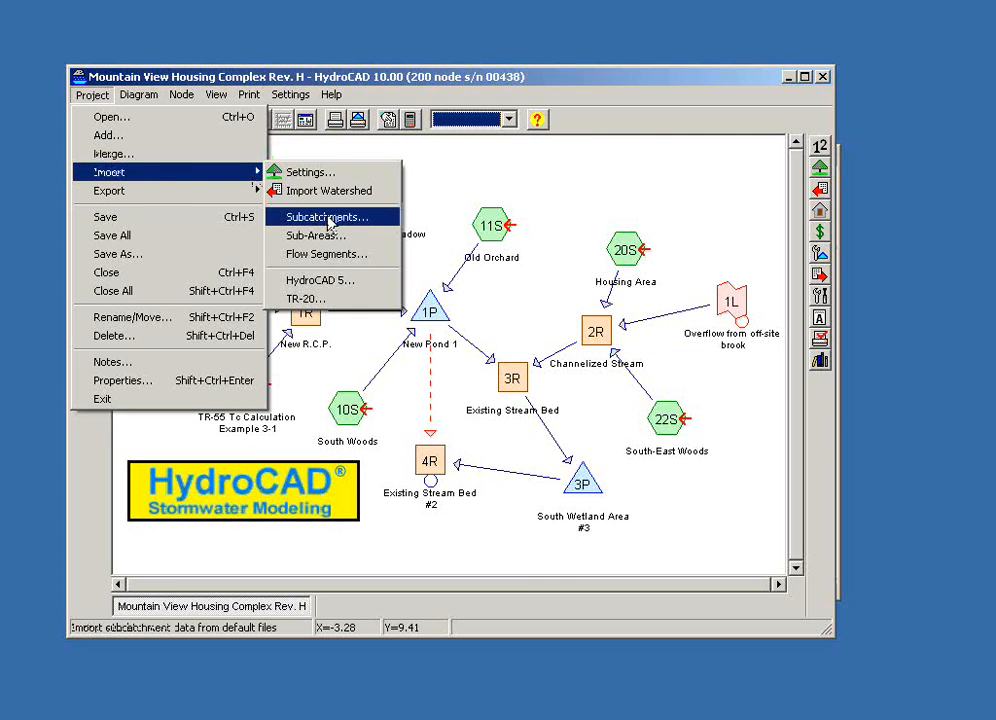
pyautogui.press('F1')
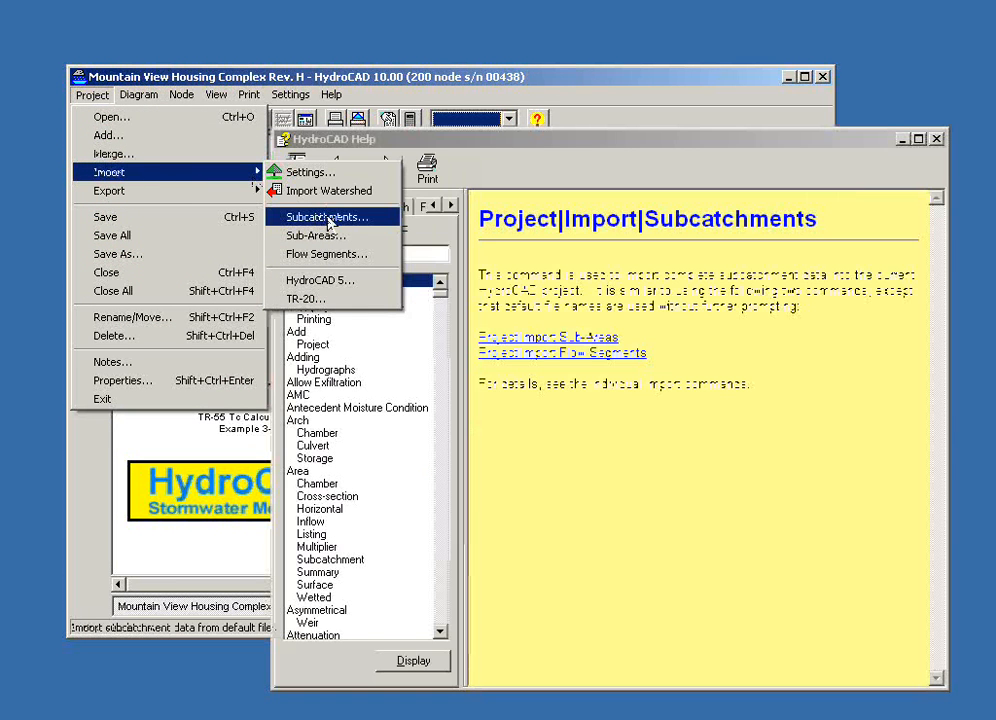
pyautogui.click(504, 154)
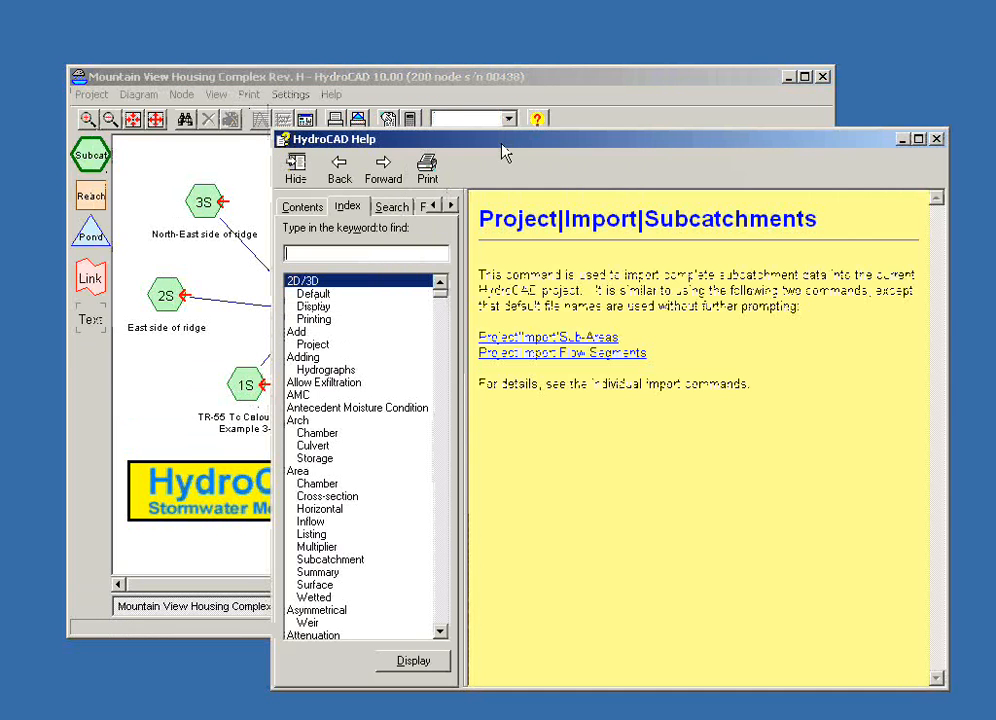